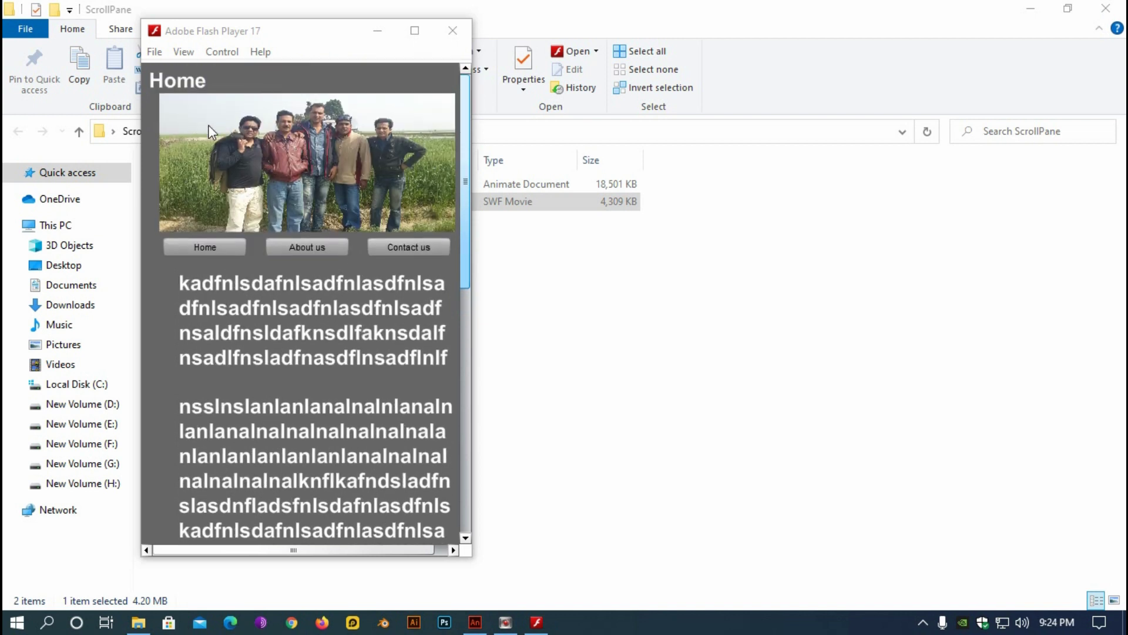
- Scroll through the Home page's text in the Flash Player movie's scroll pane
left_click(218, 248)
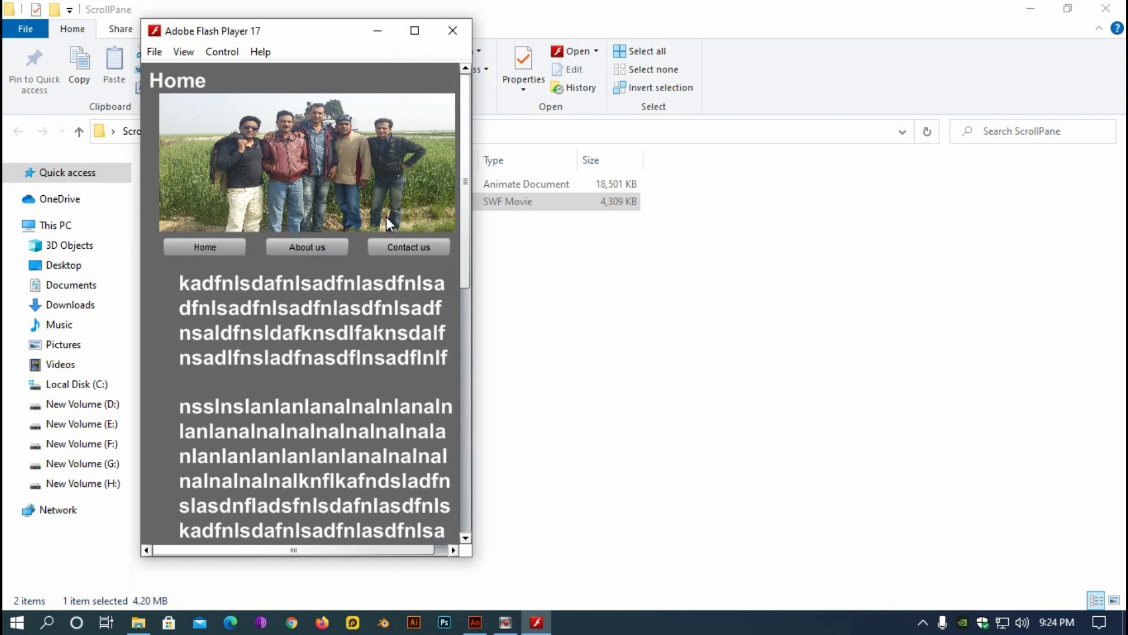
scroll(386, 217, "down", 7)
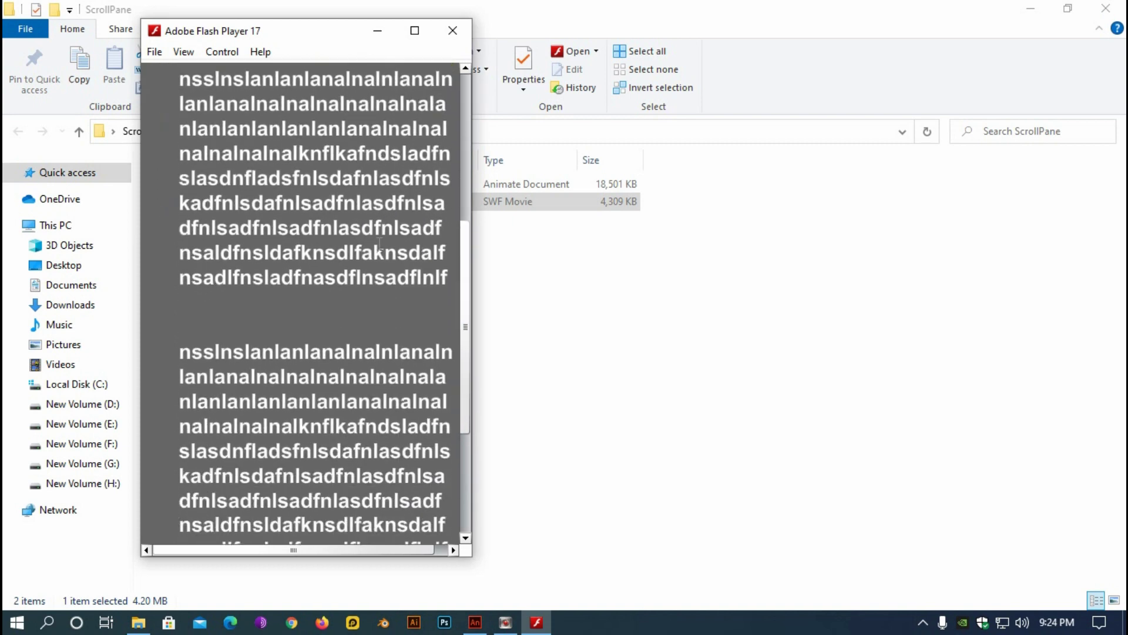
scroll(380, 244, "down", 3)
scroll(376, 282, "up", 3)
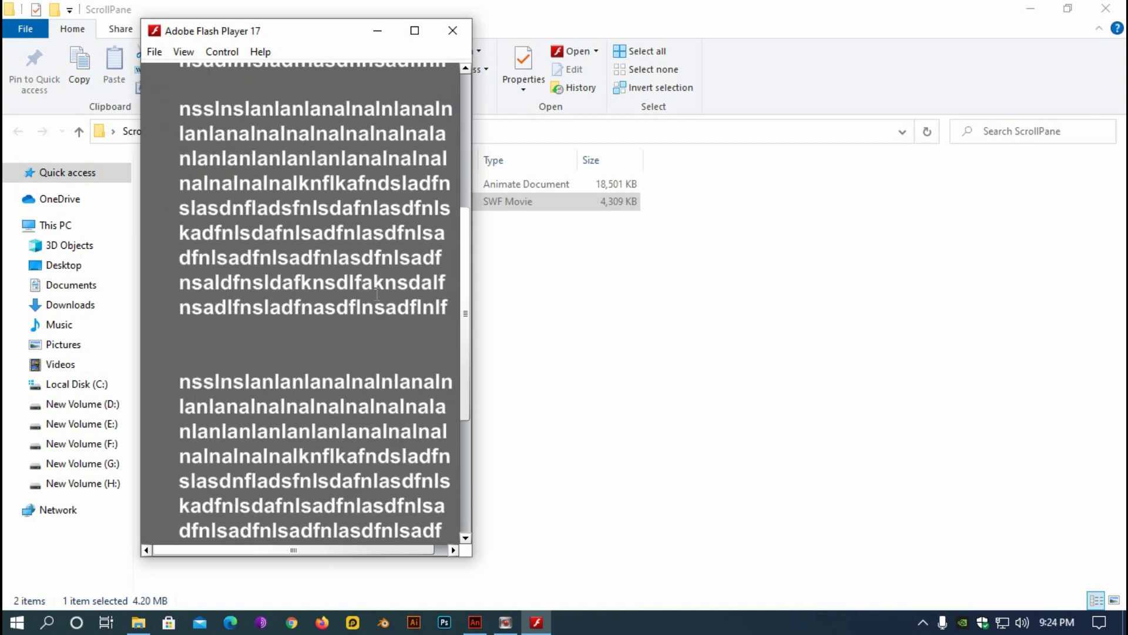
scroll(377, 294, "down", 7)
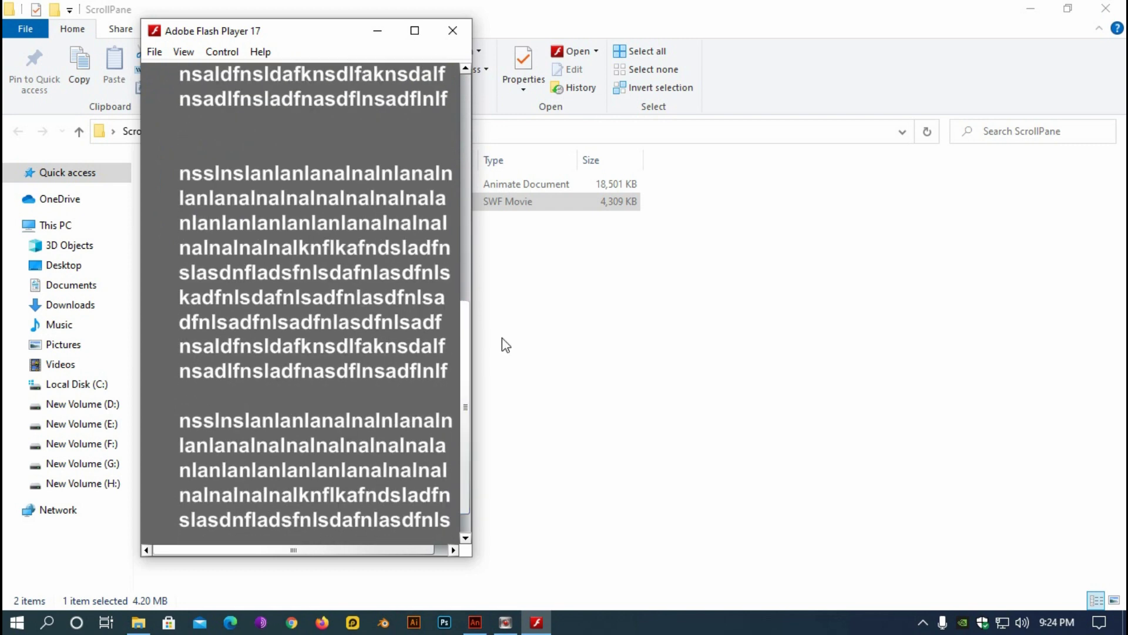
left_click_drag(464, 345, 473, 99)
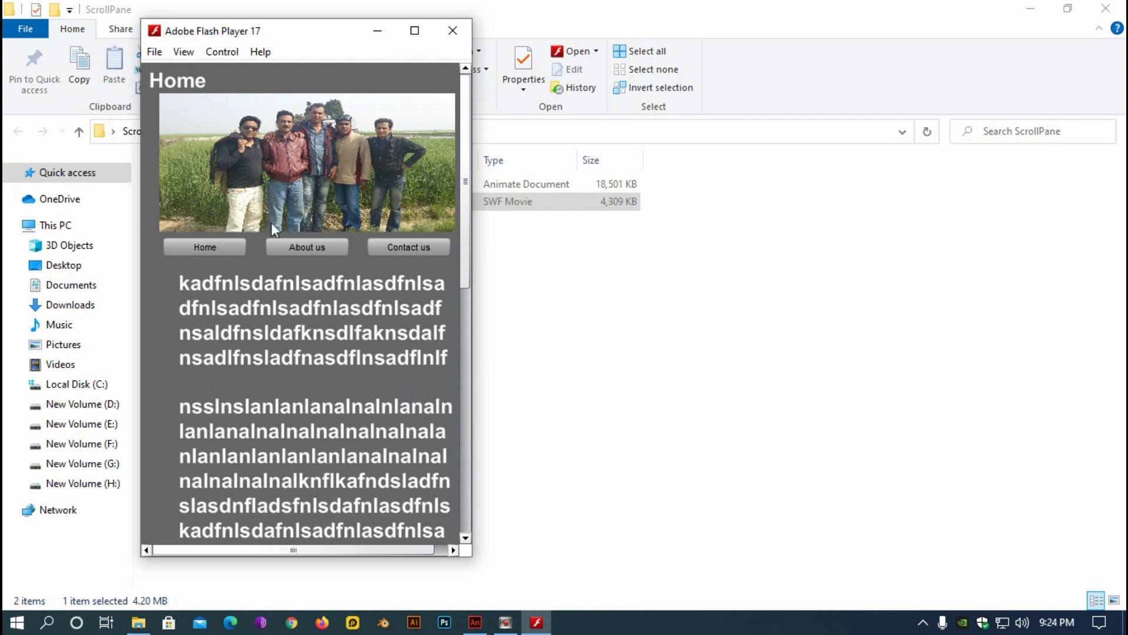
- Switch to the About us page and scroll its content
left_click(322, 248)
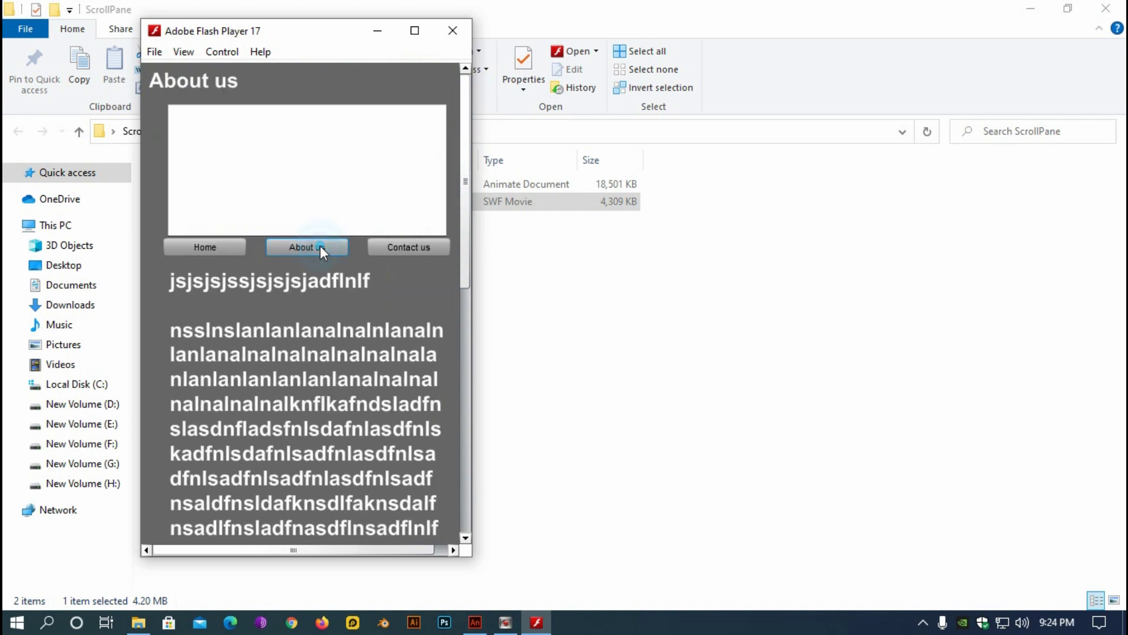
scroll(326, 238, "down", 3)
scroll(326, 234, "down", 12)
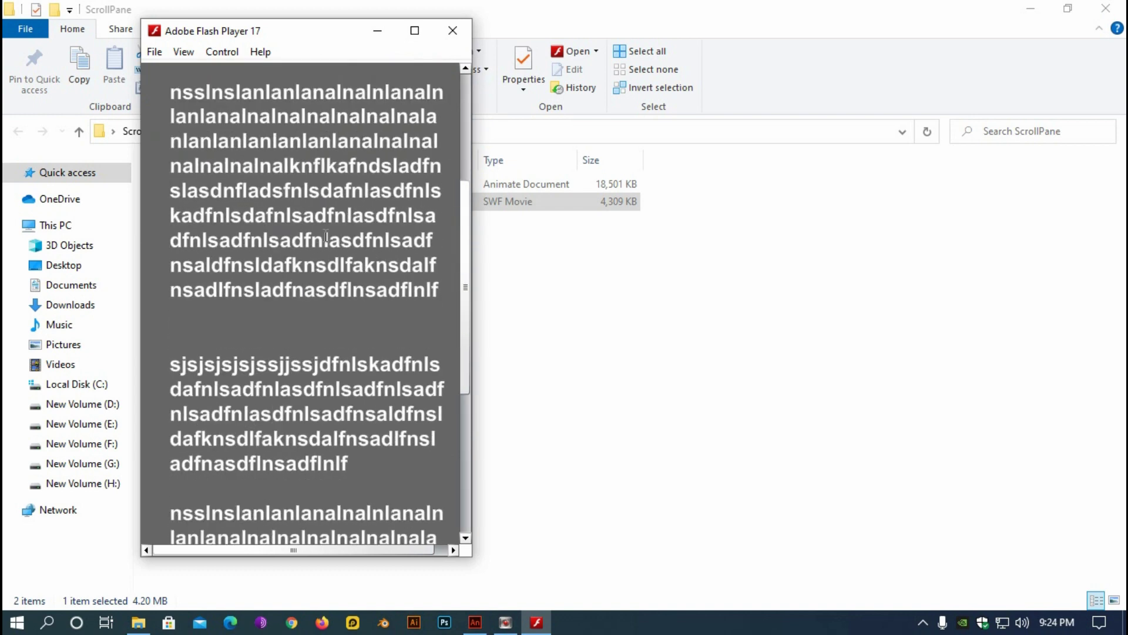
scroll(333, 259, "up", 11)
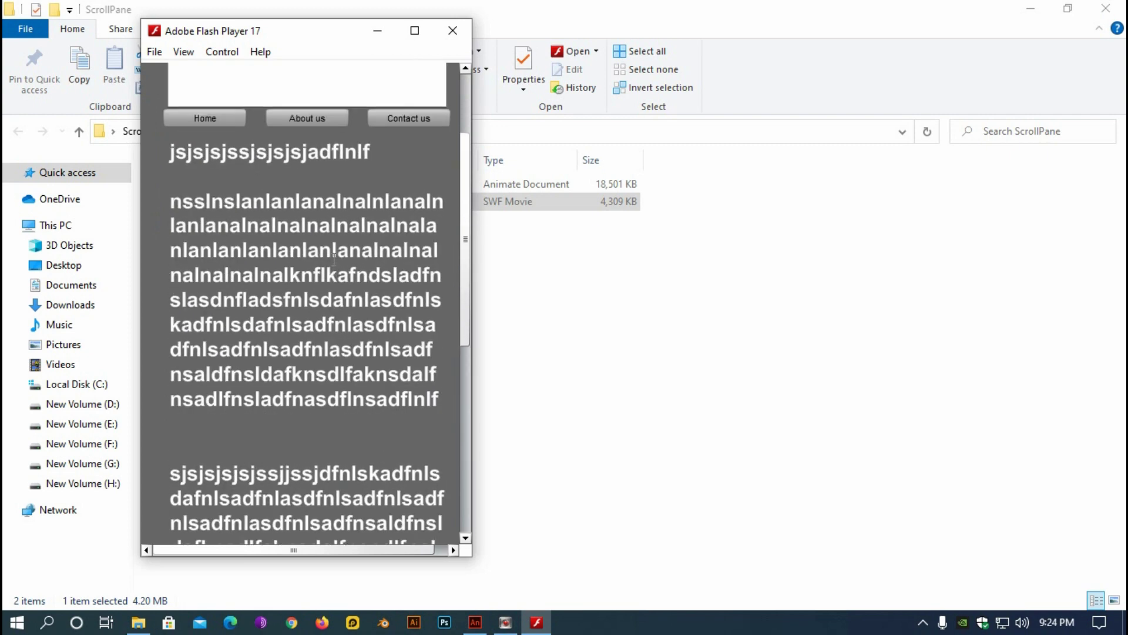
- Switch to the Contact us page and scroll its text up and down
left_click(413, 227)
scroll(352, 268, "up", 1)
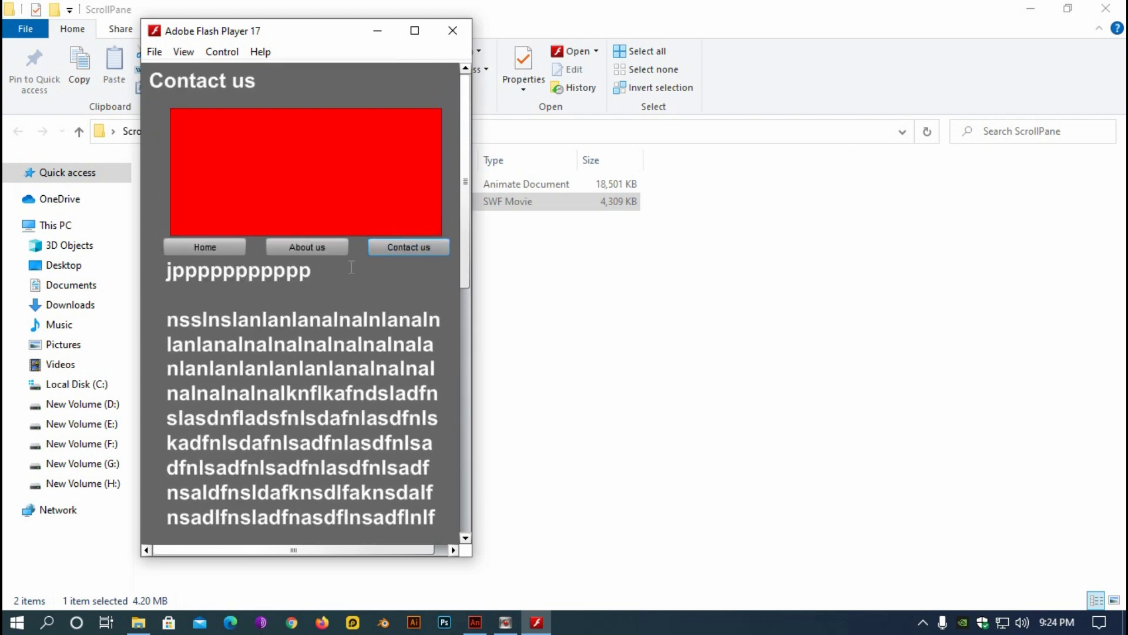
scroll(351, 268, "down", 13)
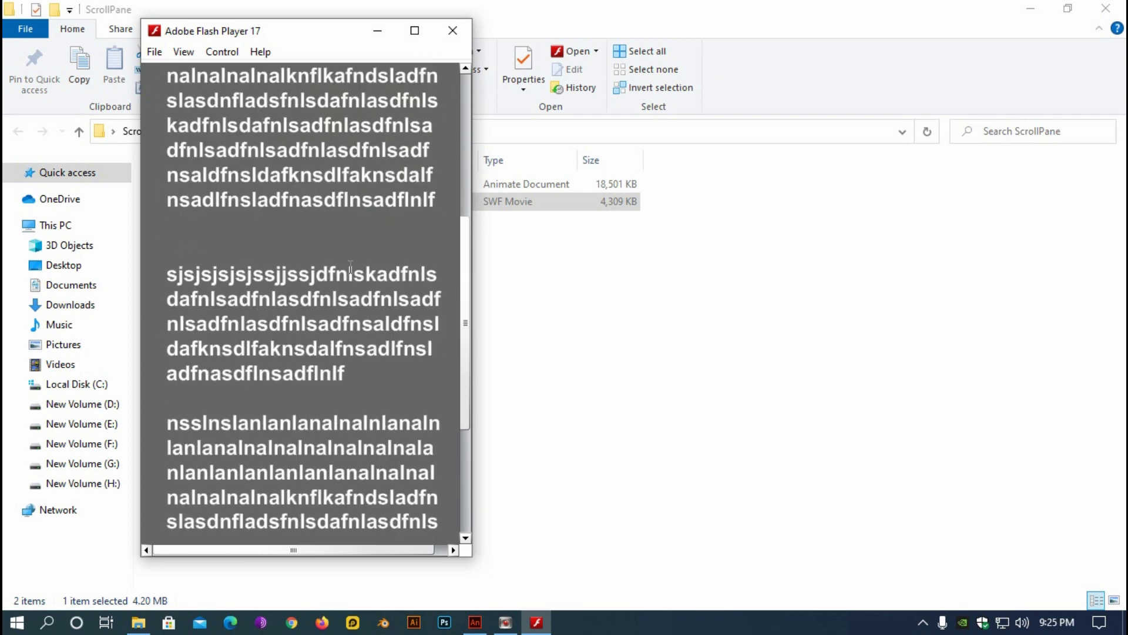
scroll(350, 267, "down", 1)
scroll(351, 267, "up", 12)
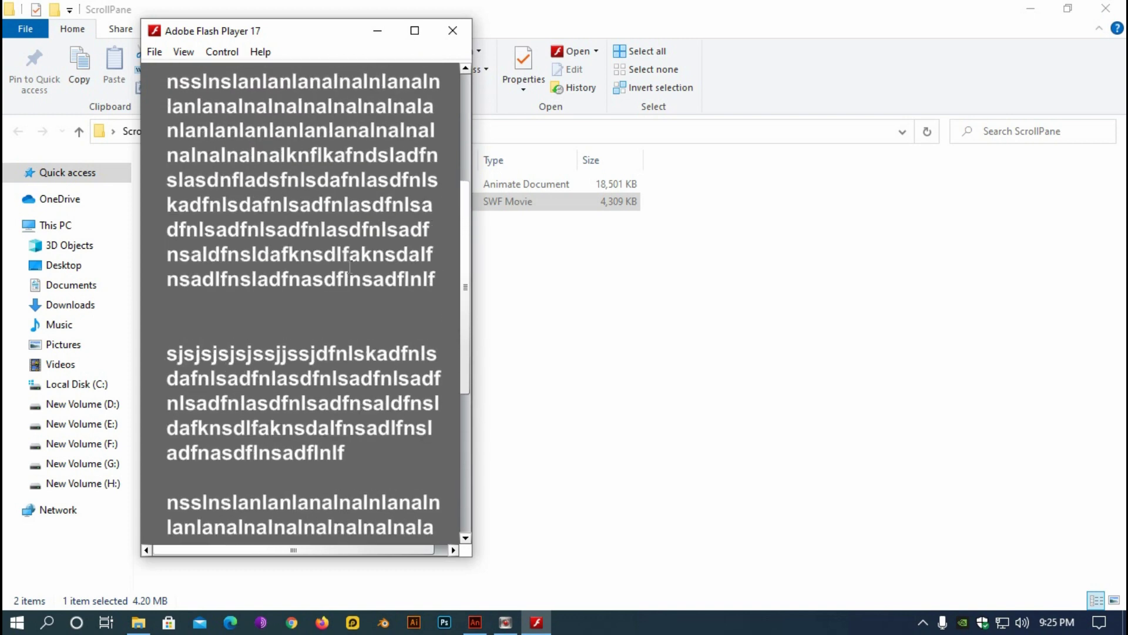
scroll(351, 267, "up", 2)
left_click_drag(463, 167, 421, 101)
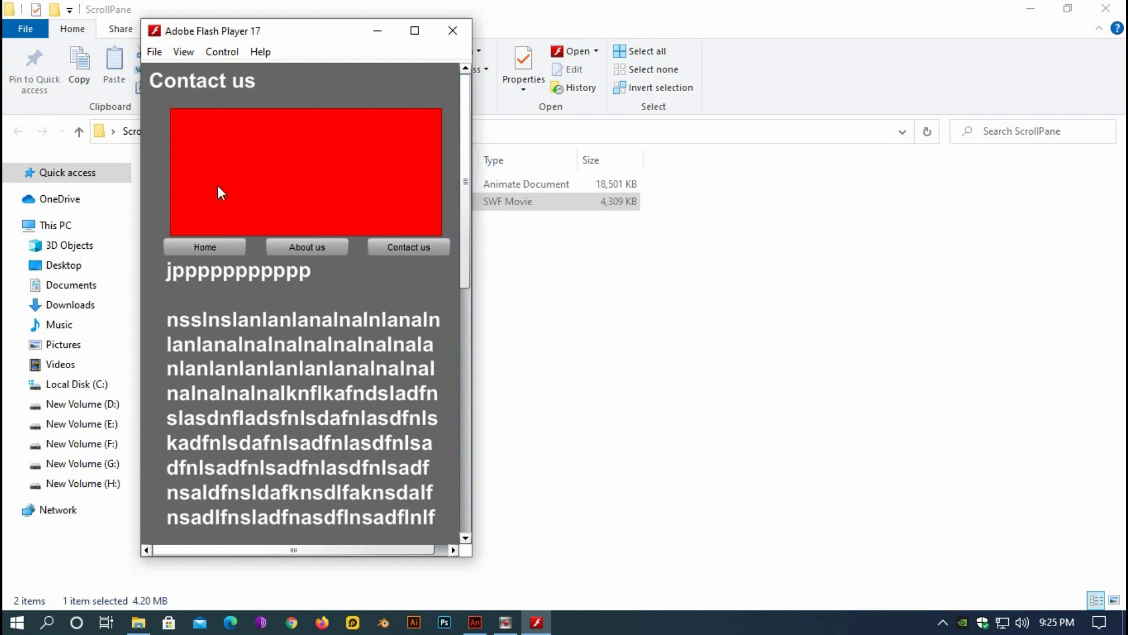
- Cycle through Home, About us and Contact us, ending back on About us
left_click(211, 246)
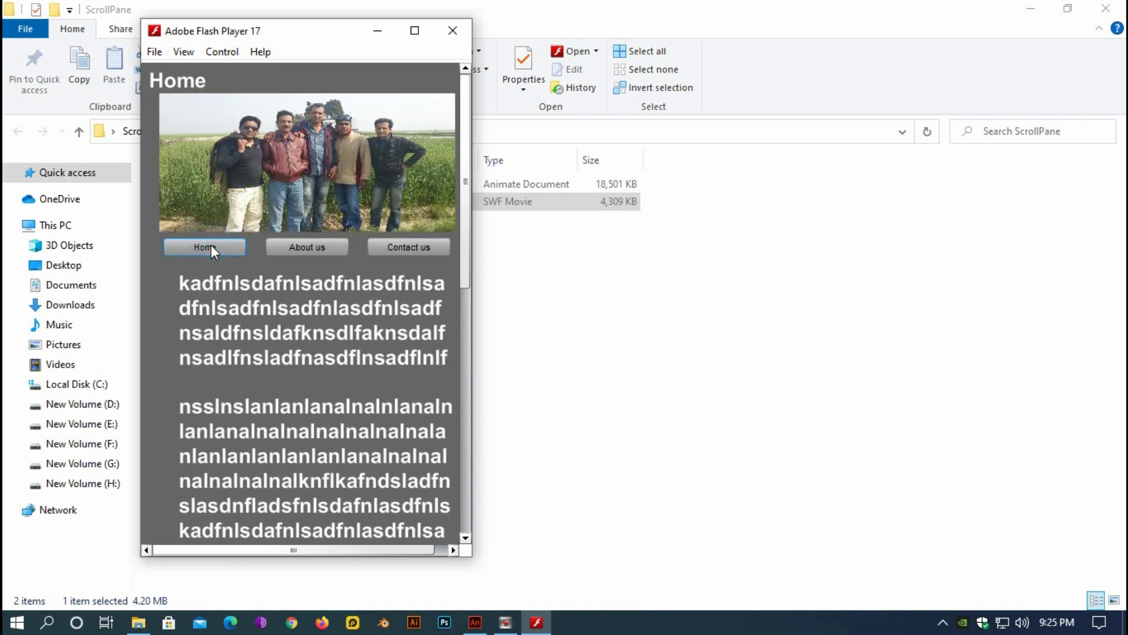
left_click(301, 247)
left_click(396, 241)
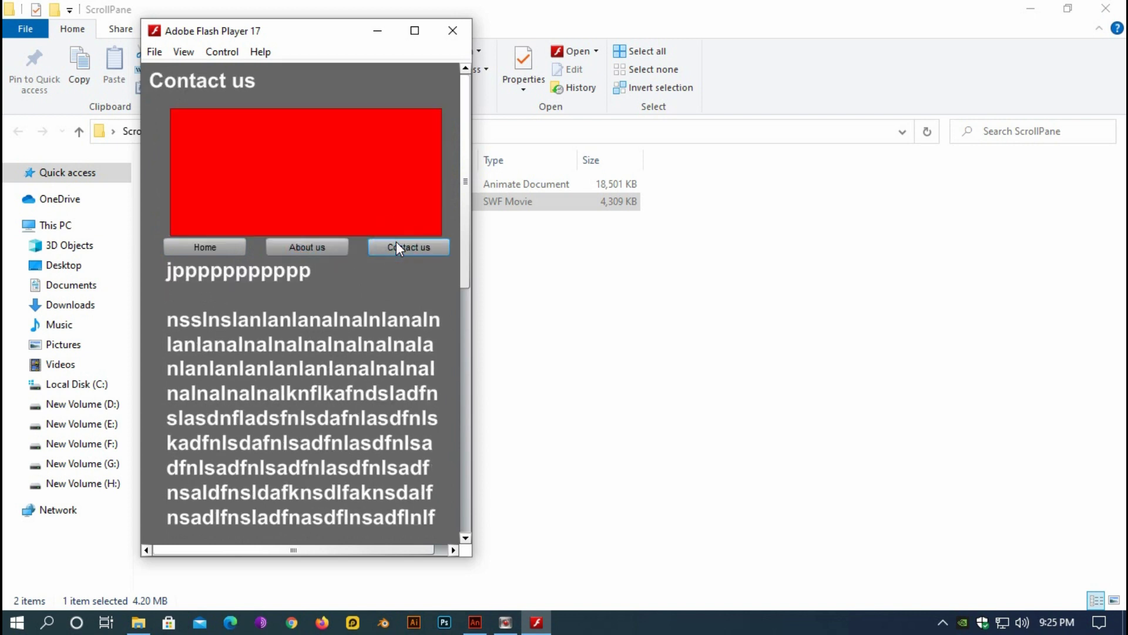
left_click(322, 241)
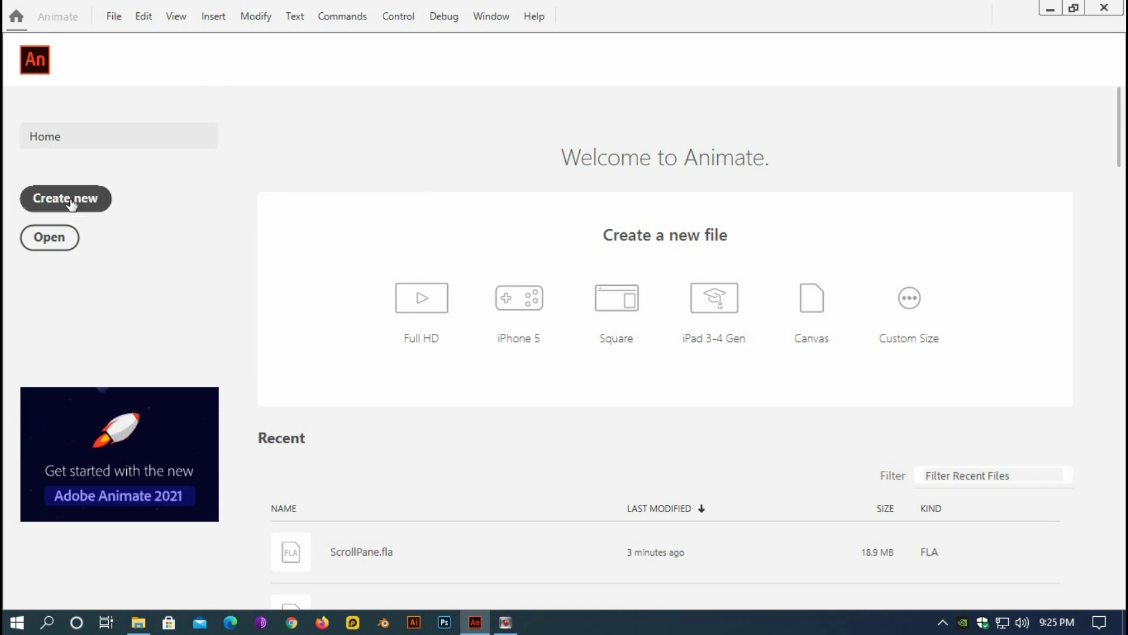
- Create a new ActionScript 3.0 document from File > New
left_click(118, 19)
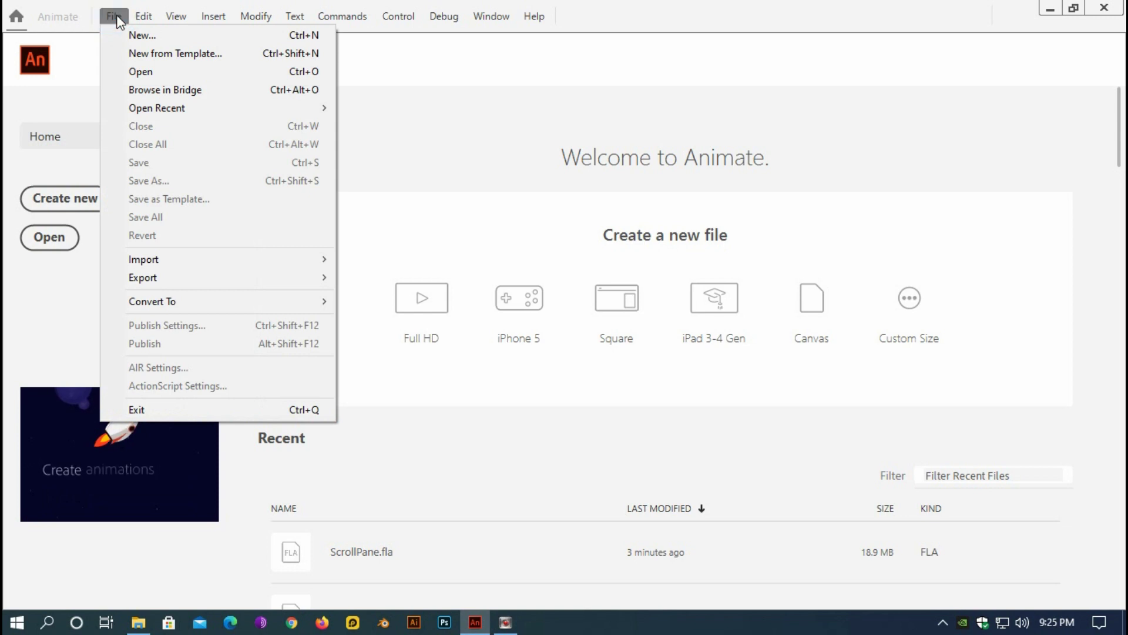
left_click(140, 37)
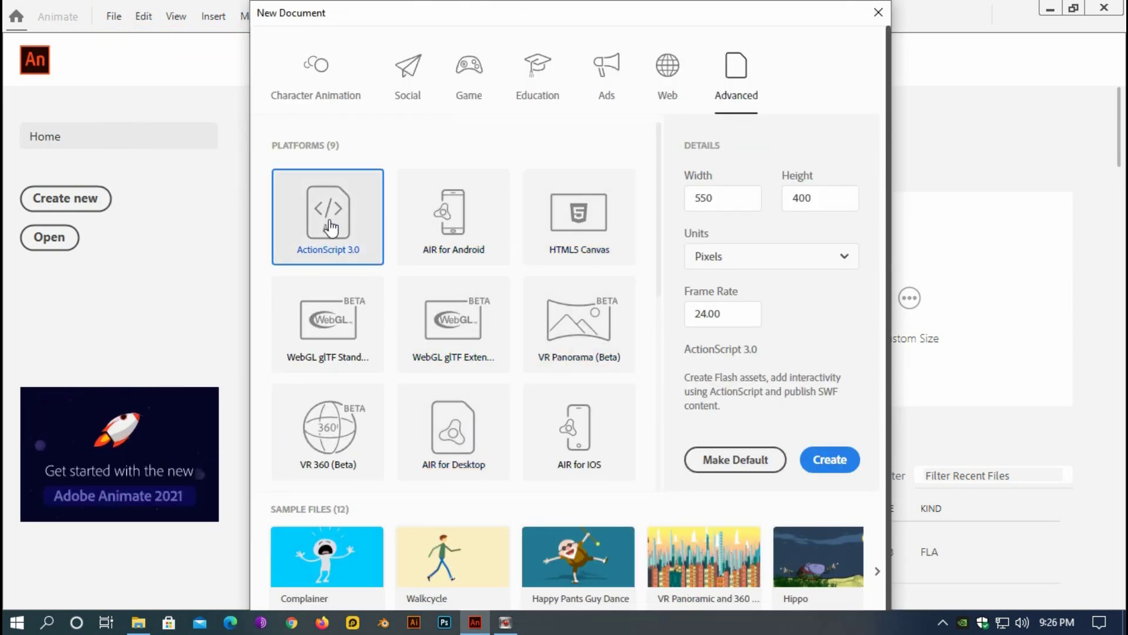
left_click(828, 465)
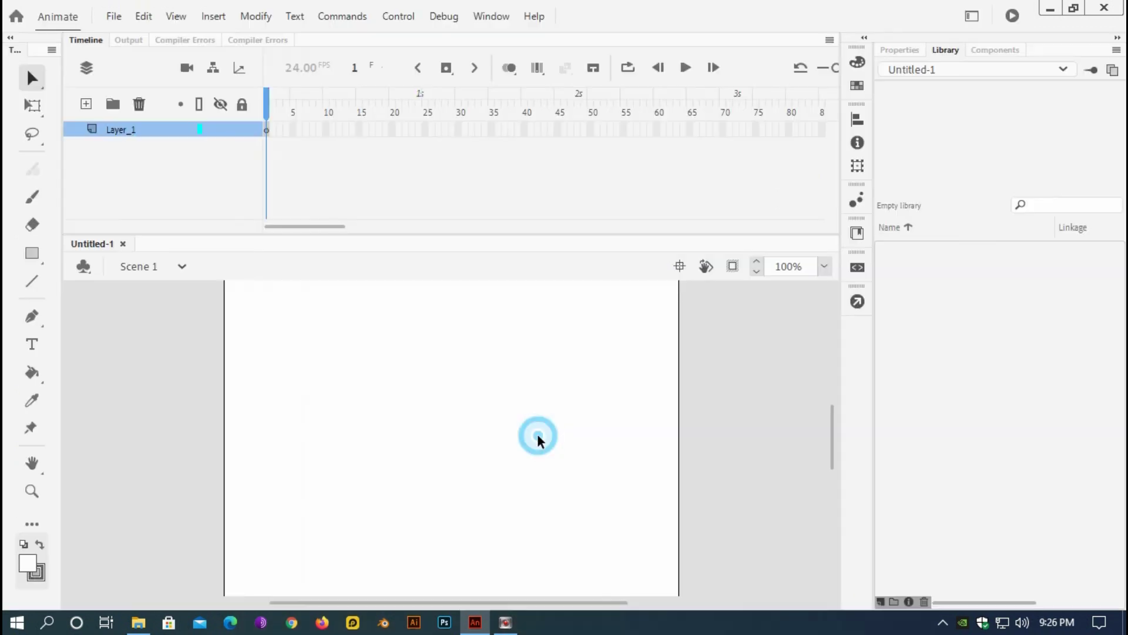
- Set the document to 600 × 600 pixels at 35 fps in Document Settings
left_click(900, 49)
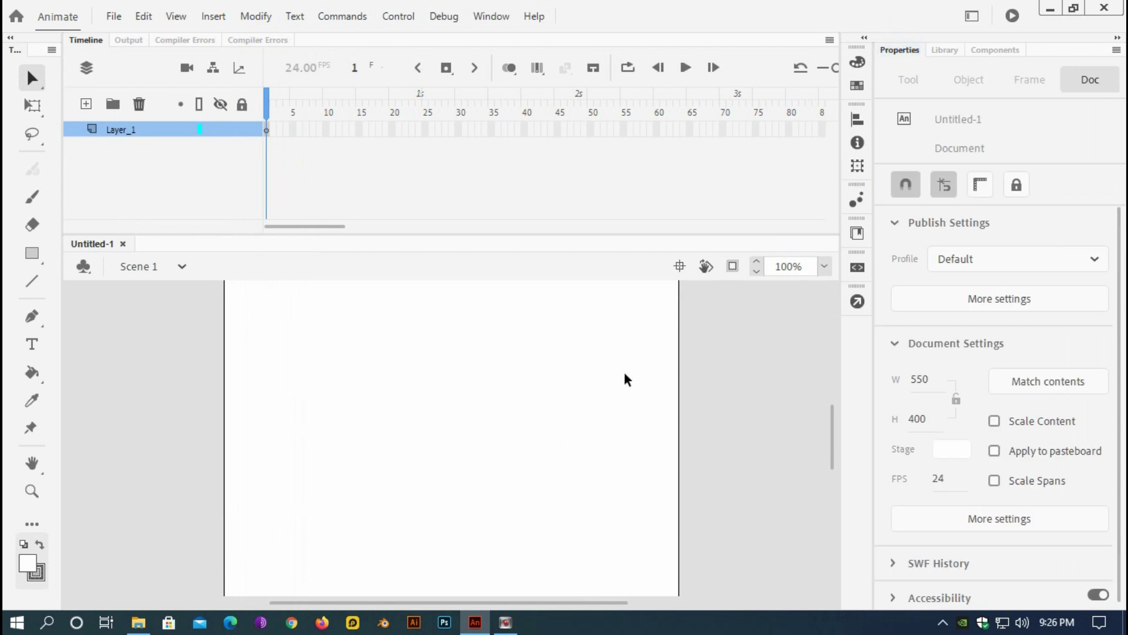
left_click(920, 379)
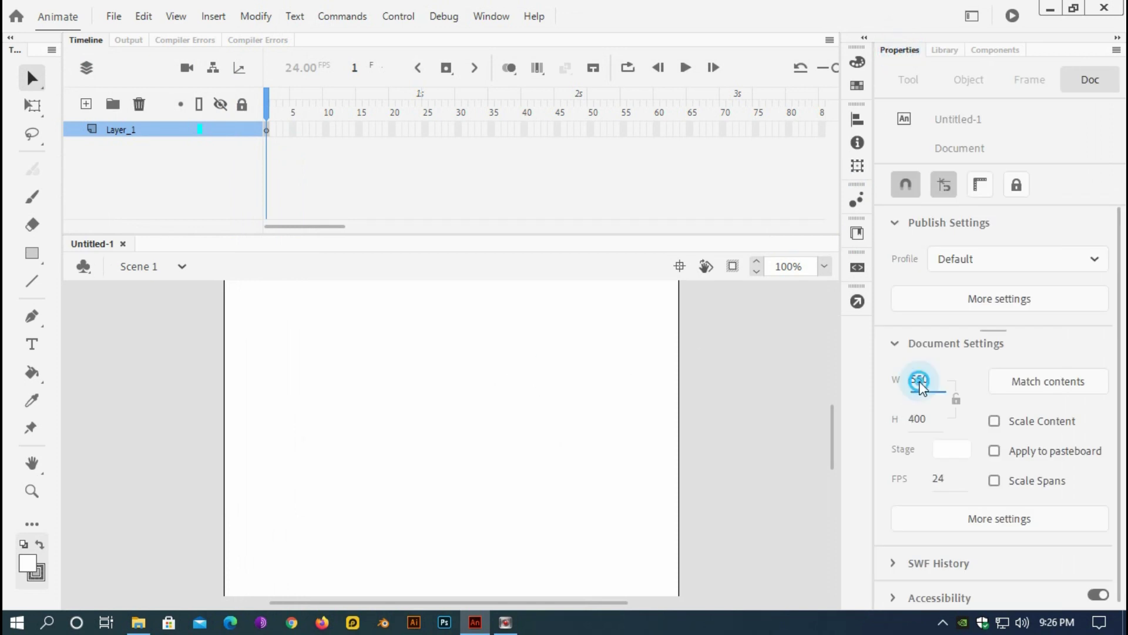
type("600")
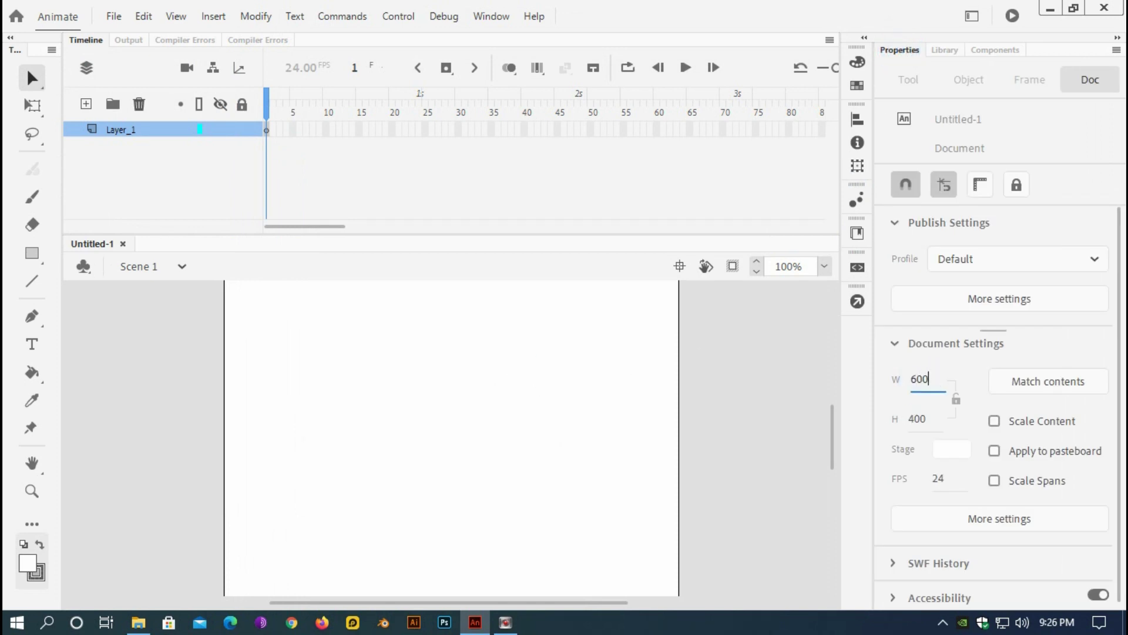
left_click(917, 418)
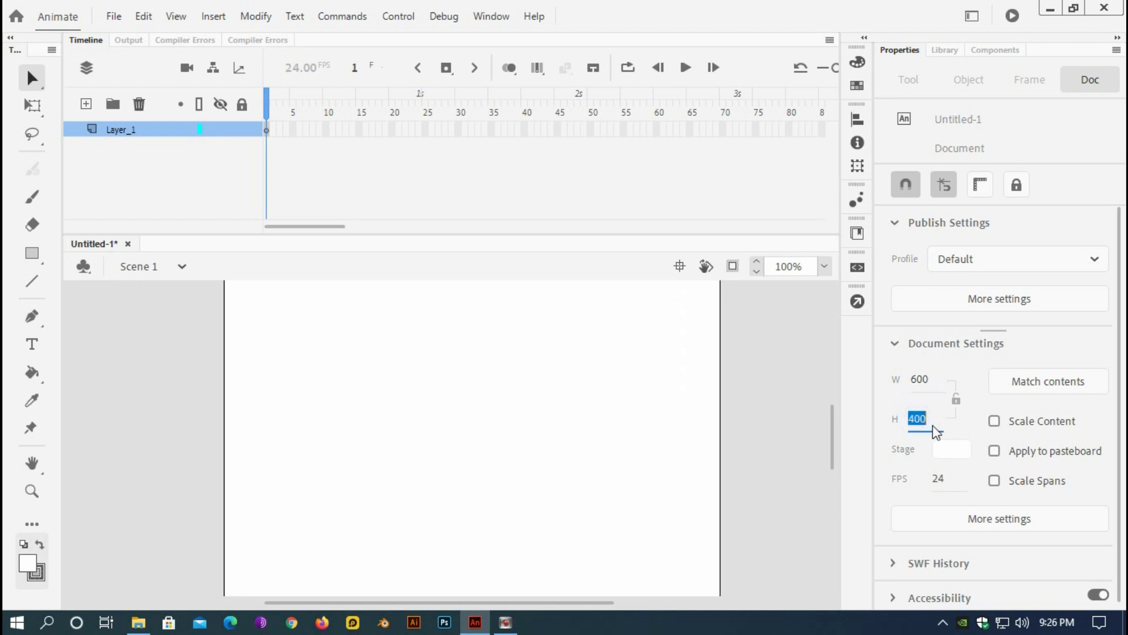
type("60")
left_click(938, 483)
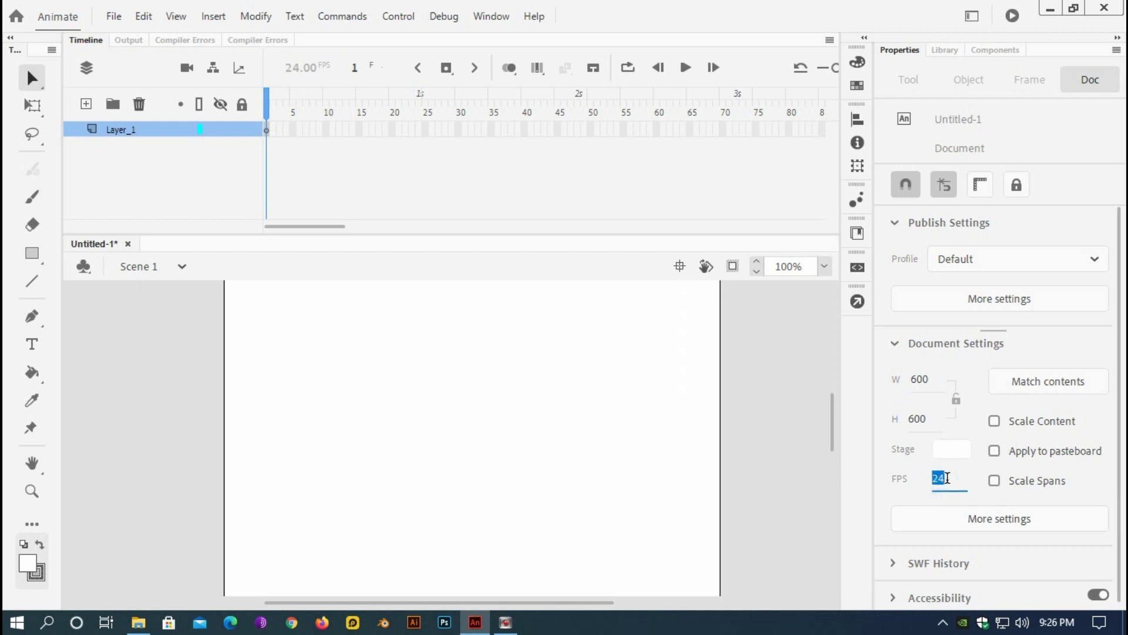
type("35")
key("Return")
- Shrink the timeline and zoom the stage view to 50%
scroll(657, 444, "up", 3)
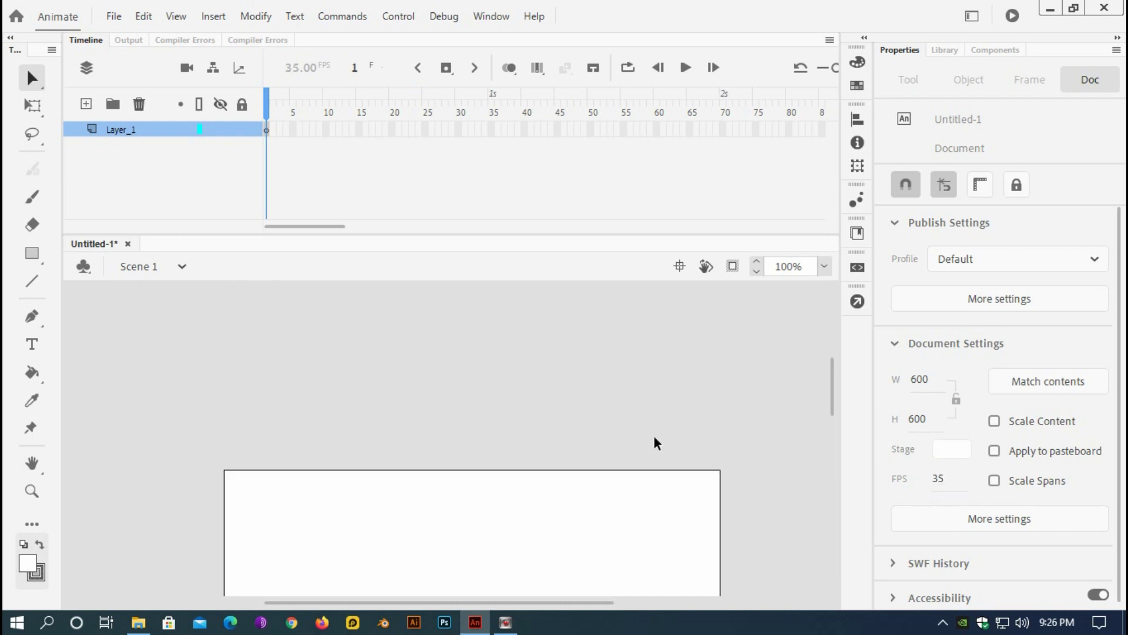
scroll(636, 431, "down", 2)
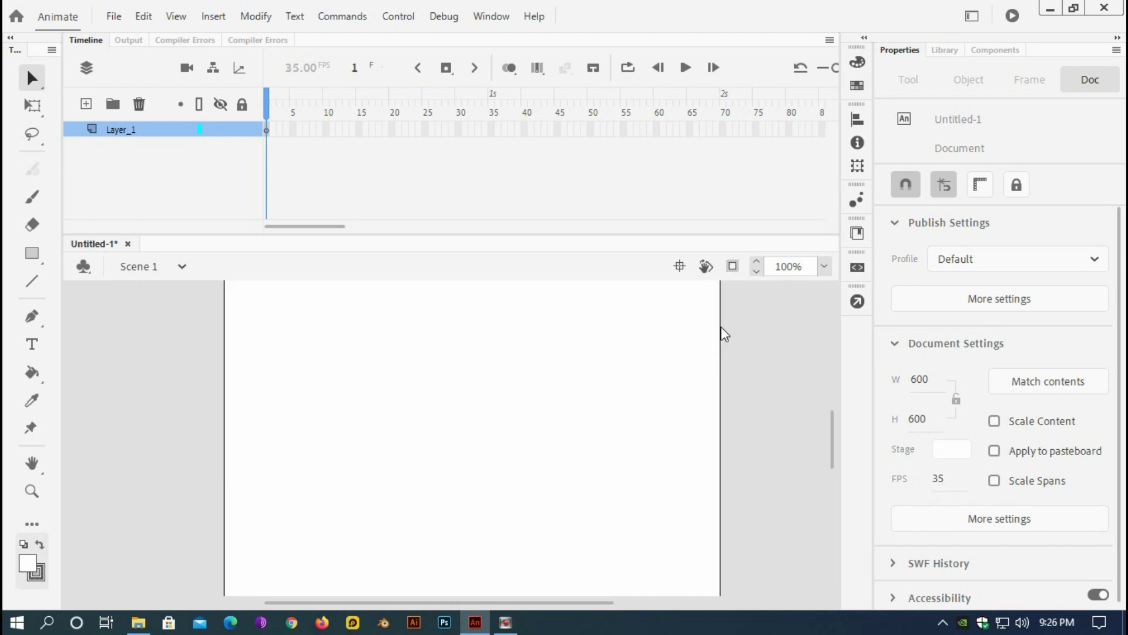
left_click_drag(657, 234, 655, 171)
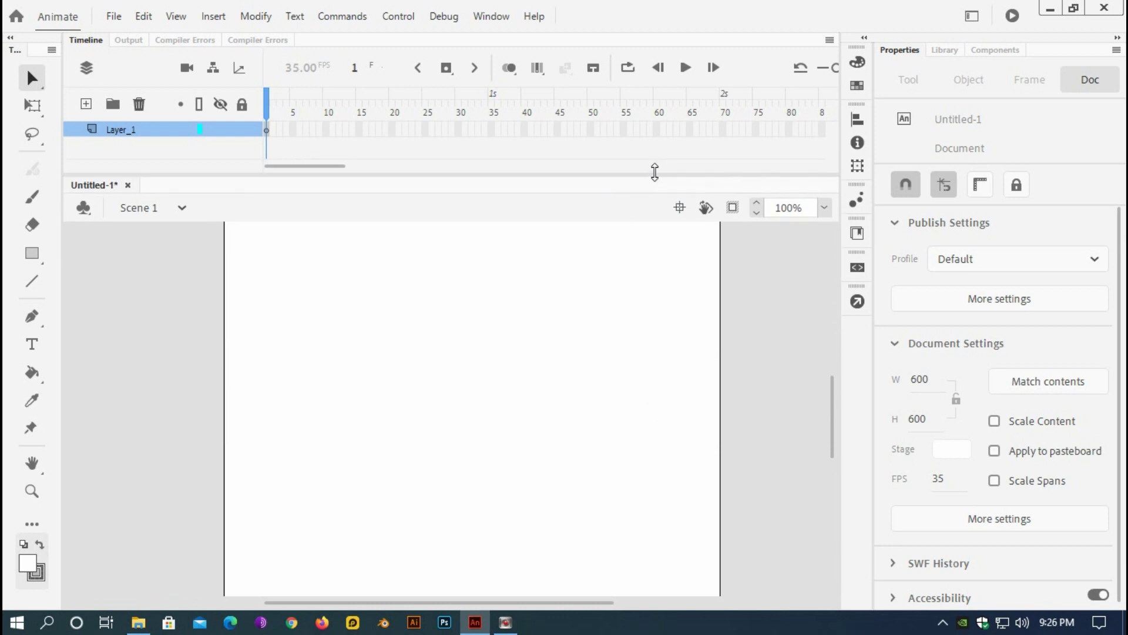
left_click(827, 204)
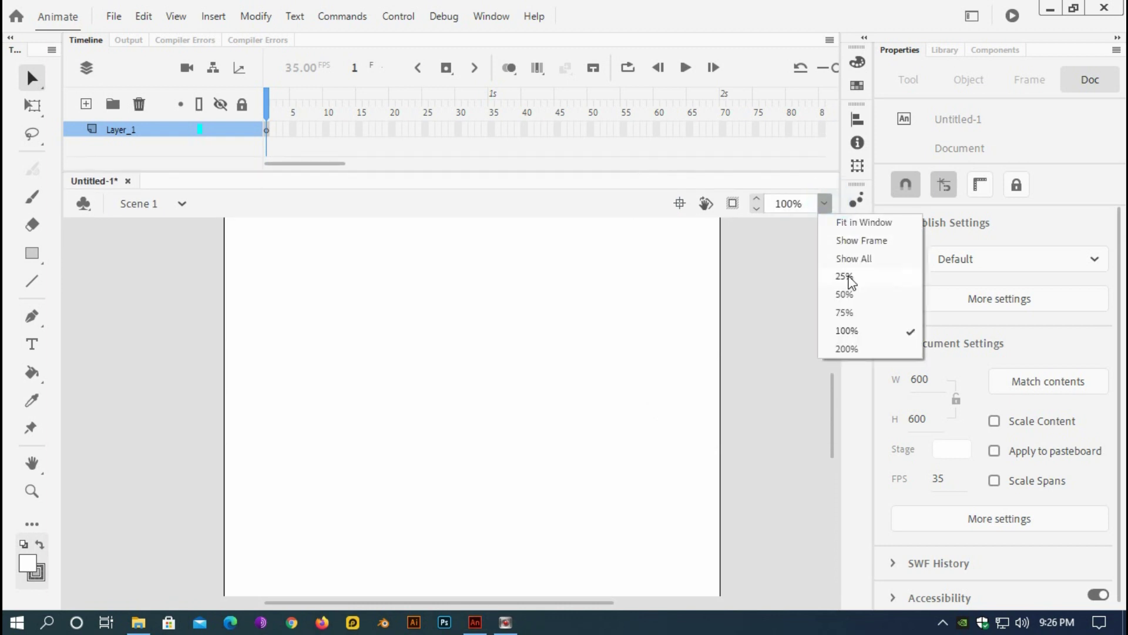
left_click(846, 289)
left_click(447, 345)
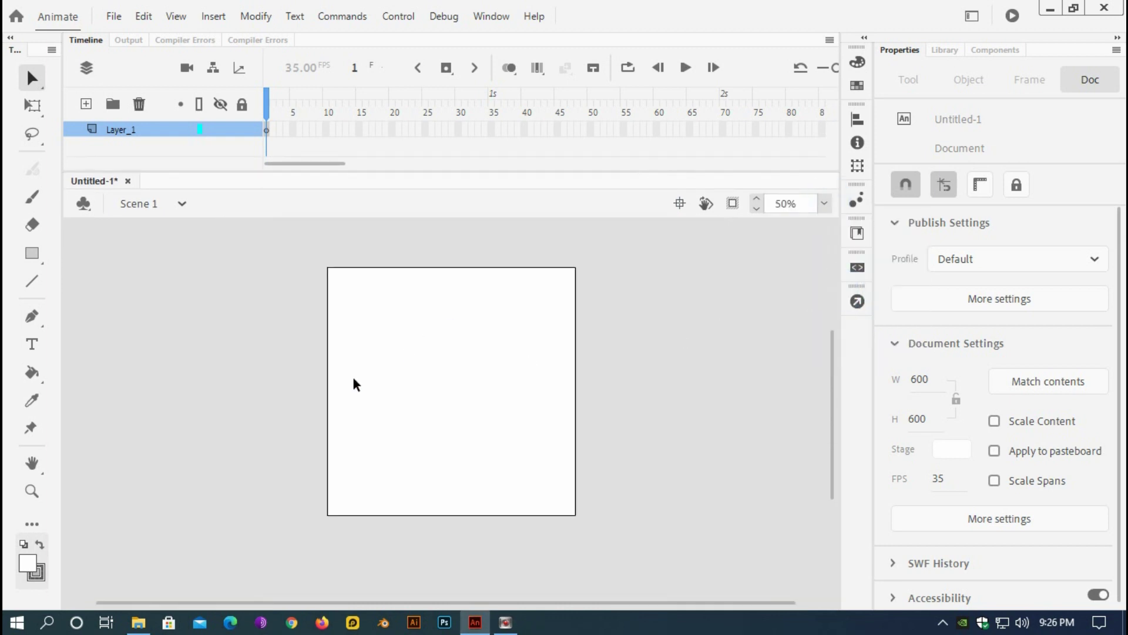
- Draw a dark grey rectangle covering the stage with the Rectangle tool
left_click(32, 256)
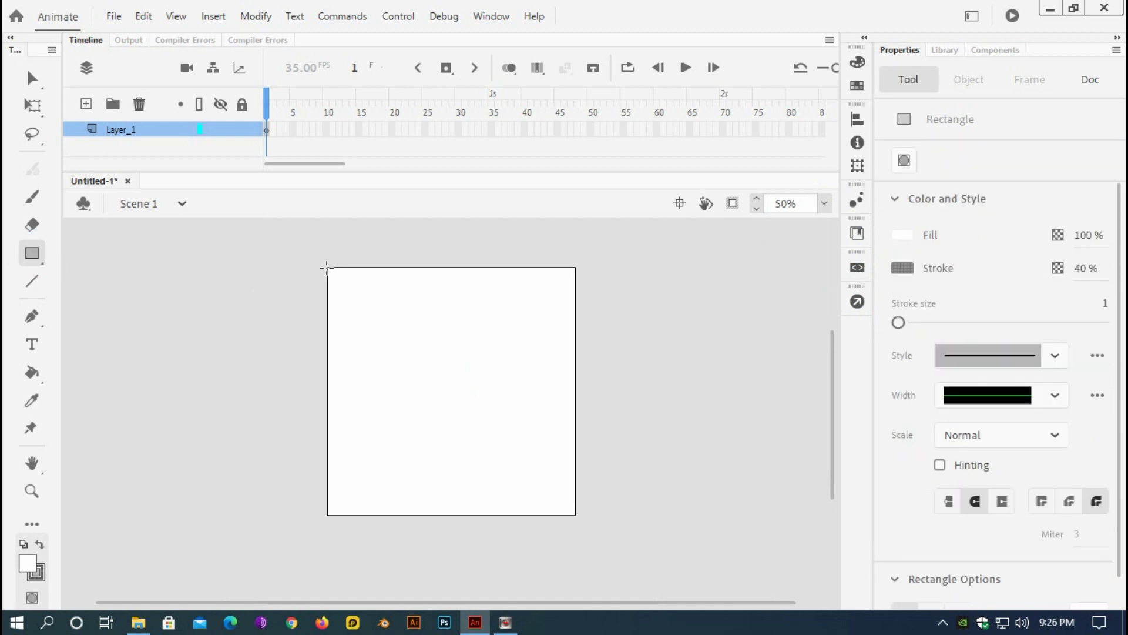
left_click(327, 268)
left_click(27, 563)
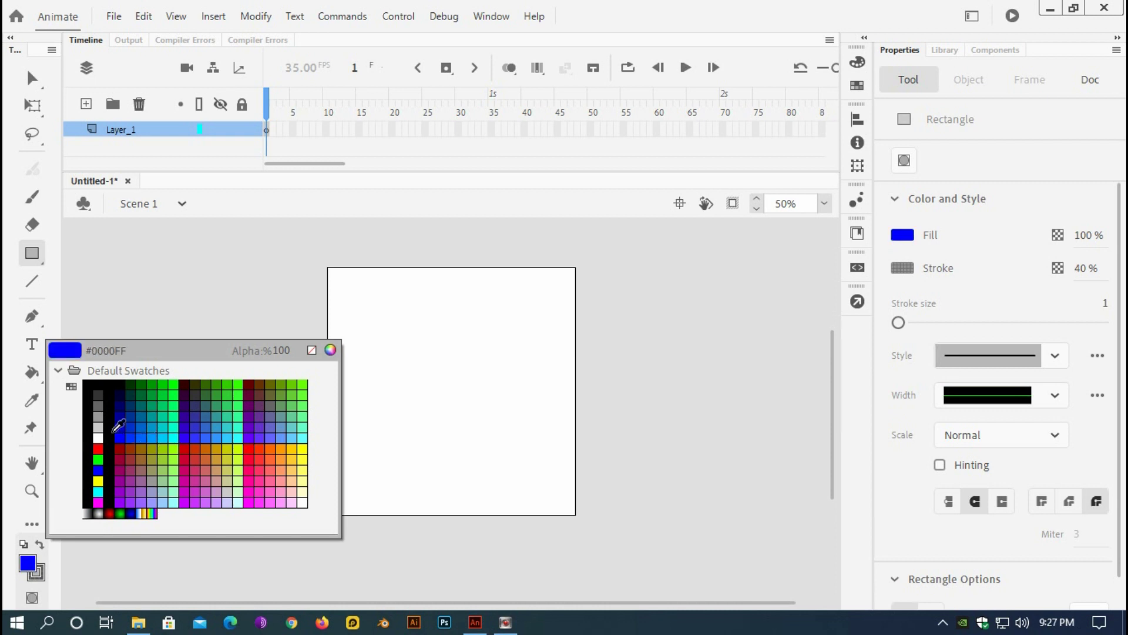
left_click(98, 405)
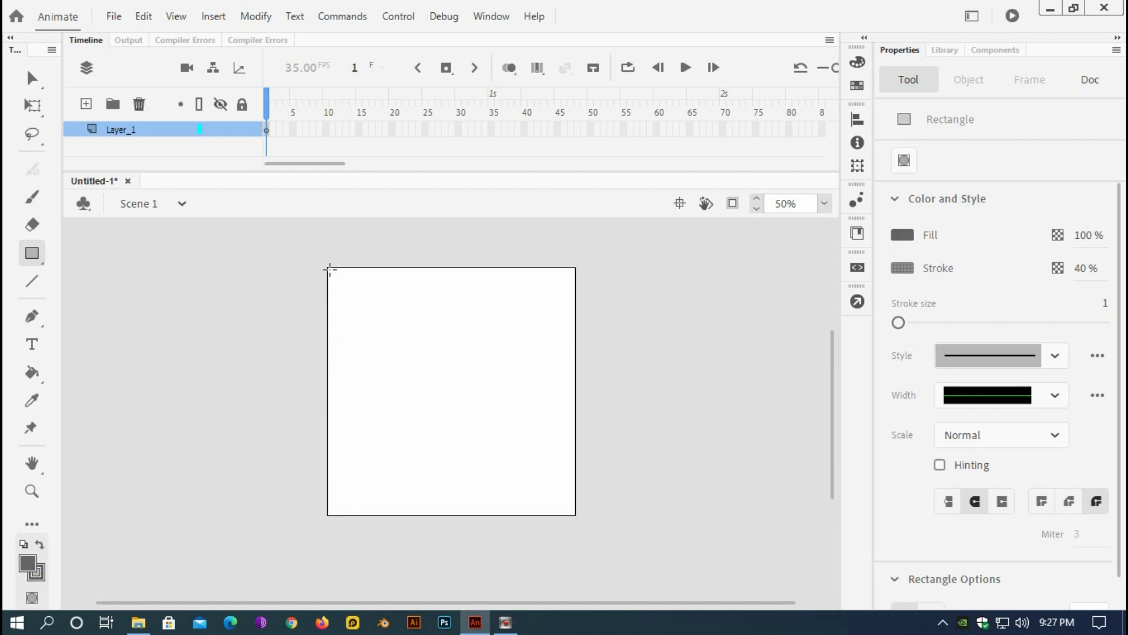
left_click_drag(328, 268, 577, 517)
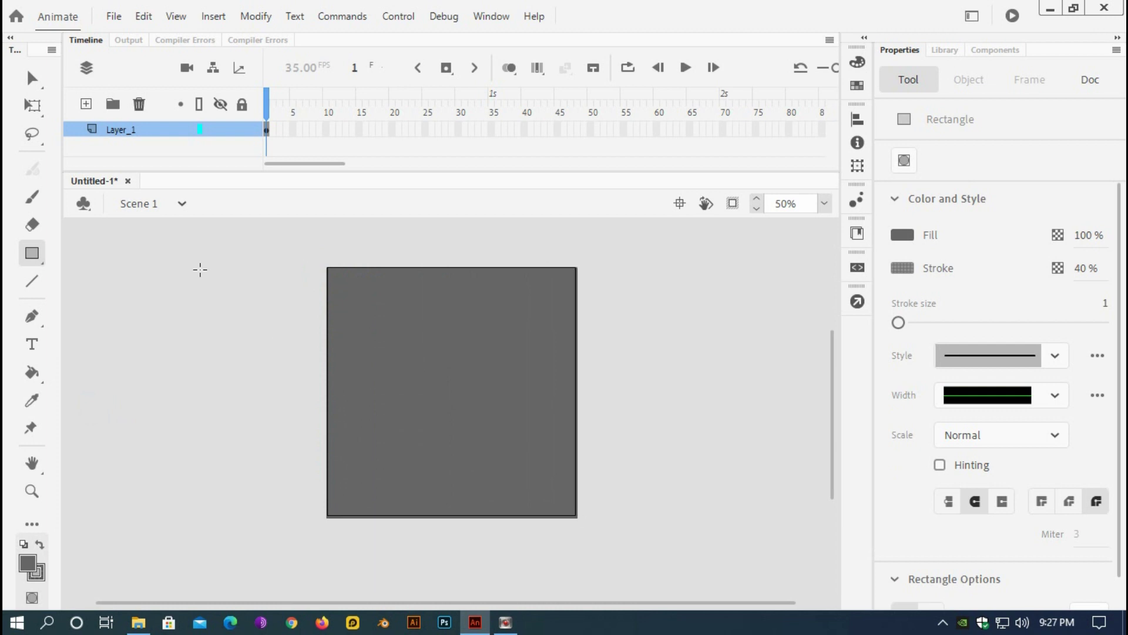
- Select the whole rectangle and set its stroke colour to none
left_click(27, 85)
left_click(421, 461)
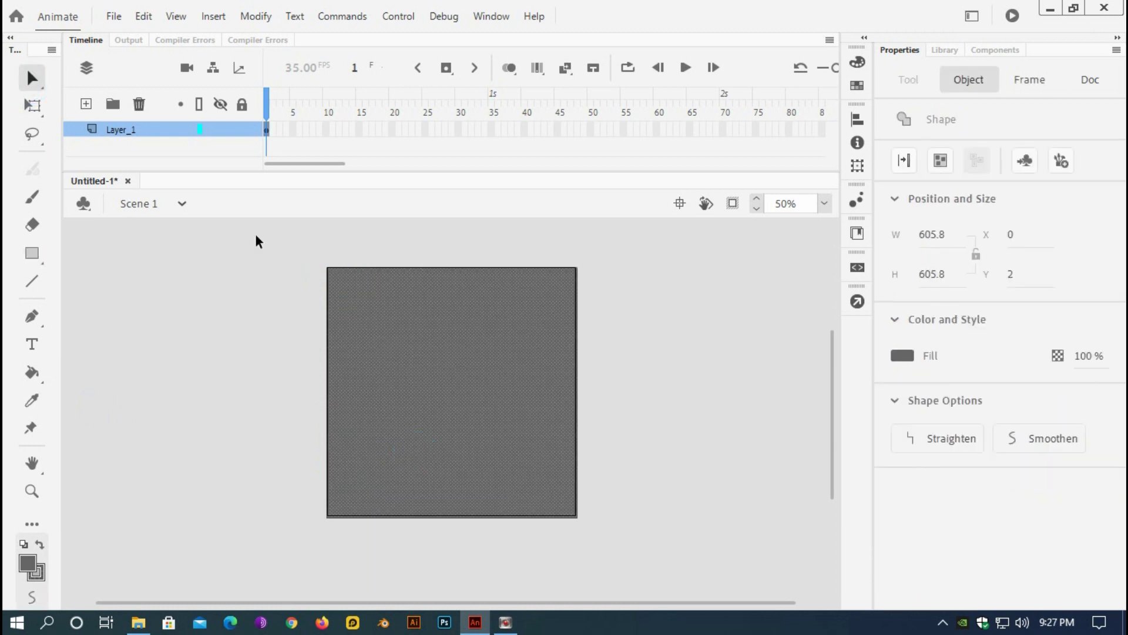
left_click_drag(247, 257, 660, 556)
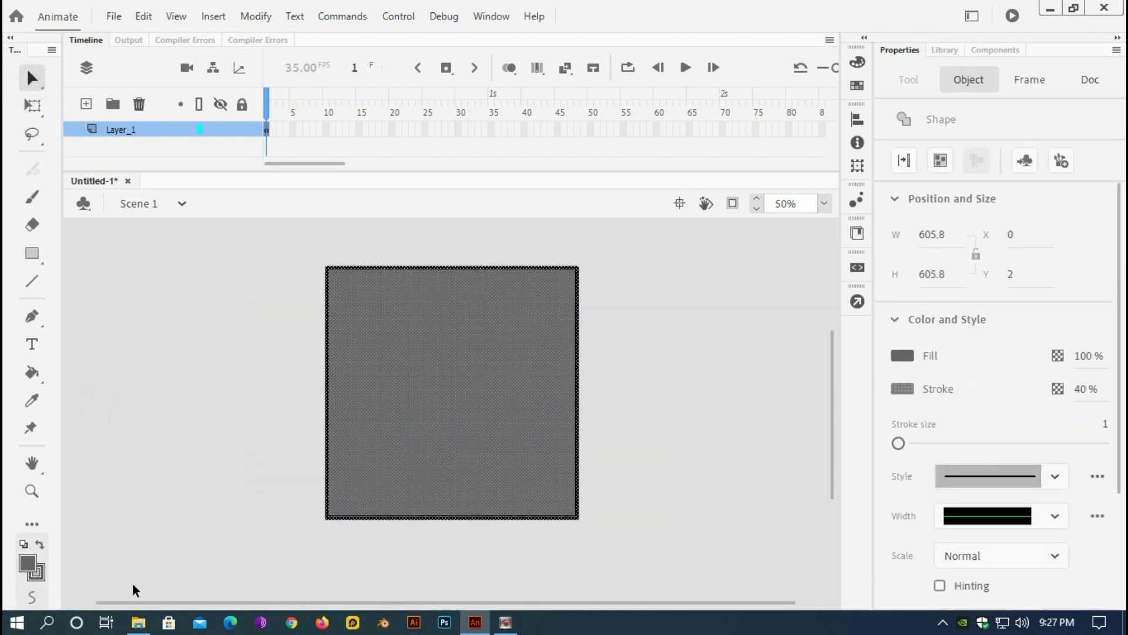
left_click(36, 573)
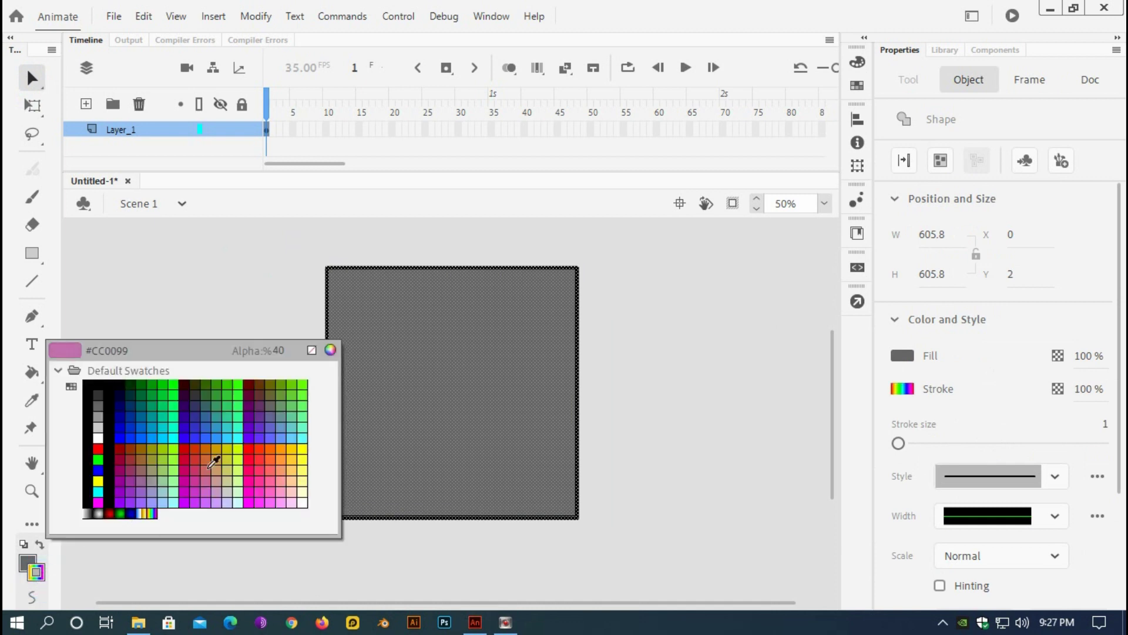
left_click(311, 351)
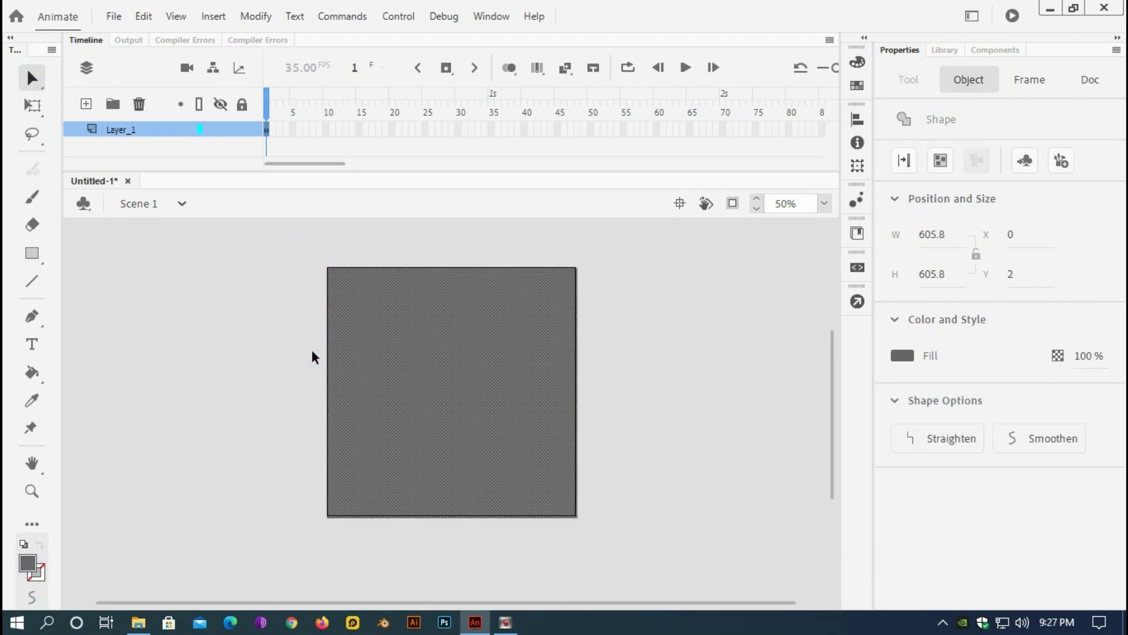
left_click(377, 373)
left_click(242, 320)
left_click(397, 349)
- Resize the grey rectangle to 600 wide by 1200 high
left_click(942, 236)
type("600")
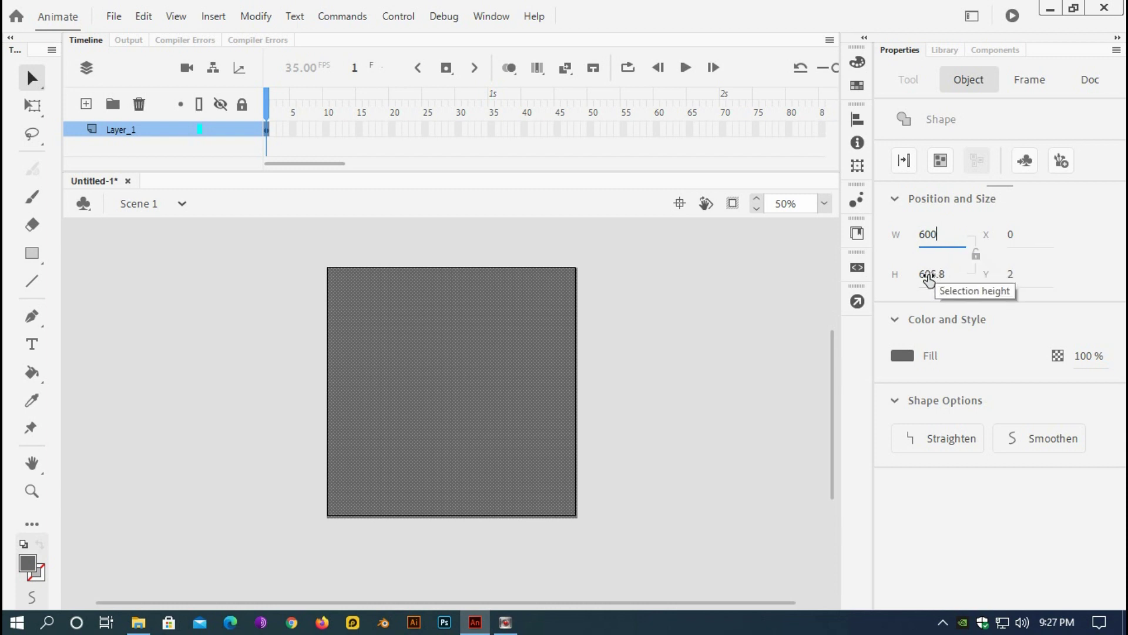
left_click(931, 275)
type("1200")
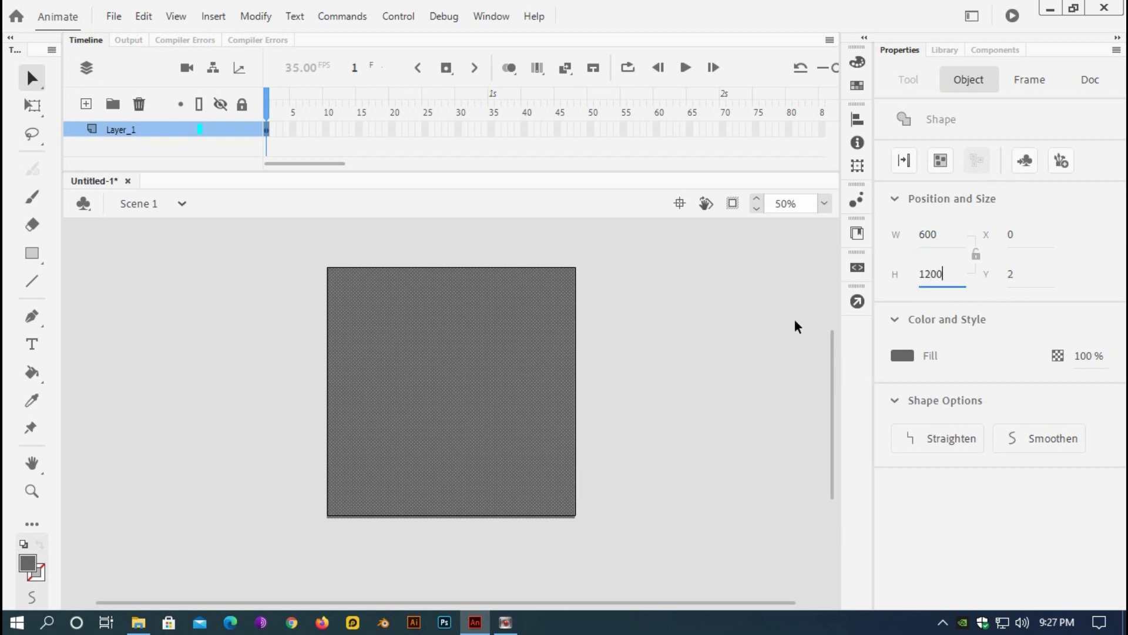
left_click(657, 353)
left_click(466, 415)
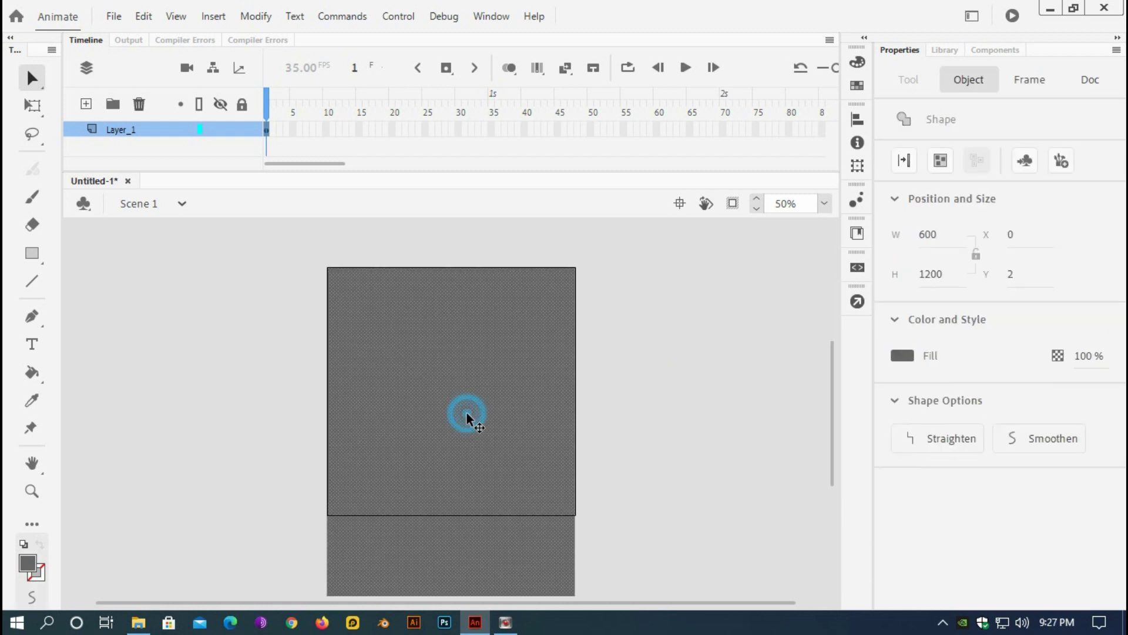
- Center the shape on the stage, then drag its top to the stage top at X 0, Y 0
left_click(857, 119)
left_click(796, 147)
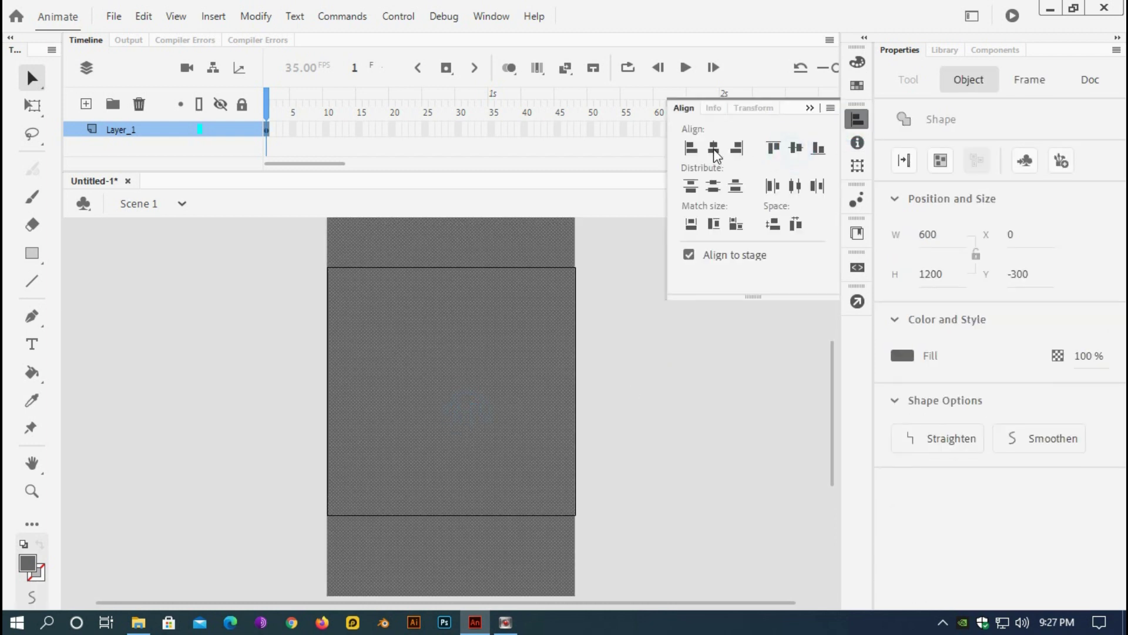
left_click(713, 148)
left_click(810, 107)
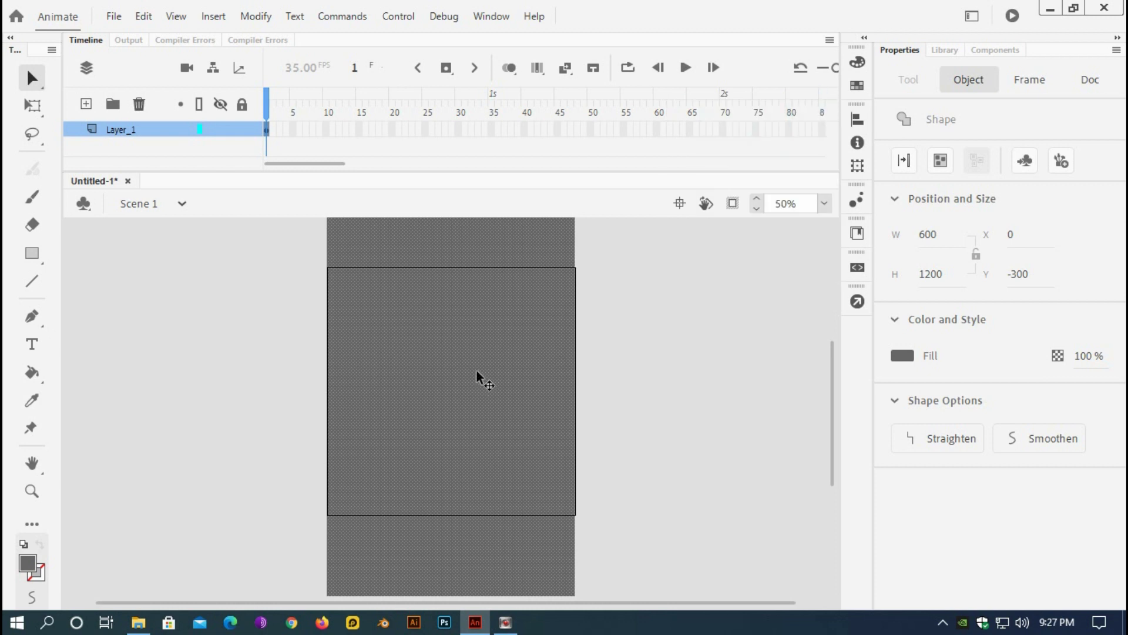
left_click(480, 347)
left_click_drag(480, 347, 486, 474)
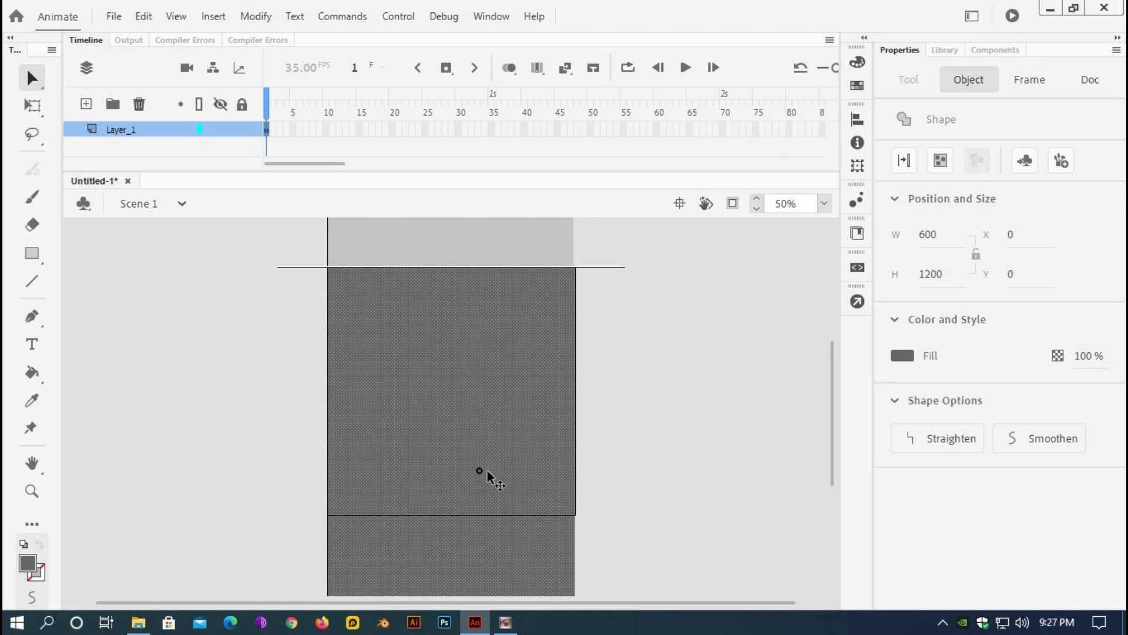
left_click(720, 379)
left_click(472, 393)
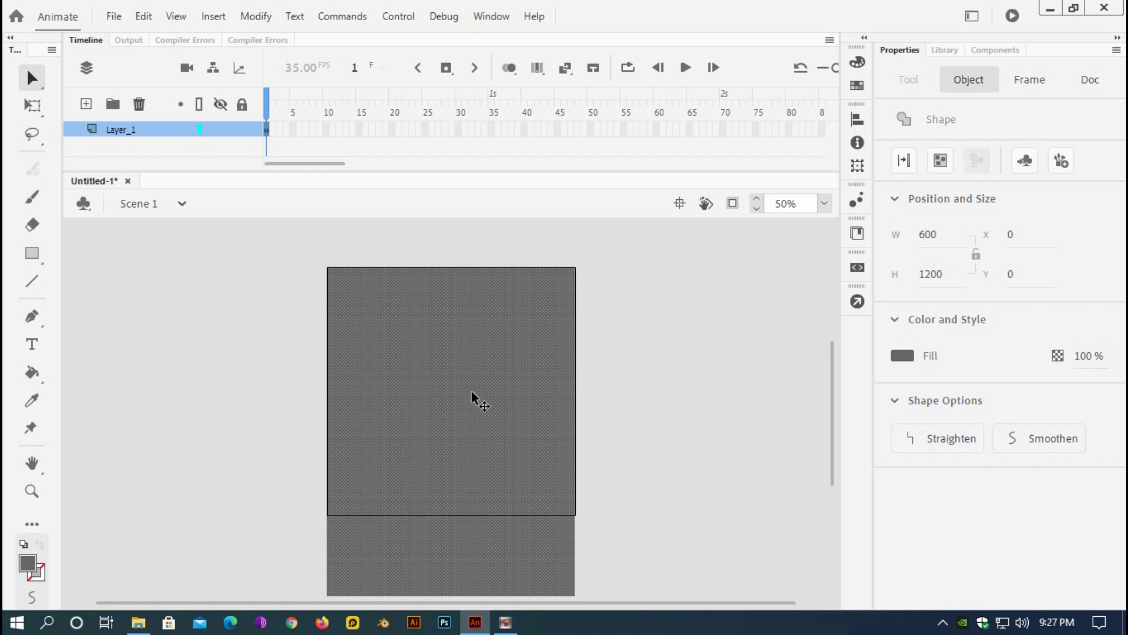
- Convert the shape to a Movie Clip symbol named scrollBar with top-left registration
right_click(472, 393)
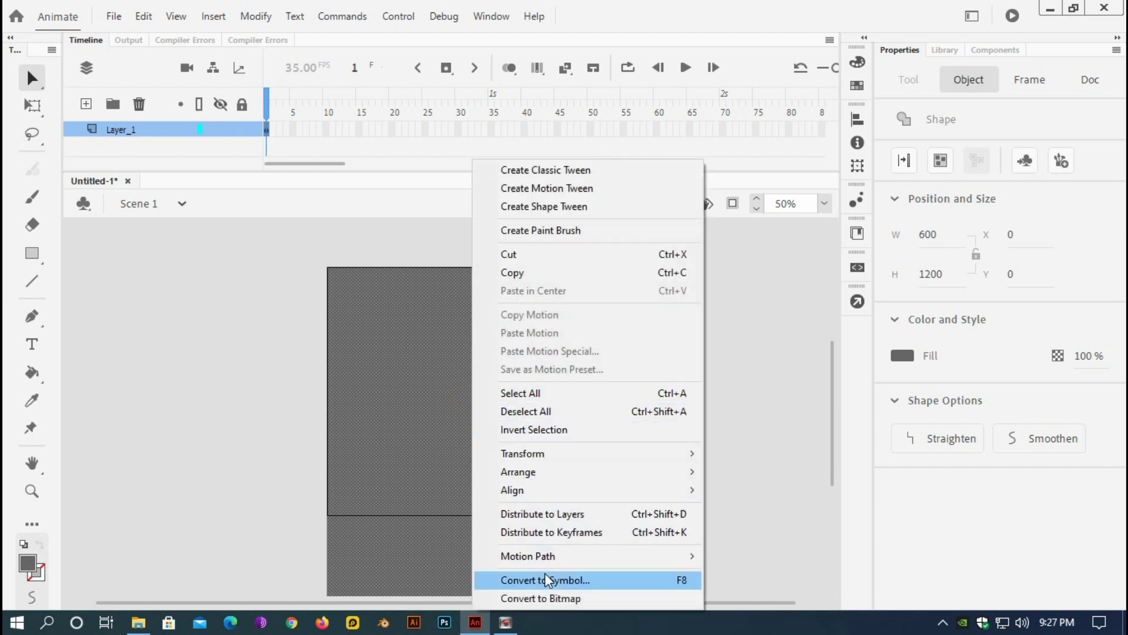
left_click(547, 581)
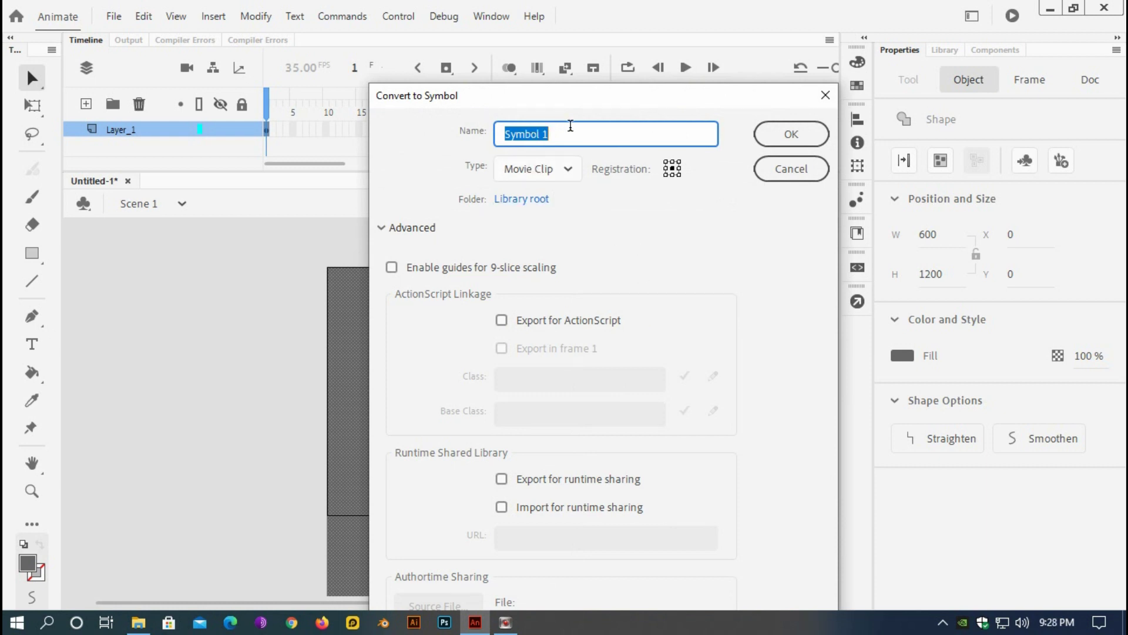
type("scrollBar")
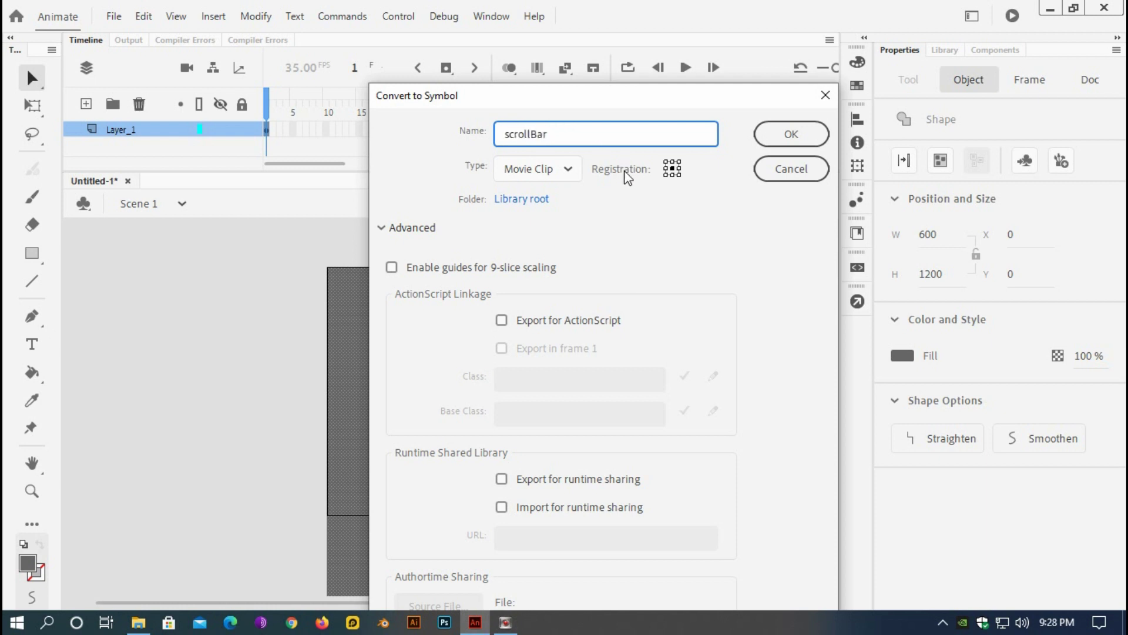
left_click(669, 166)
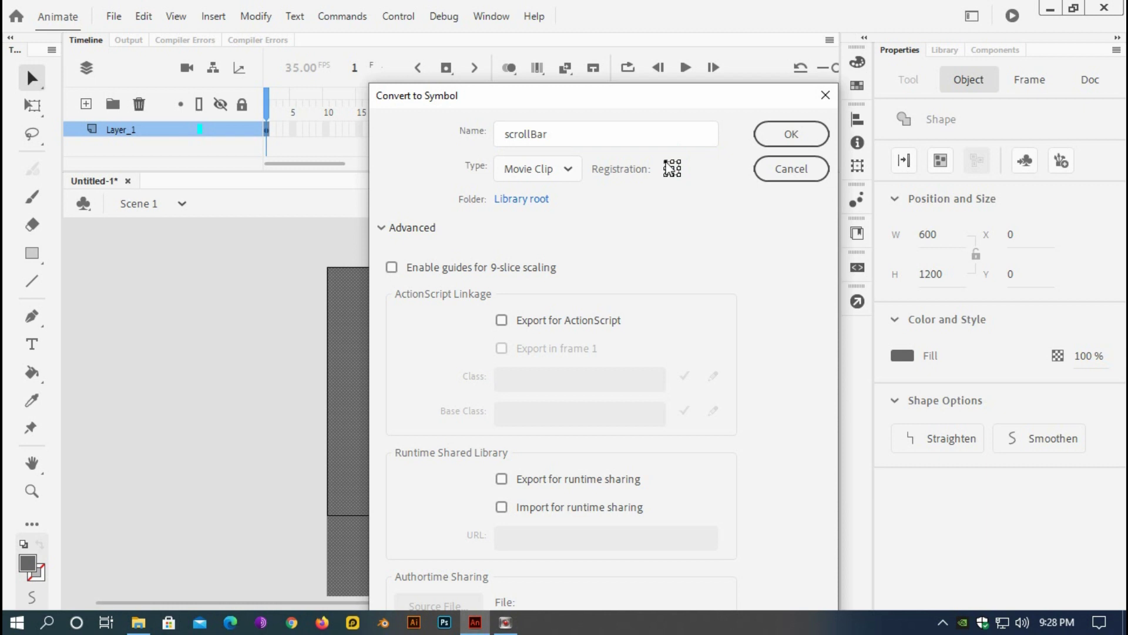
left_click(790, 134)
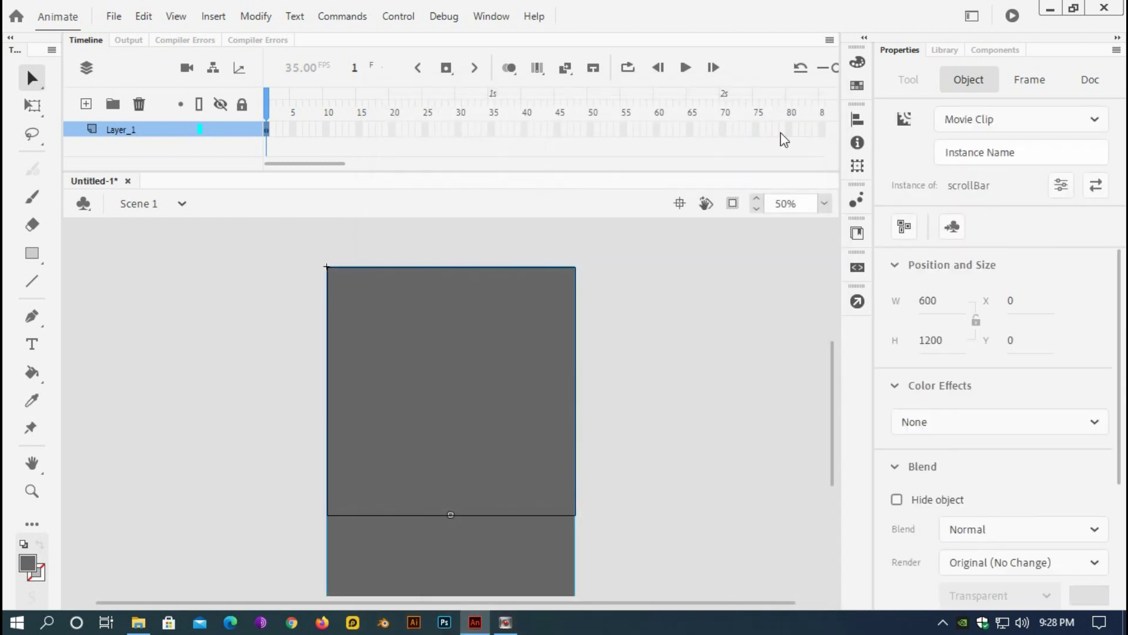
- Enter the scrollBar symbol to edit its contents
scroll(504, 320, "down", 3)
scroll(505, 320, "up", 3)
scroll(505, 320, "down", 2)
scroll(506, 324, "up", 2)
scroll(508, 347, "down", 1)
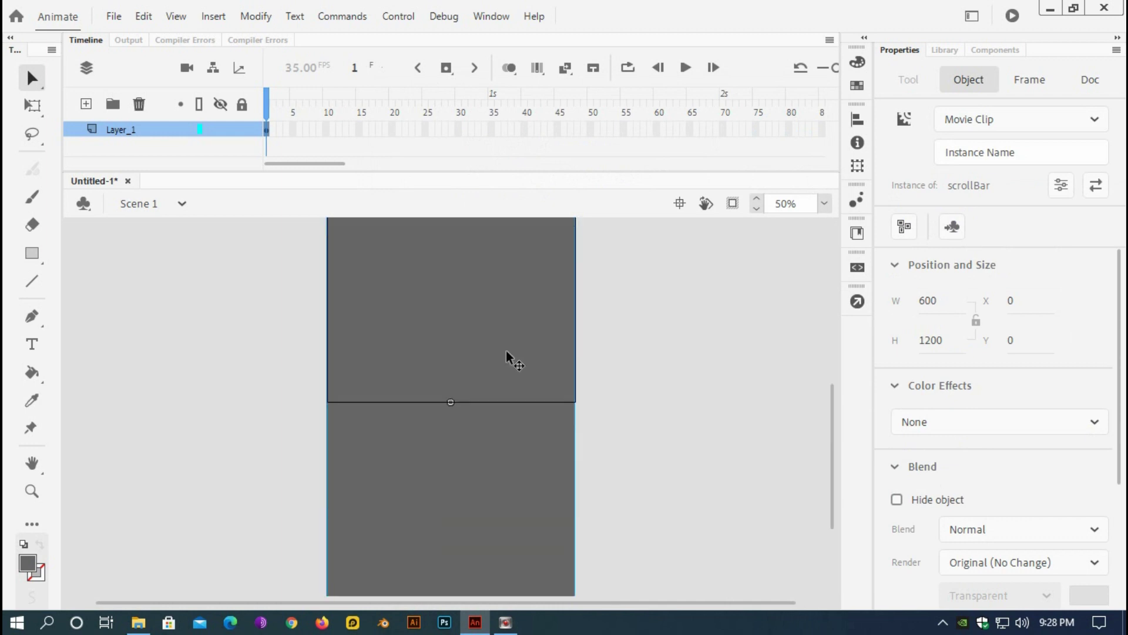
double_click(454, 383)
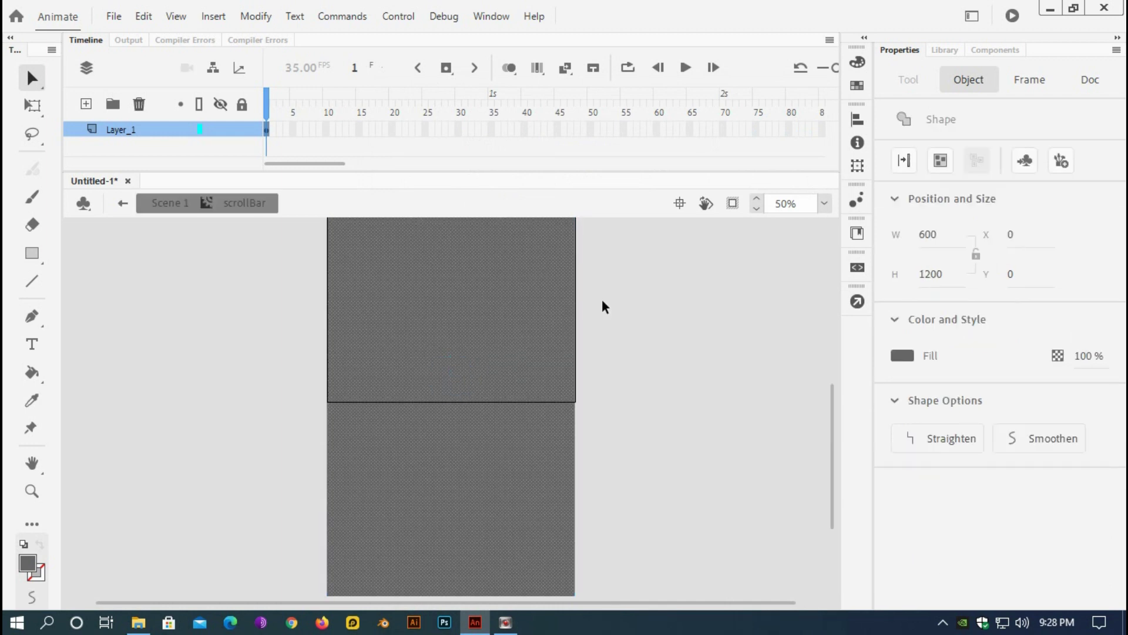
- Add two layers and name the three layers content, buttons and action
scroll(606, 305, "up", 2)
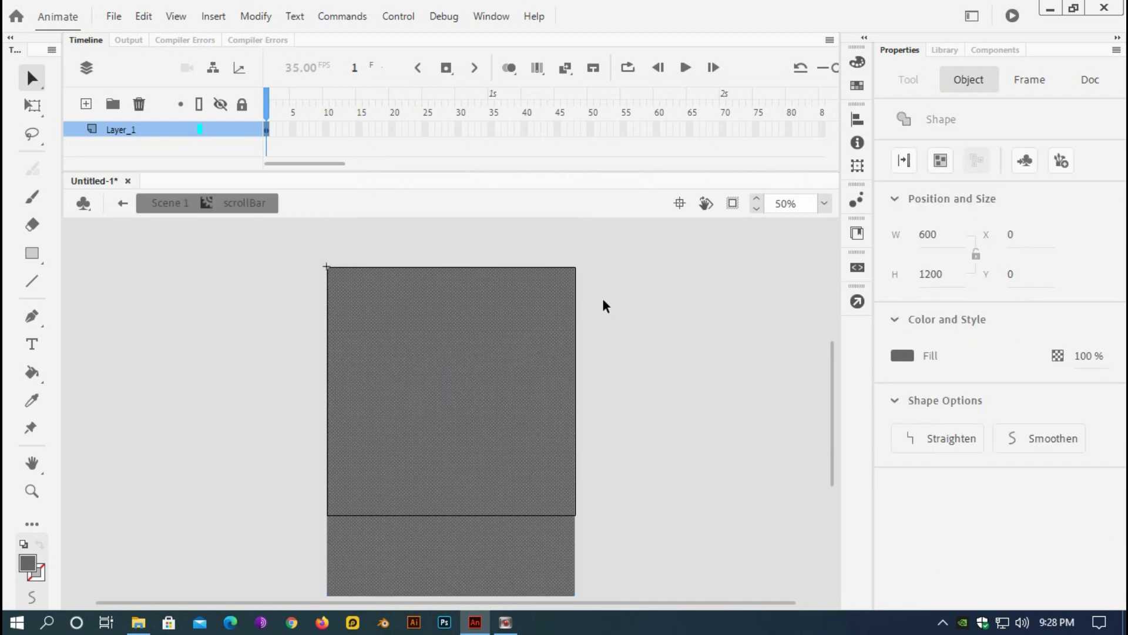
left_click(89, 105)
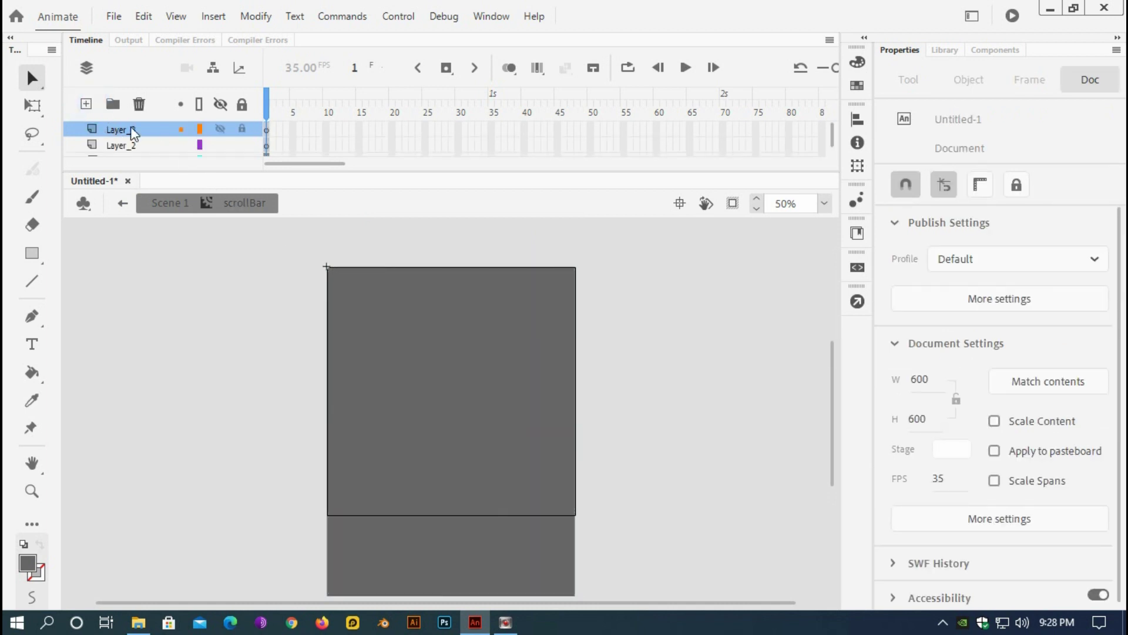
left_click(175, 158)
double_click(128, 144)
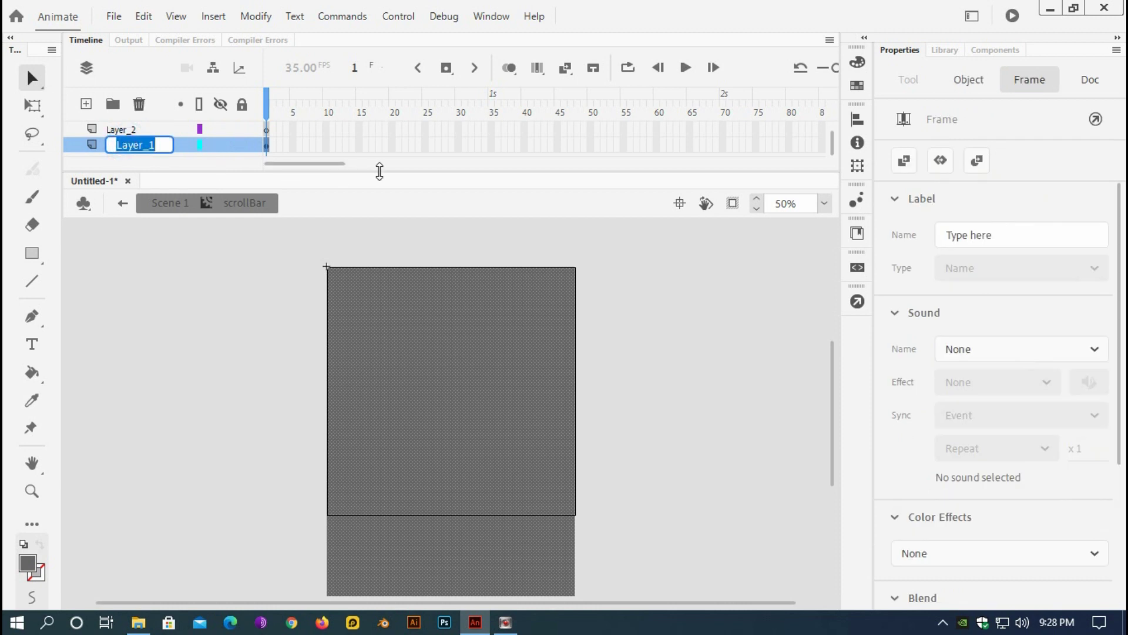
left_click_drag(379, 172, 376, 219)
double_click(131, 160)
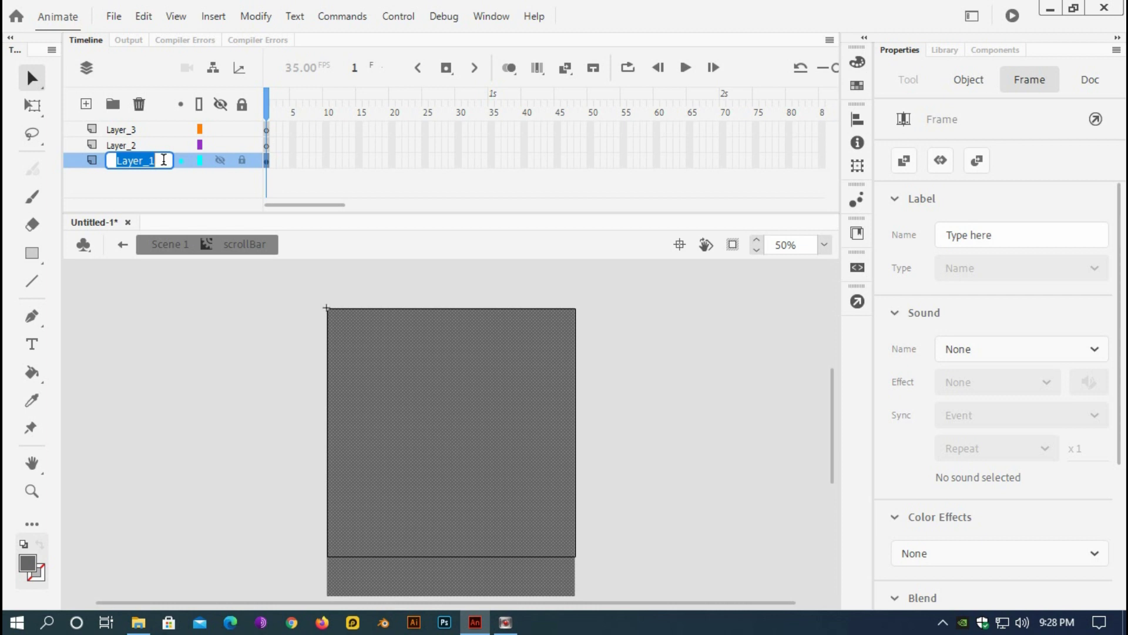
type("content")
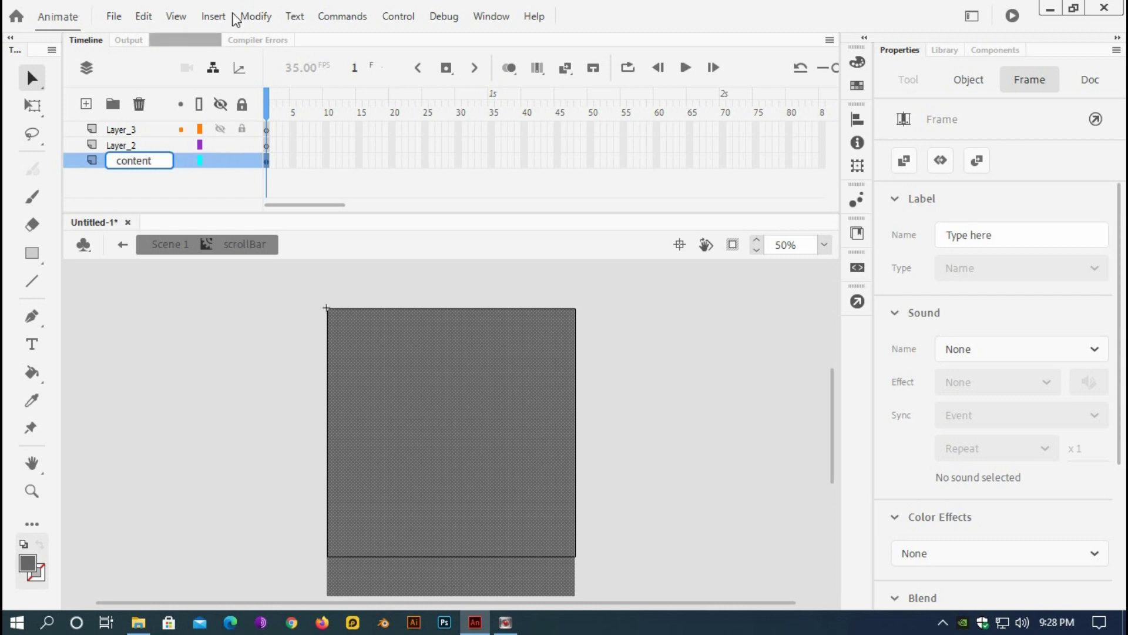
double_click(140, 144)
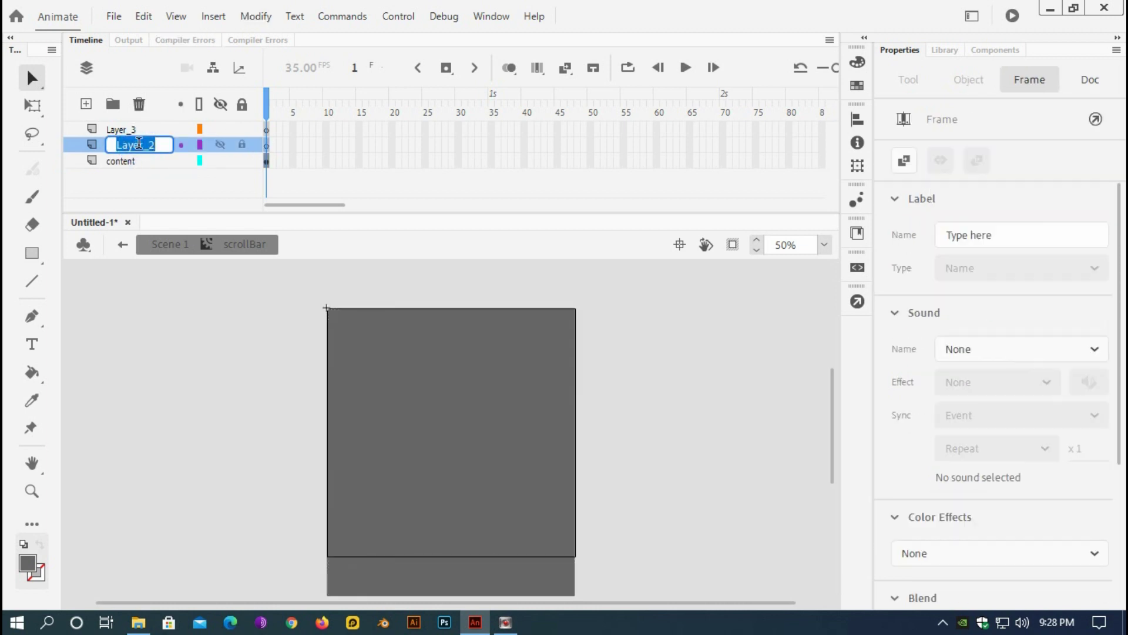
type("buttons")
double_click(129, 128)
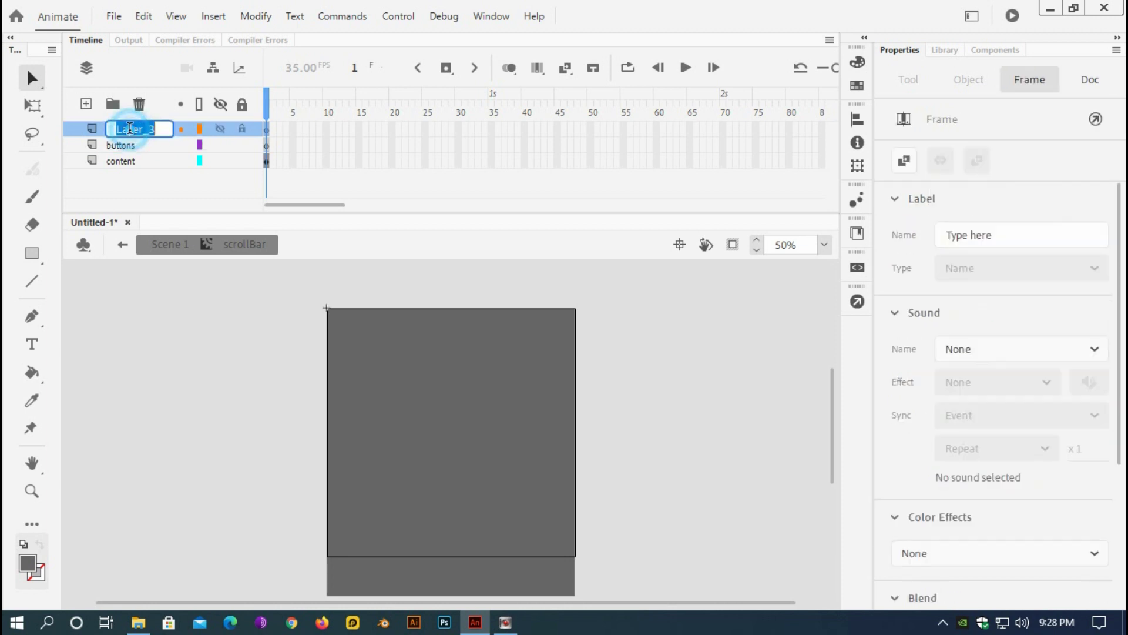
type("actio")
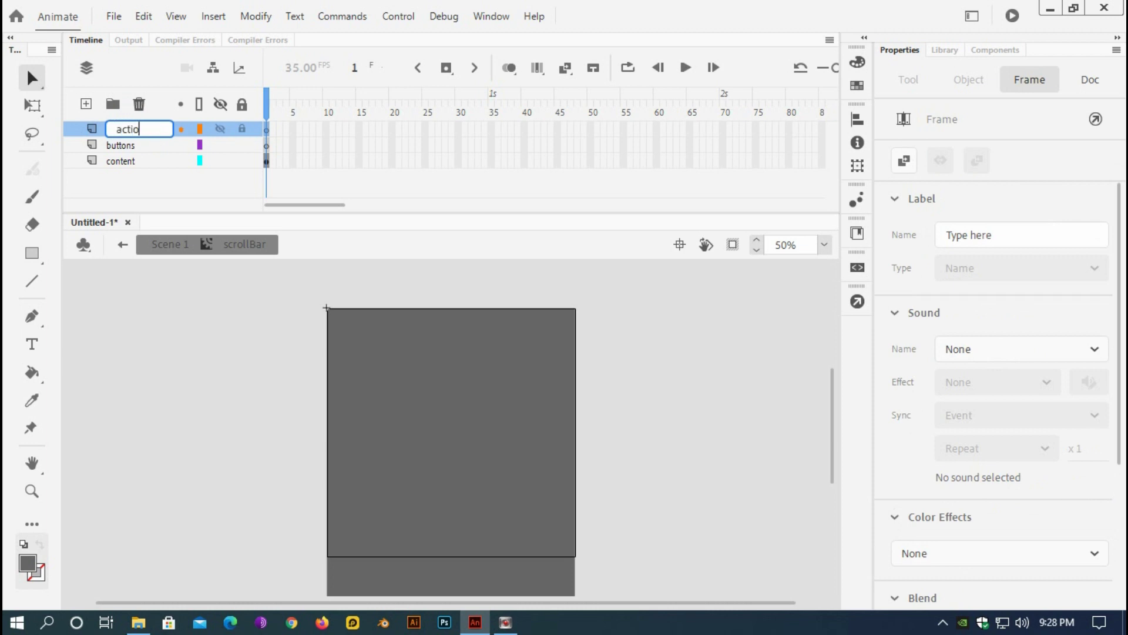
type("n")
left_click(222, 183)
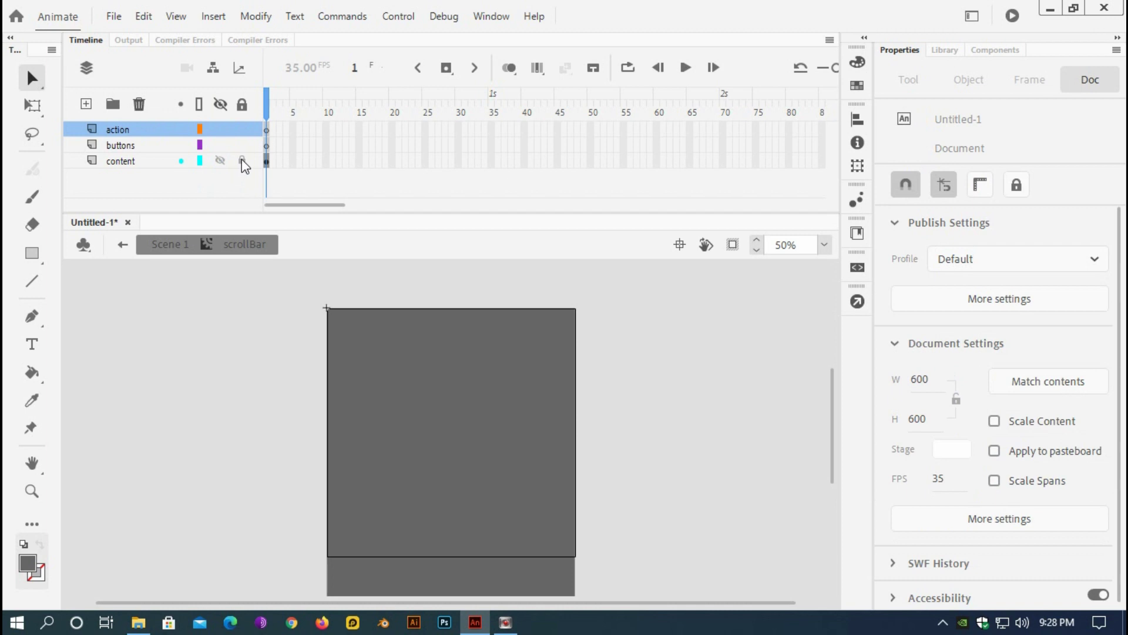
- Lock the content layer, make buttons the active layer, and show the Components panel
left_click(403, 385)
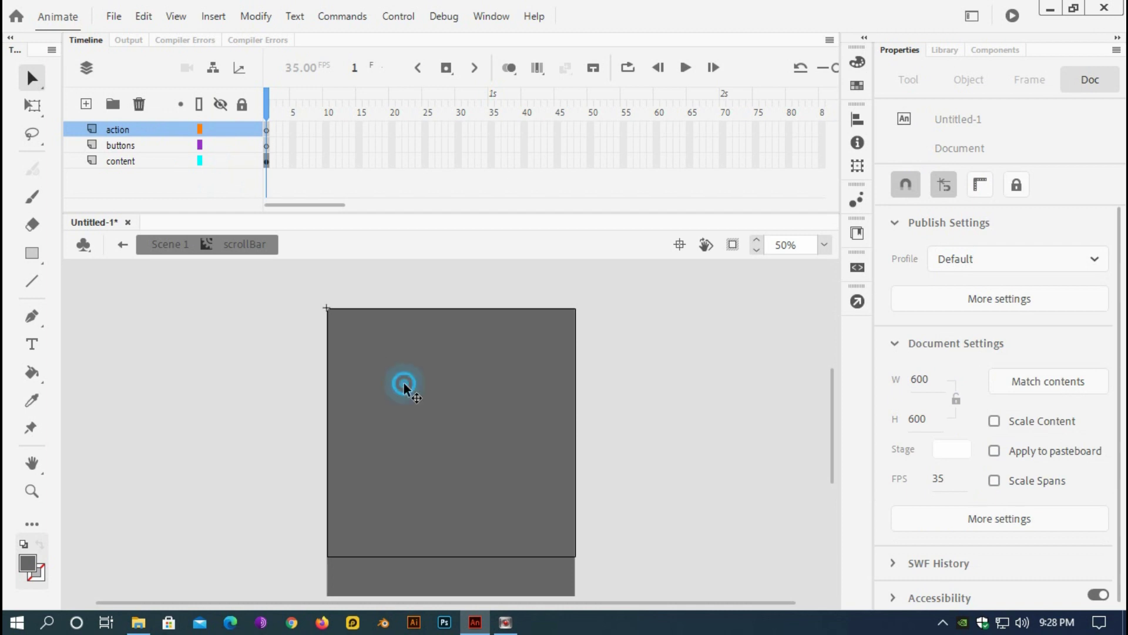
left_click(242, 161)
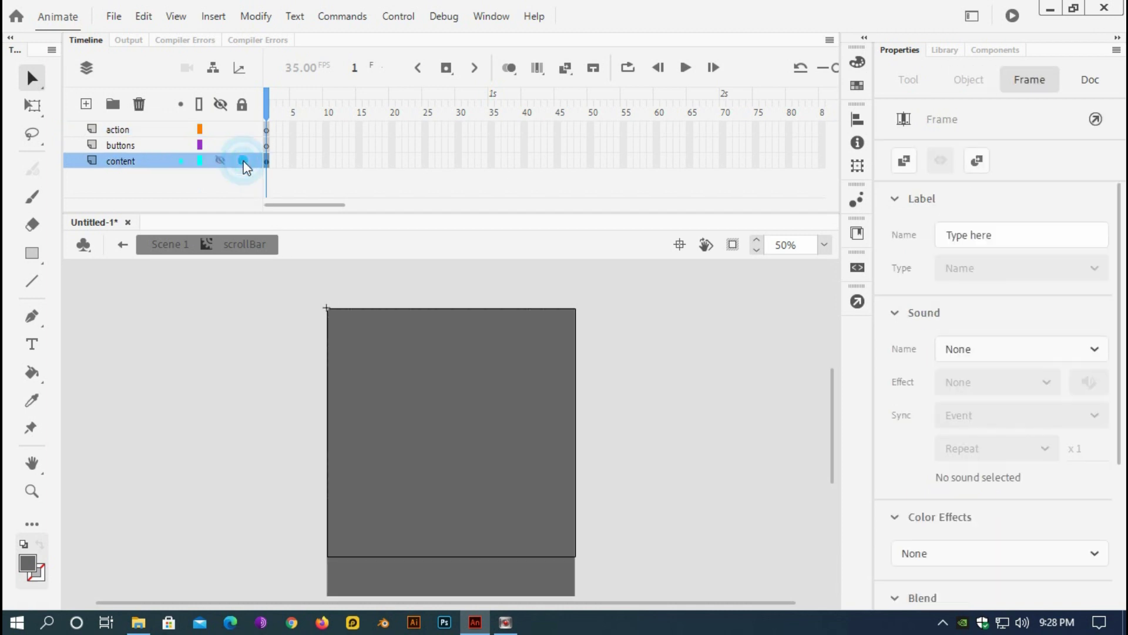
left_click(266, 145)
left_click_drag(1000, 50, 967, 57)
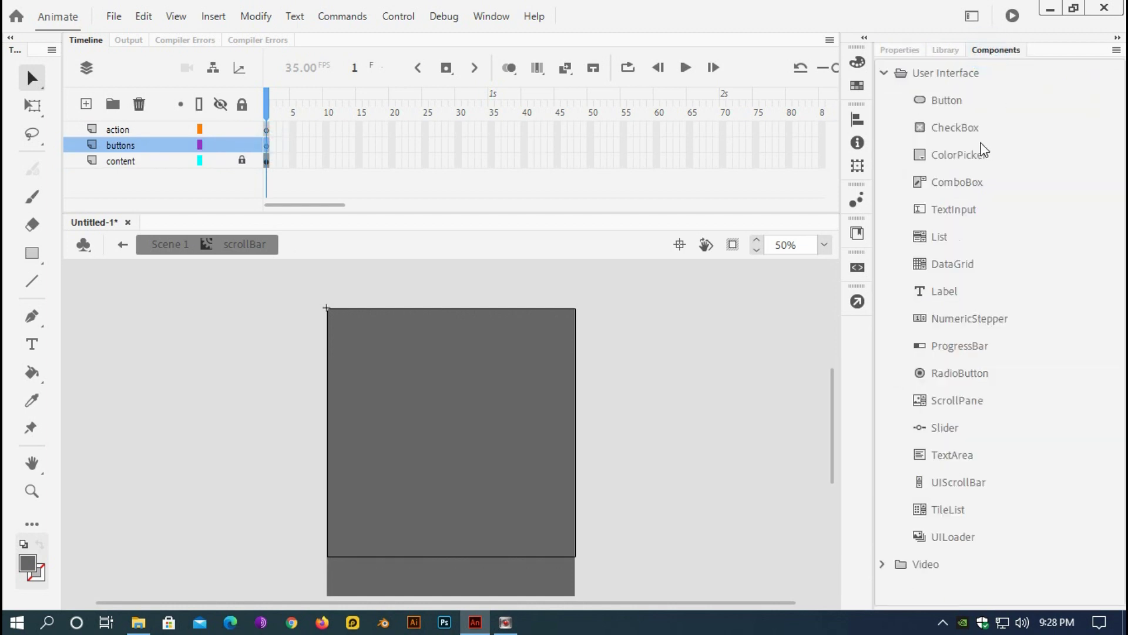
- Place a Button component from the Components panel onto the buttons layer
left_click(939, 102)
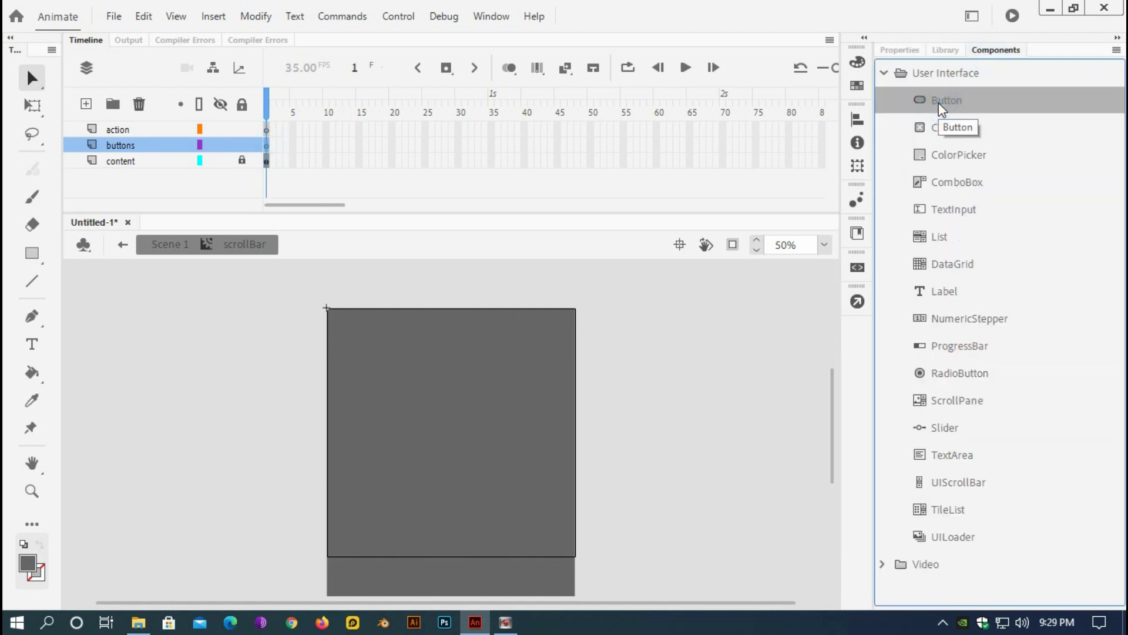
left_click(930, 100)
left_click_drag(929, 99, 392, 401)
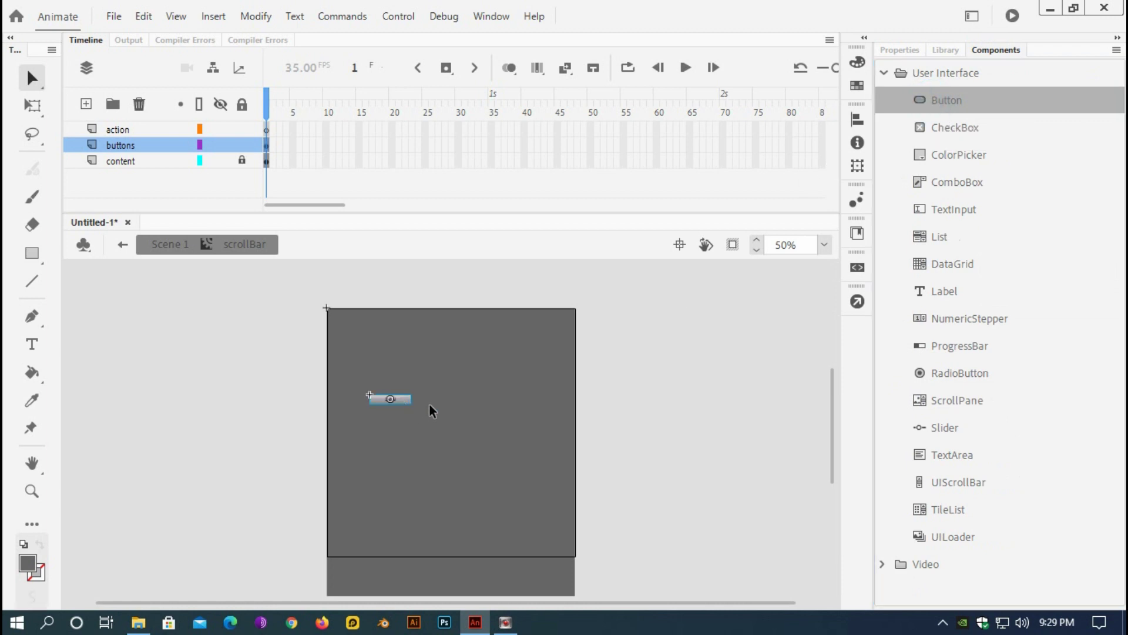
left_click(629, 385)
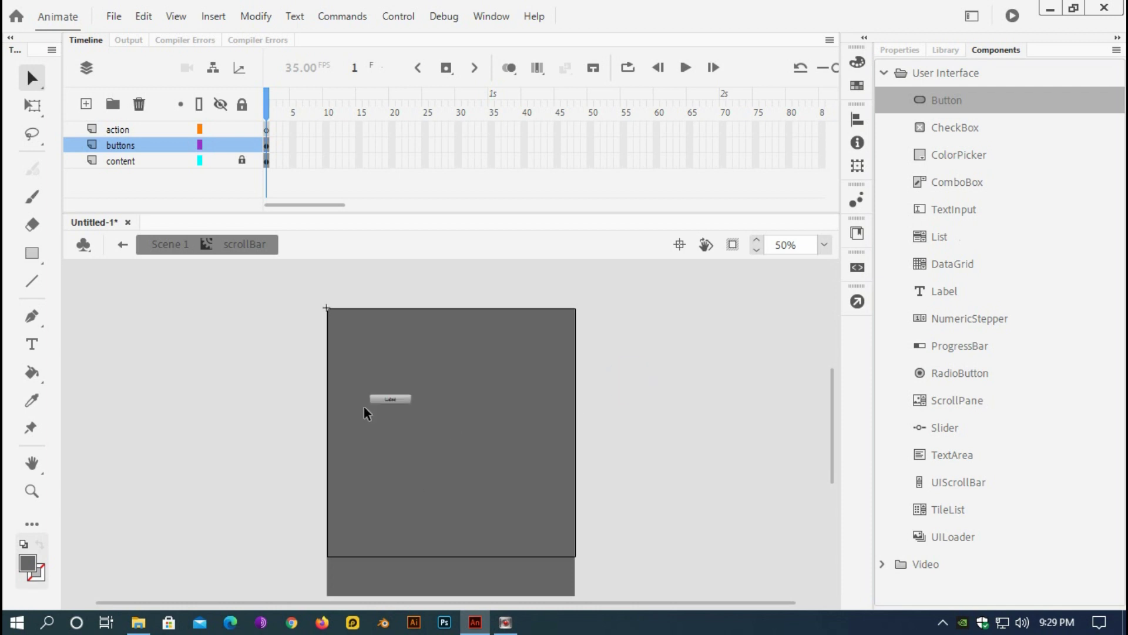
left_click_drag(385, 396, 360, 401)
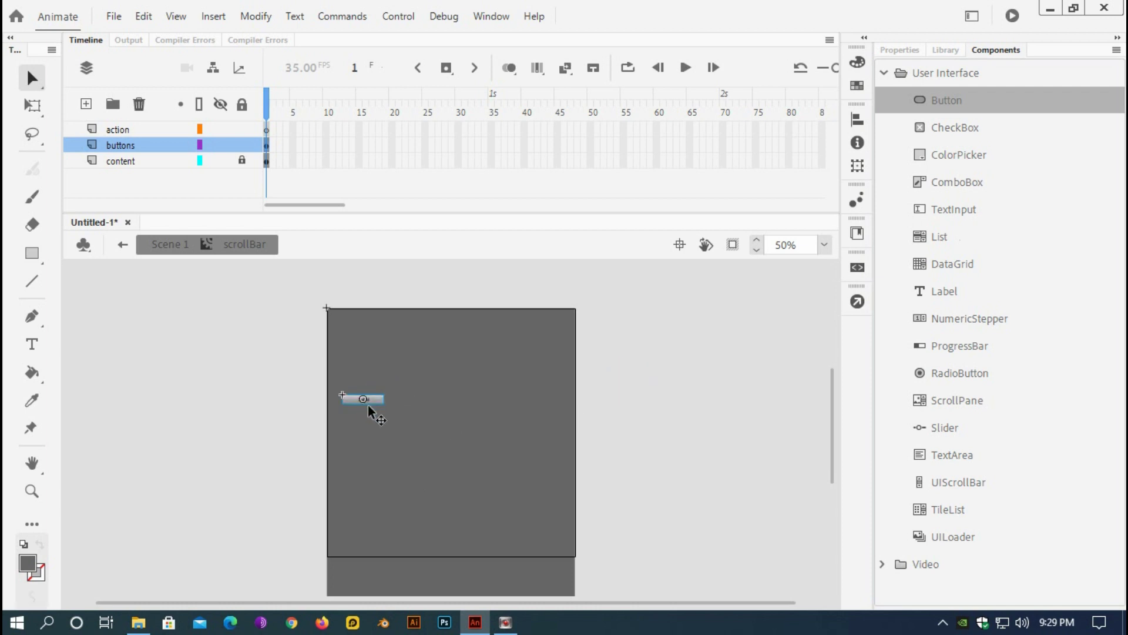
- Paste two copies of the button and line them up in a row
key("ctrl+v")
left_click_drag(448, 433, 415, 398)
left_click(451, 436)
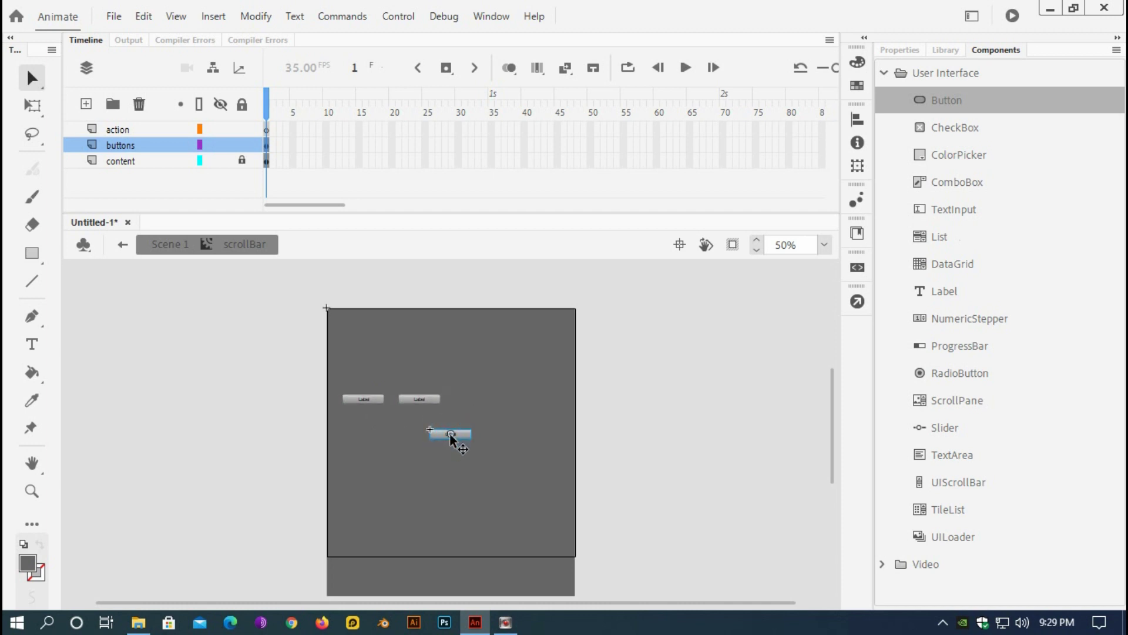
left_click_drag(450, 438, 467, 399)
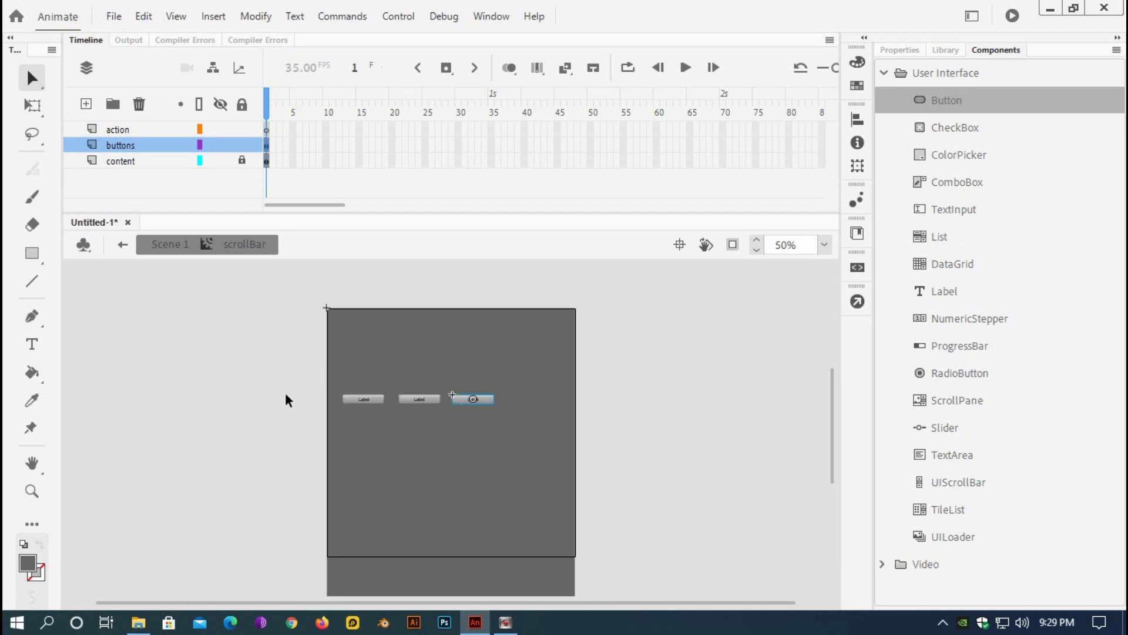
- Move the row of three buttons up and shift them to even out the spacing
left_click_drag(284, 379, 555, 414)
left_click_drag(463, 399, 488, 389)
left_click(605, 405)
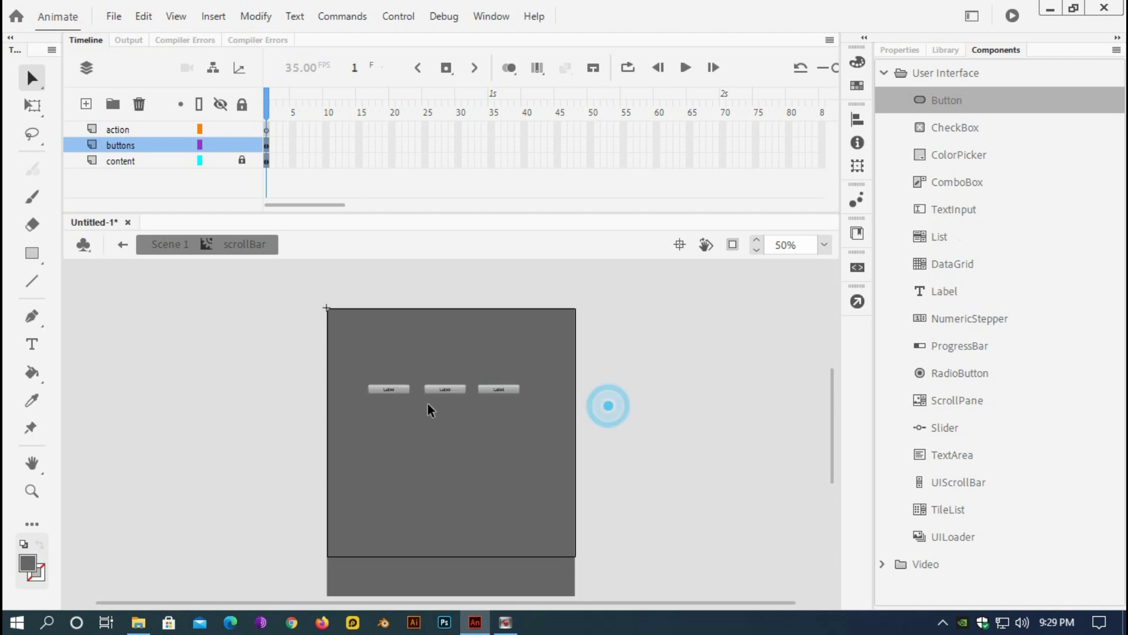
left_click_drag(393, 392, 376, 389)
left_click_drag(462, 392, 513, 392)
left_click(480, 390)
left_click(496, 390)
left_click(435, 393)
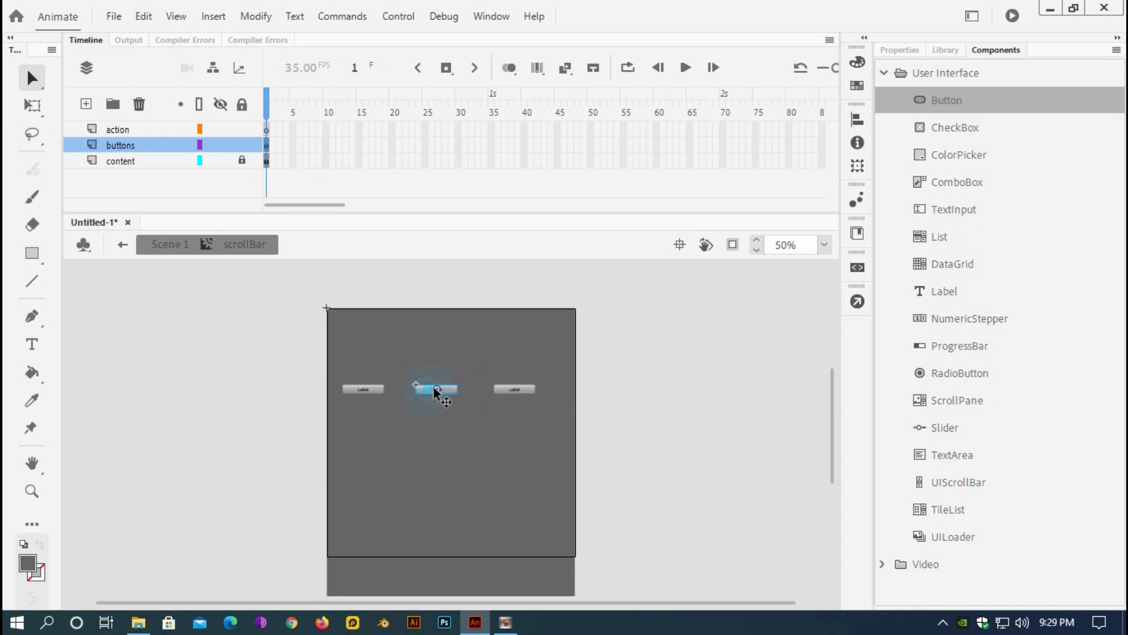
left_click_drag(435, 393, 530, 392)
- Lower the row of three evenly spaced buttons slightly into its final position
left_click(515, 392)
left_click(515, 393)
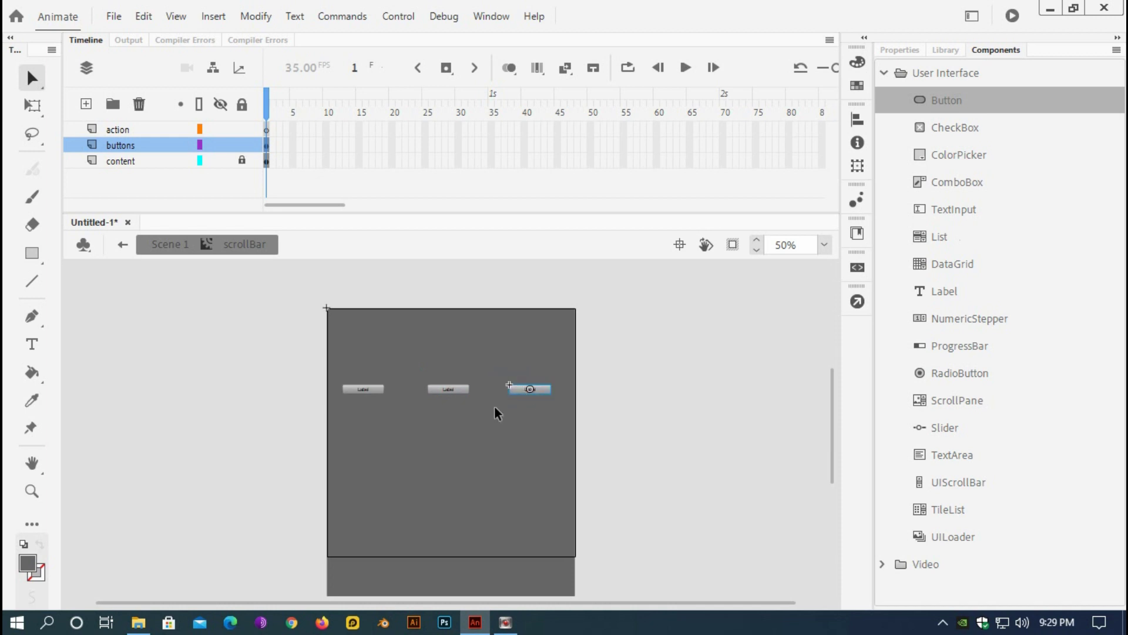
left_click(614, 409)
left_click_drag(289, 367, 558, 400)
left_click_drag(459, 391, 461, 400)
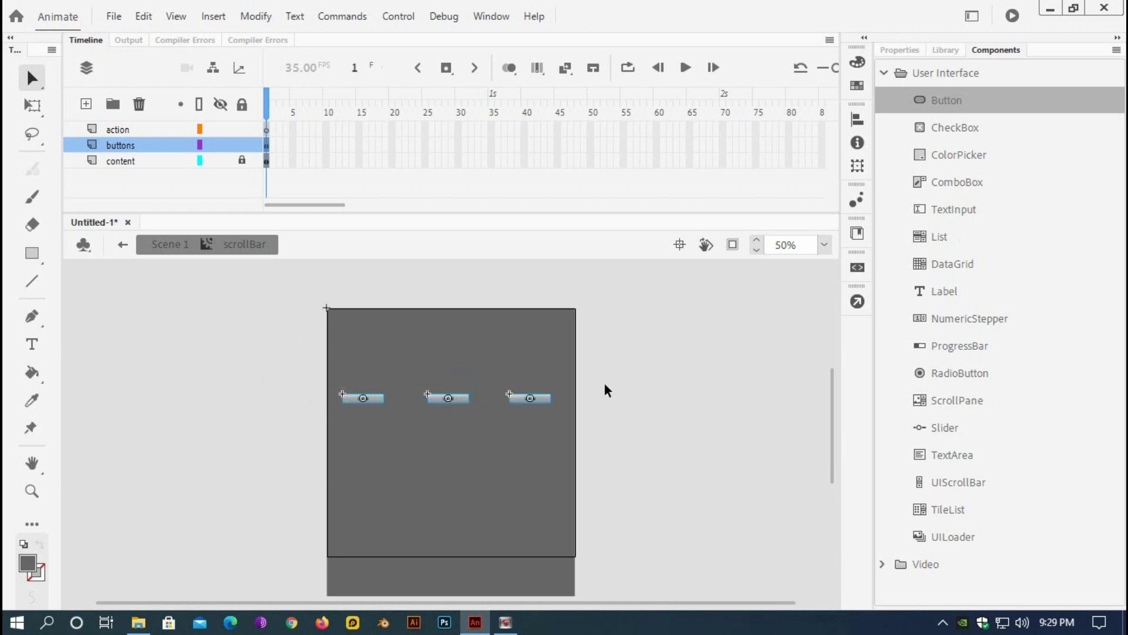
left_click(621, 376)
scroll(624, 375, "down", 3)
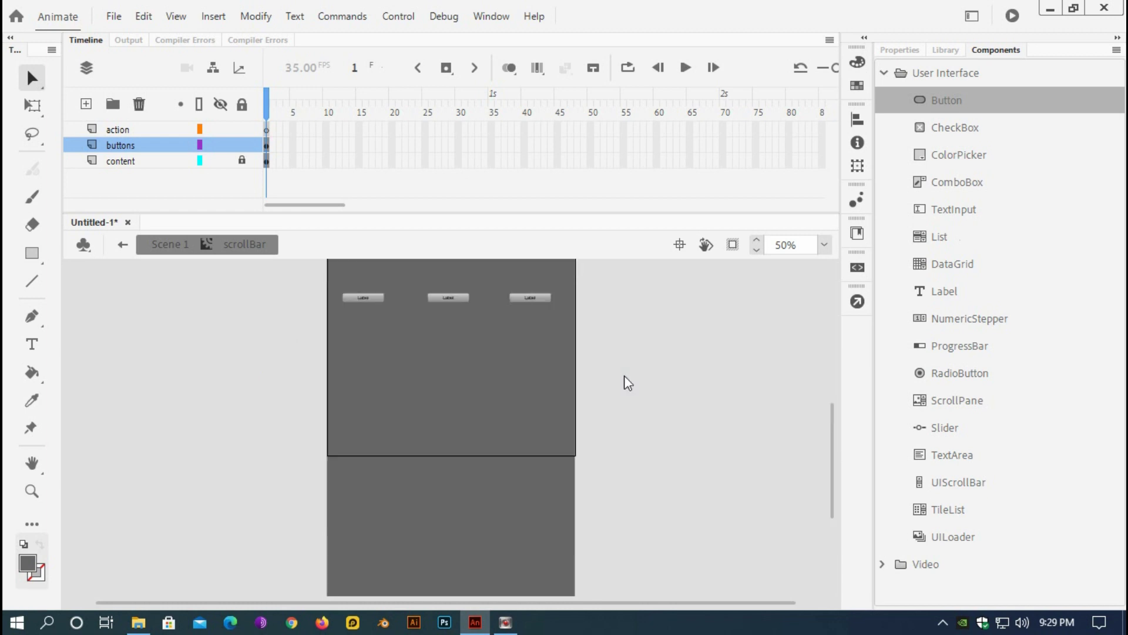
scroll(624, 375, "up", 6)
scroll(620, 377, "down", 3)
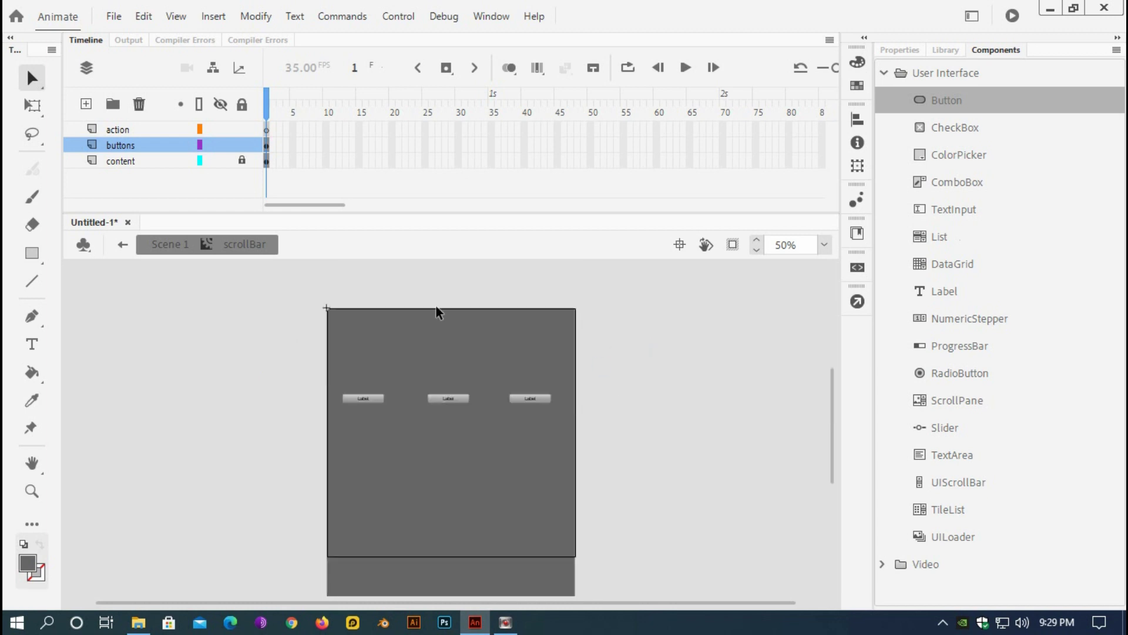
left_click(393, 18)
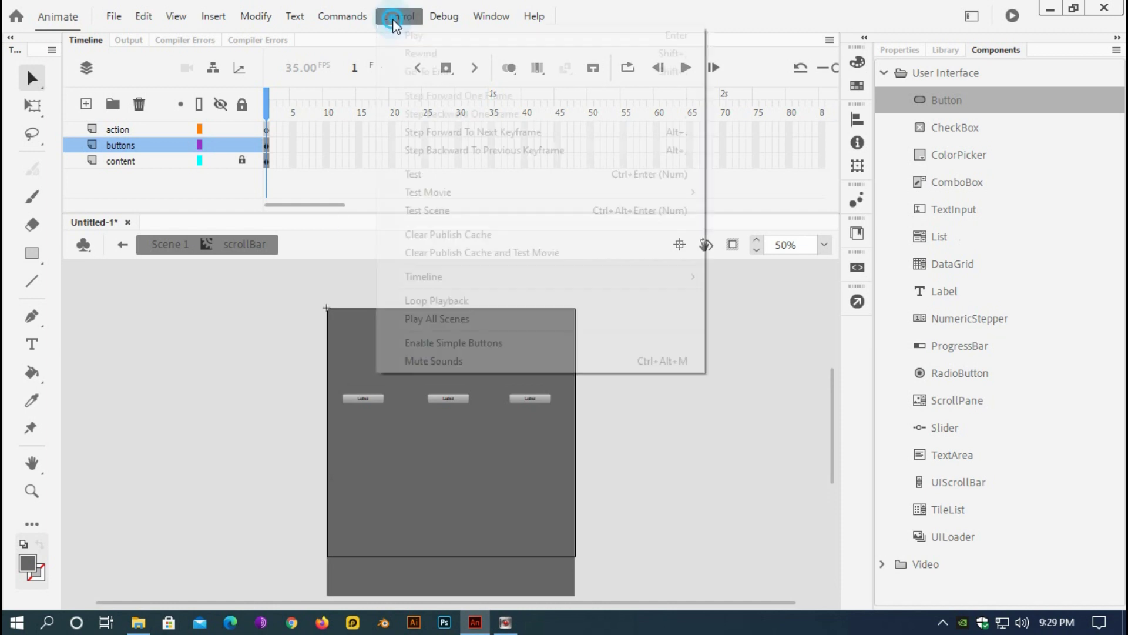
left_click(414, 174)
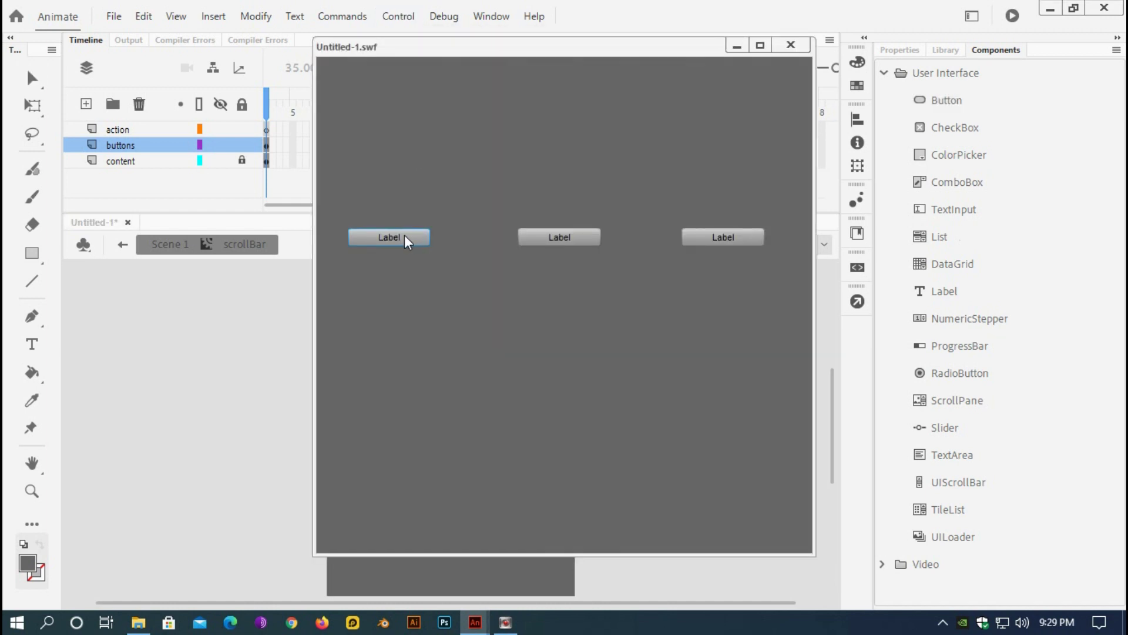
left_click(588, 237)
left_click(782, 47)
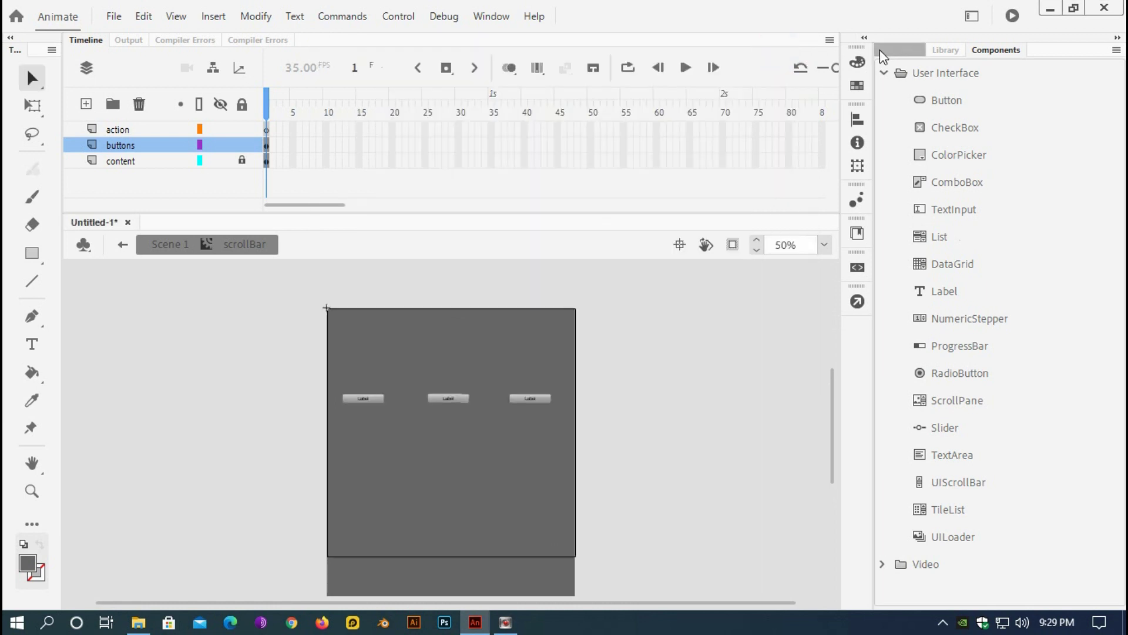
left_click(884, 49)
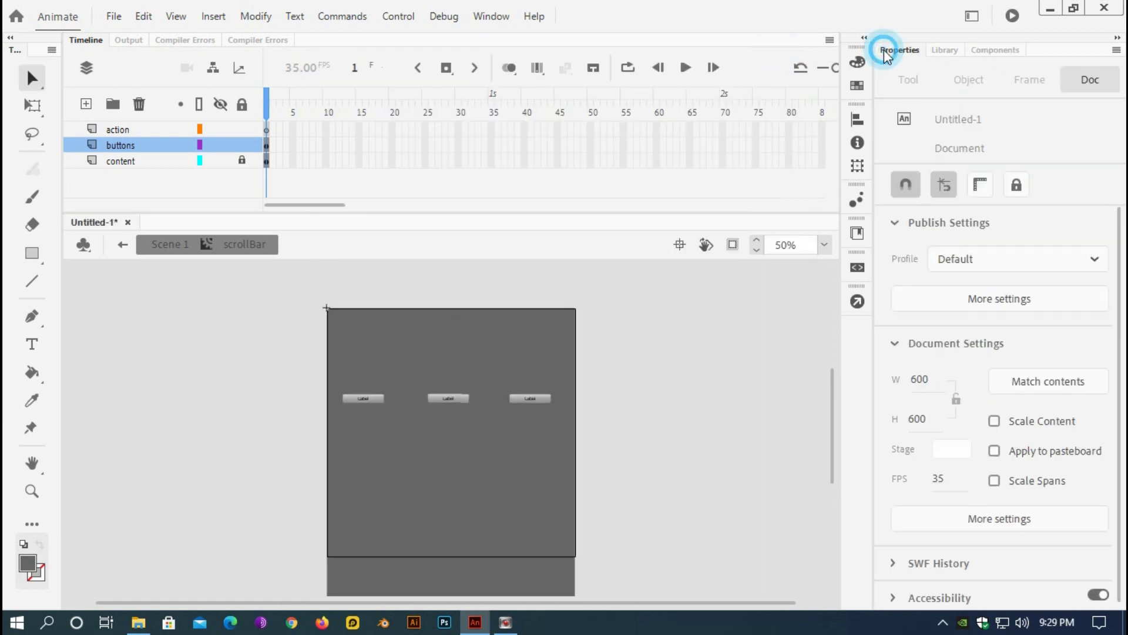
- Give the left button the instance name homeBtn
left_click(368, 399)
left_click(448, 399)
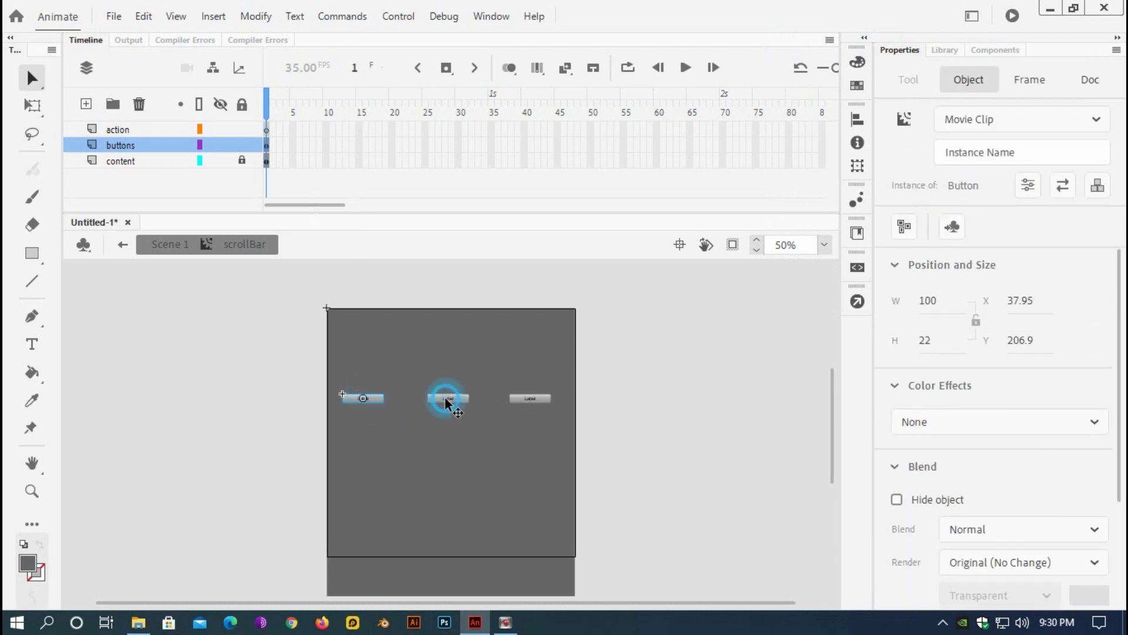
left_click(519, 398)
left_click(364, 398)
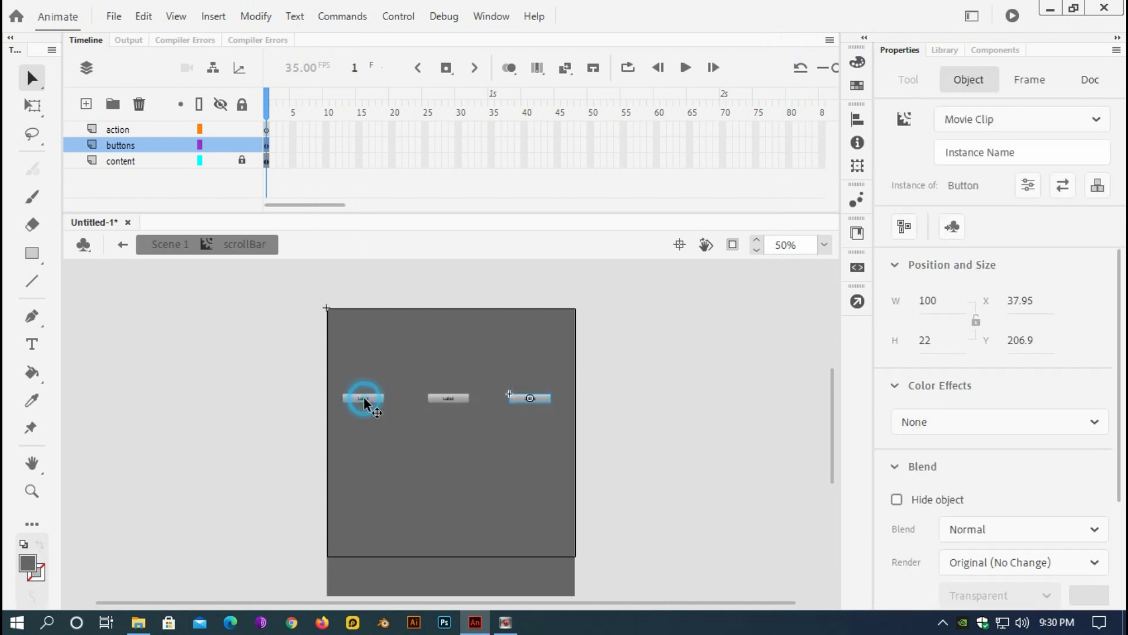
left_click(959, 154)
type("homeBtn")
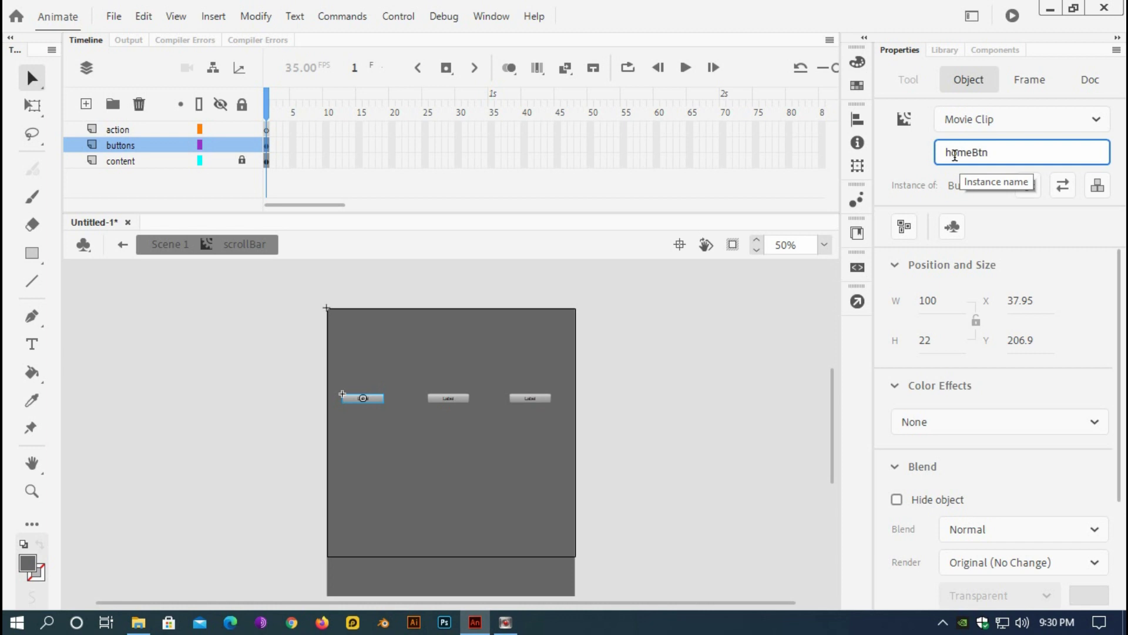
- Name the middle button aboutBtn and the right button contactBtn
left_click(454, 397)
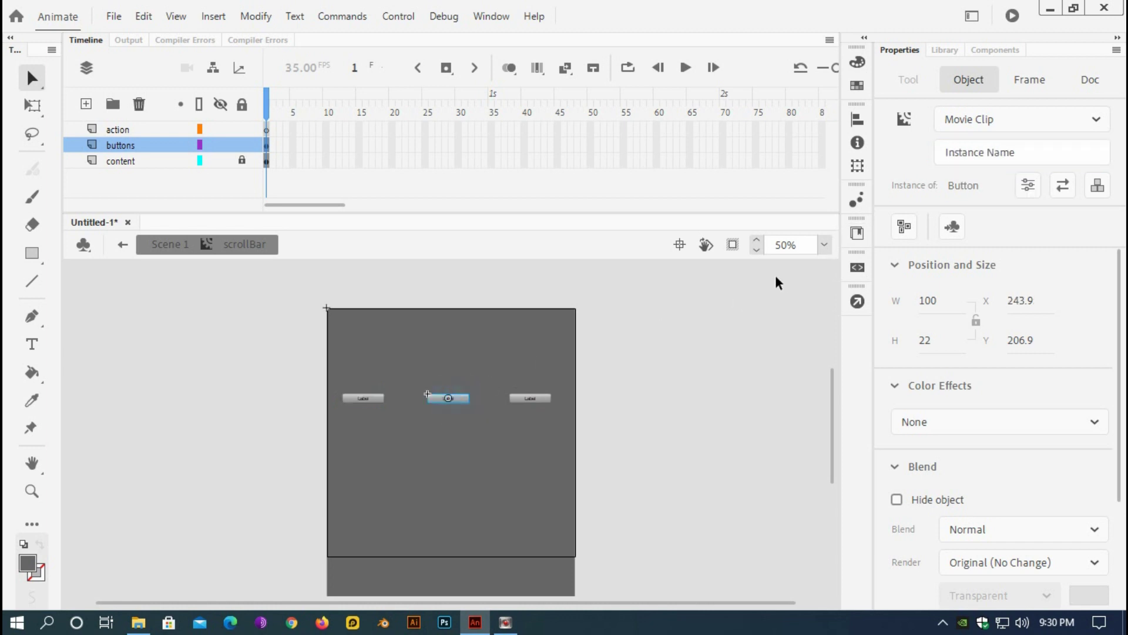
left_click(953, 154)
type("ab")
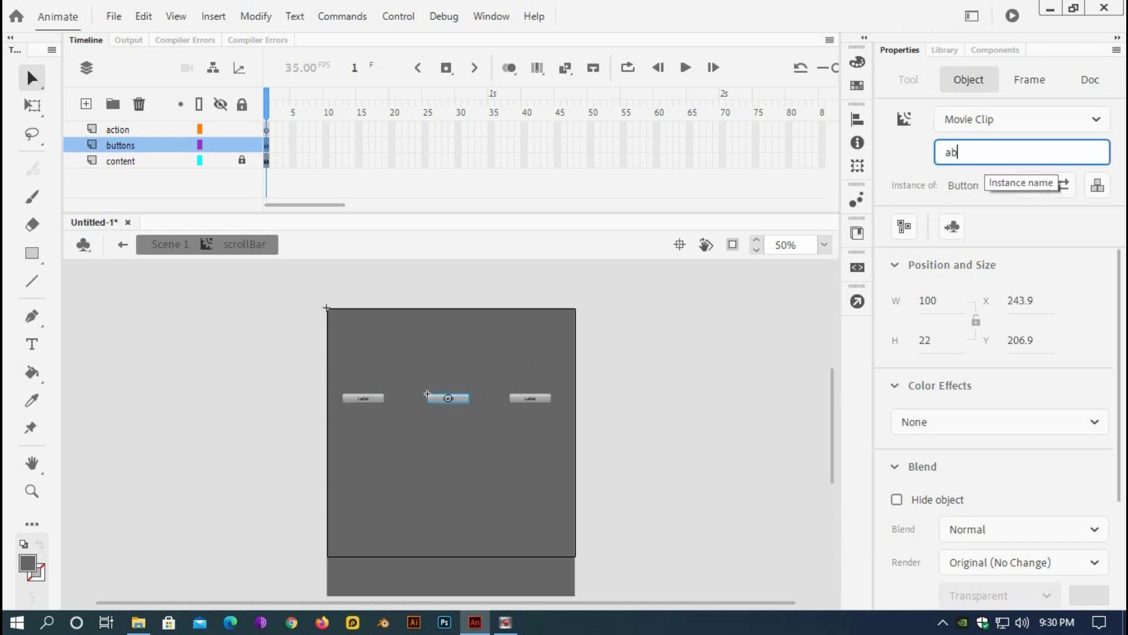
type("outBtn")
left_click(532, 398)
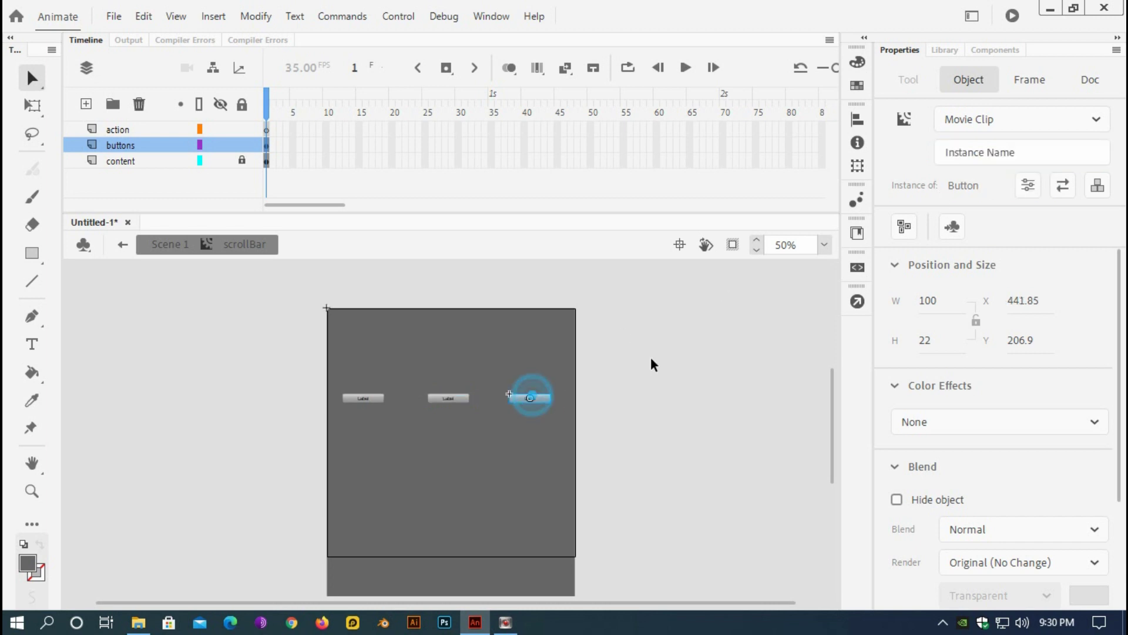
left_click(942, 159)
type("co")
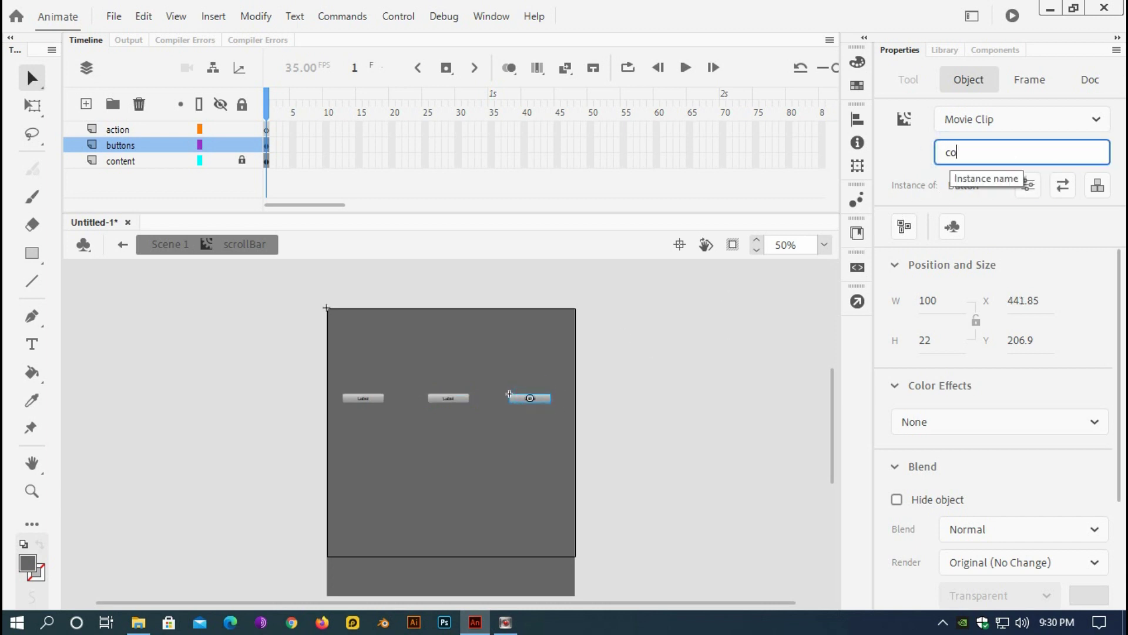
type("ntactBtn")
- Check the homeBtn name and select frame 1 of the action layer
left_click(644, 351)
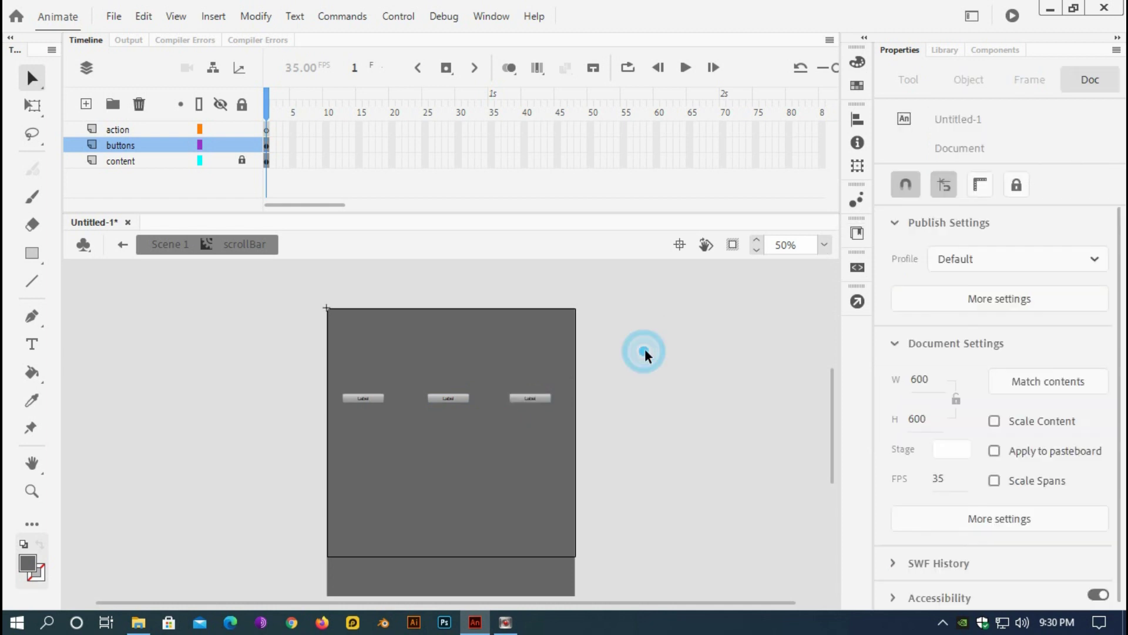
left_click(368, 399)
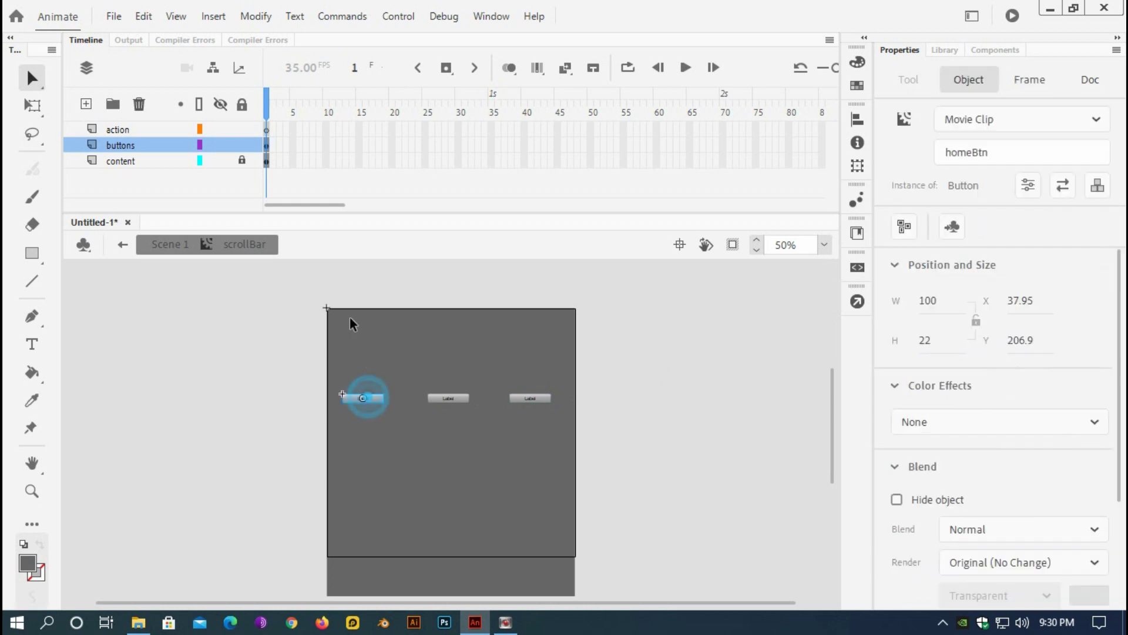
left_click(268, 129)
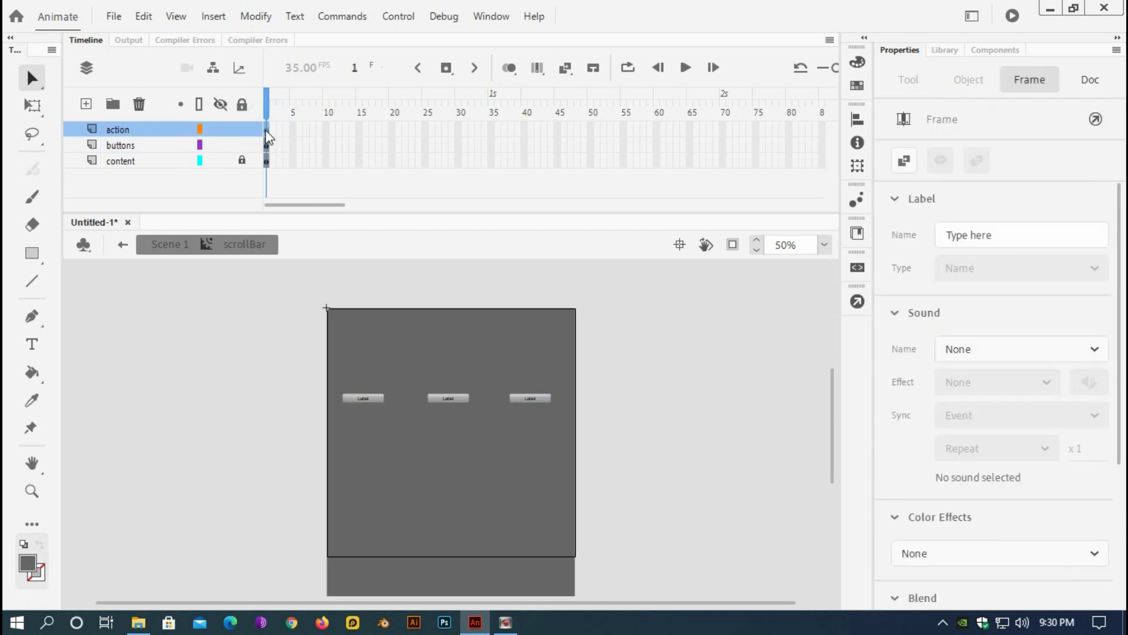
- In frame 1's script, write stop(); and set homeBtn.label to "Home"
left_click(856, 301)
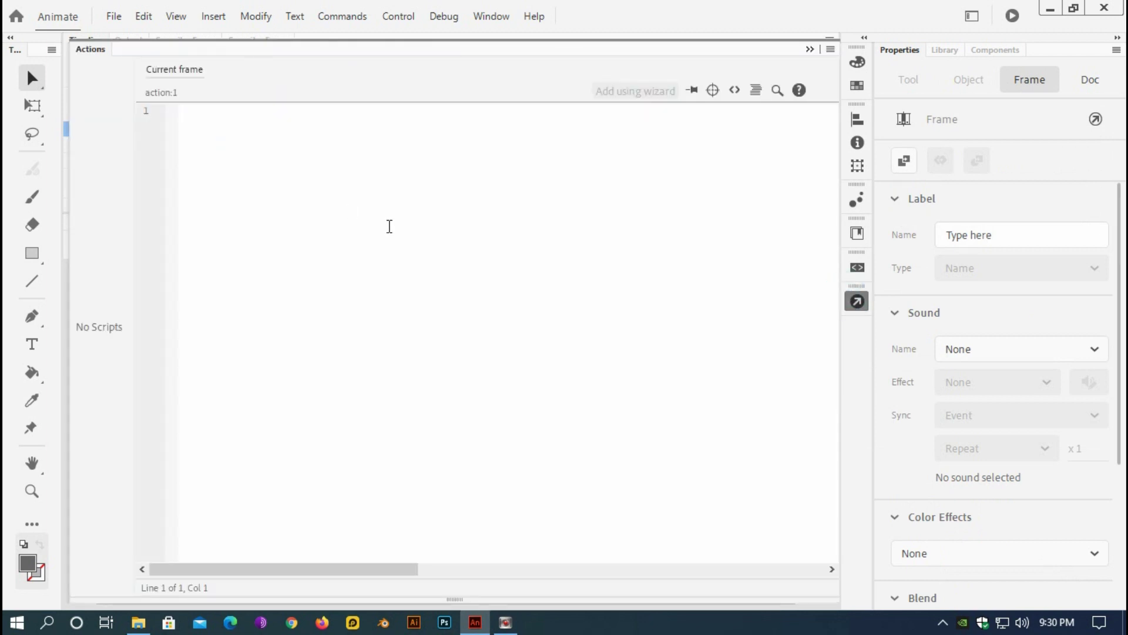
type("stop();")
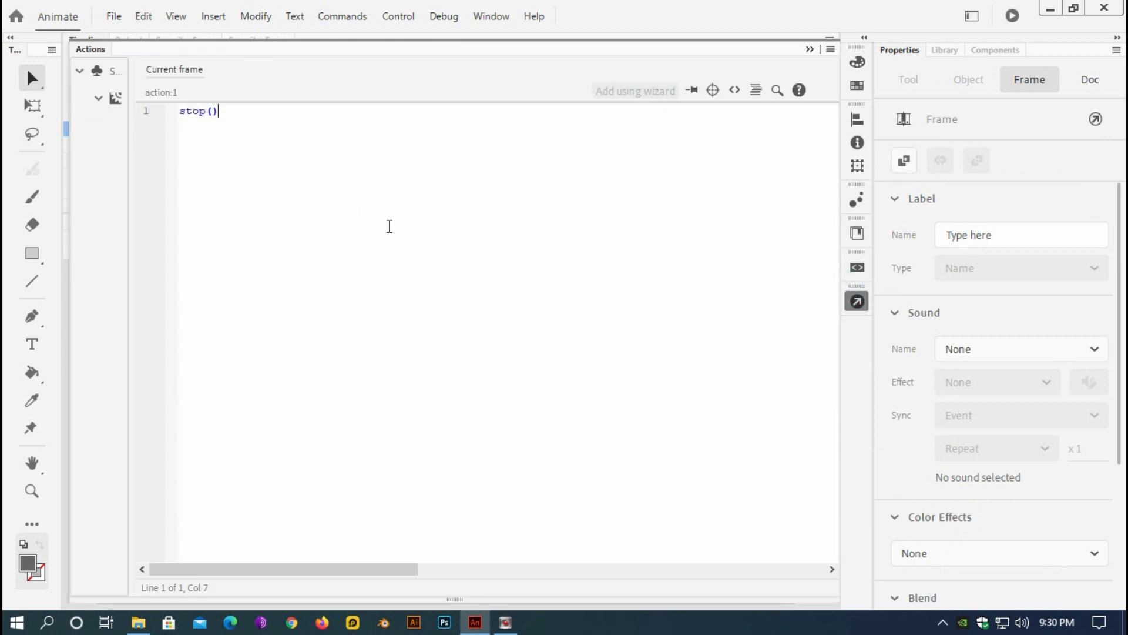
key("Return")
key("Return")
key("Return")
type("homeBtn.lab")
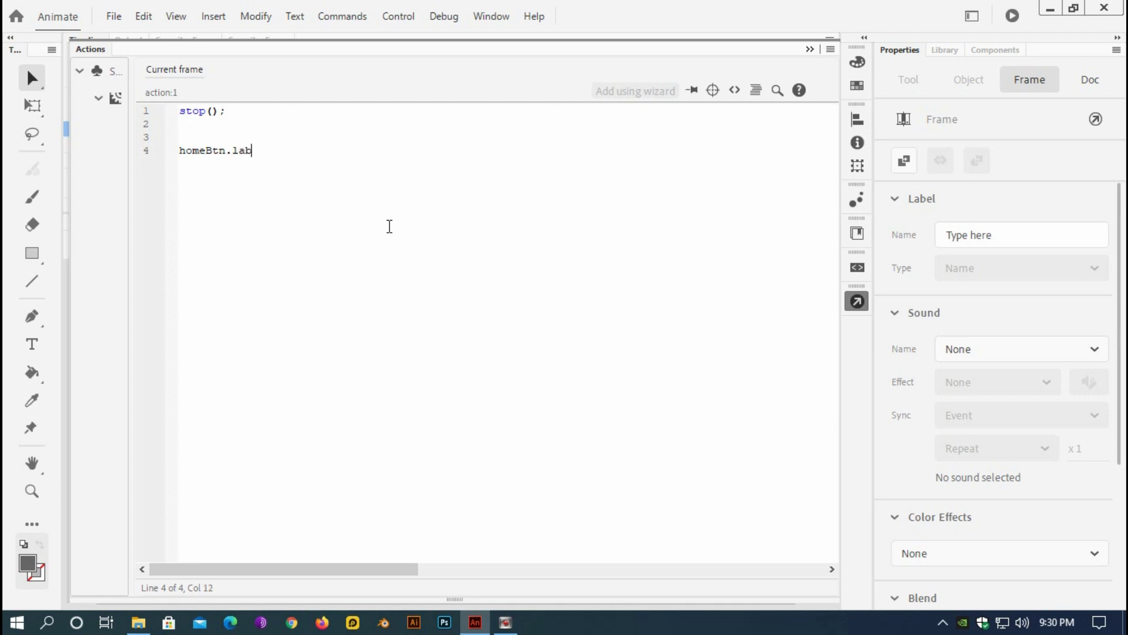
type("el = \"Home\";")
left_click_drag(285, 151, 333, 149)
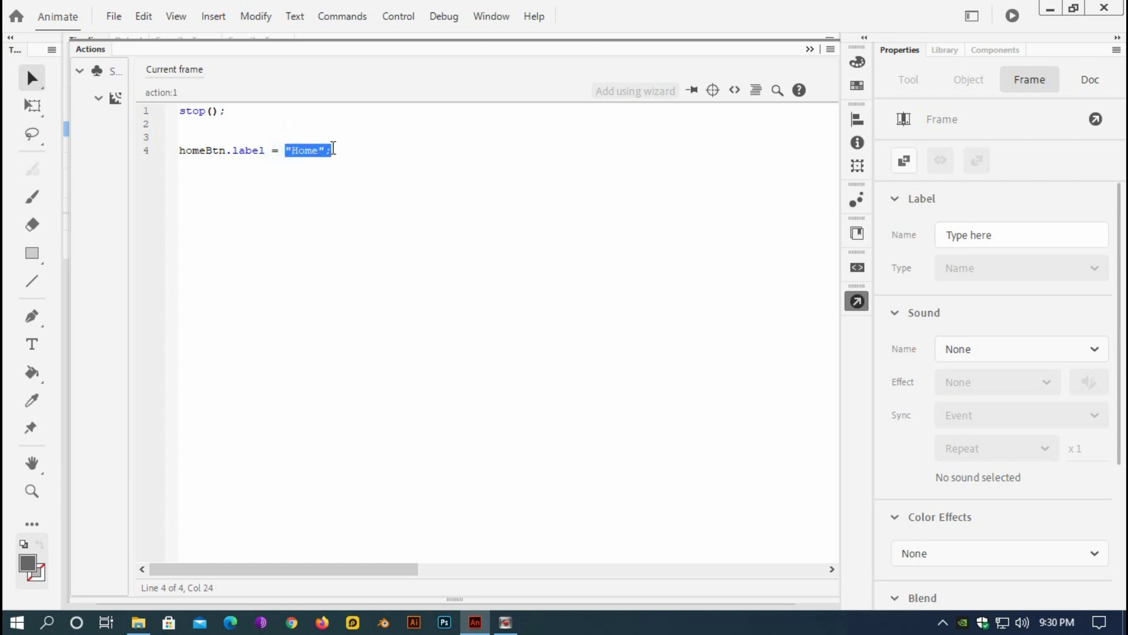
left_click(337, 151)
key("Return")
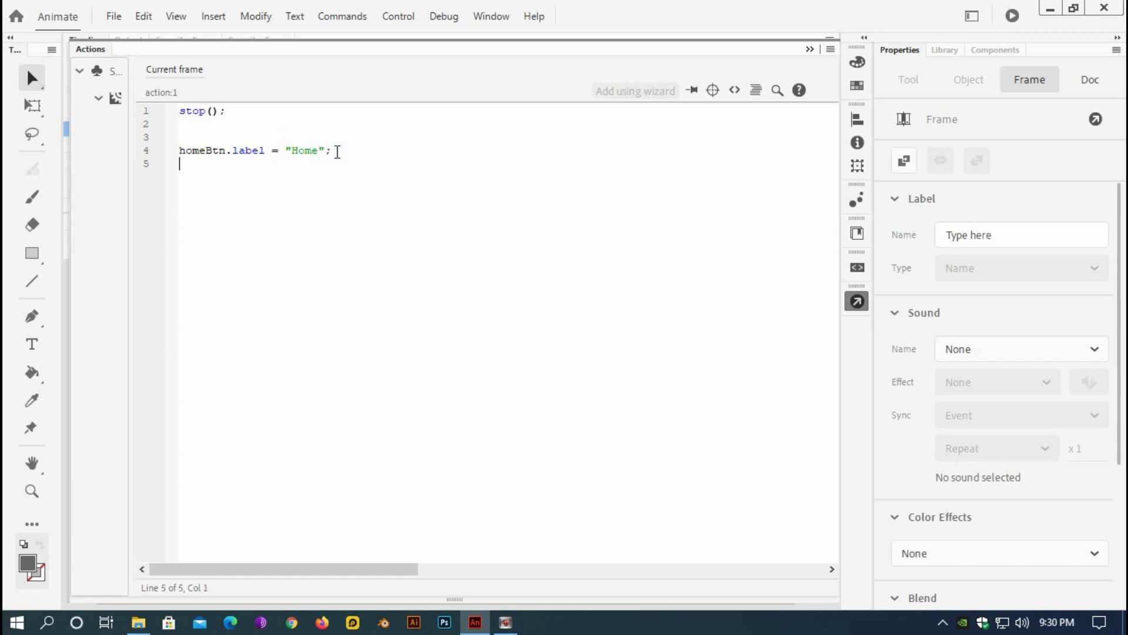
- Set aboutBtn.label to "About us" and contactBtn.label to "Contact us"
type("aboutBtn.label = \"About us")
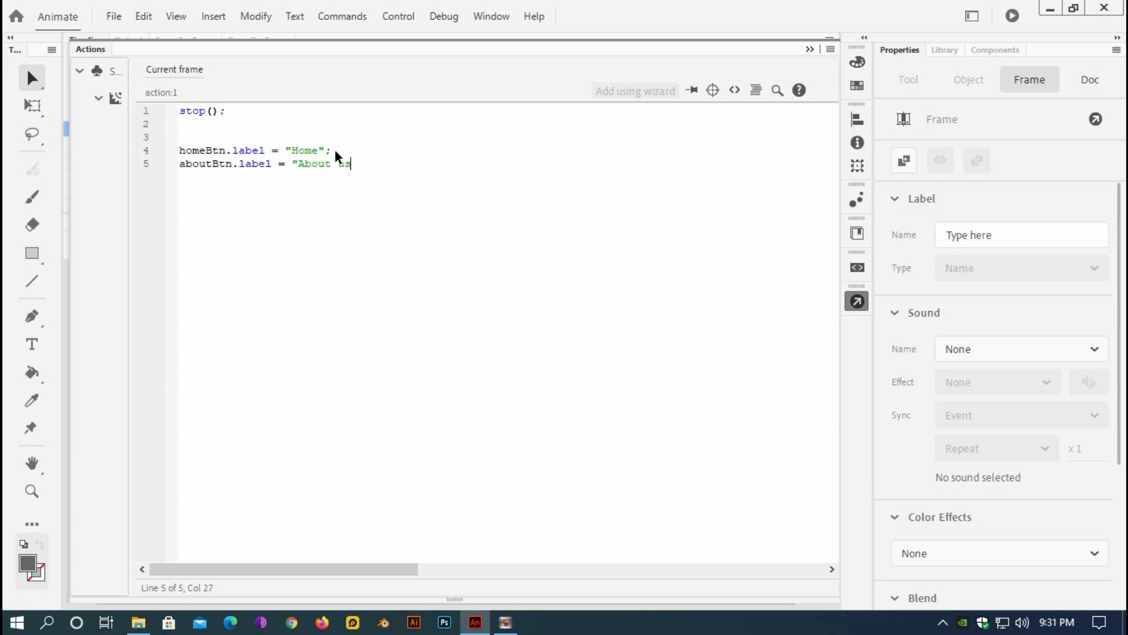
type("\";")
key("Return")
type("ccntactBtn.label = ")
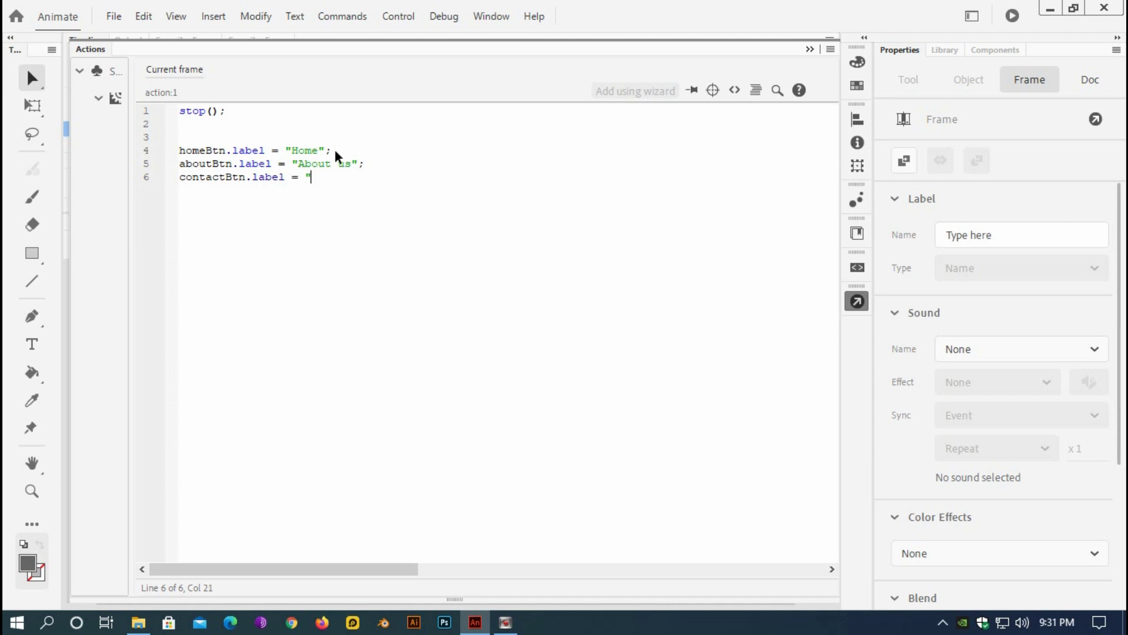
type("\"Contact us\";")
- Save the file as ScrollPane-2 in the Desktop's ScrollPane folder
key("ctrl+s")
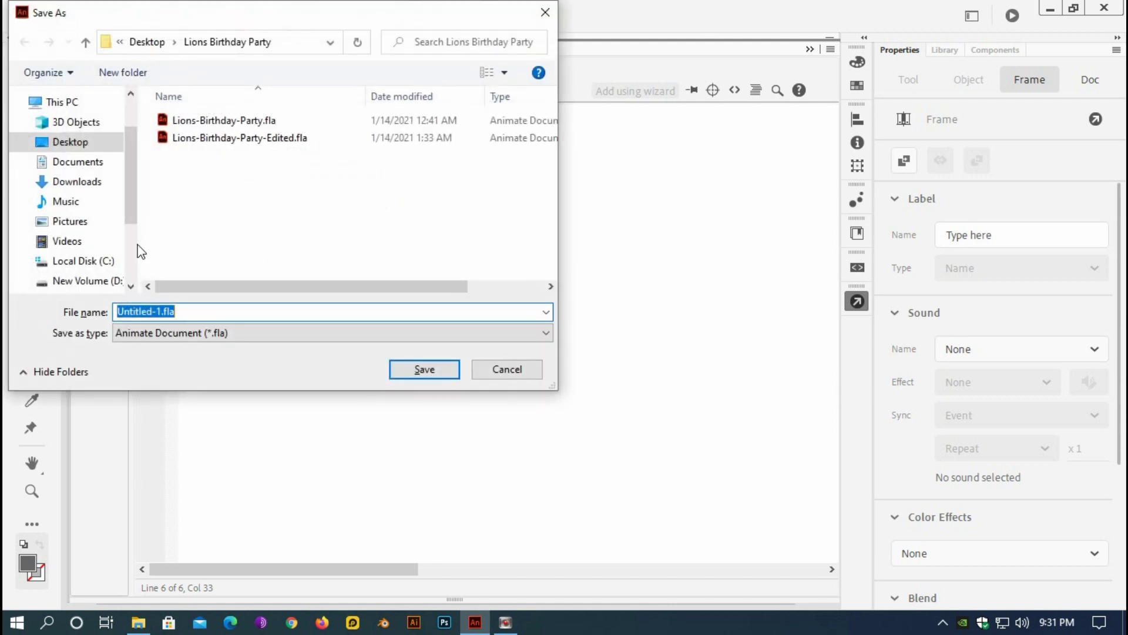
scroll(130, 195, "up", 1)
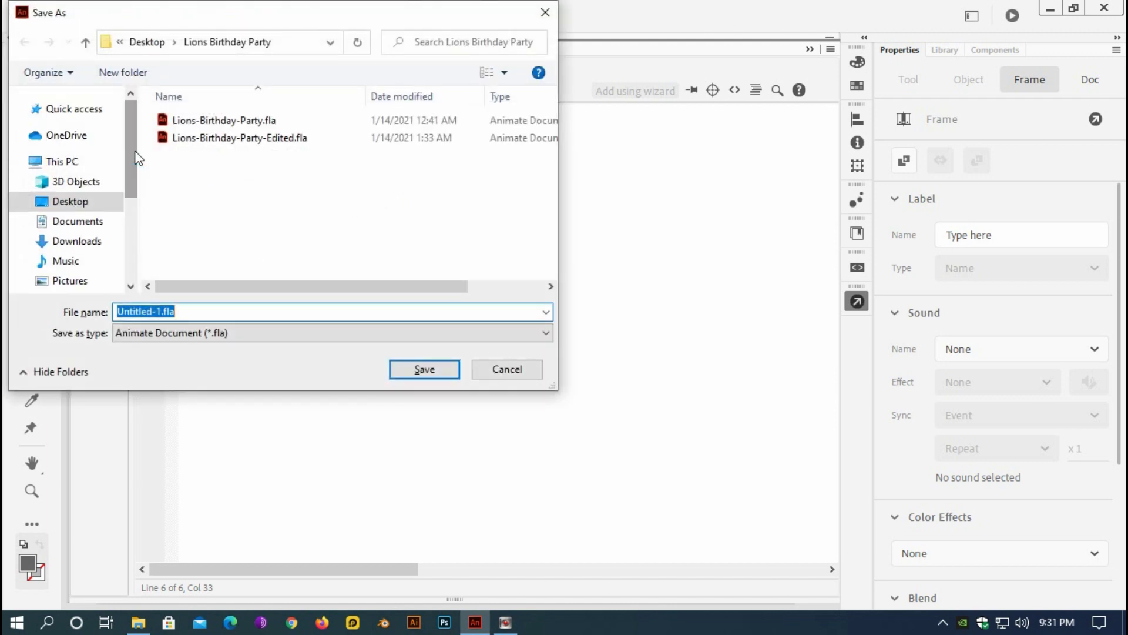
left_click(73, 201)
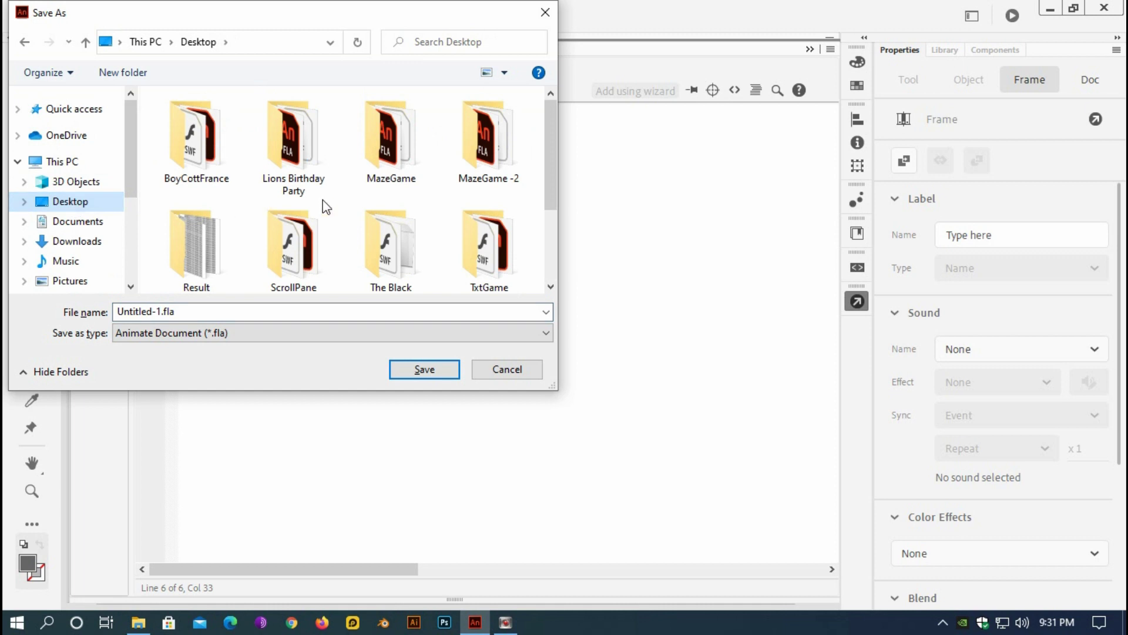
scroll(323, 200, "down", 2)
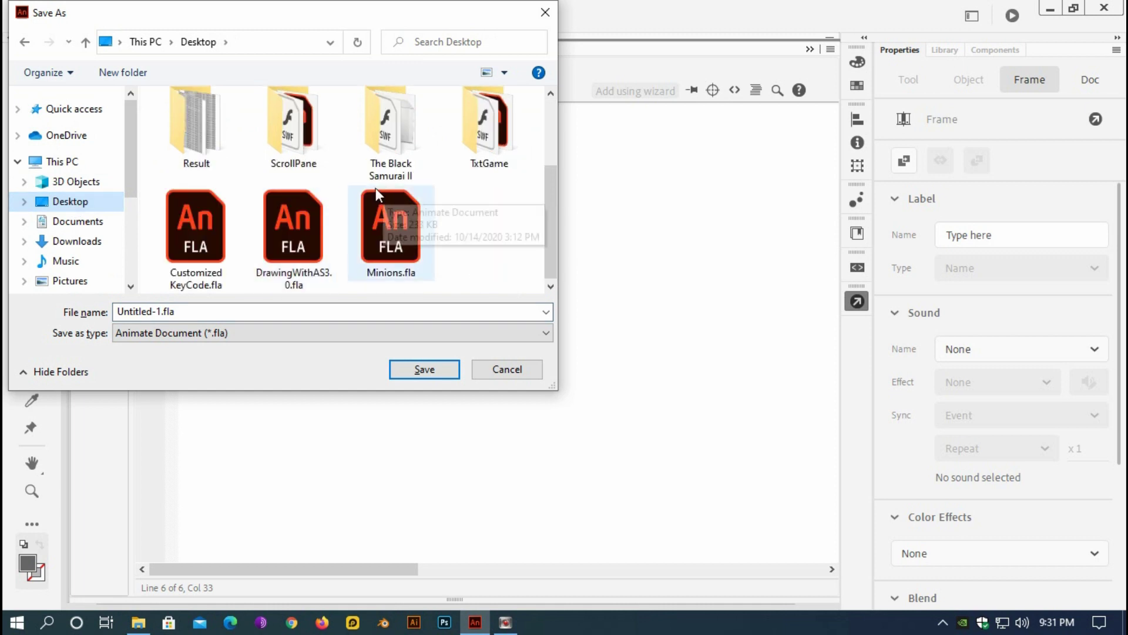
double_click(297, 144)
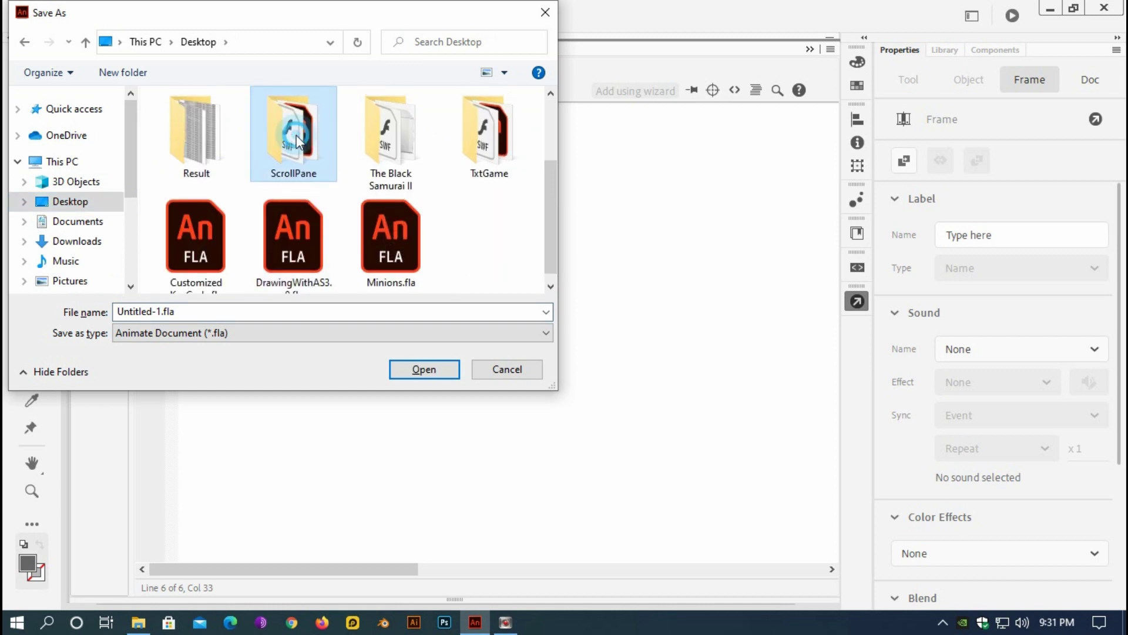
left_click(201, 310)
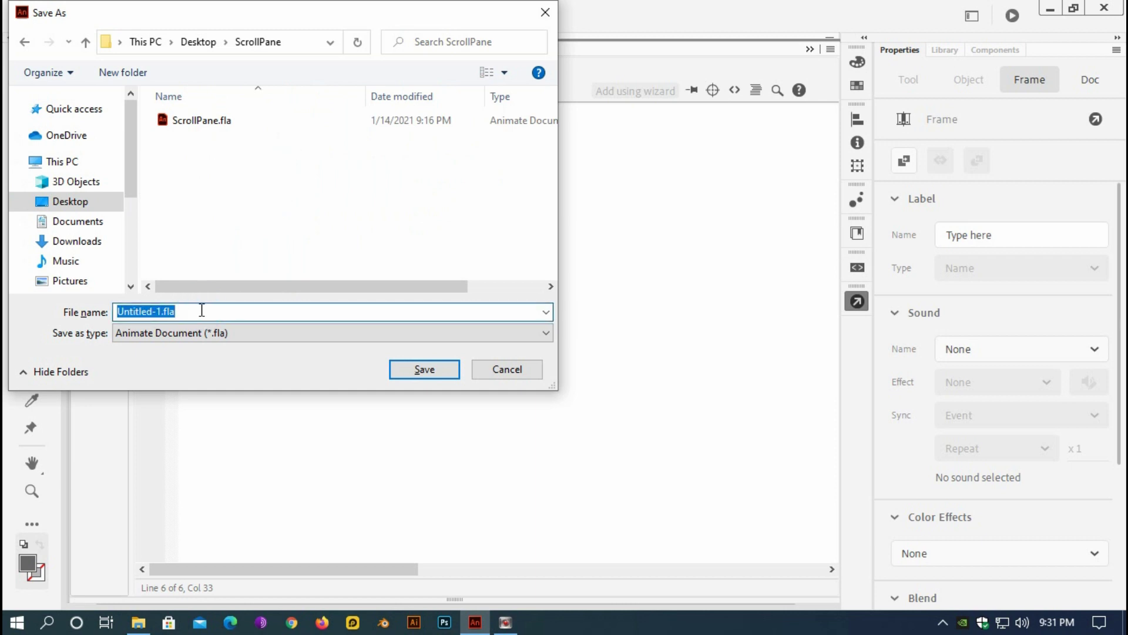
type("Scroll")
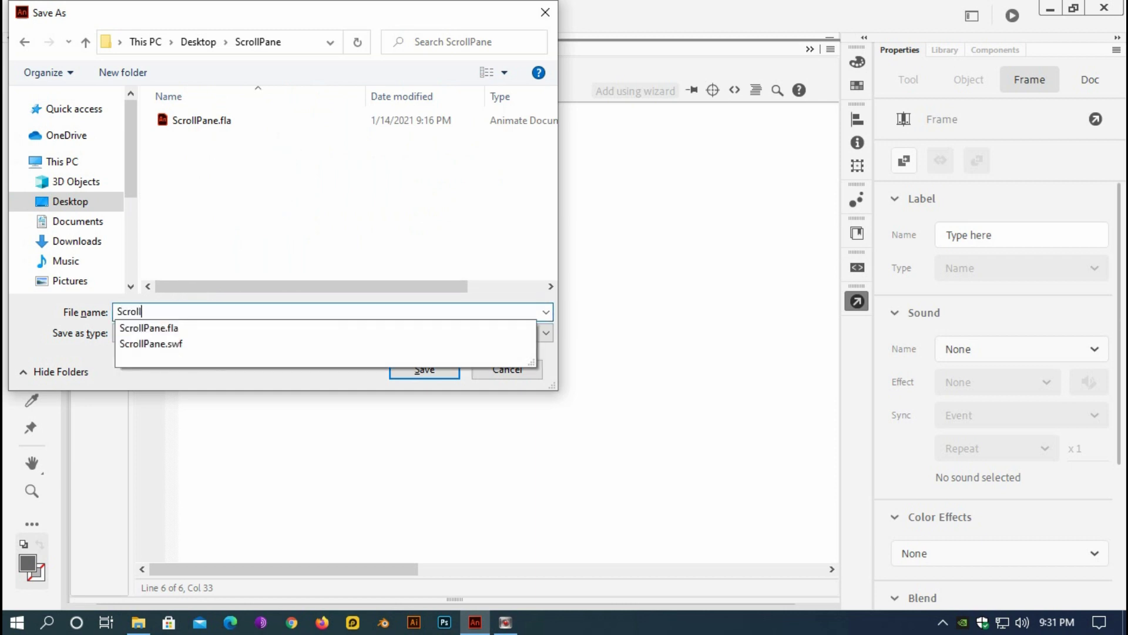
type("Pane-2")
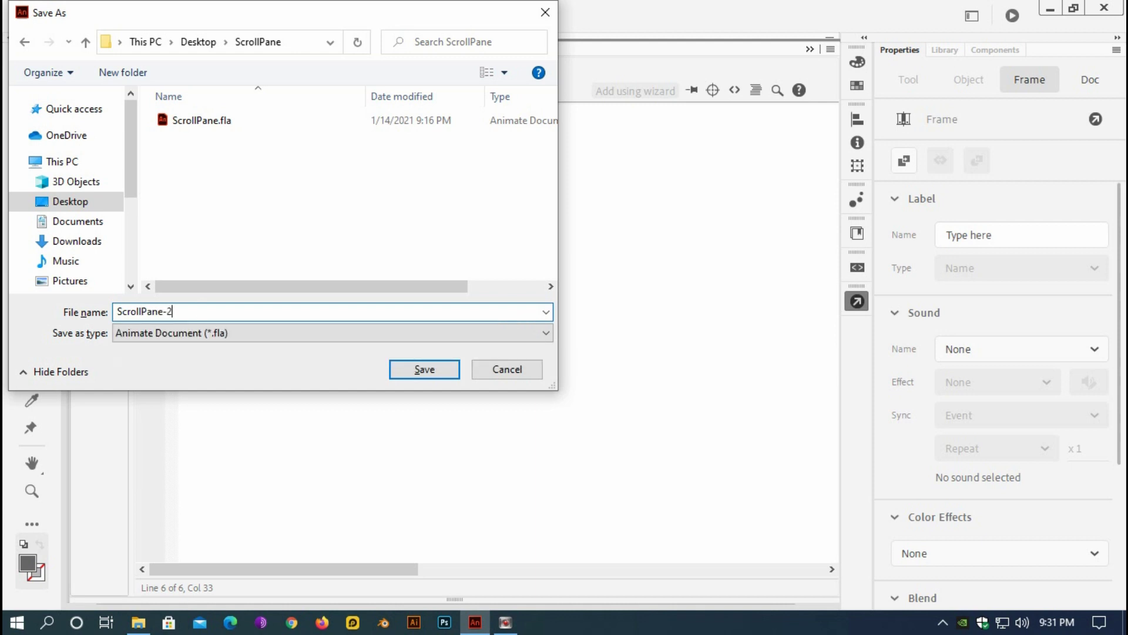
left_click(409, 372)
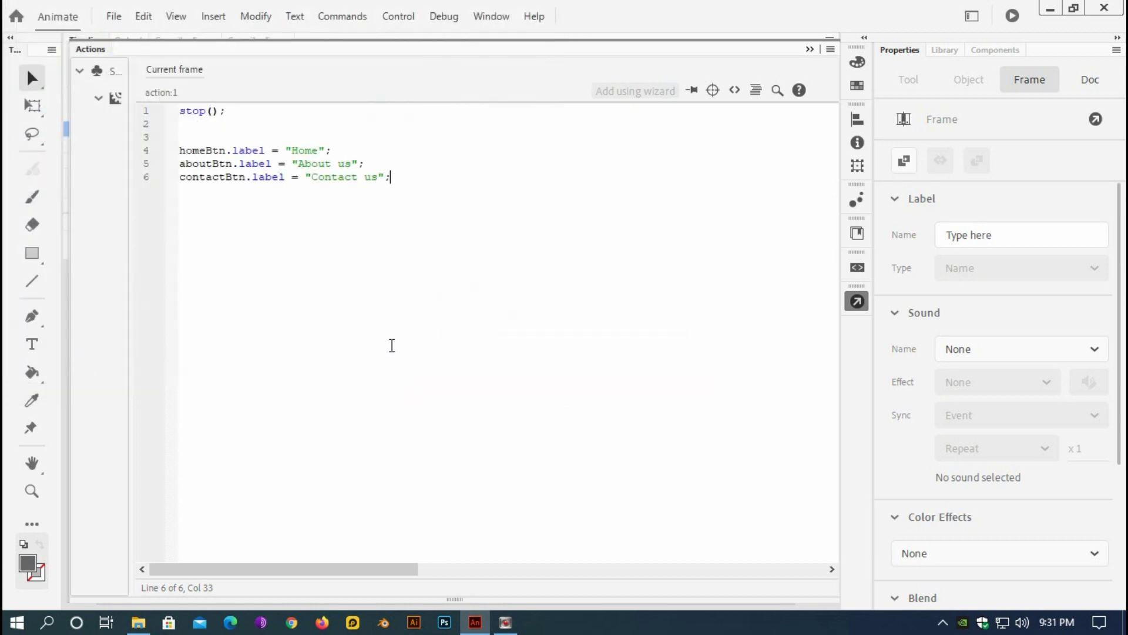
- Test the movie, trying the Home, About us and Contact us buttons, then close the preview
left_click(403, 18)
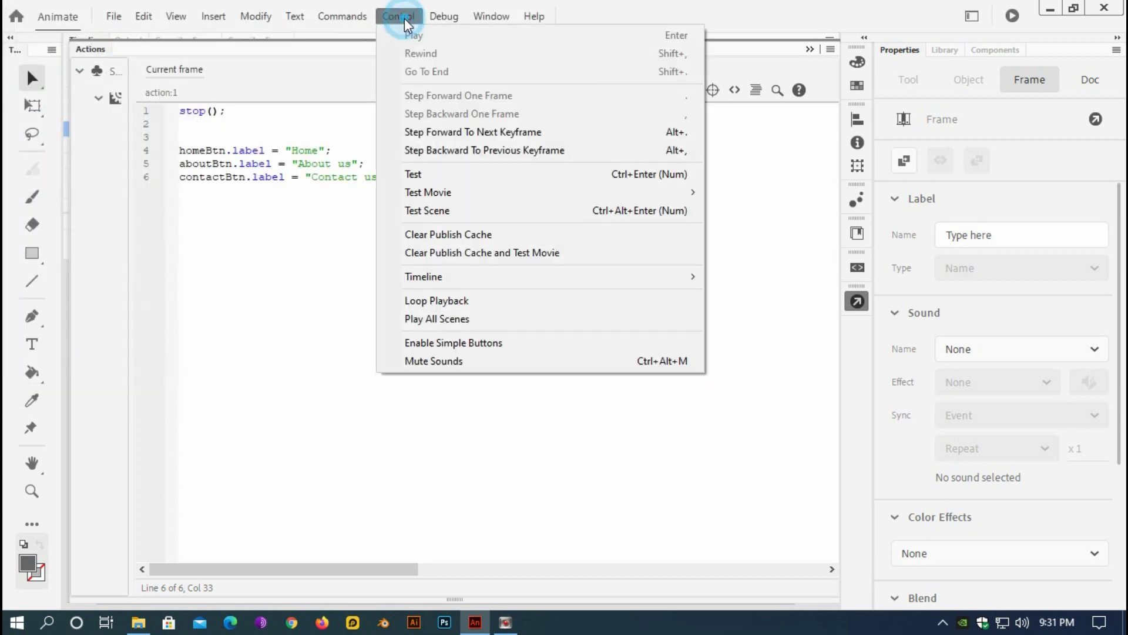
left_click(428, 172)
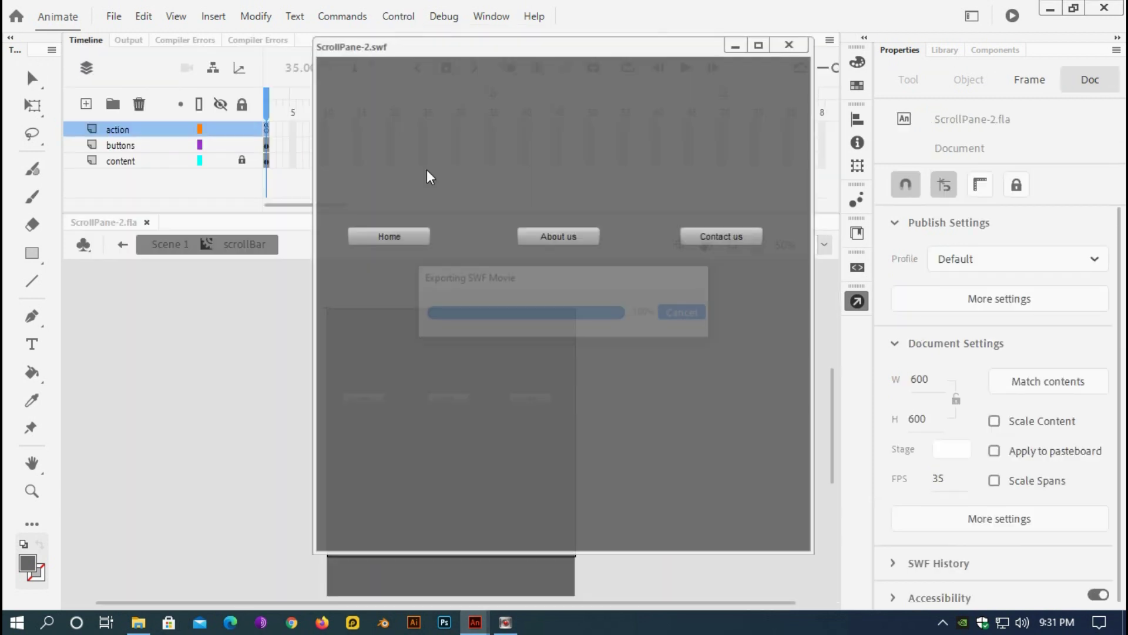
left_click(400, 235)
left_click(579, 235)
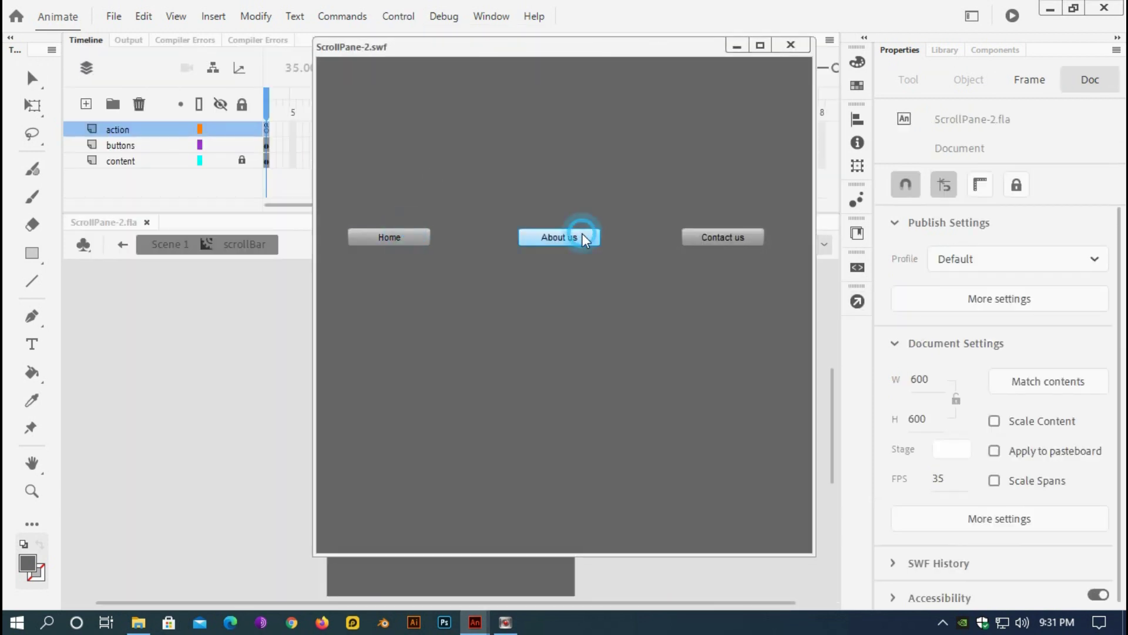
left_click(715, 235)
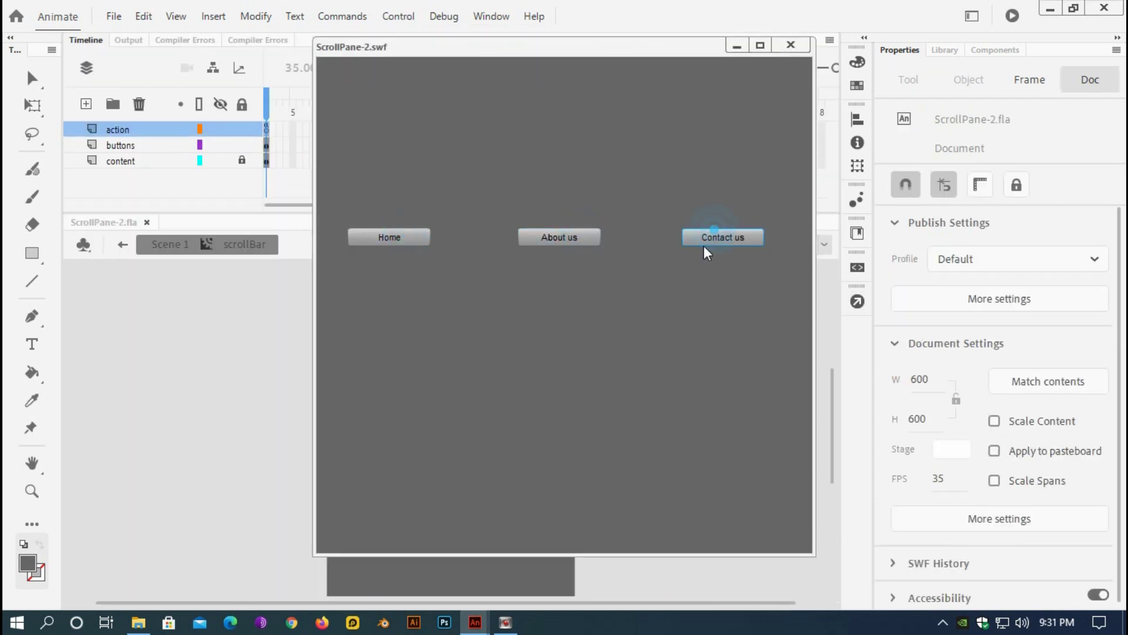
left_click(791, 45)
- Unlock the content layer and lock the buttons layer
left_click(657, 346)
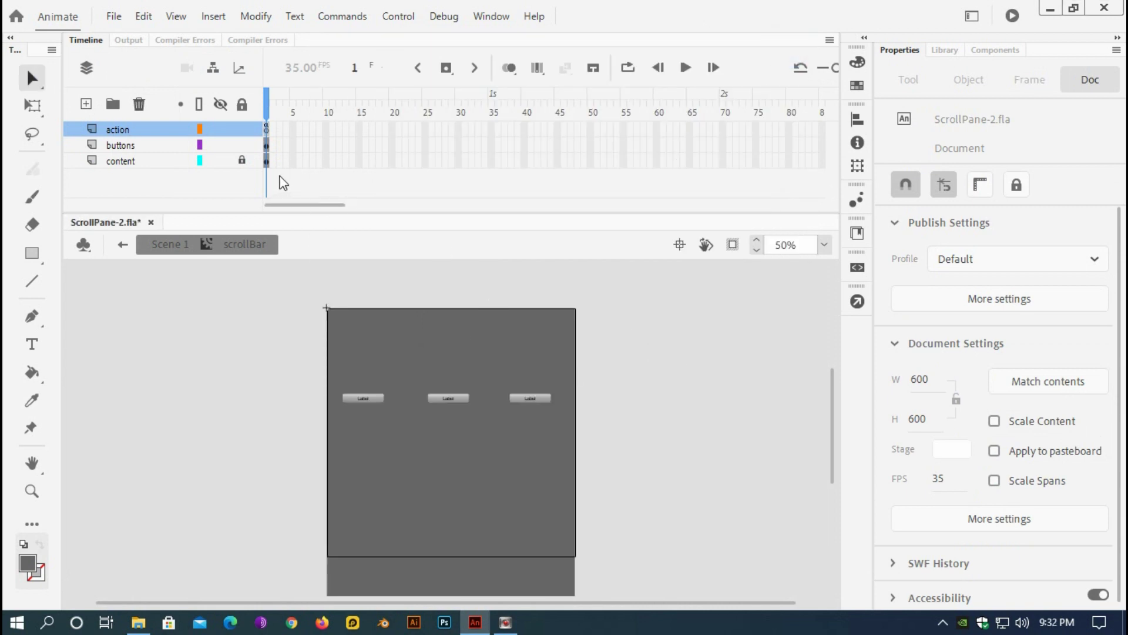
left_click(242, 160)
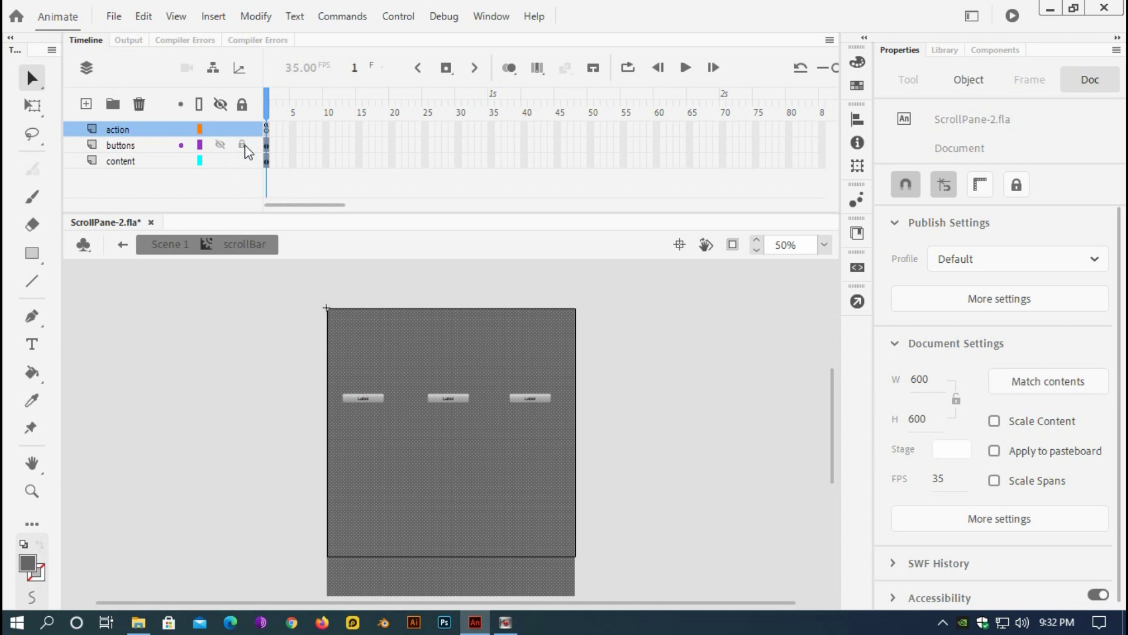
left_click(243, 146)
left_click(267, 160)
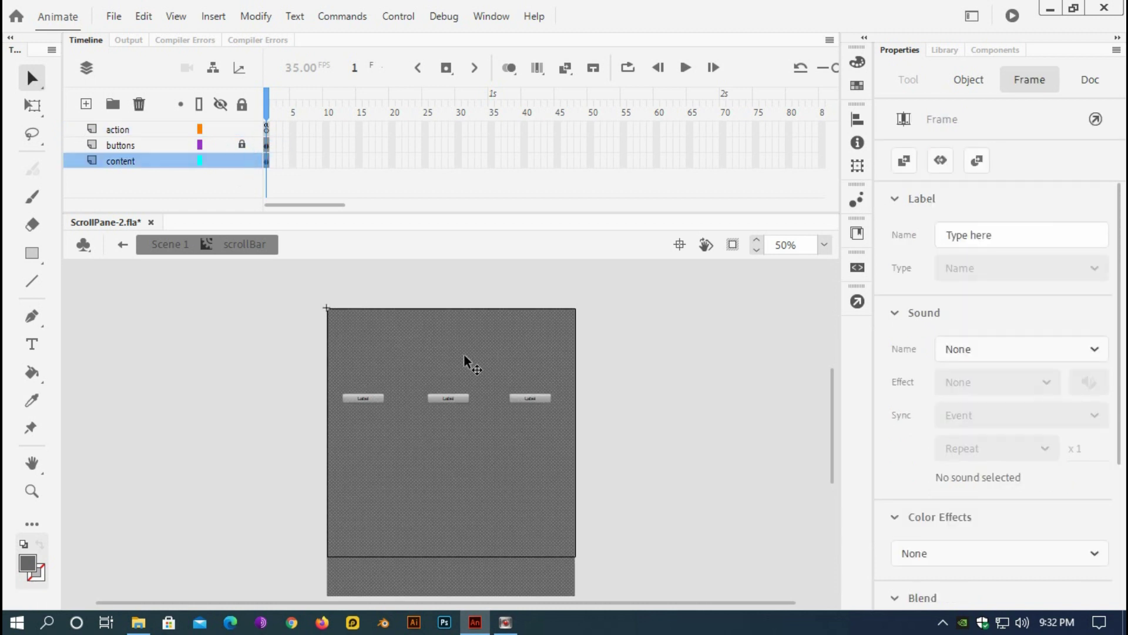
- Convert the grey rectangle on the content layer into a Movie Clip symbol named content
right_click(500, 354)
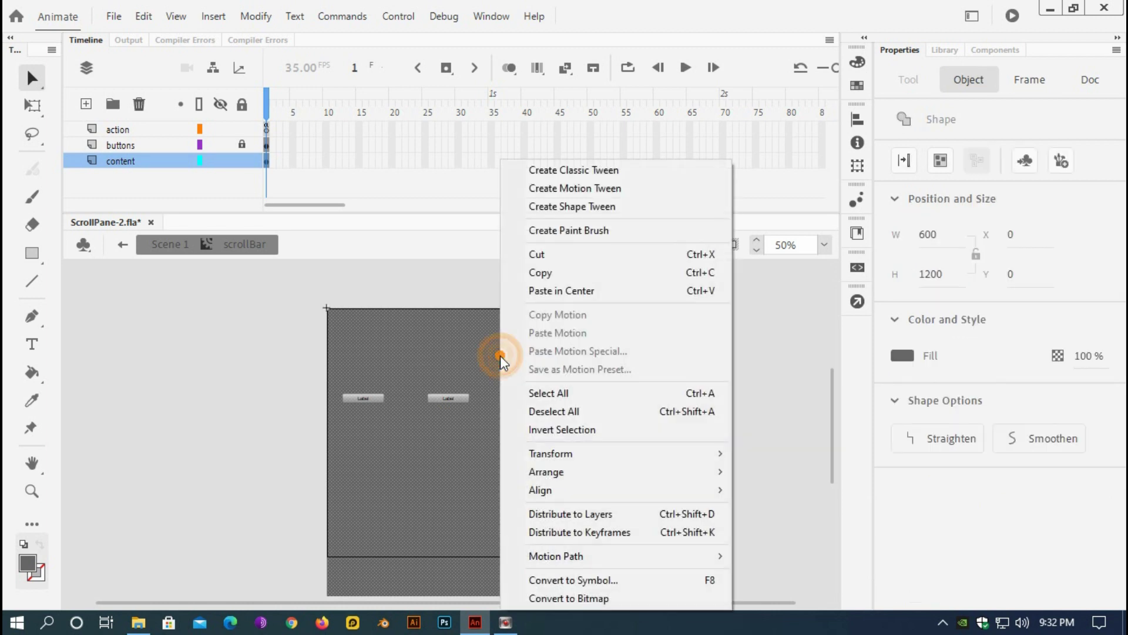
left_click(565, 581)
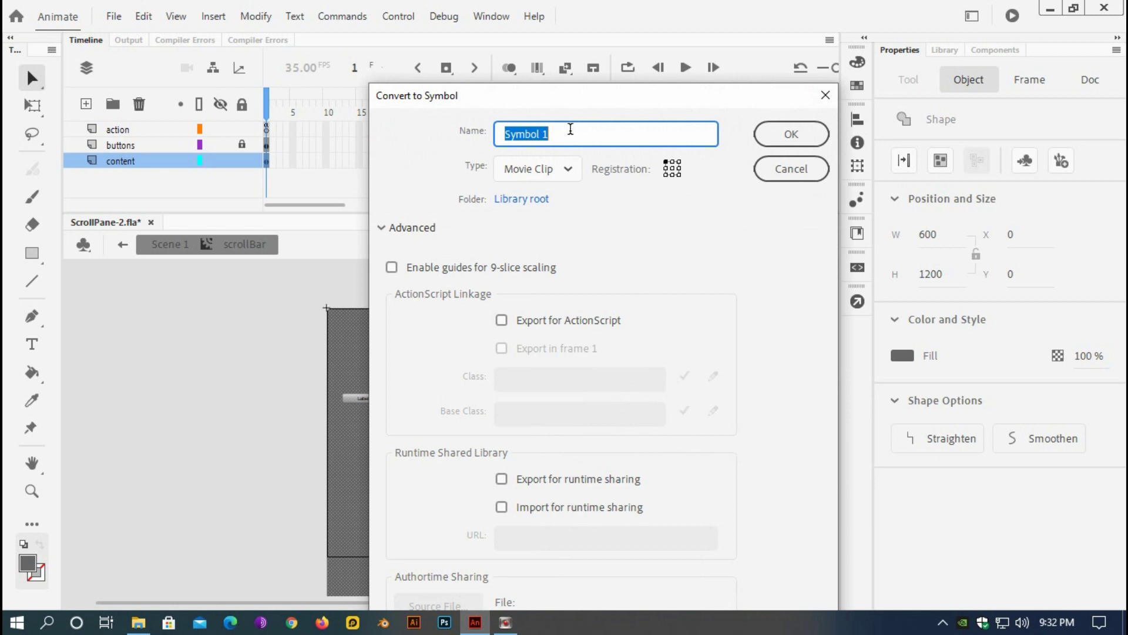
type("content")
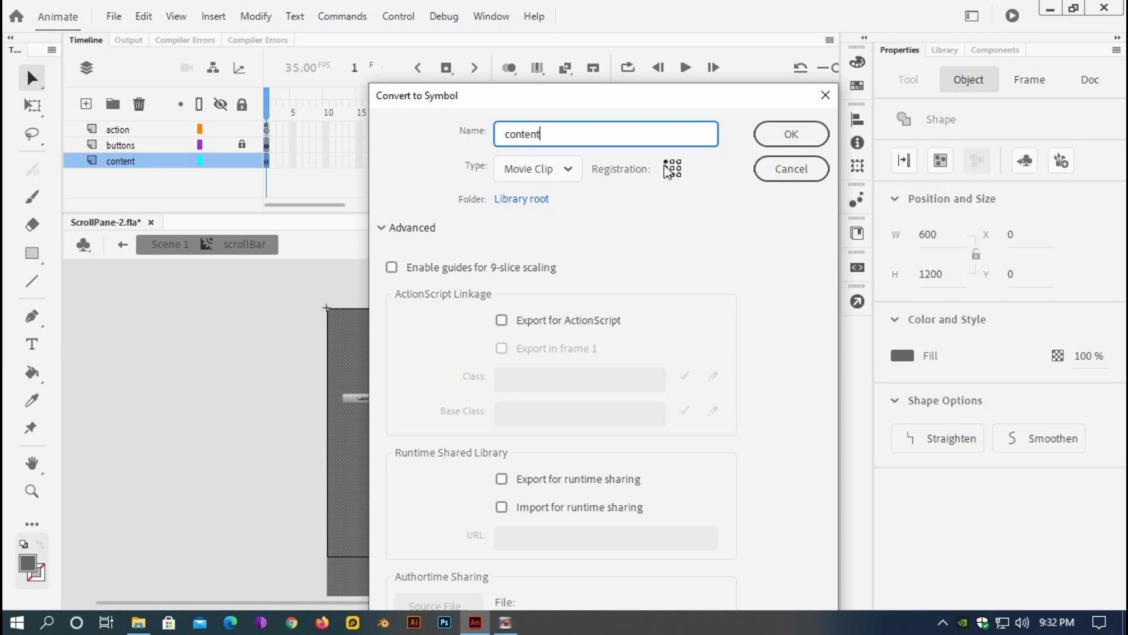
left_click(787, 134)
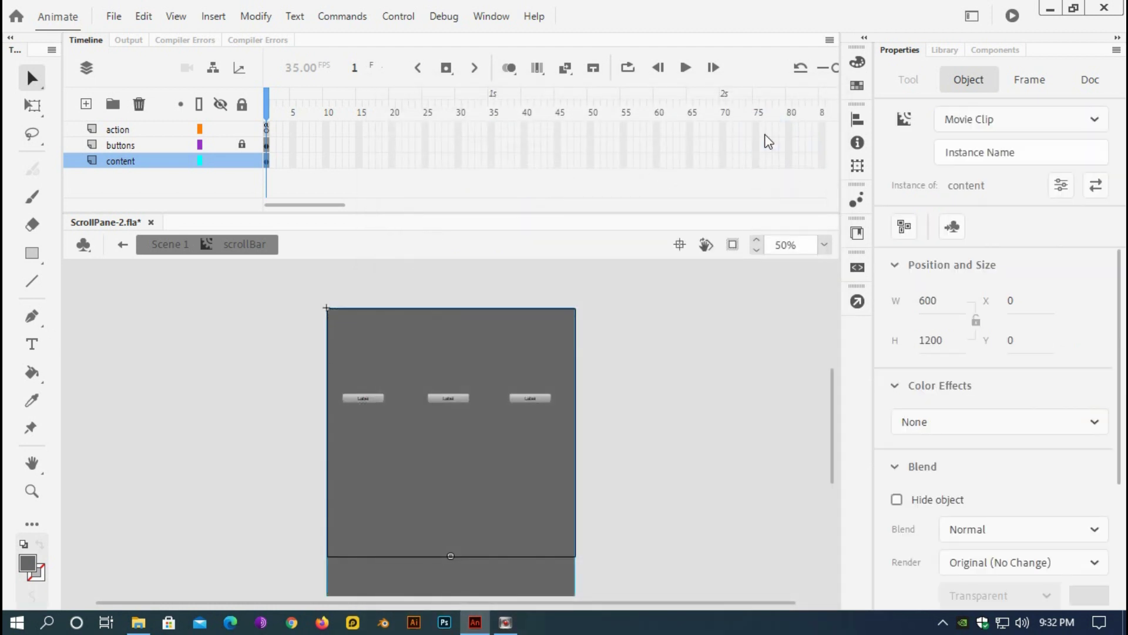
- Edit the content symbol and add a new layer named content
left_click(945, 50)
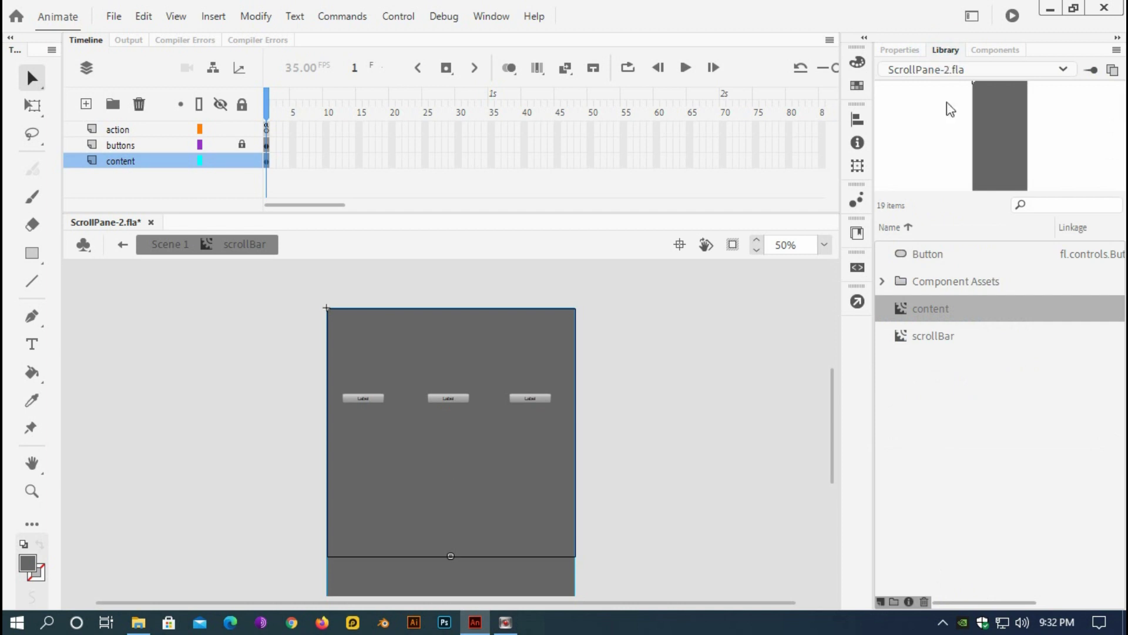
double_click(443, 463)
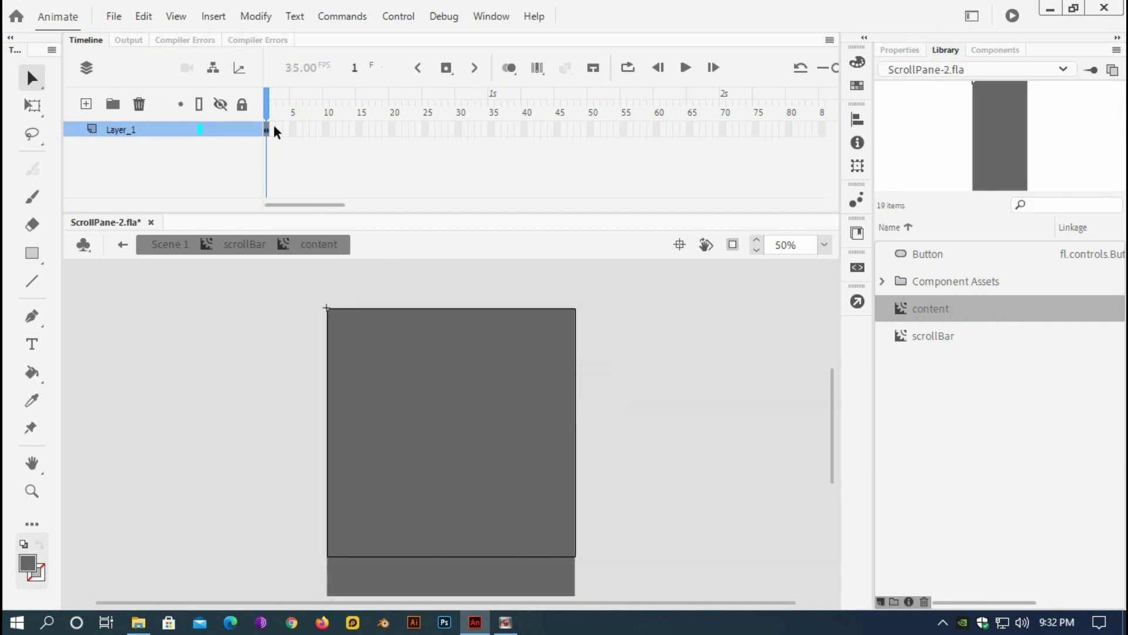
left_click(87, 104)
double_click(118, 126)
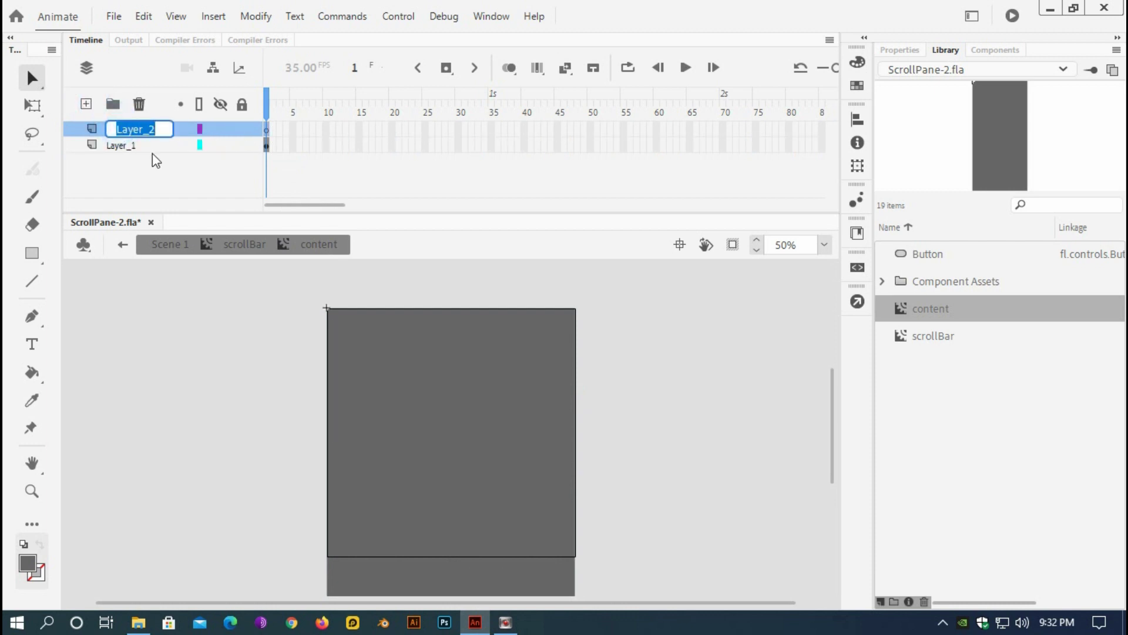
type("content")
- Rename Layer_1 to Bg and lock it
double_click(120, 145)
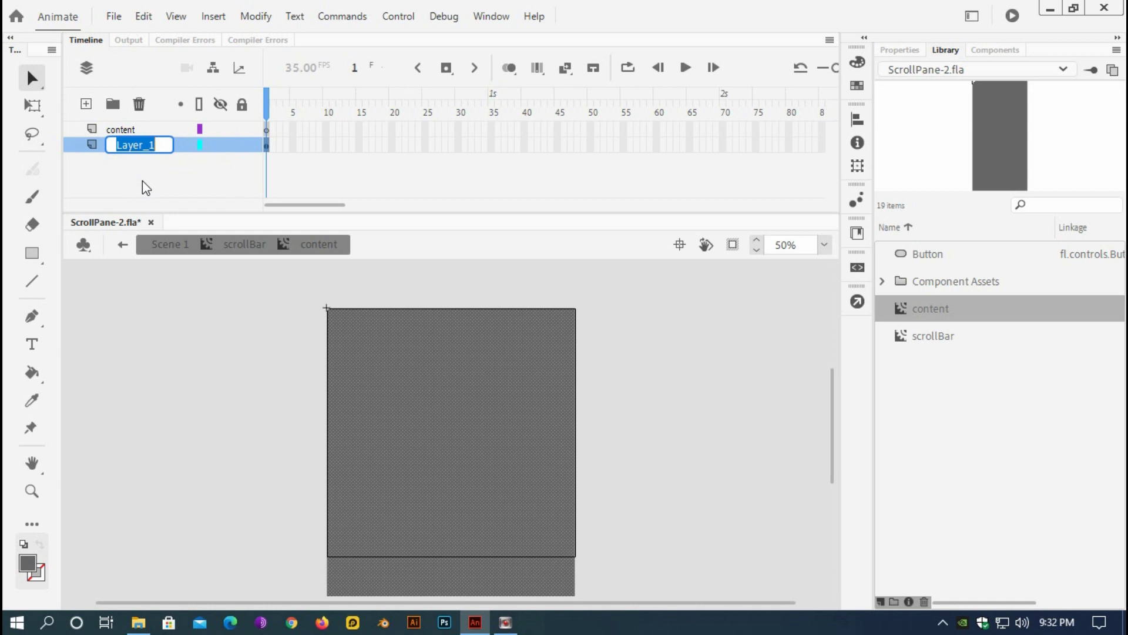
type("Bg")
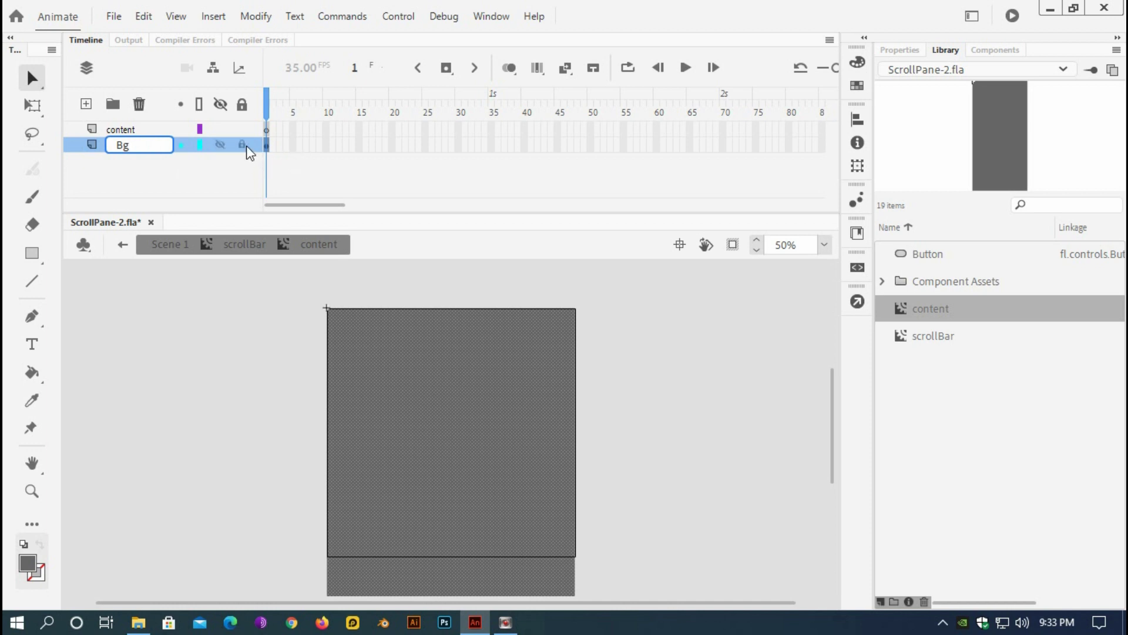
left_click(242, 145)
left_click(266, 129)
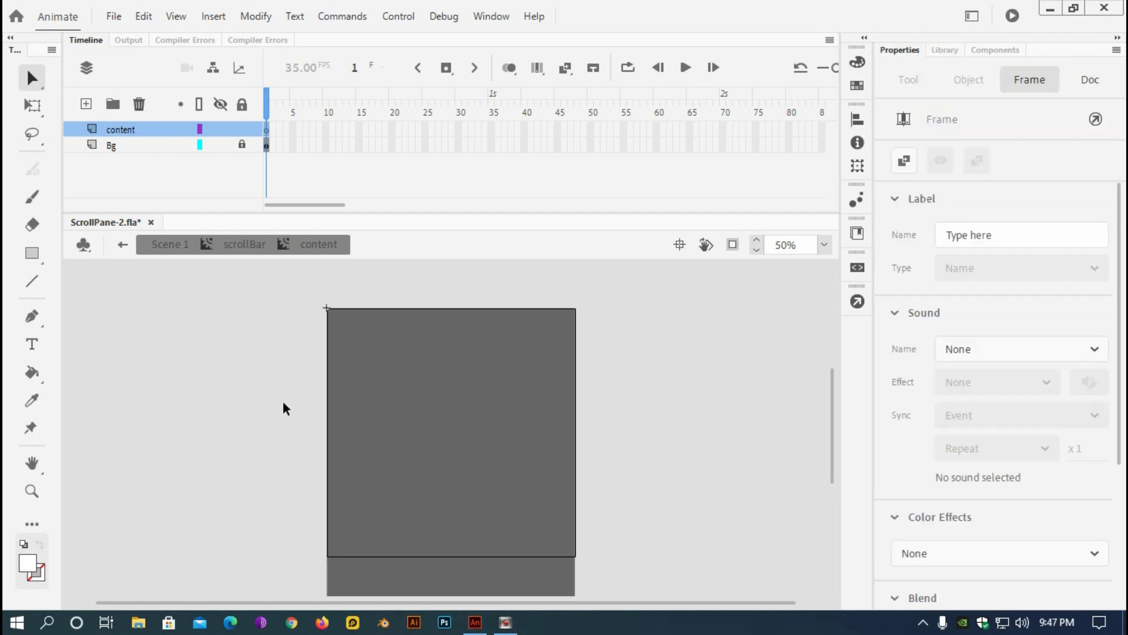
- Add a static text heading "Home" at the top-left of the grey background, nudged slightly lower
left_click(32, 346)
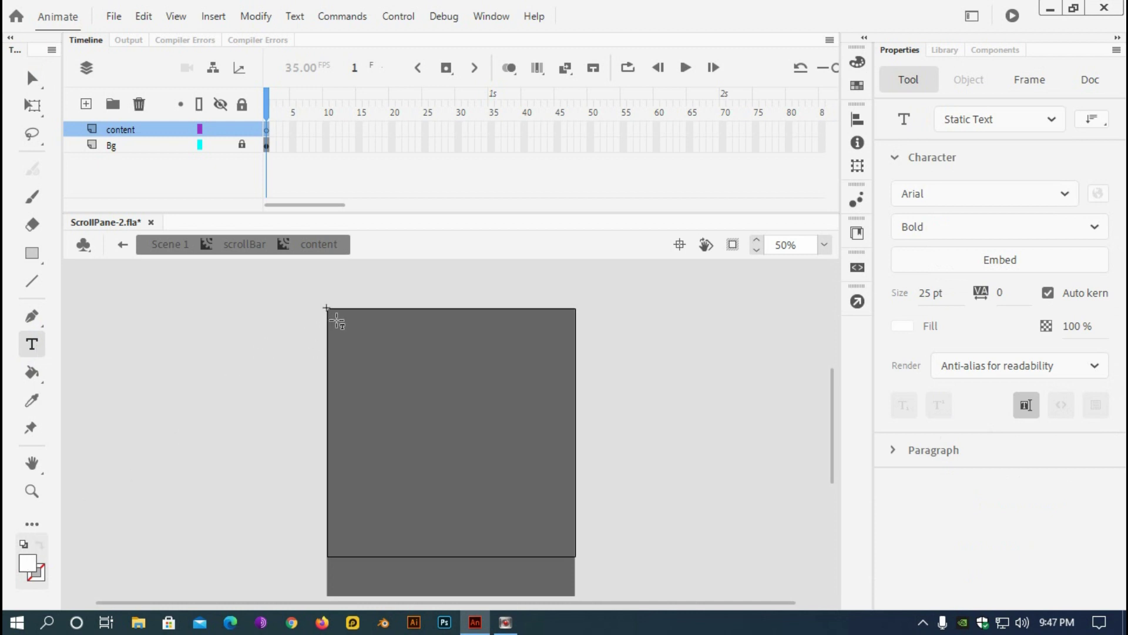
left_click_drag(334, 316, 392, 322)
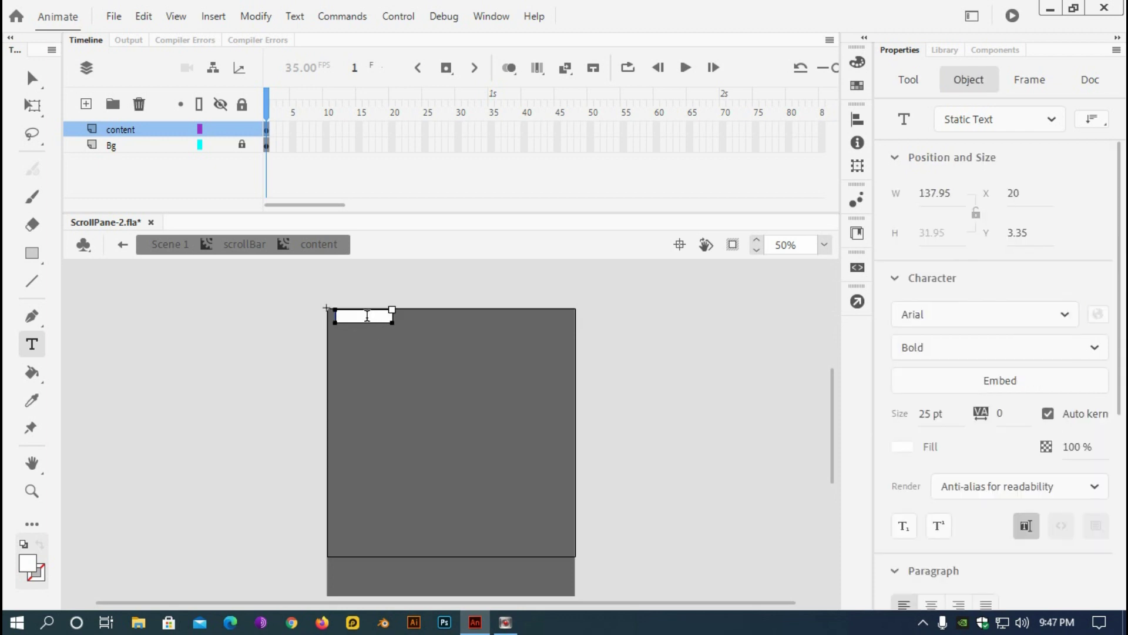
type("Home")
left_click(32, 78)
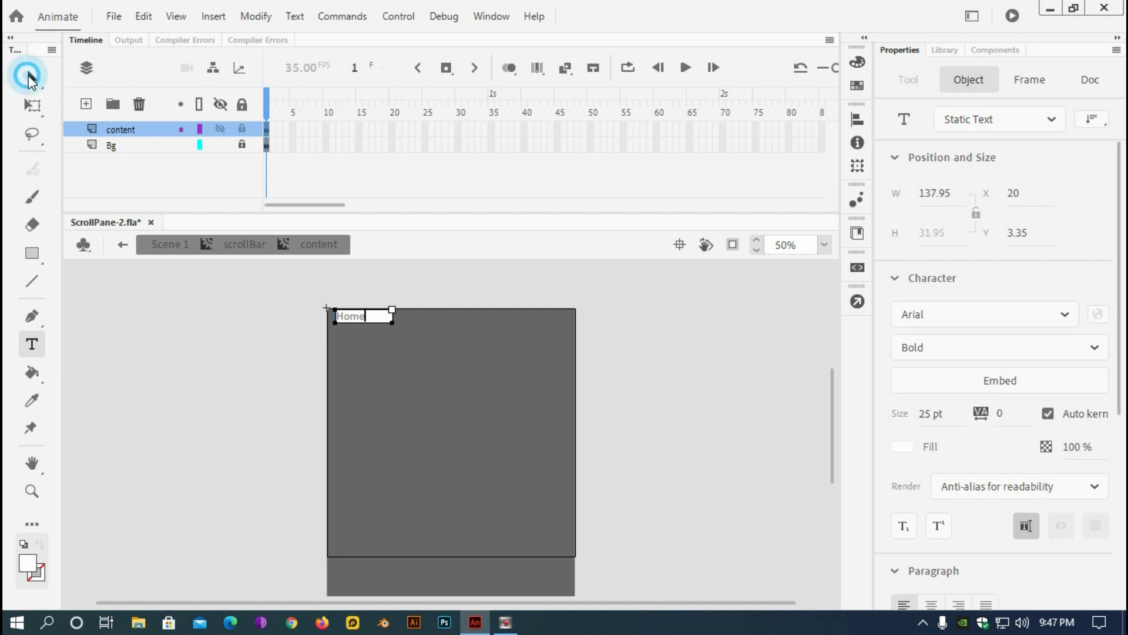
left_click(355, 318)
left_click_drag(354, 320, 353, 325)
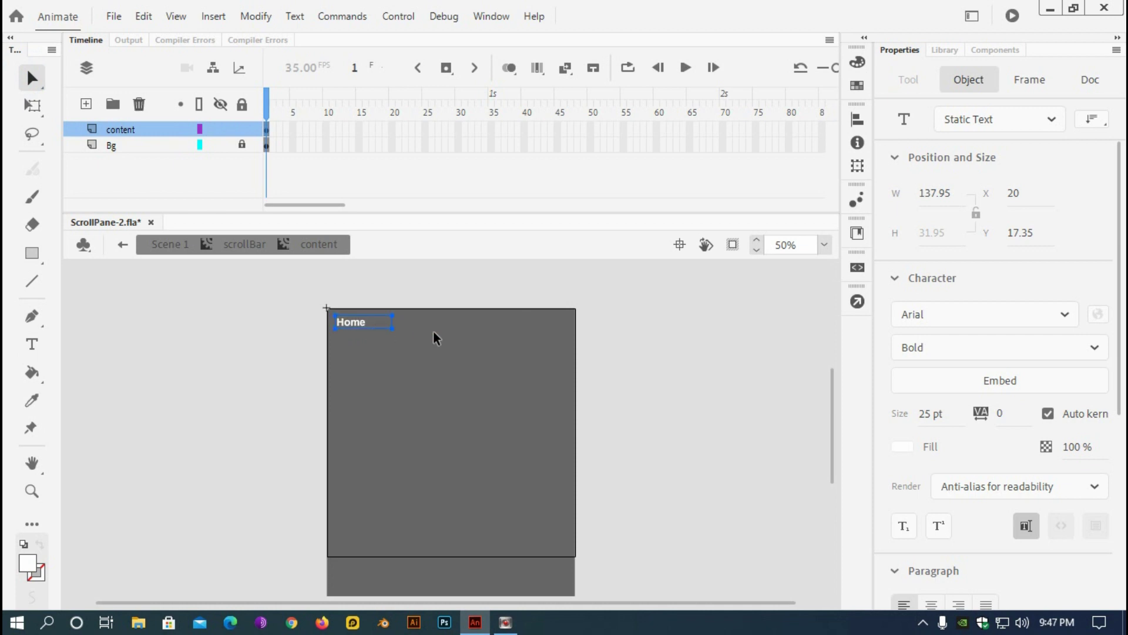
left_click(636, 326)
left_click(350, 320)
left_click(272, 147)
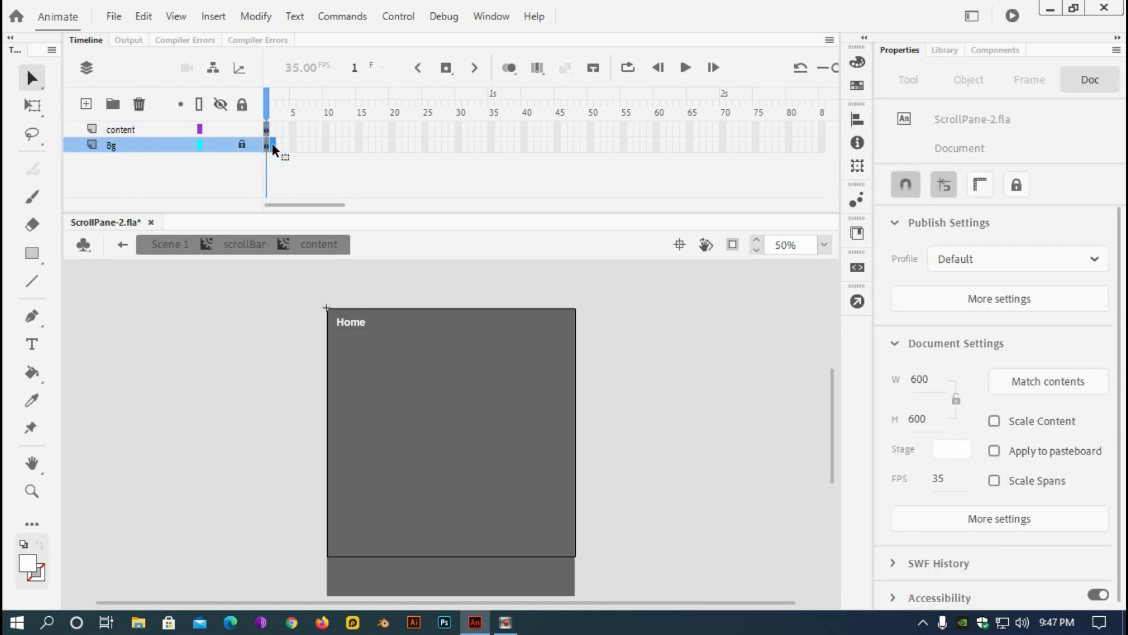
- Extend Bg to frame 2, add a content keyframe there, and change its heading to "About us"
right_click(272, 145)
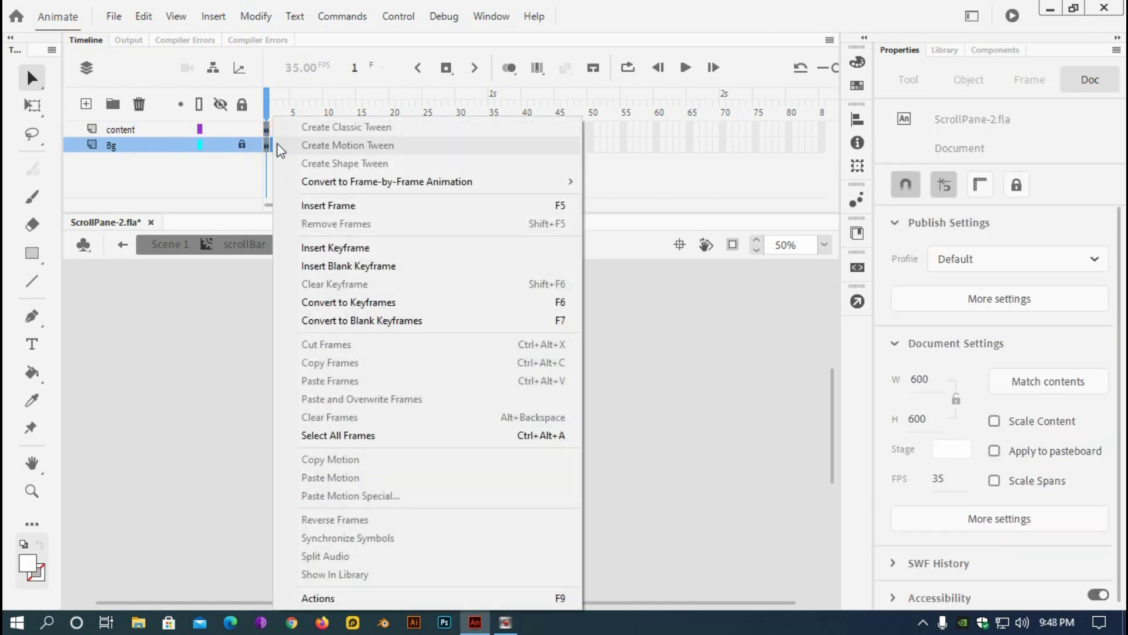
left_click(315, 210)
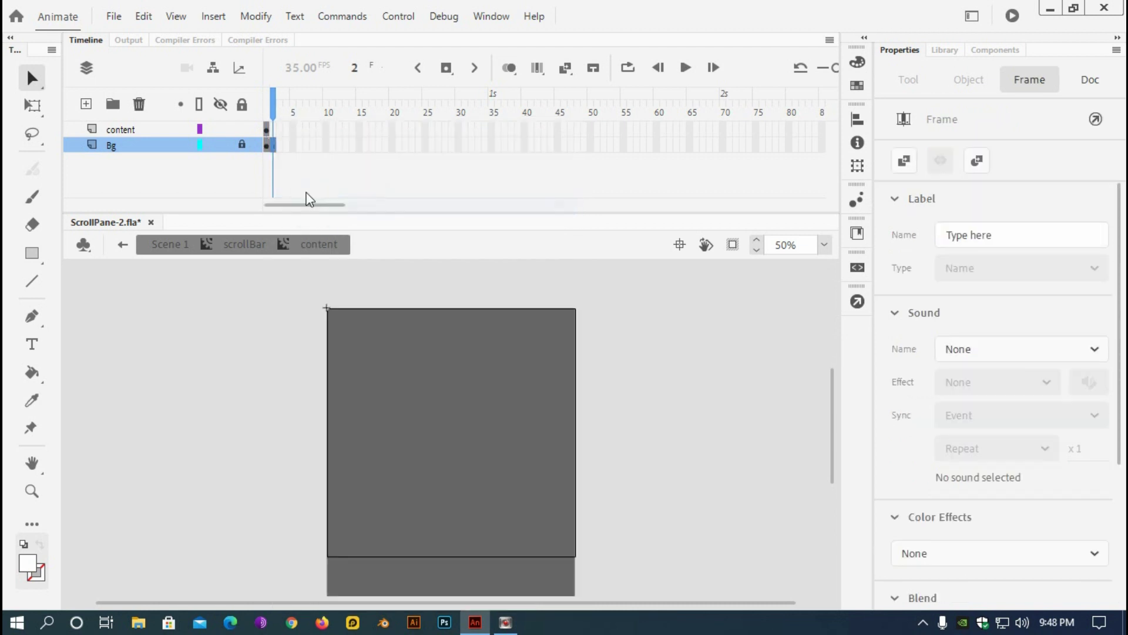
left_click(272, 127)
right_click(270, 125)
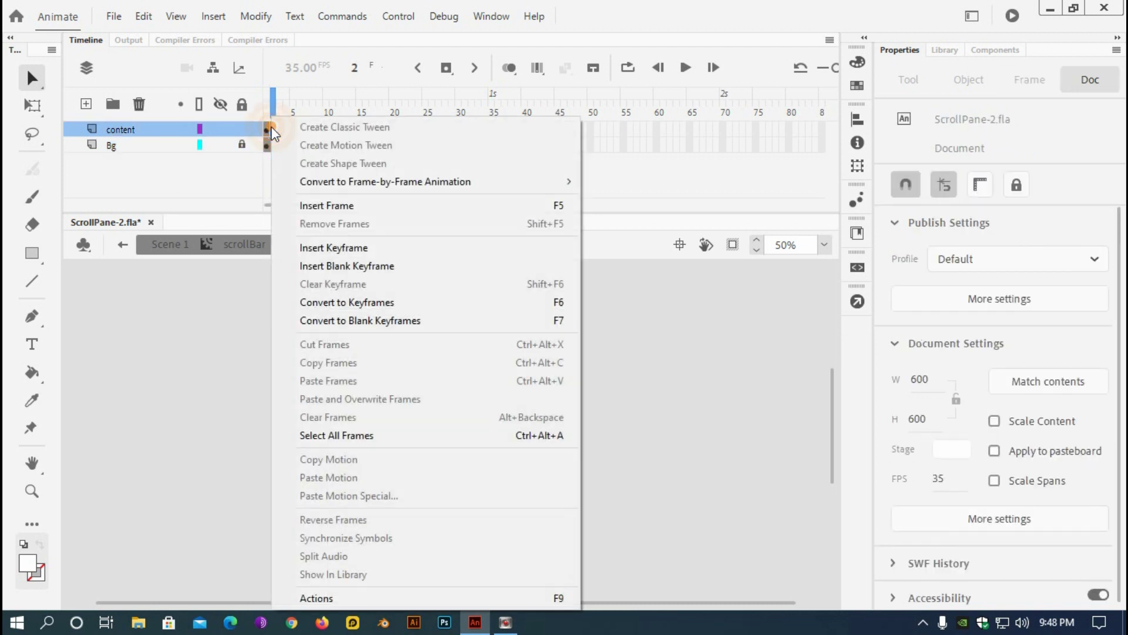
left_click(328, 248)
double_click(368, 321)
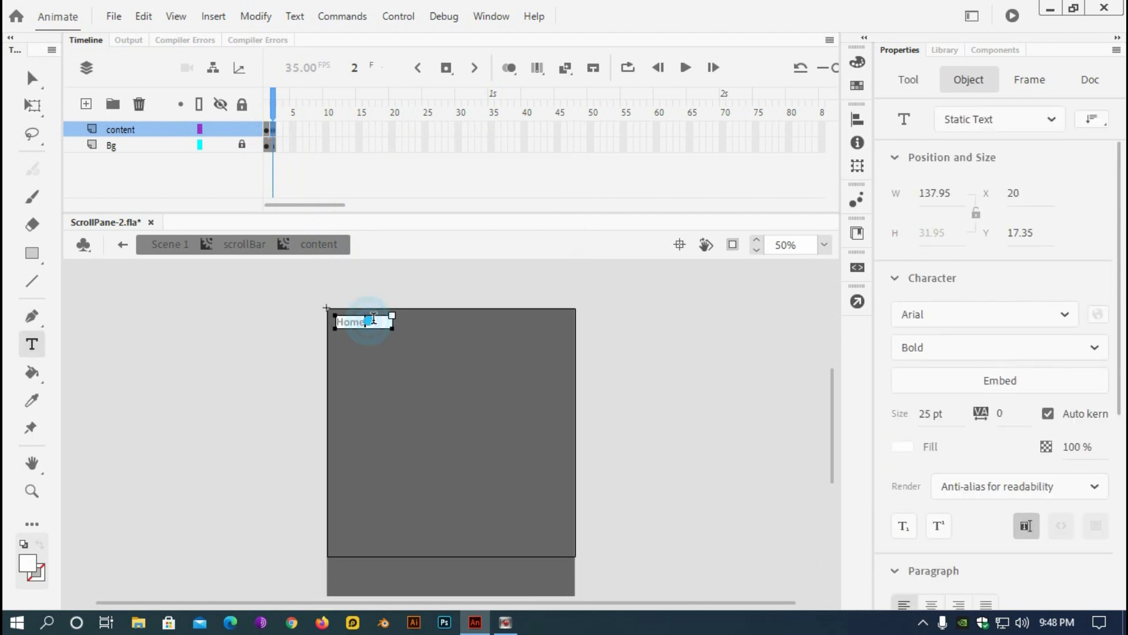
double_click(368, 320)
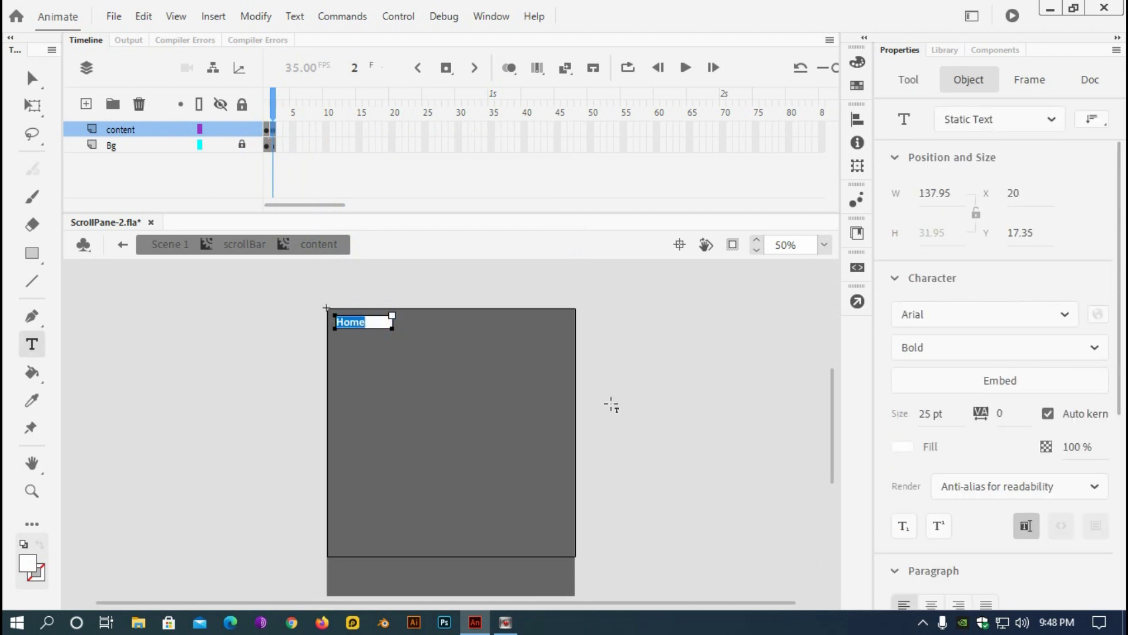
type("About us")
- Extend Bg to frame 3, add a content keyframe there, and change its heading to "Contact us"
left_click(279, 144)
right_click(278, 144)
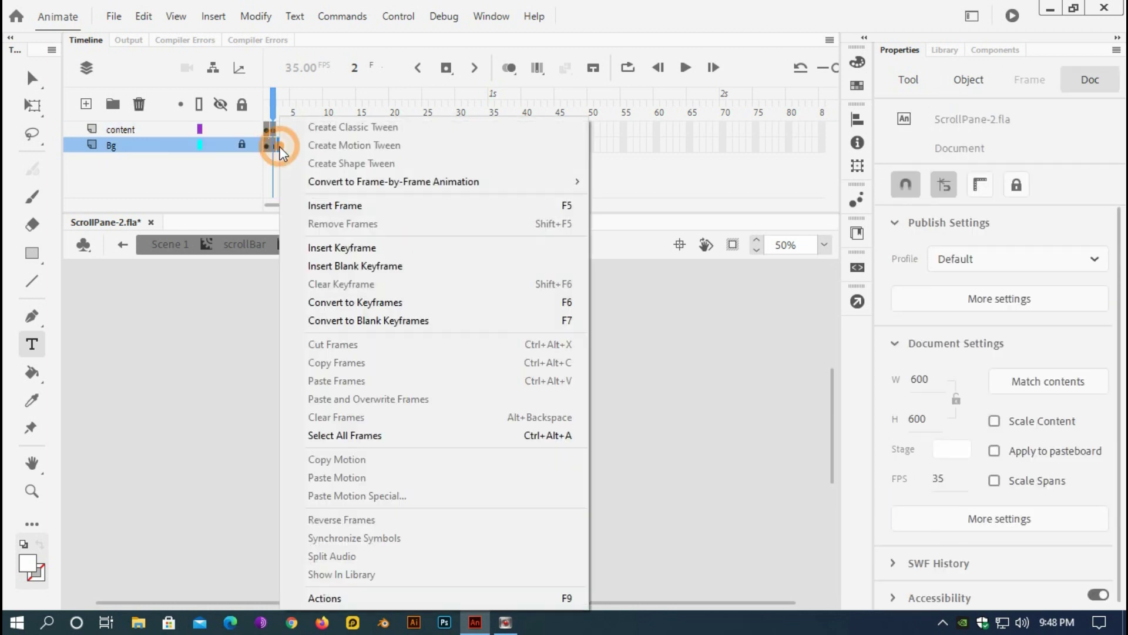
left_click(319, 206)
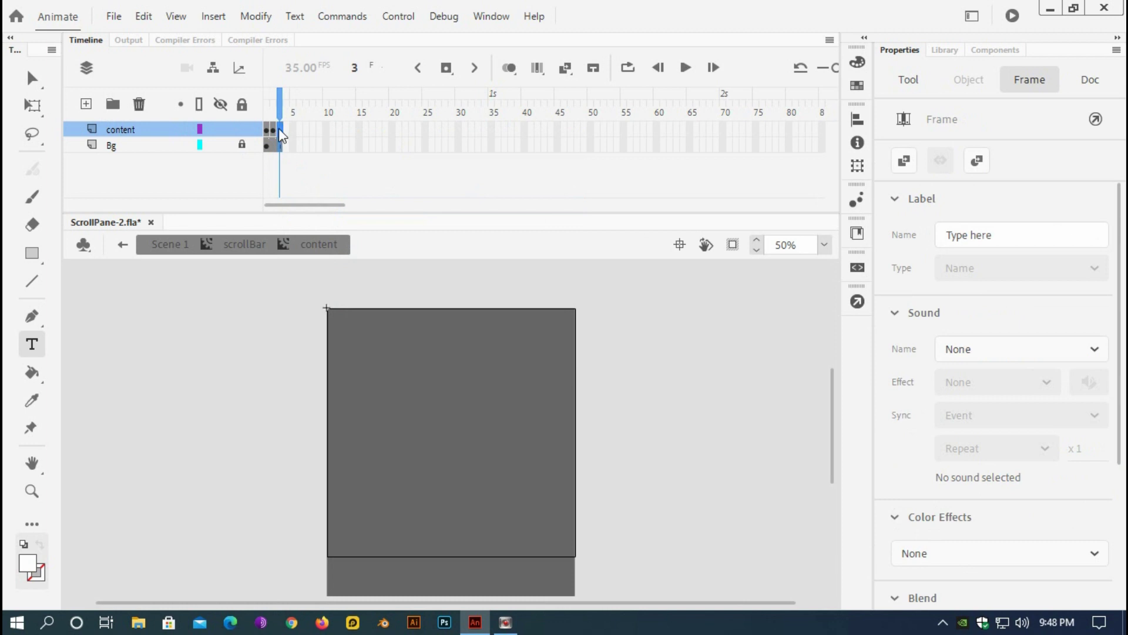
right_click(279, 128)
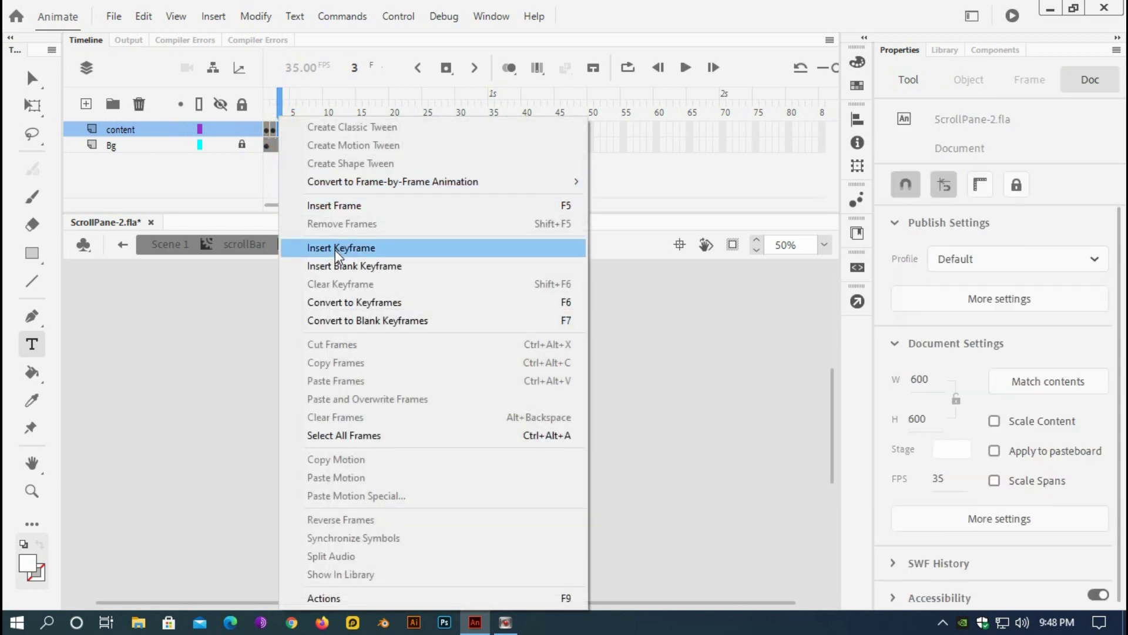
left_click(335, 247)
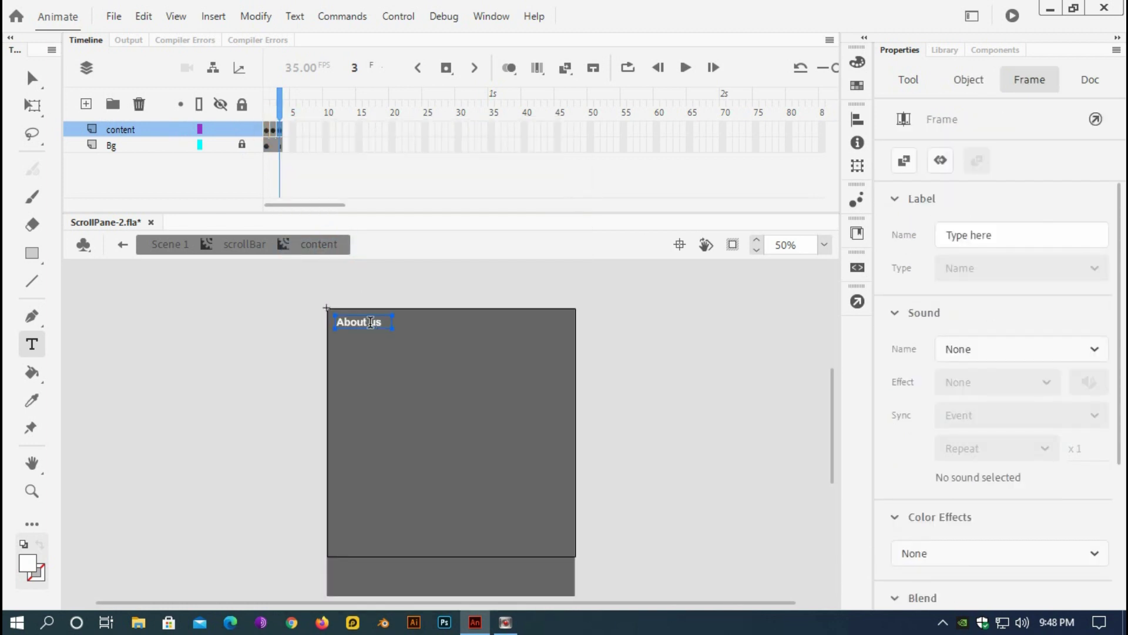
left_click(370, 323)
key("BackSpace")
key("BackSpace")
key("BackSpace")
key("BackSpace")
key("BackSpace")
key("BackSpace")
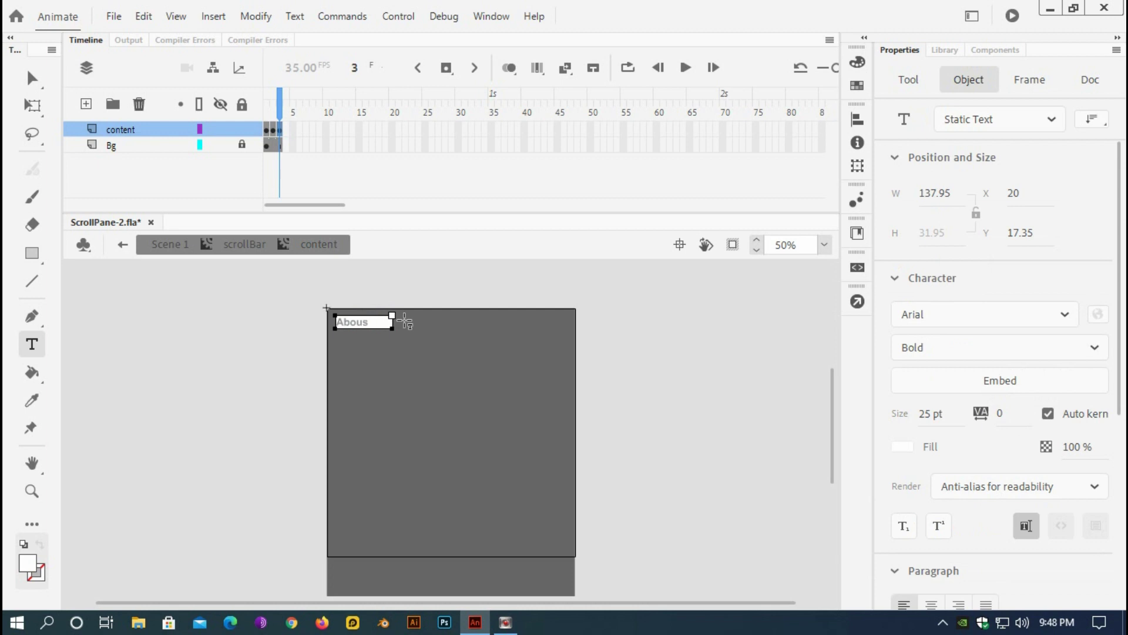
type("Contact")
left_click(32, 77)
left_click(633, 364)
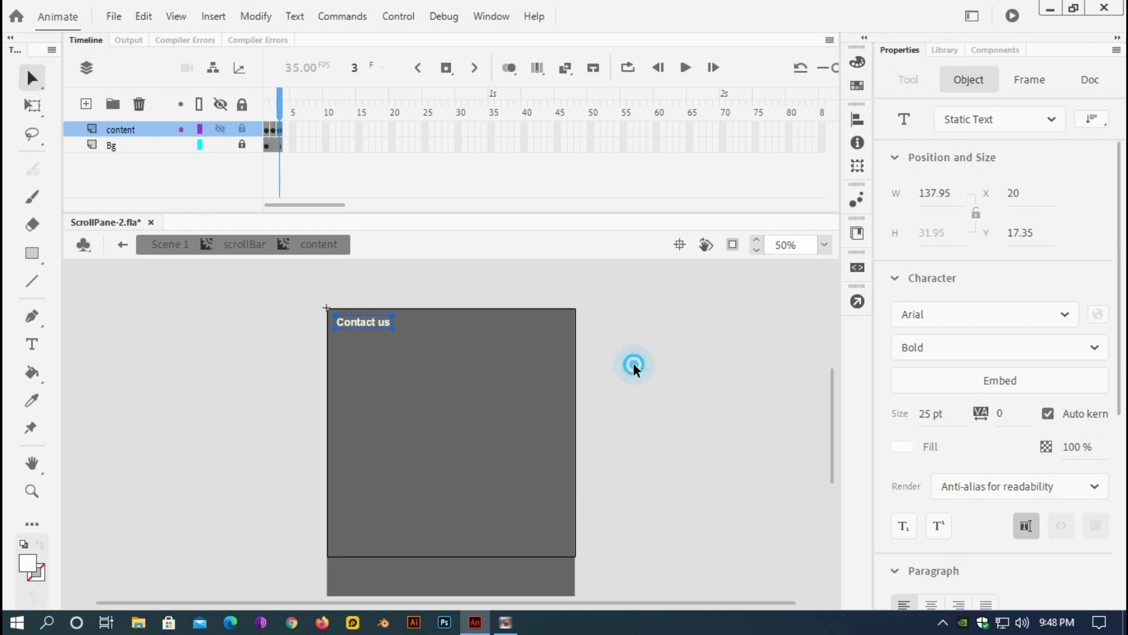
scroll(421, 355, "down", 2)
scroll(421, 355, "up", 4)
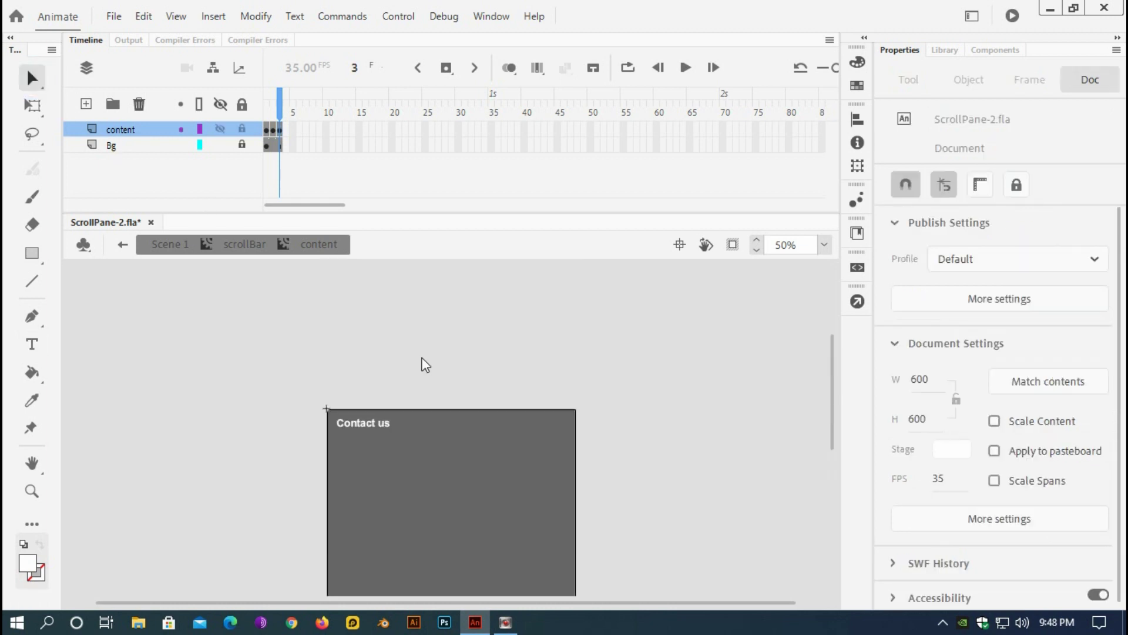
scroll(421, 356, "down", 2)
scroll(421, 355, "up", 2)
- Add a new top layer named action above the content and Bg layers
left_click(86, 105)
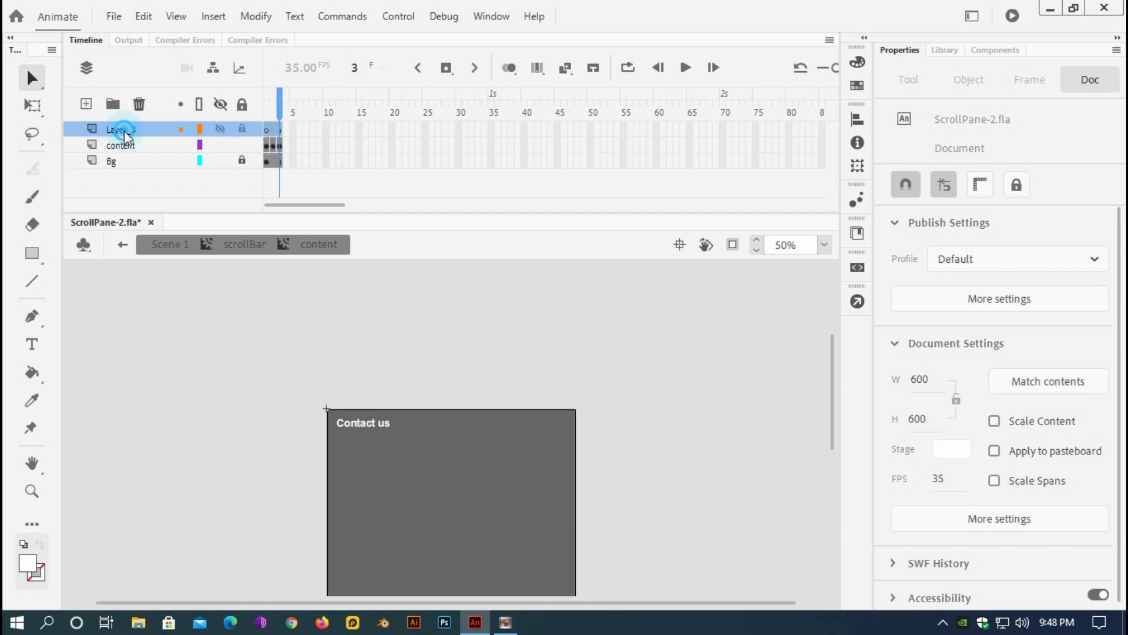
double_click(122, 129)
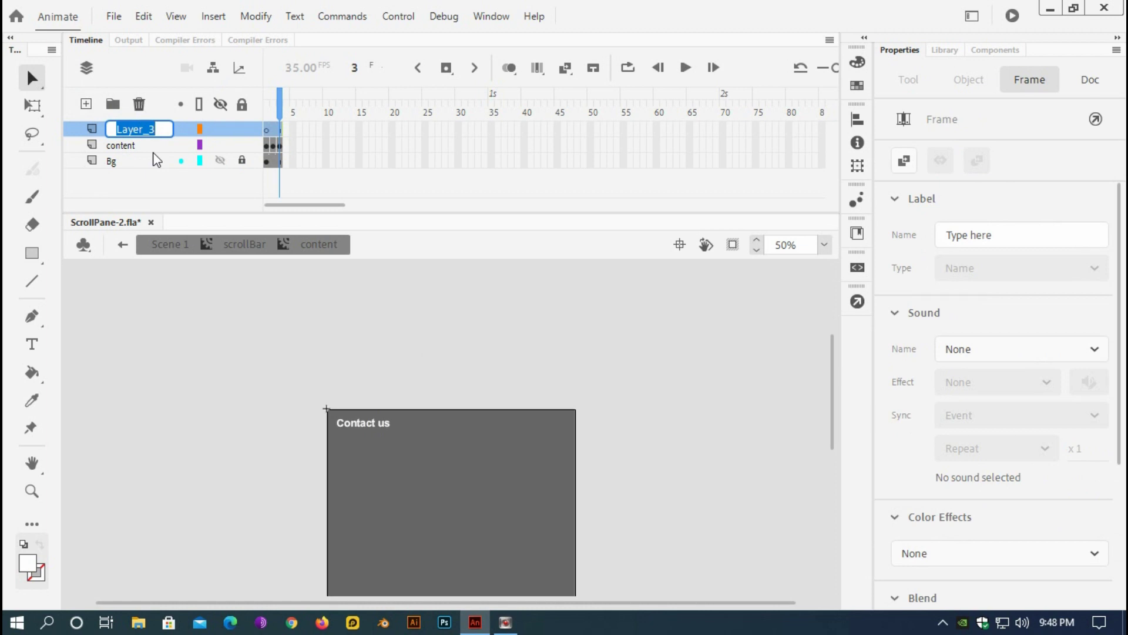
type("action")
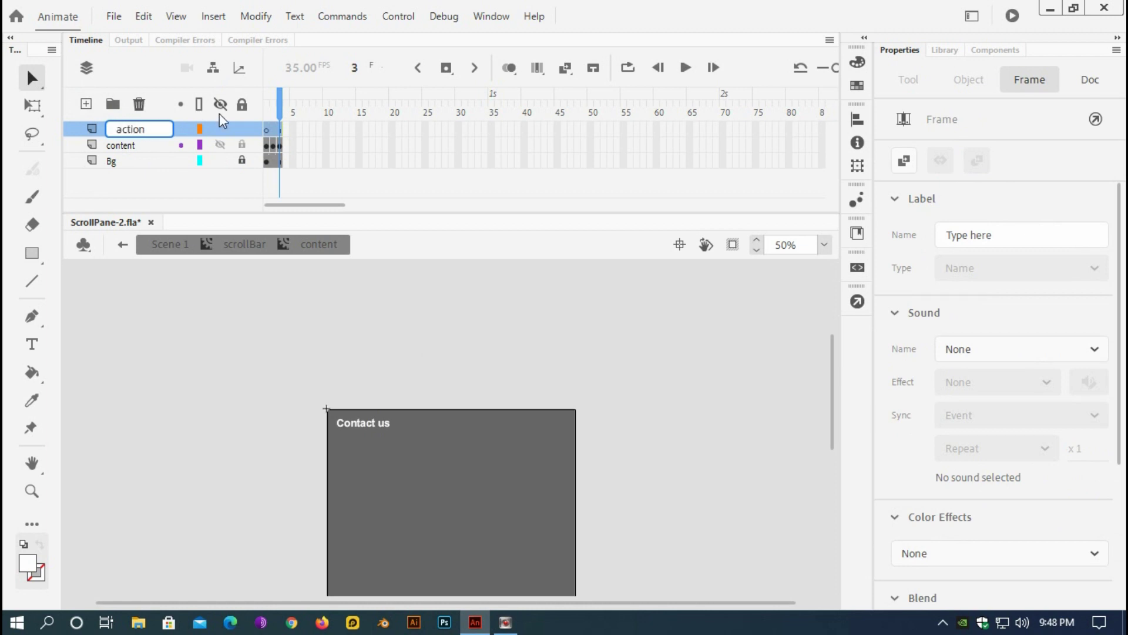
left_click(267, 130)
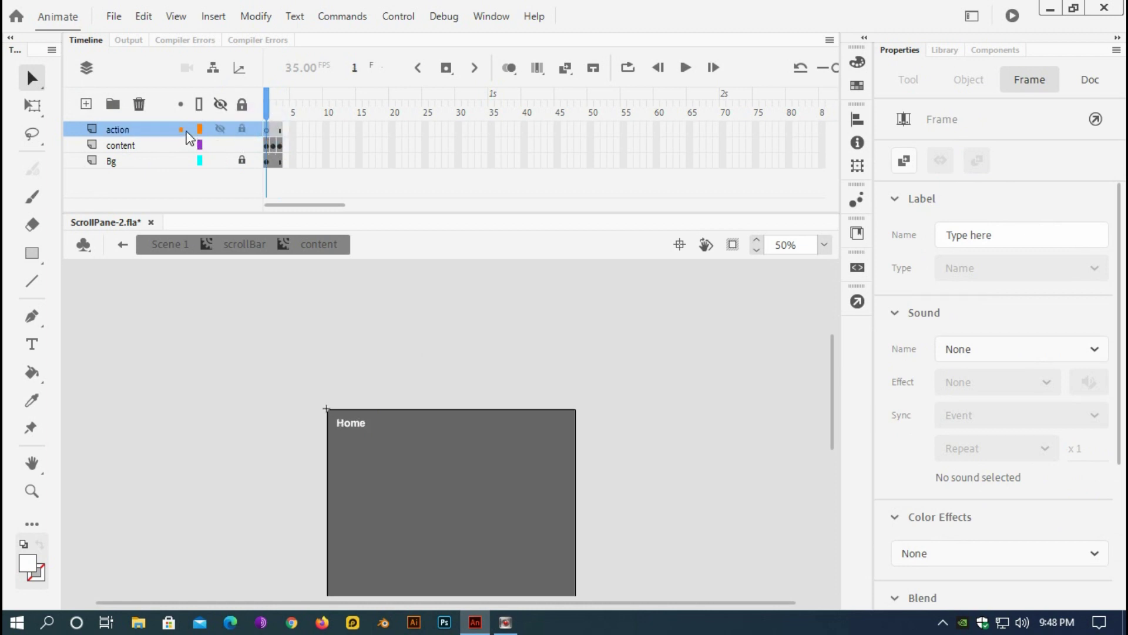
- Write stop(); on frame 1 of the action layer and copy that frame
left_click(857, 301)
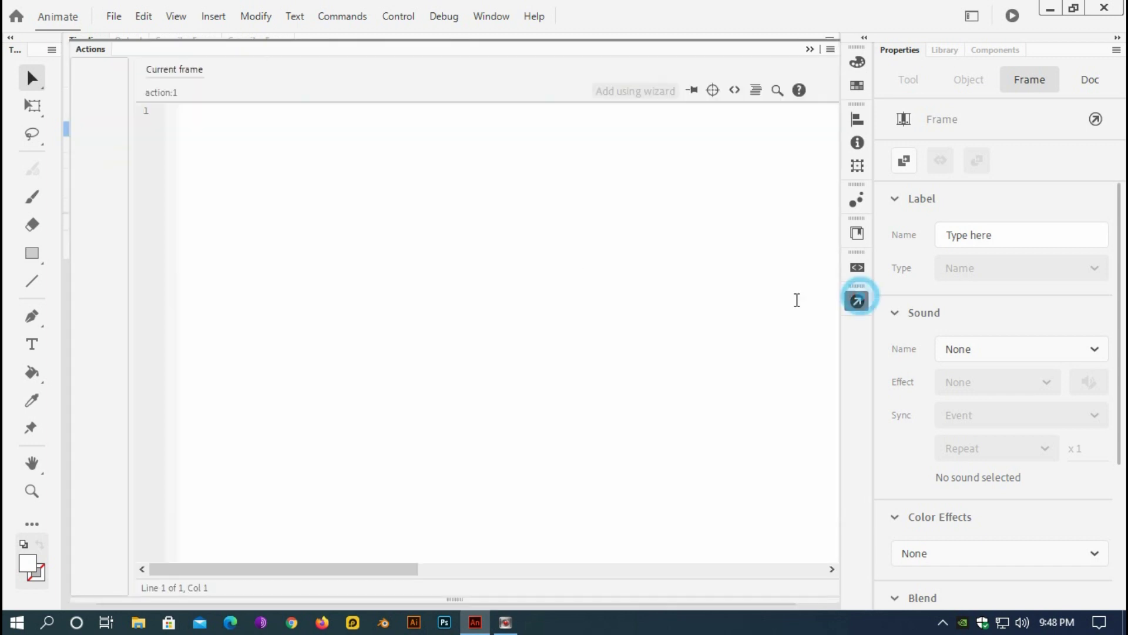
type("st")
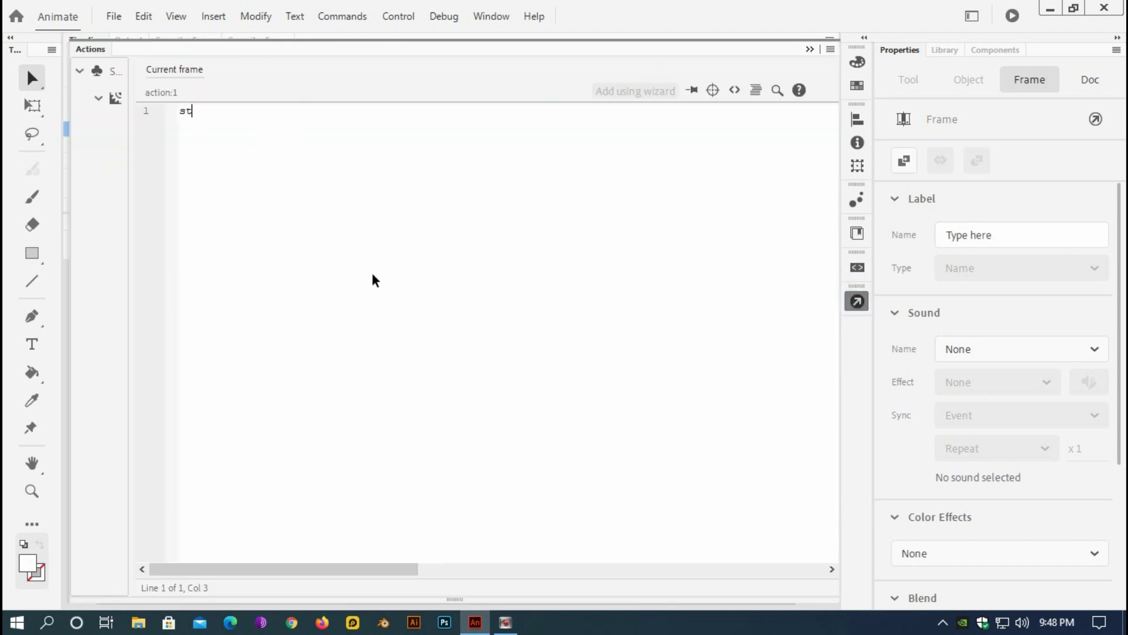
type("op();")
left_click(810, 49)
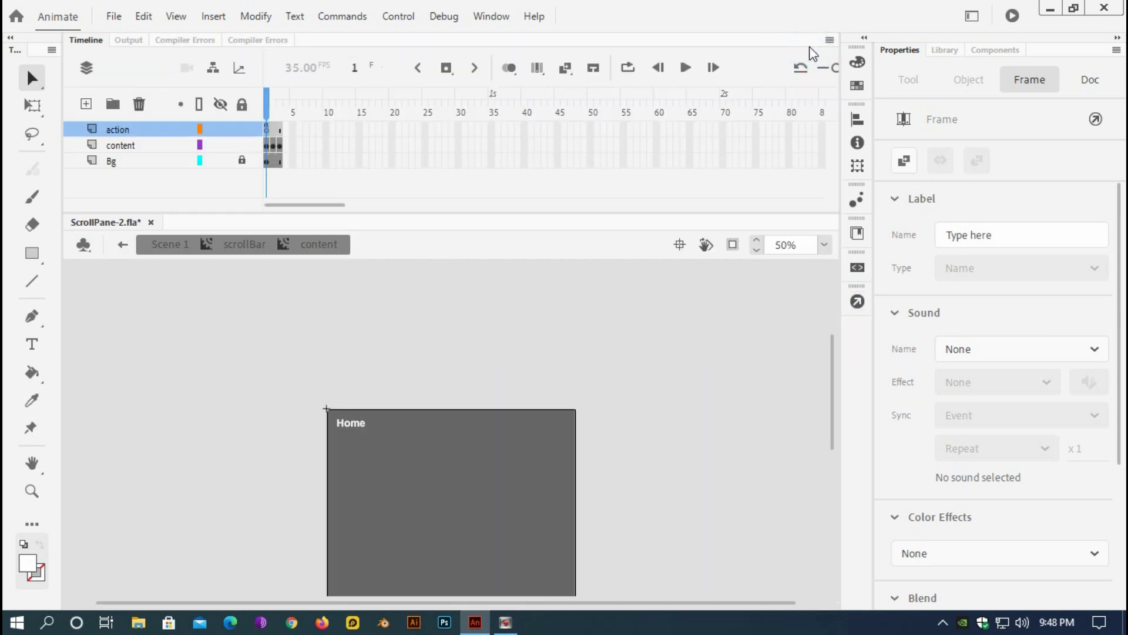
right_click(267, 130)
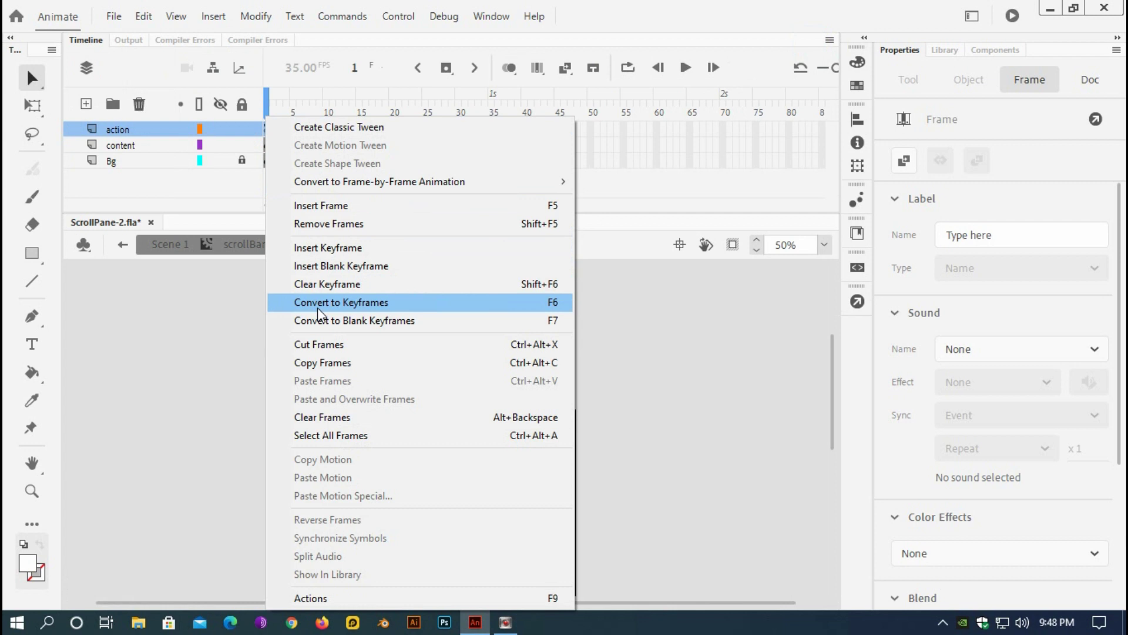
left_click(327, 362)
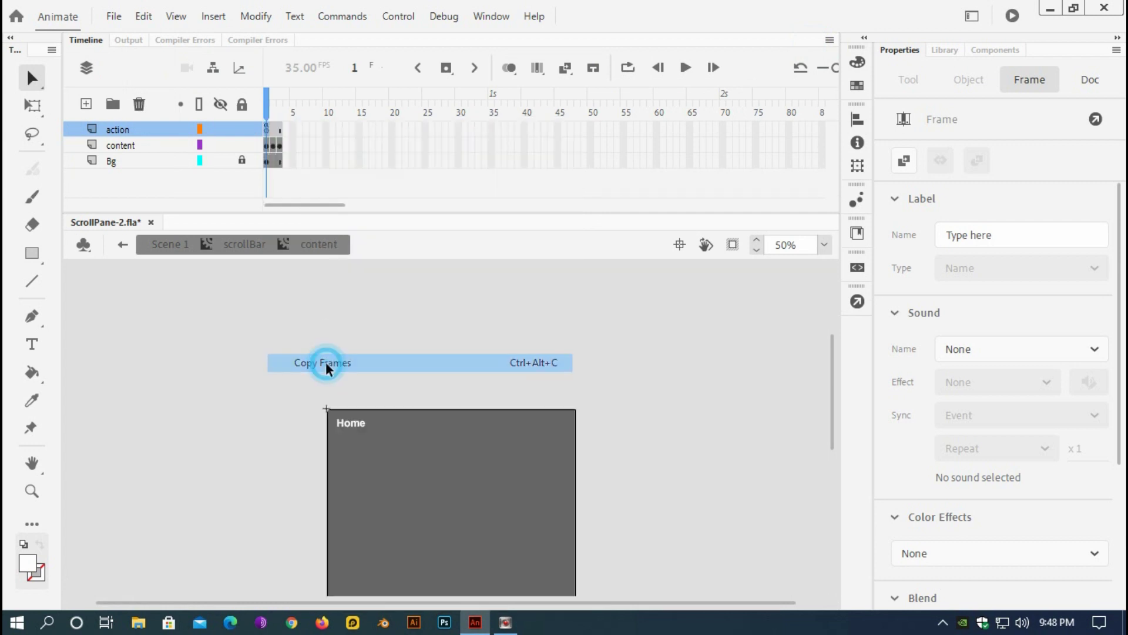
- Paste the stop frame into action layer frames 2 and 3
left_click(274, 128)
right_click(274, 127)
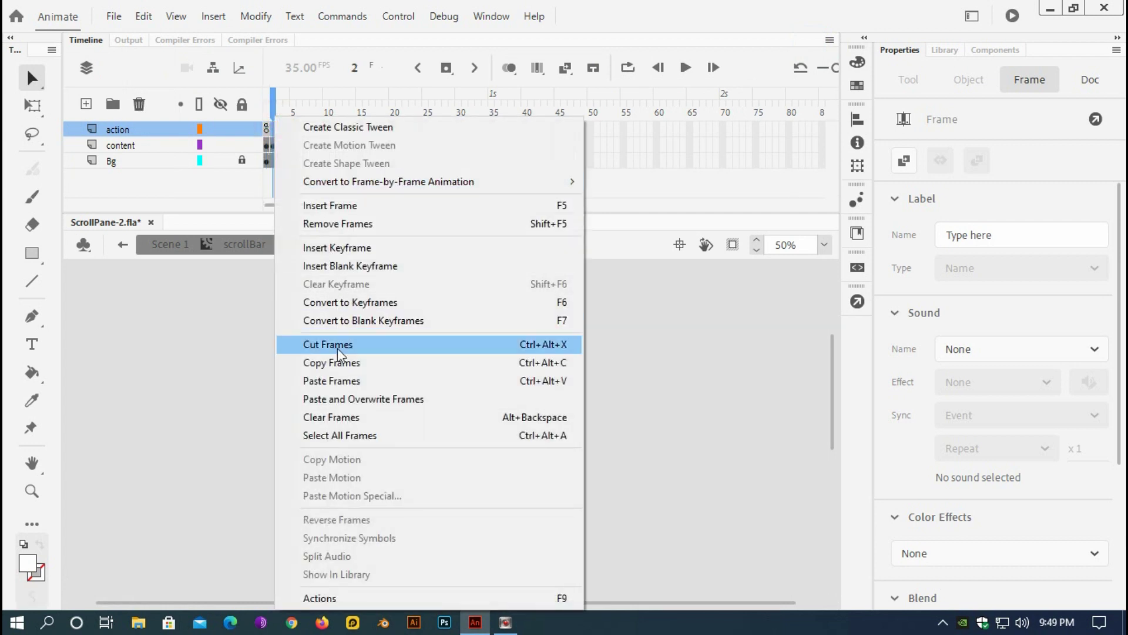
left_click(340, 381)
left_click(280, 129)
right_click(281, 129)
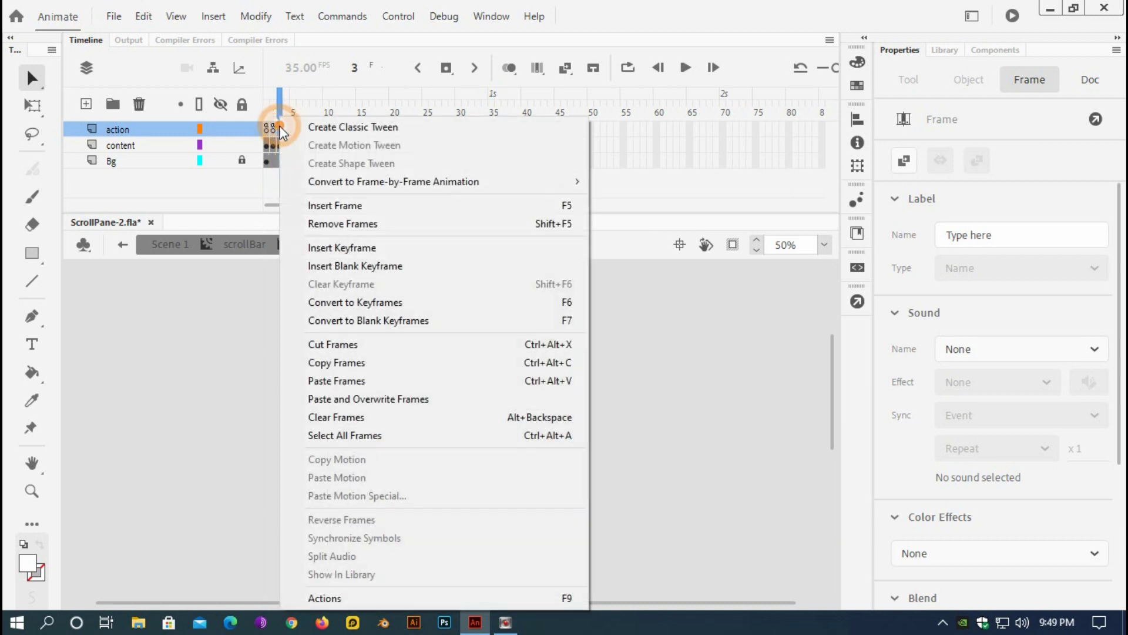
left_click(333, 380)
left_click(533, 355)
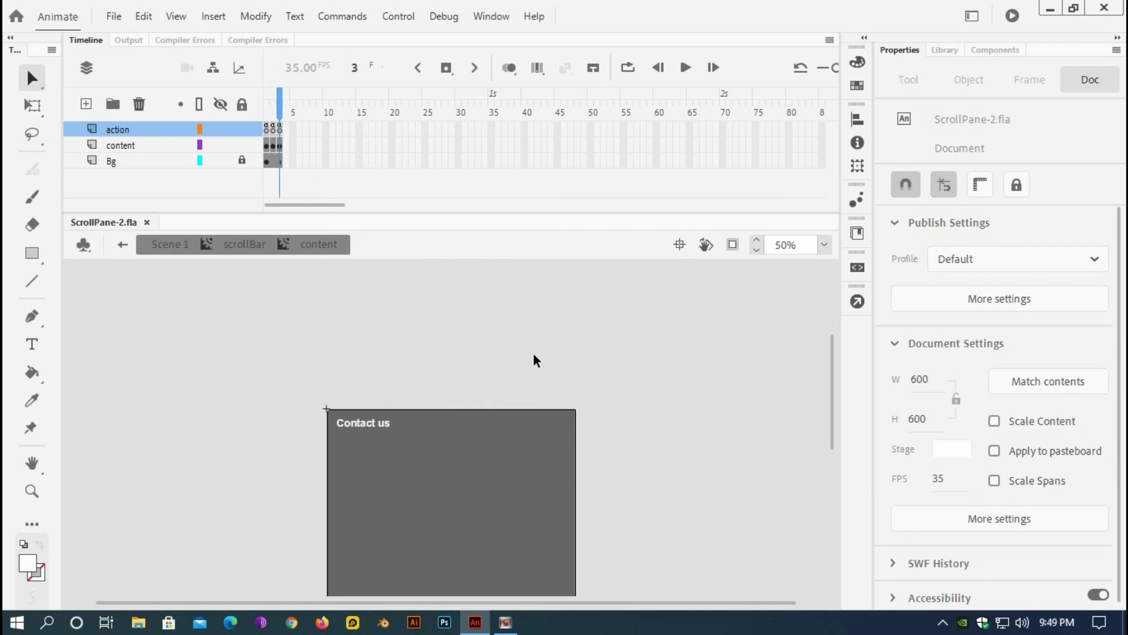
left_click(399, 15)
left_click(418, 174)
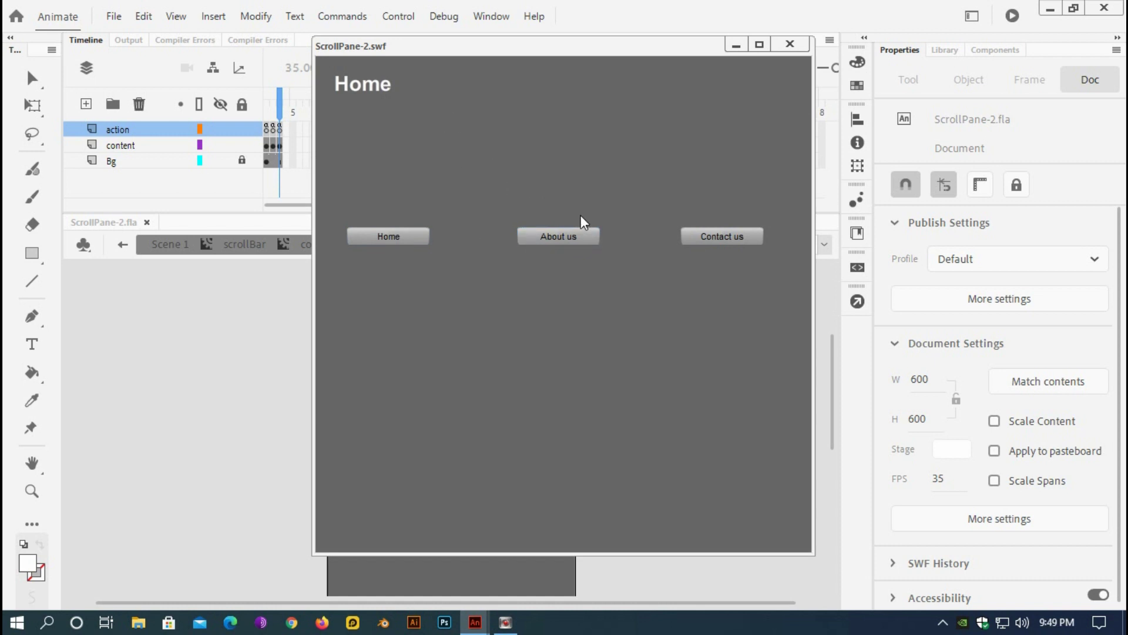
left_click(789, 45)
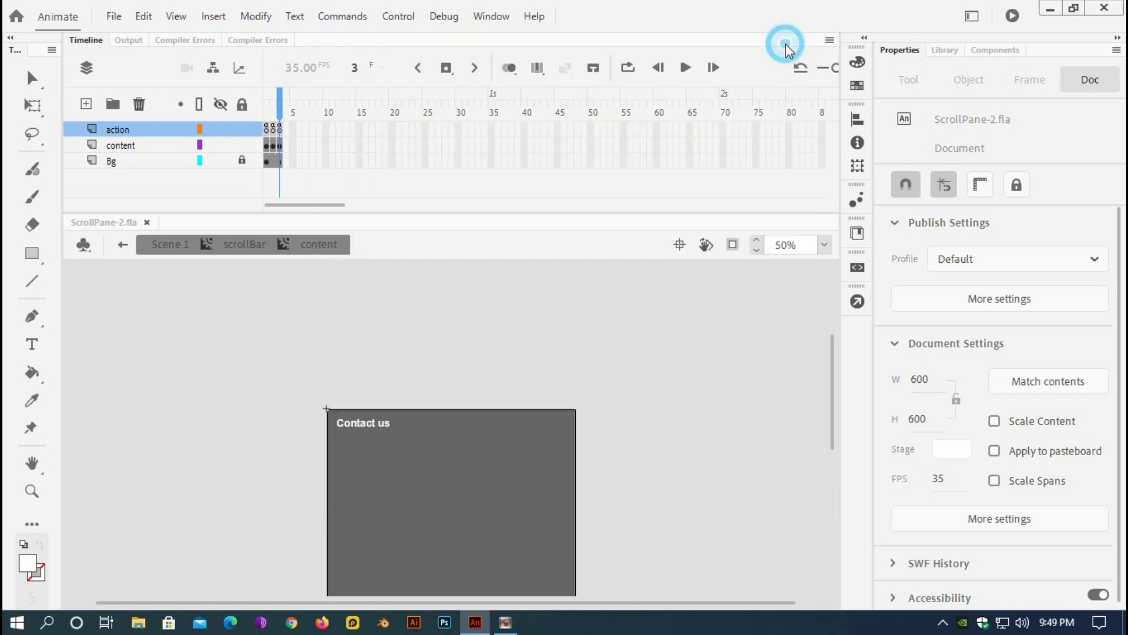
- Return to the scrollBar timeline and continue frame 1's script below the button labels
left_click(247, 248)
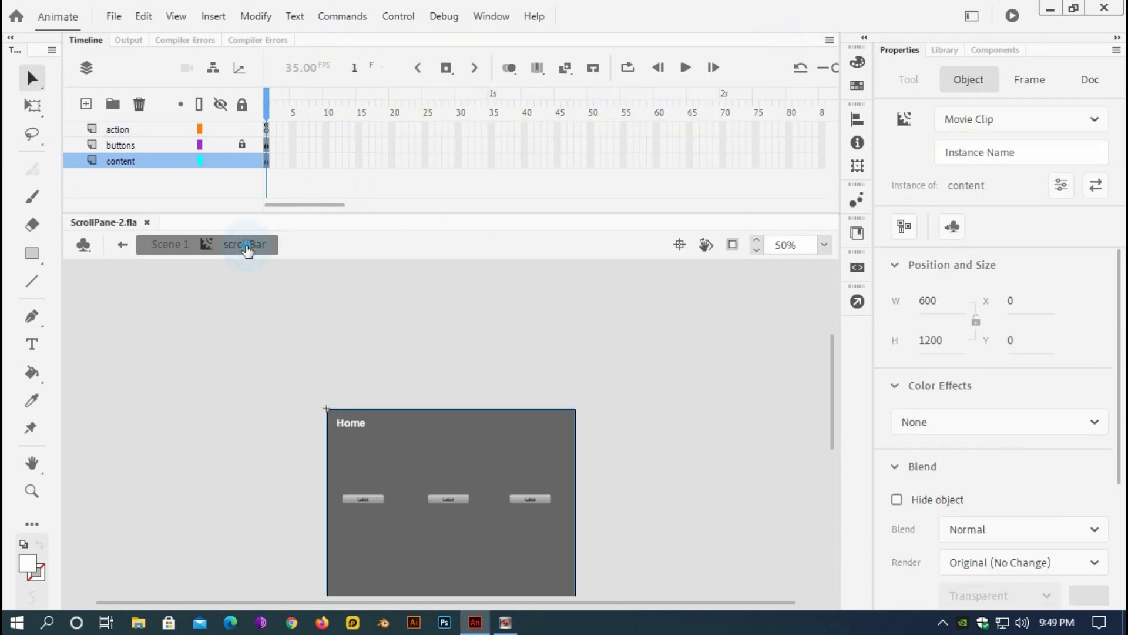
left_click(266, 127)
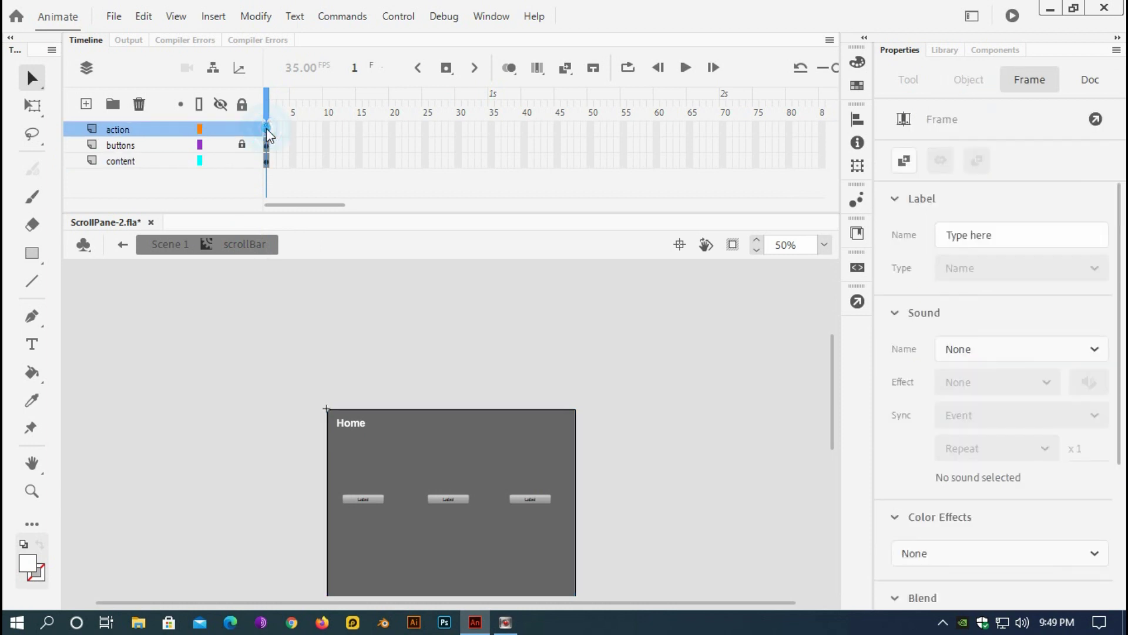
left_click(857, 301)
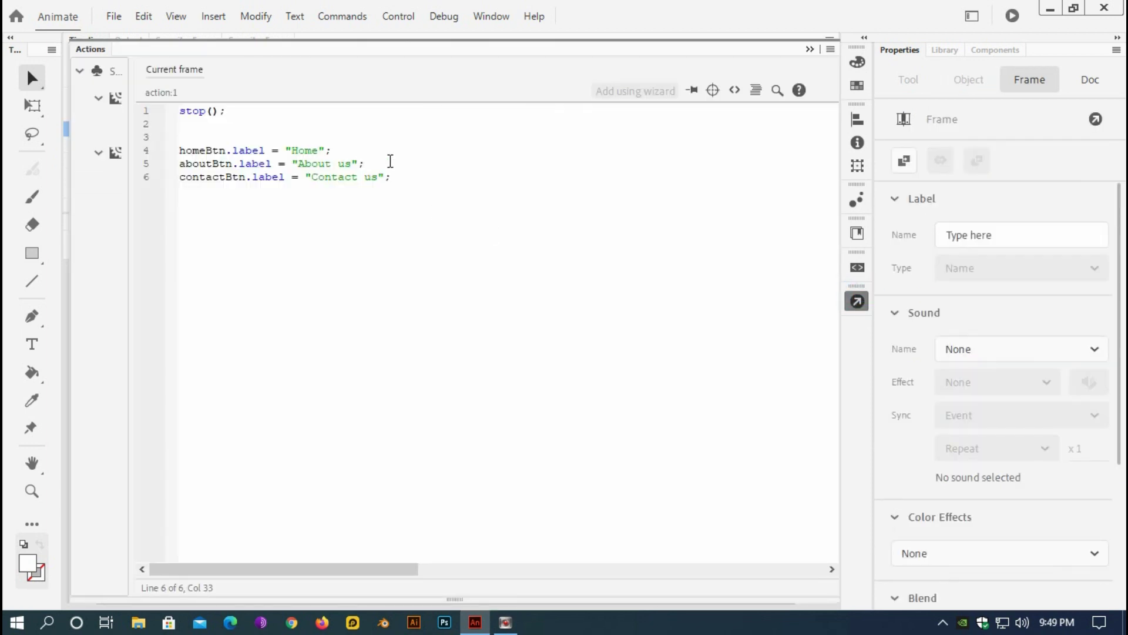
left_click(400, 178)
key("Return")
key("Return")
key("Return")
- Type addEventListener(MouseEvent.CLICK, mouseClickHandler); on line 9 and add new lines below
type("addEventListener")
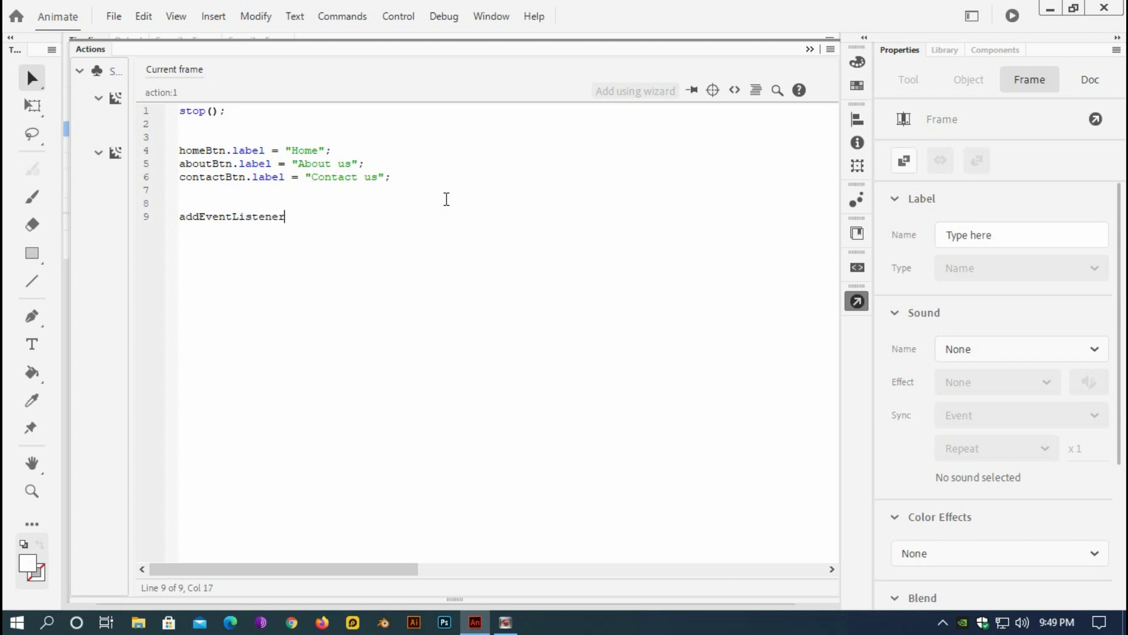
type("(MOus")
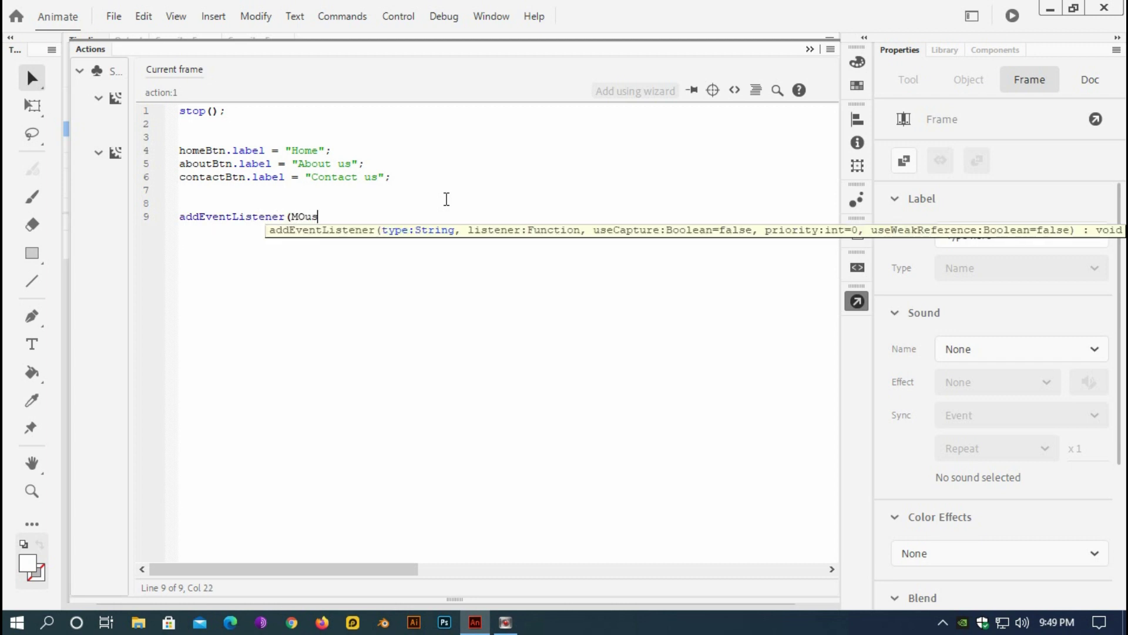
key("BackSpace")
key("BackSpace")
key("BackSpace")
type("ouseEvent.CLICK, ")
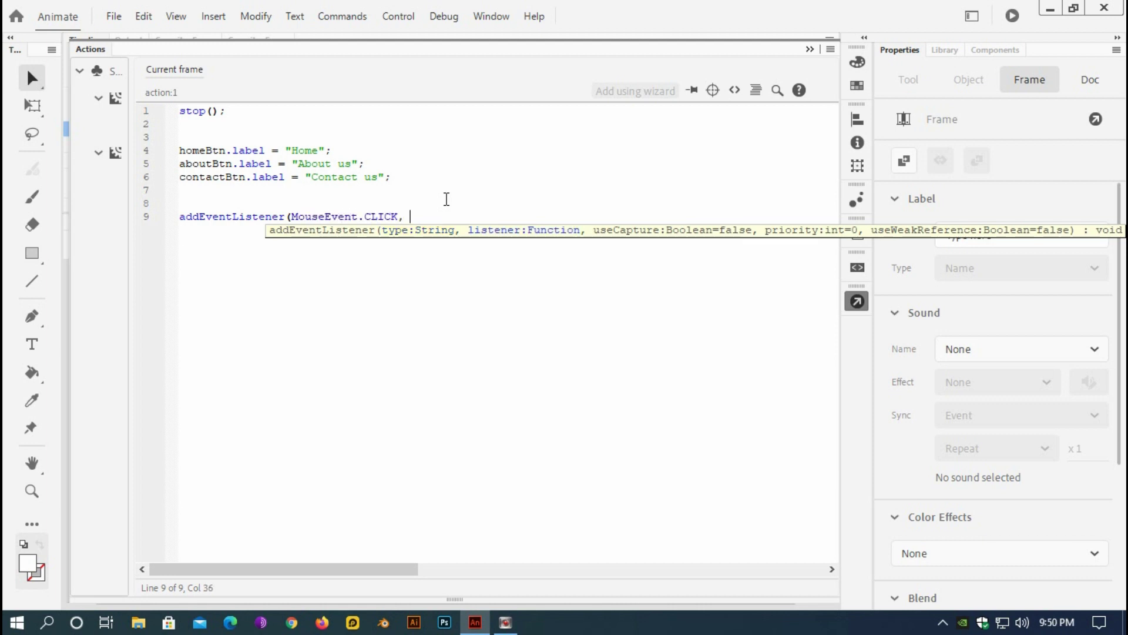
type("mouseClickHandler);")
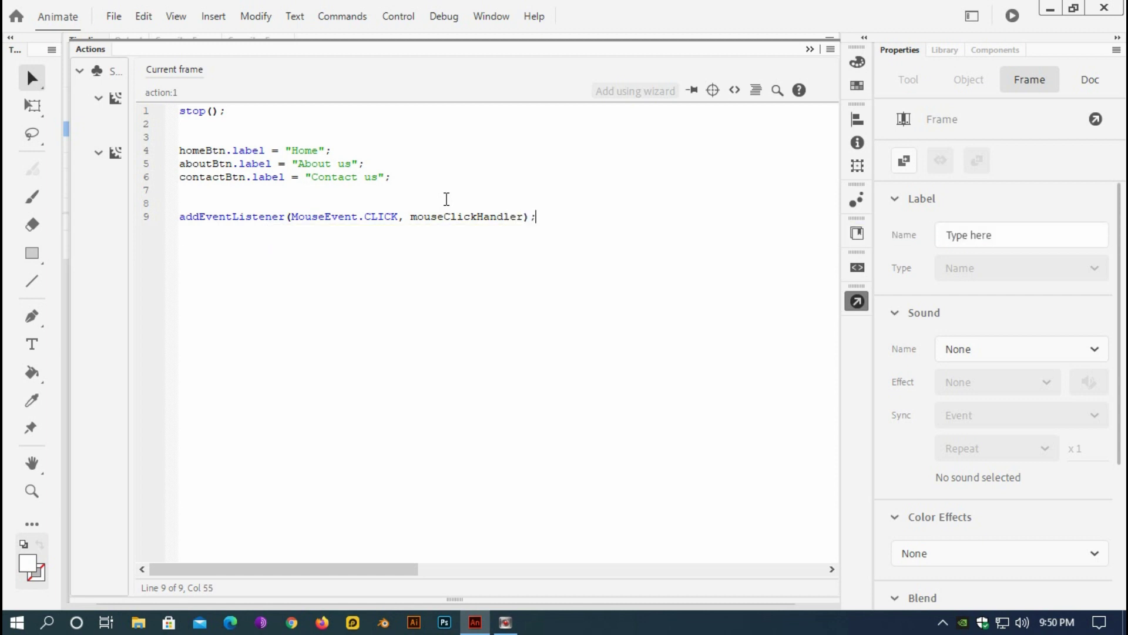
double_click(464, 216)
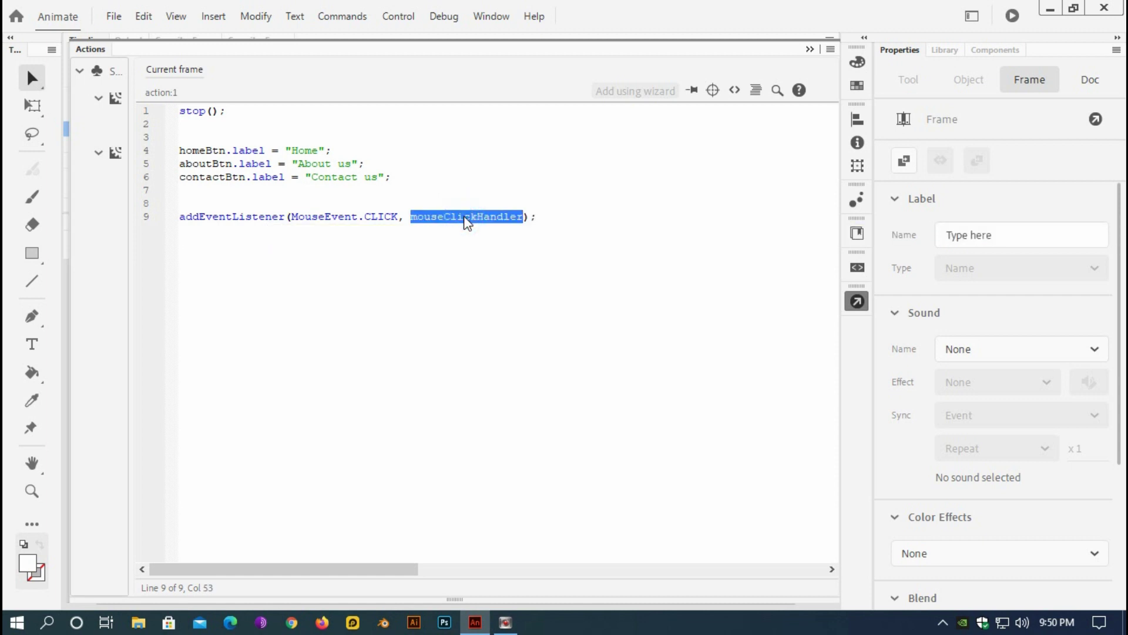
left_click(225, 251)
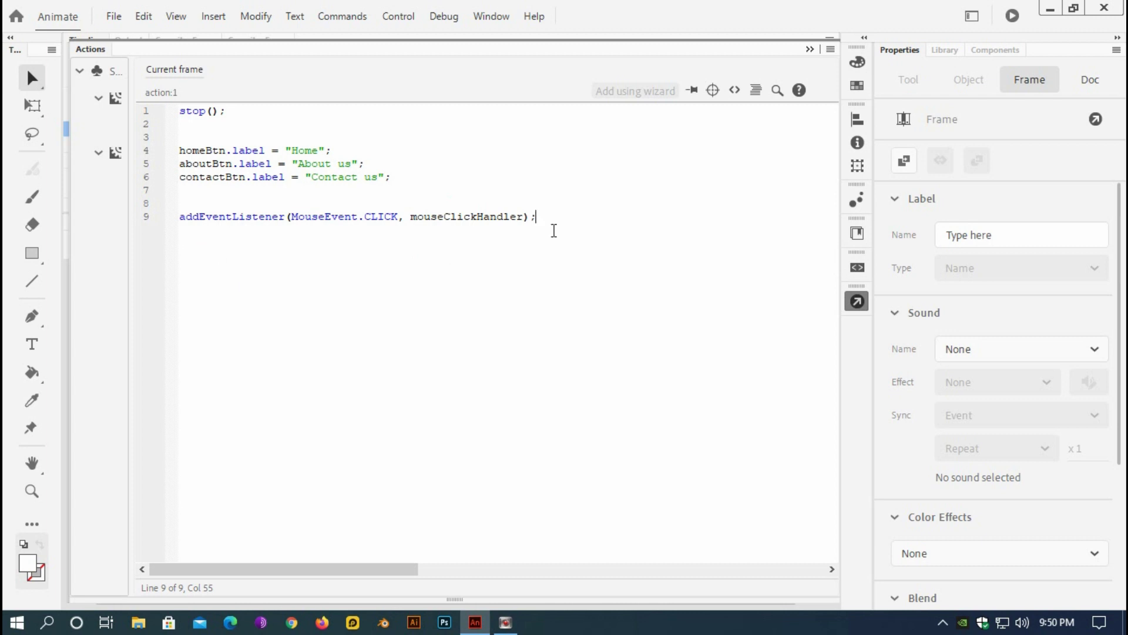
key("Return")
key("Return")
- Write the function mouseClickHandler(e:MouseEvent){ header, accepting the MouseEvent code hint
type("function")
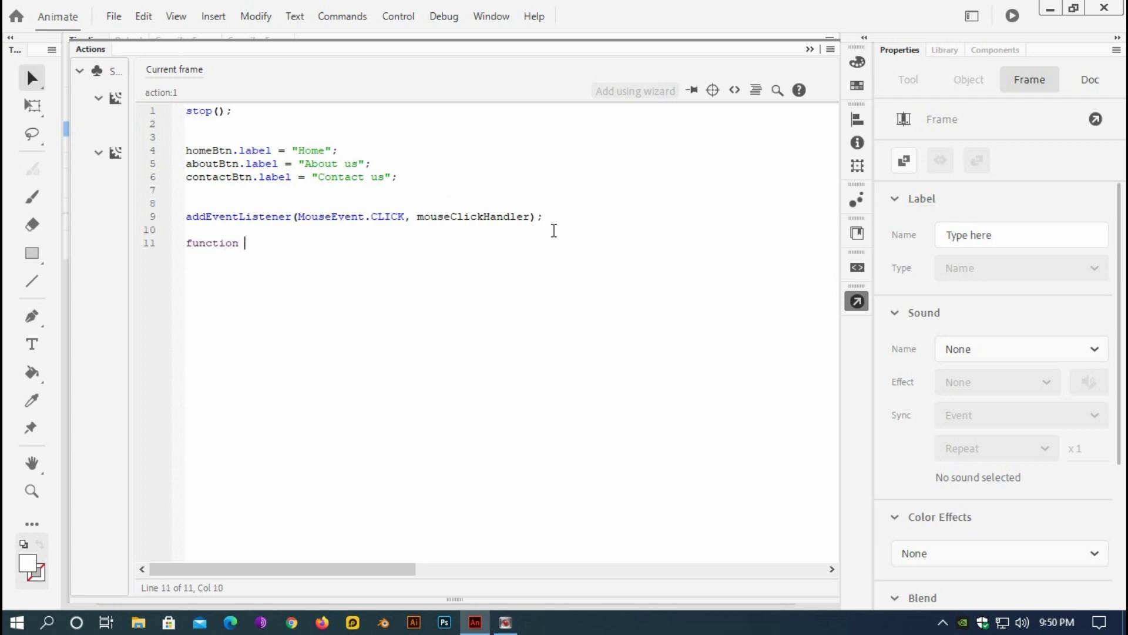
key("ctrl+v")
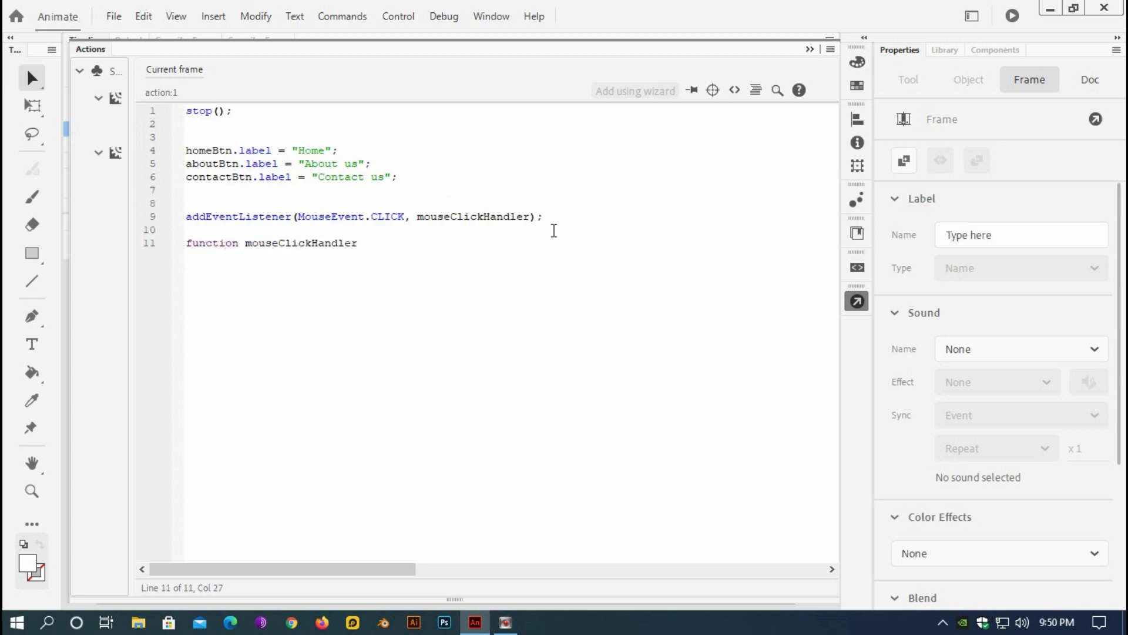
type("(e:MOus")
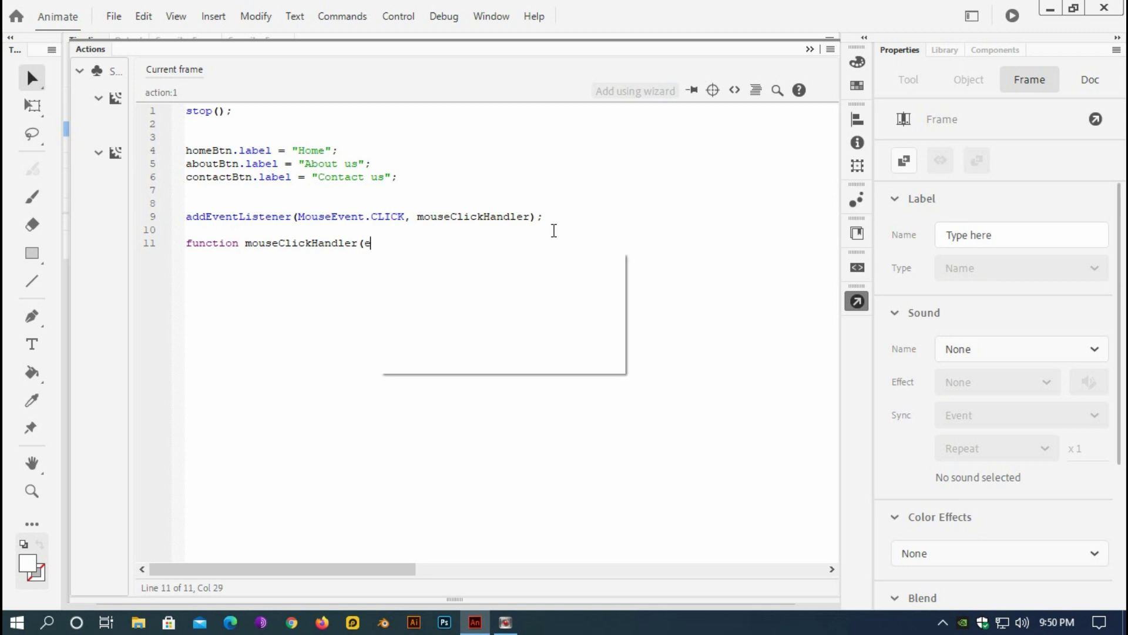
key("BackSpace")
key("BackSpace")
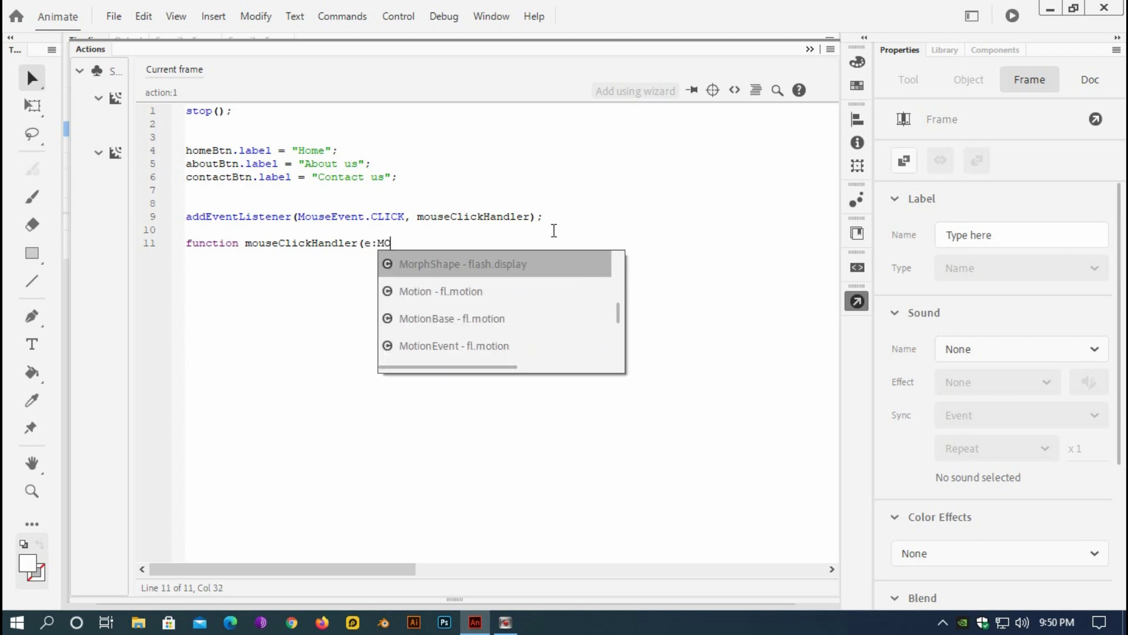
key("BackSpace")
type("ouse")
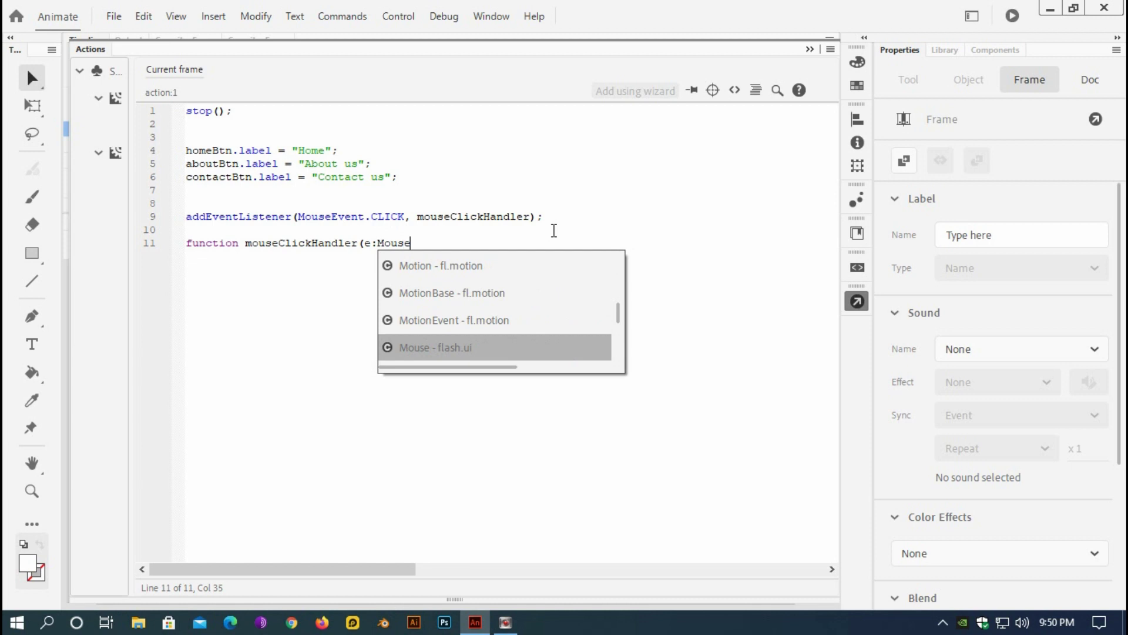
type("e")
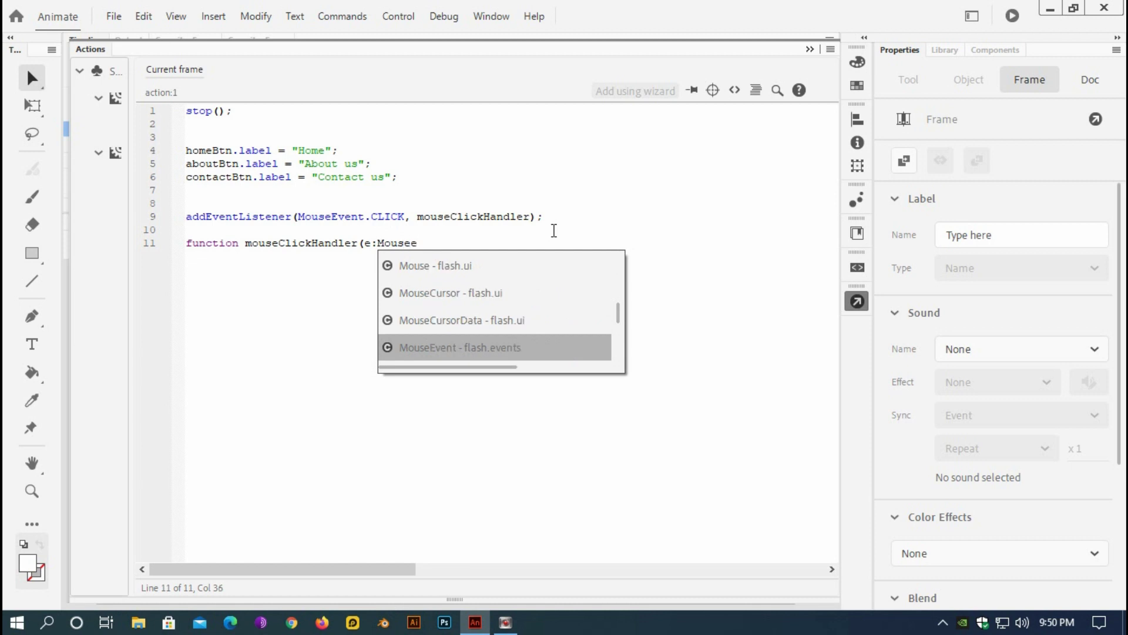
key("Return")
type("){")
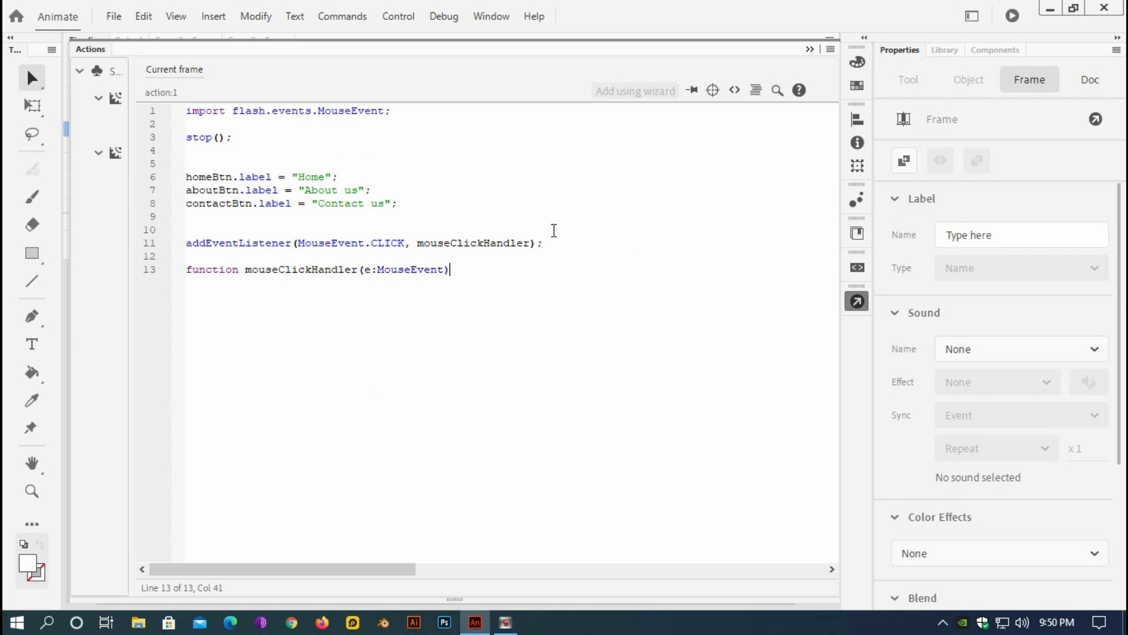
key("Return")
key("Return")
- Inside the function, add a switch(e.target){ block holding an empty case: and break;
type("swit")
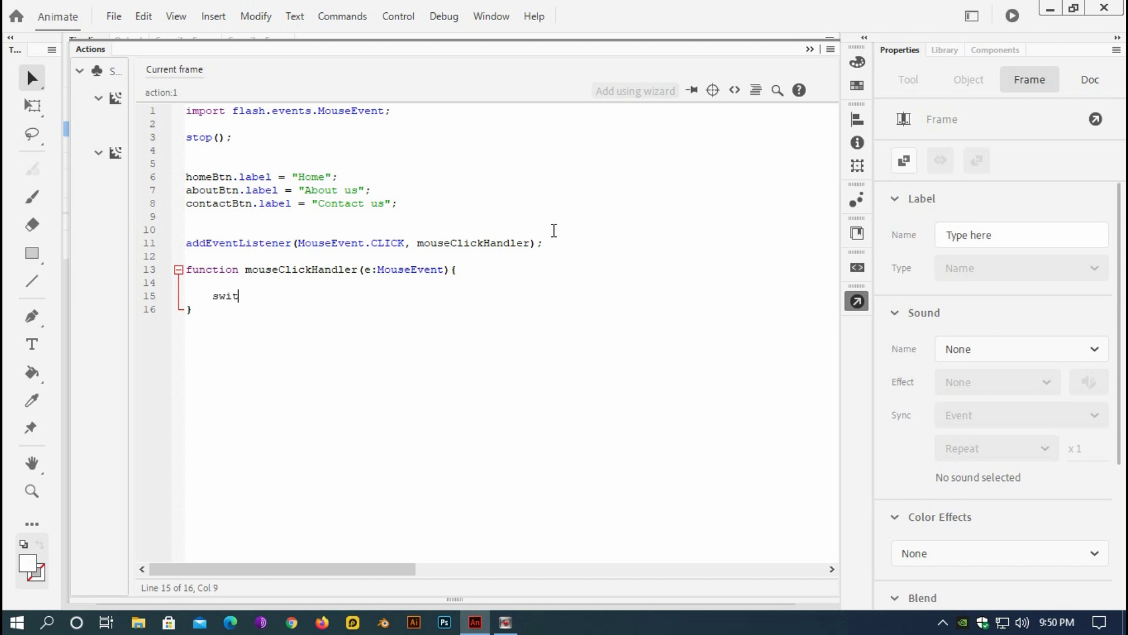
type("ch(e.")
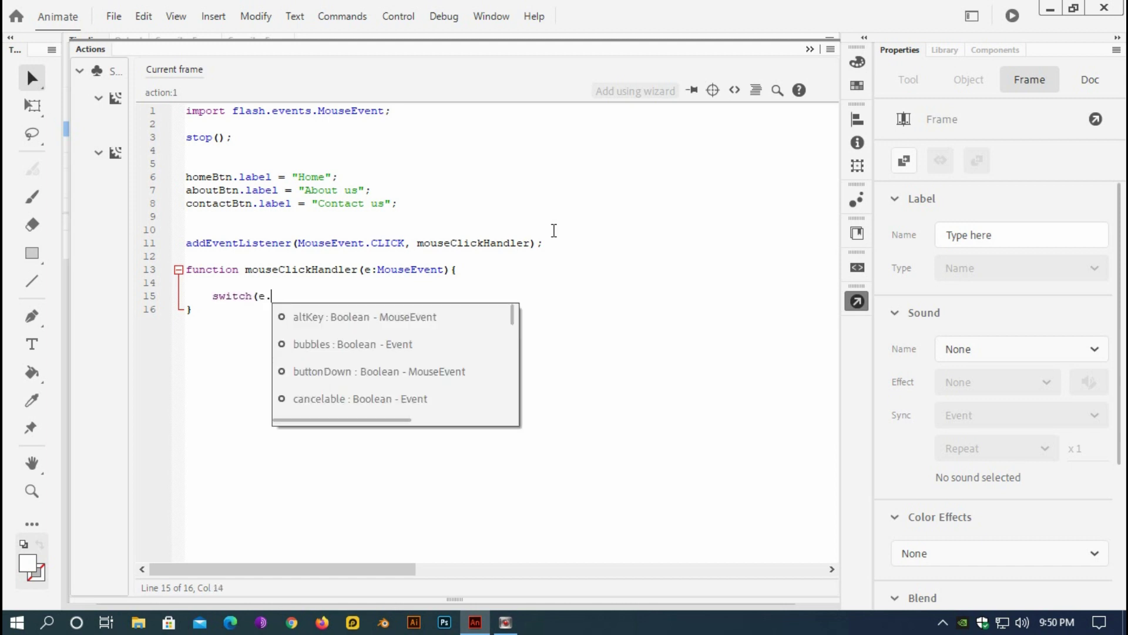
type("target")
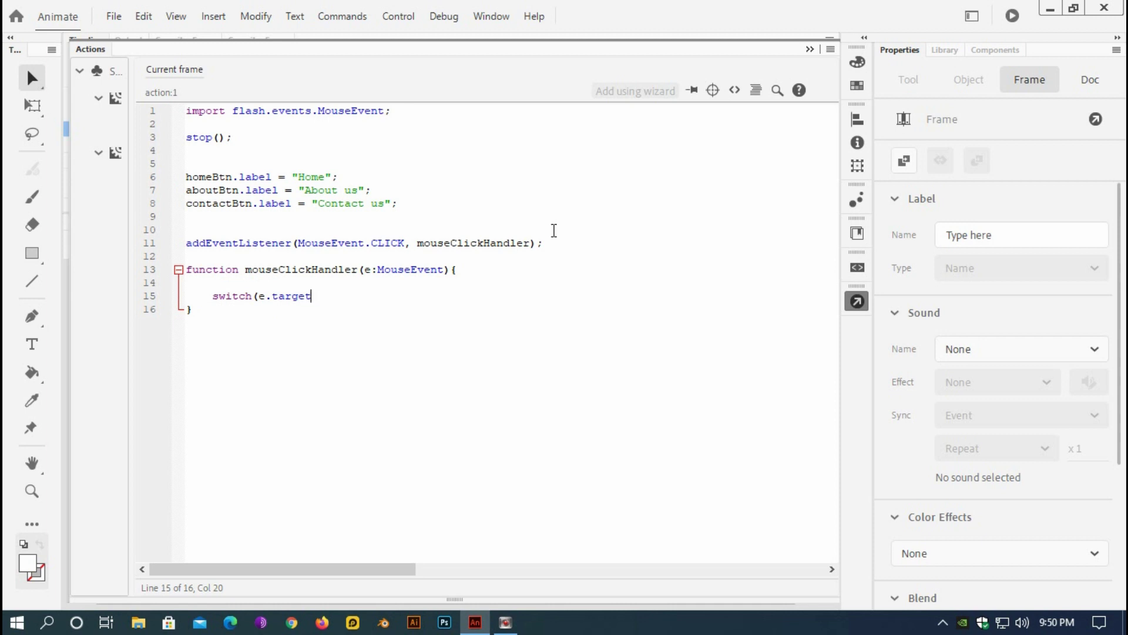
type("){")
key("Return")
key("Return")
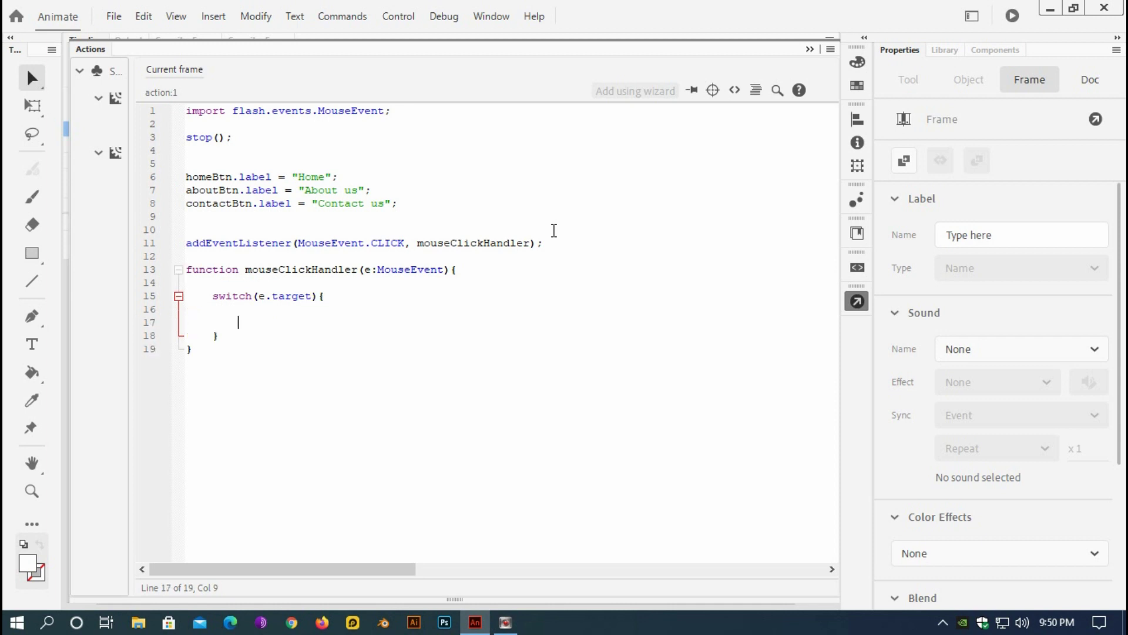
type("case:")
key("Return")
type("break;")
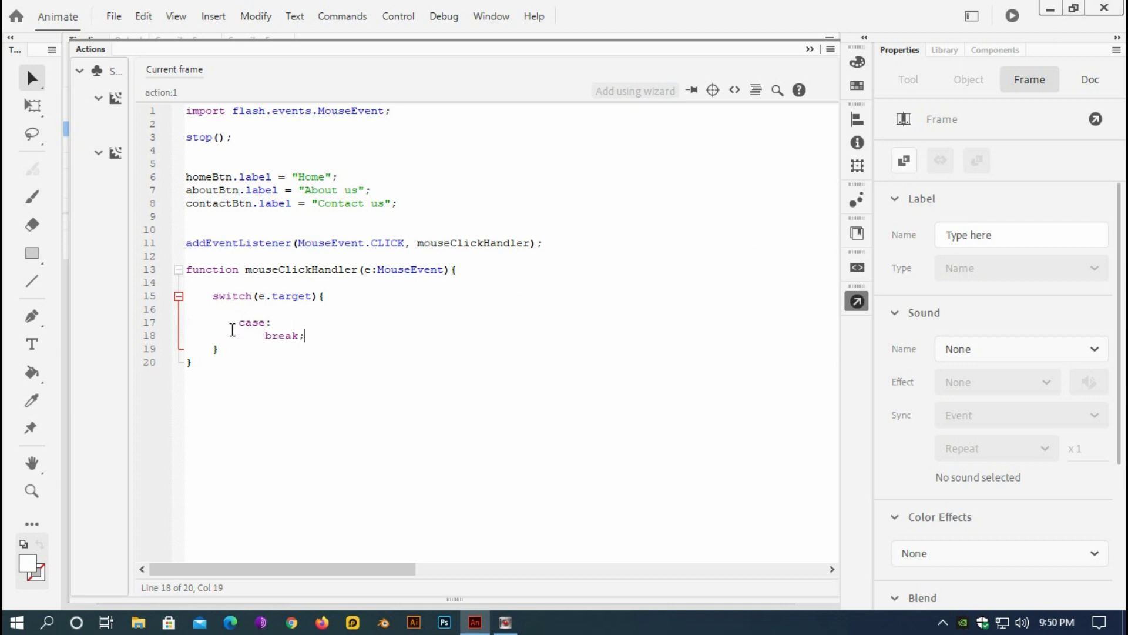
- Duplicate the case/break block twice so the switch has three cases
left_click_drag(235, 327, 317, 333)
key("ctrl+c")
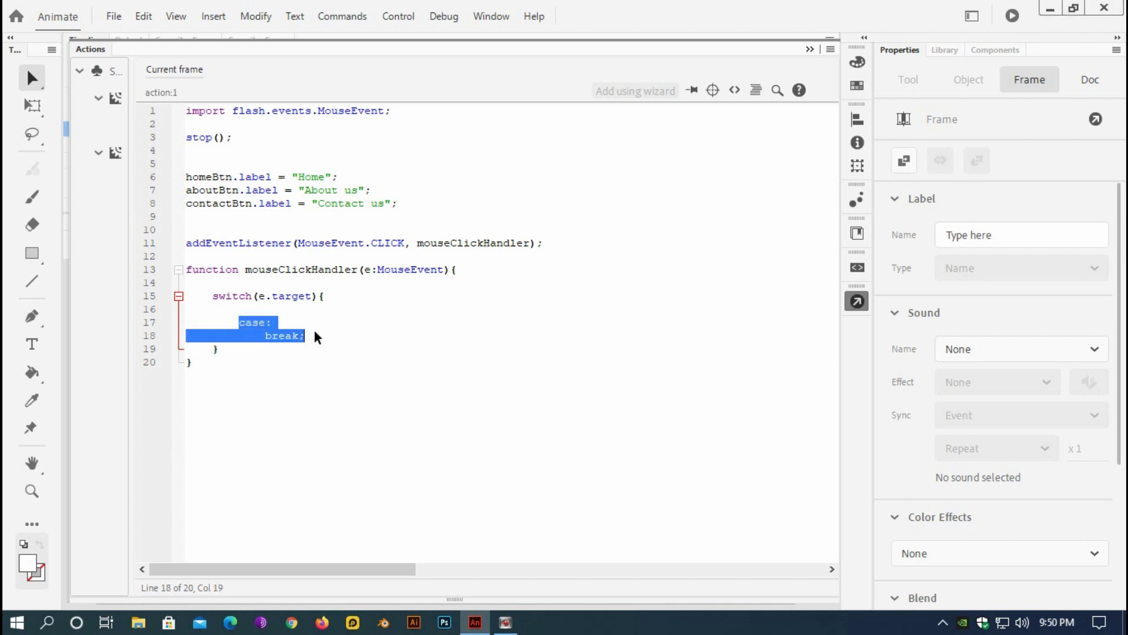
left_click(309, 338)
key("Return")
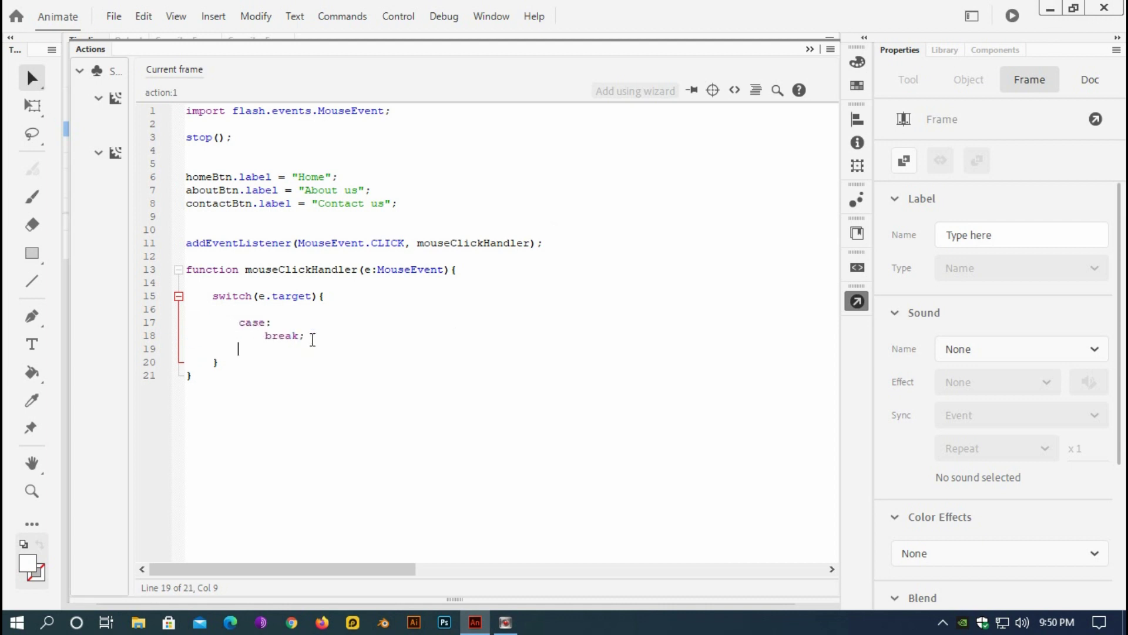
key("Return")
key("ctrl+v")
key("Return")
key("Return")
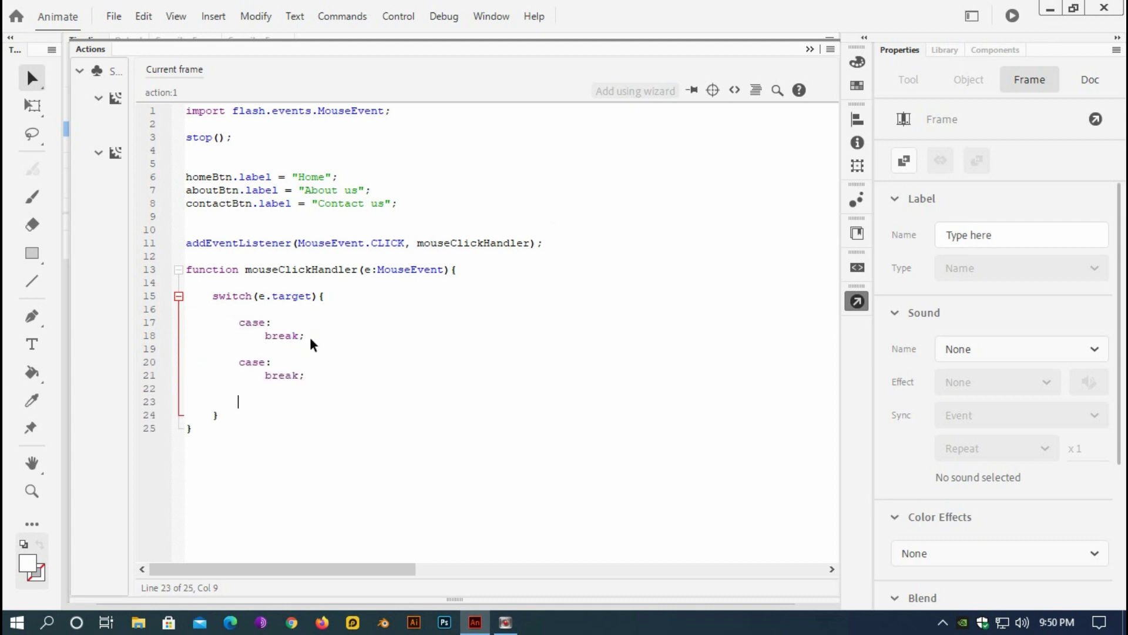
key("ctrl+v")
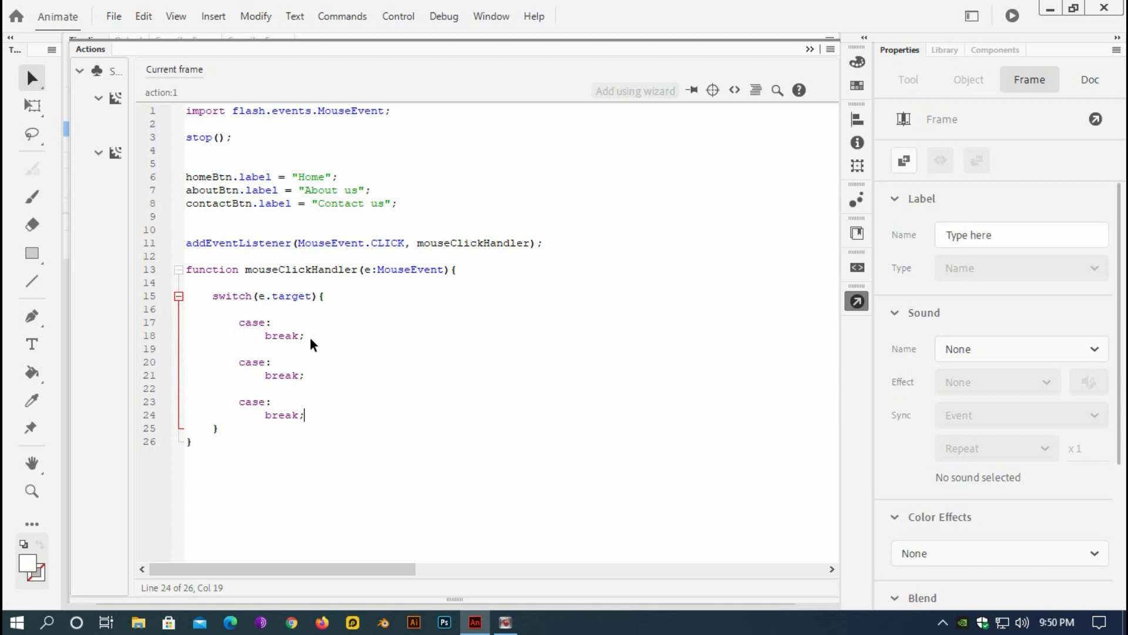
- Label the cases homeBtn, aboutBtn and contactBtn, then open a blank line under homeBtn
left_click(264, 323)
double_click(206, 177)
key("ctrl+c")
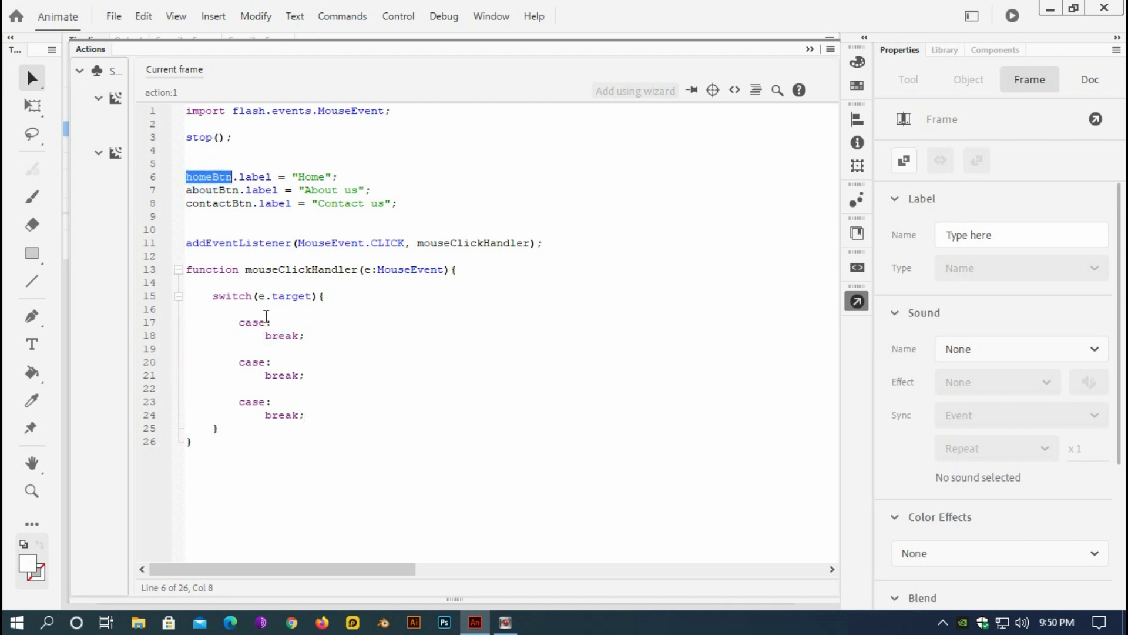
left_click(264, 322)
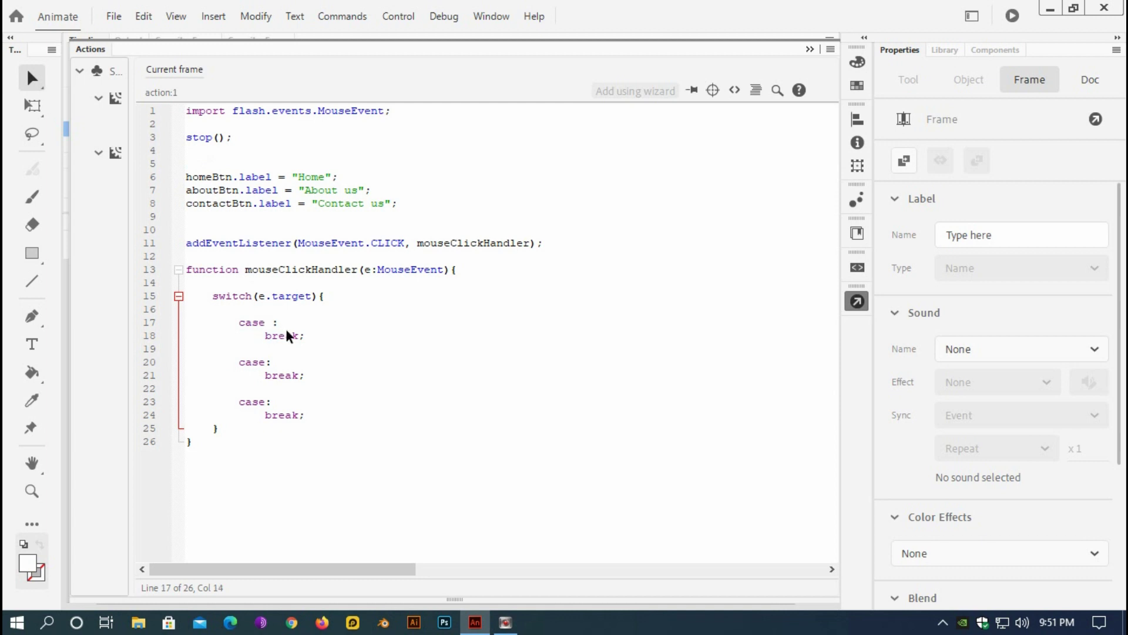
key("ctrl+v")
left_click(264, 362)
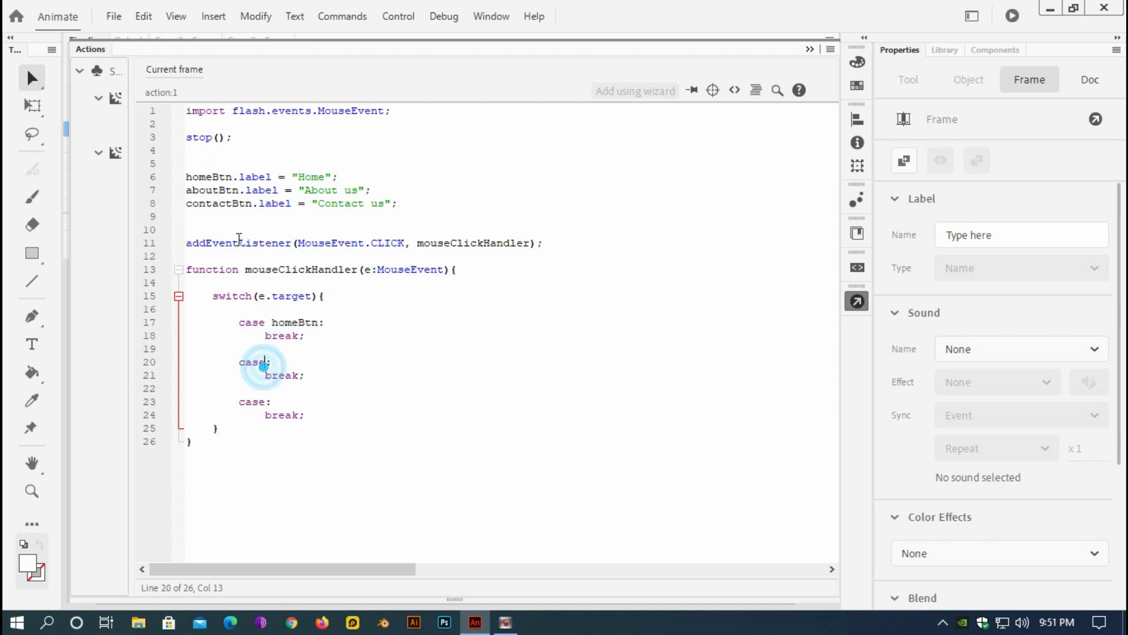
double_click(212, 190)
key("ctrl+c")
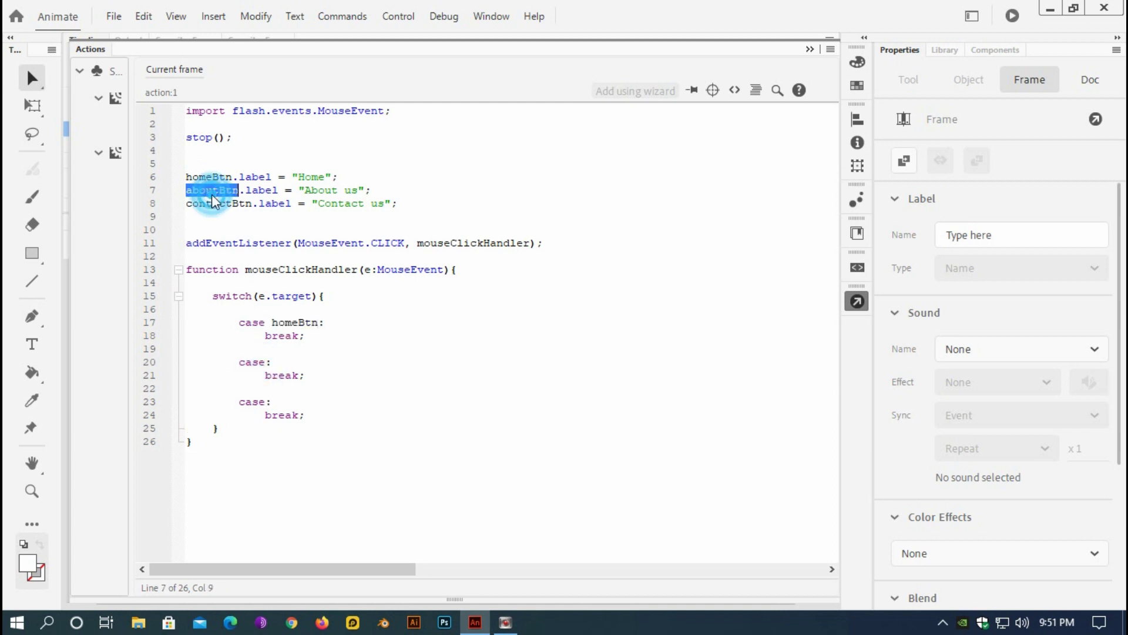
left_click(270, 363)
key("ctrl+v")
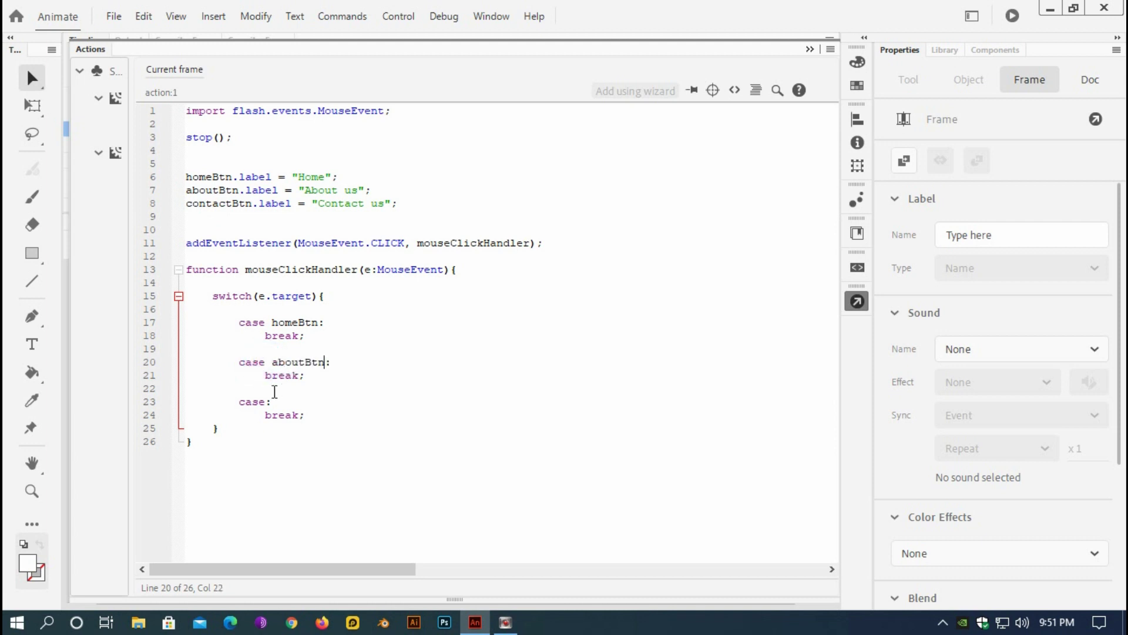
left_click(266, 402)
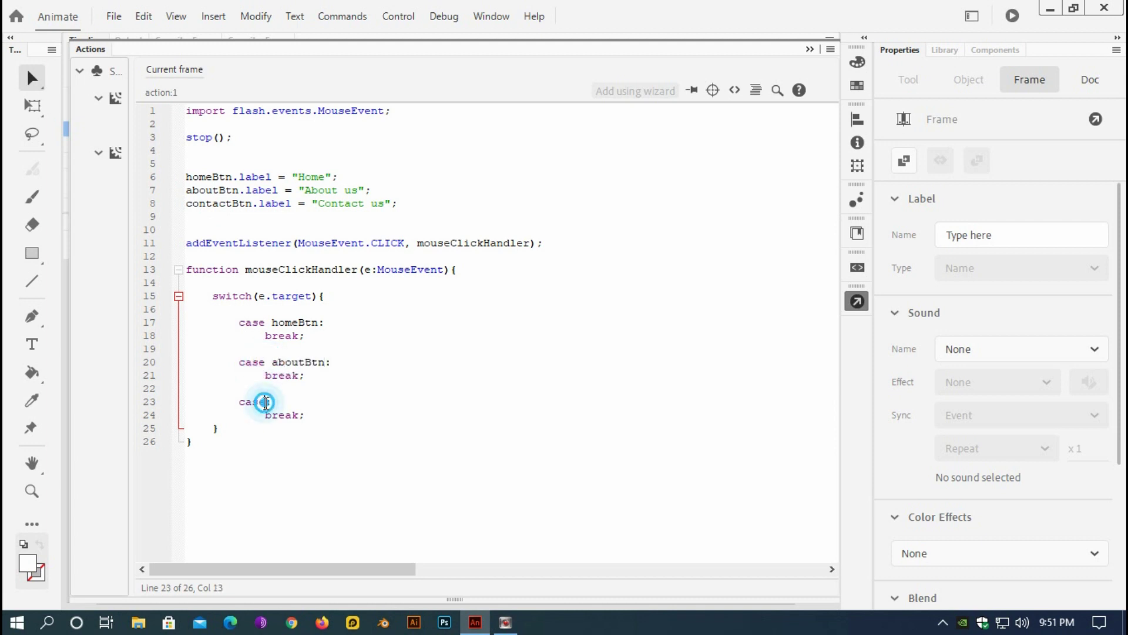
double_click(217, 204)
key("ctrl+c")
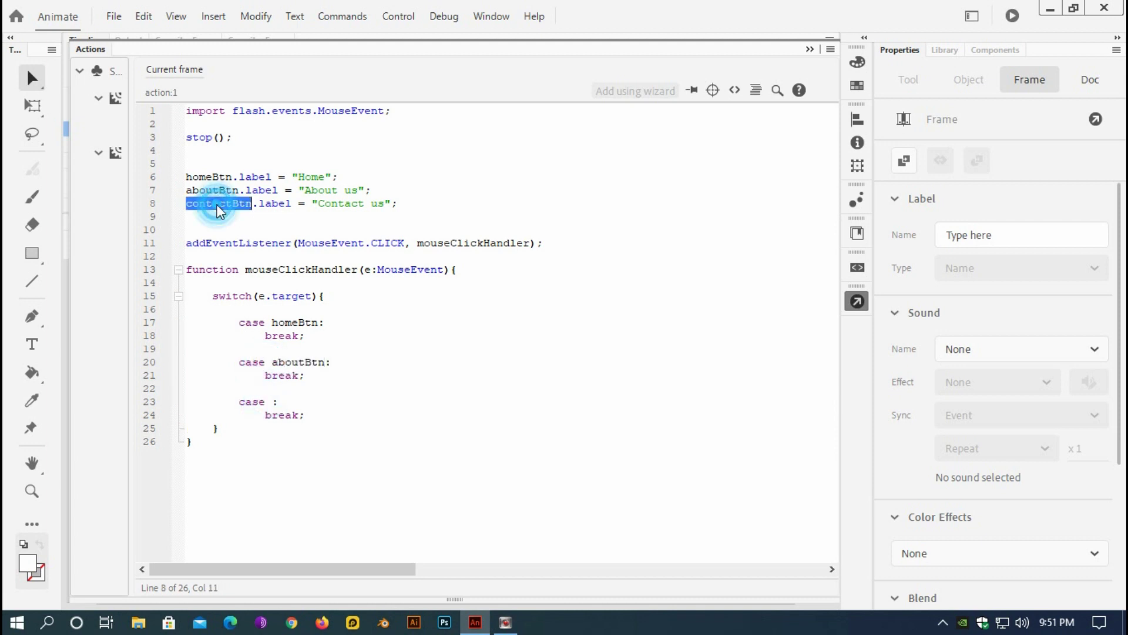
left_click(273, 402)
key("ctrl+v")
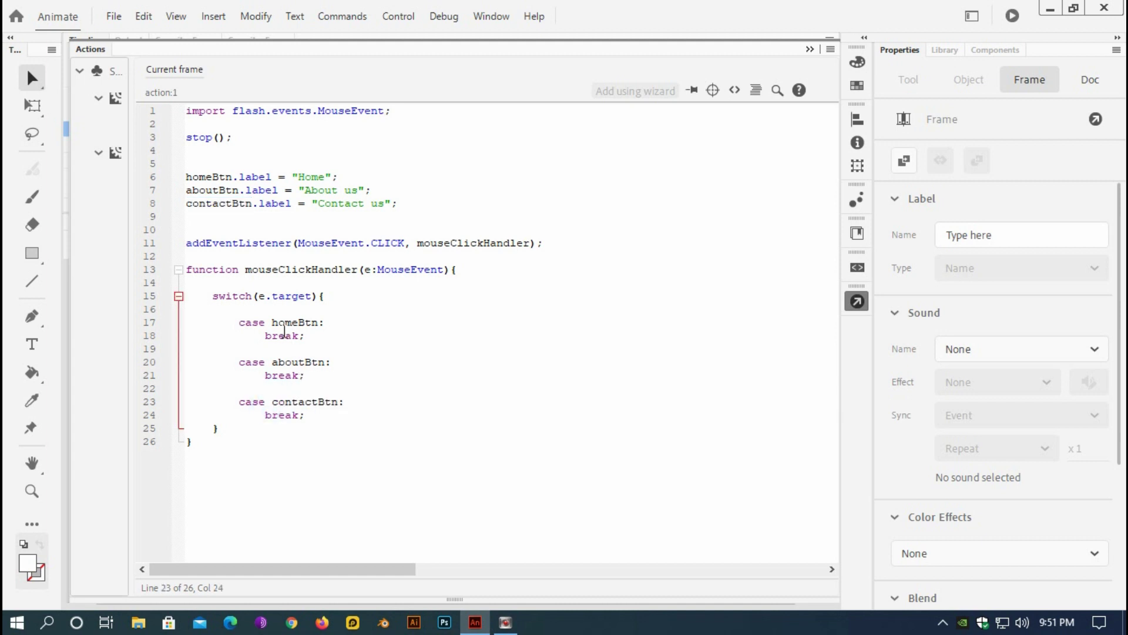
left_click(331, 322)
key("Return")
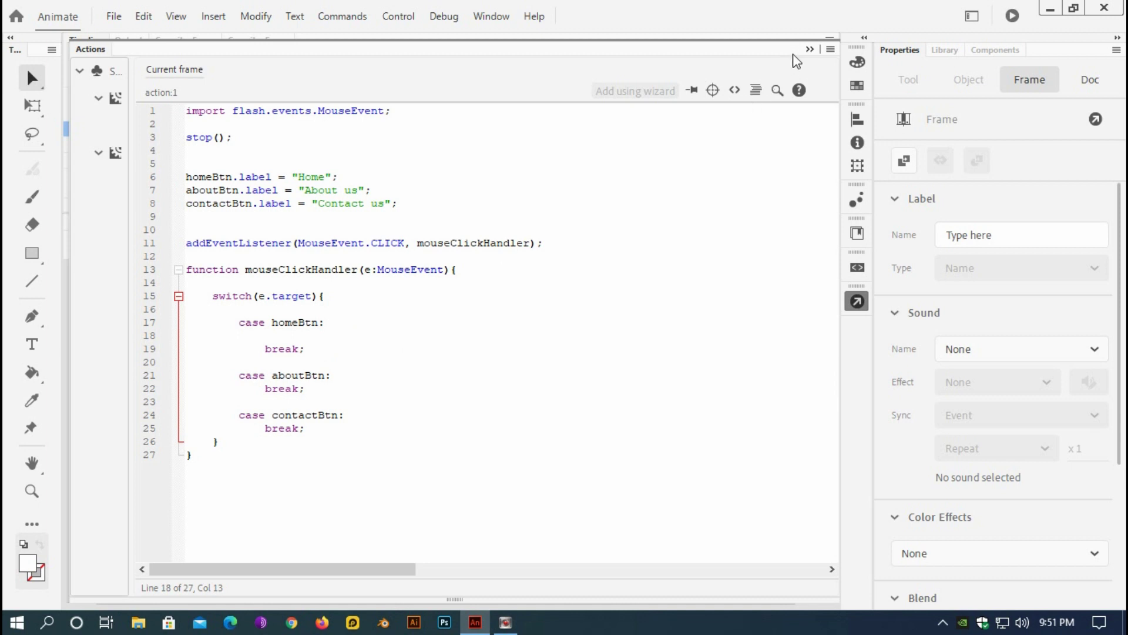
- Collapse the Actions panel and select the 600 × 1200 content movie clip on the content layer
left_click(810, 49)
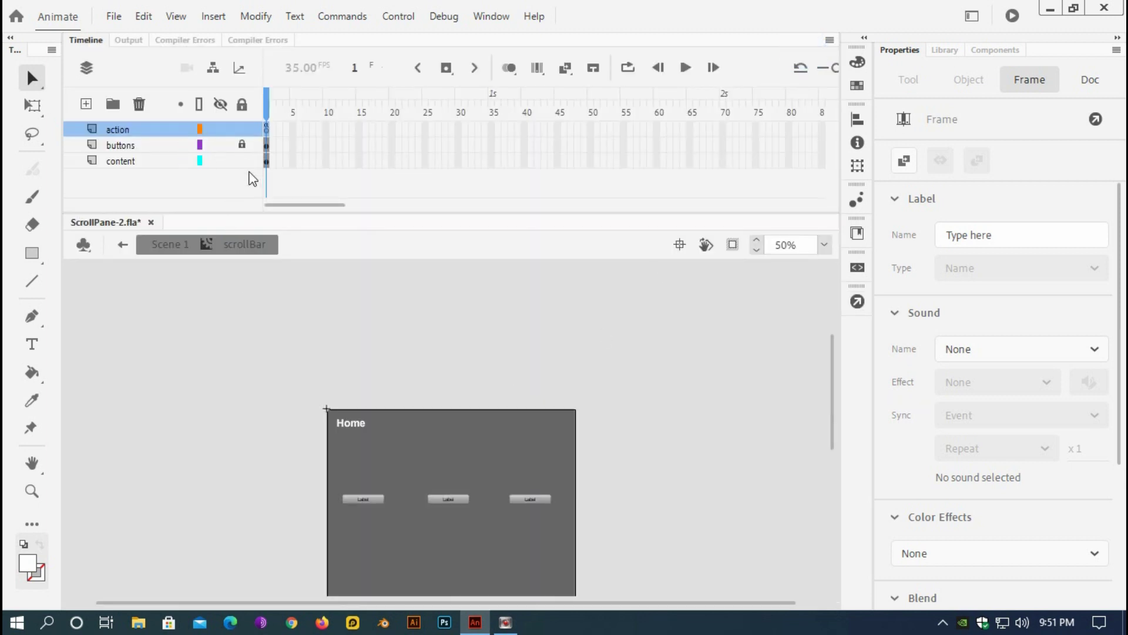
left_click(267, 161)
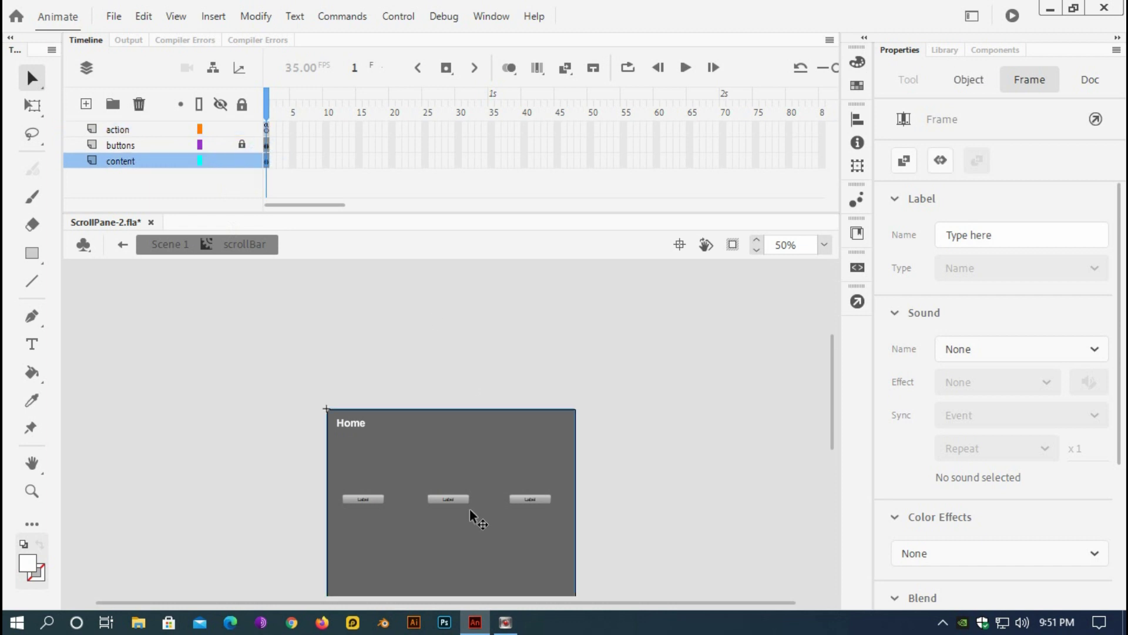
left_click(472, 459)
scroll(472, 460, "down", 2)
scroll(471, 458, "up", 1)
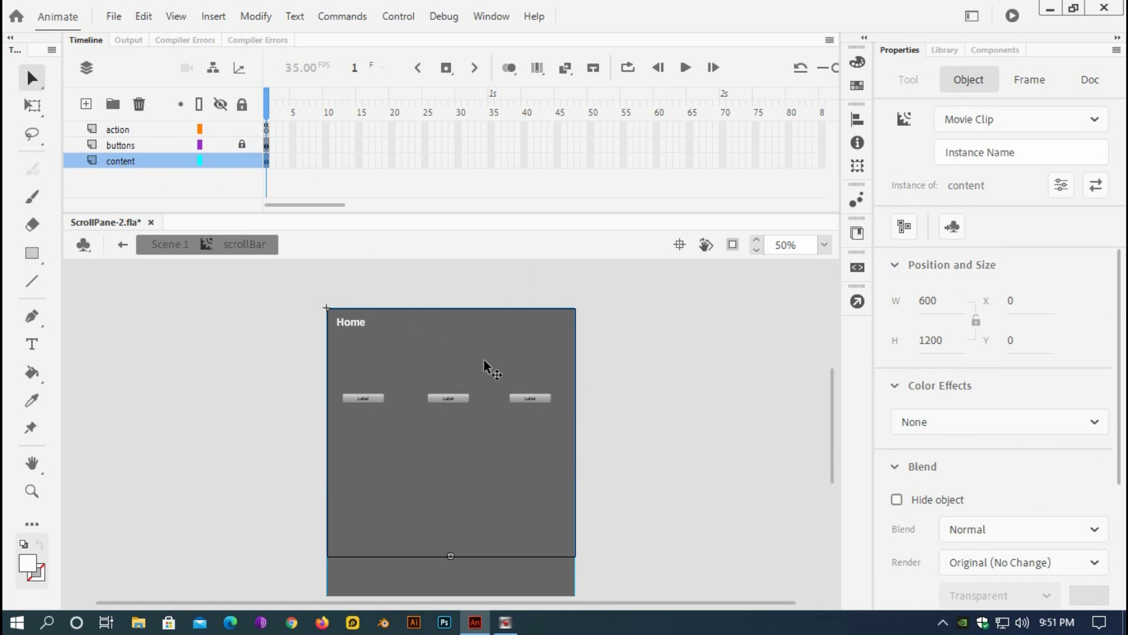
- Give the 600 × 1200 content movie clip the instance name 'content'
left_click(953, 151)
type("content")
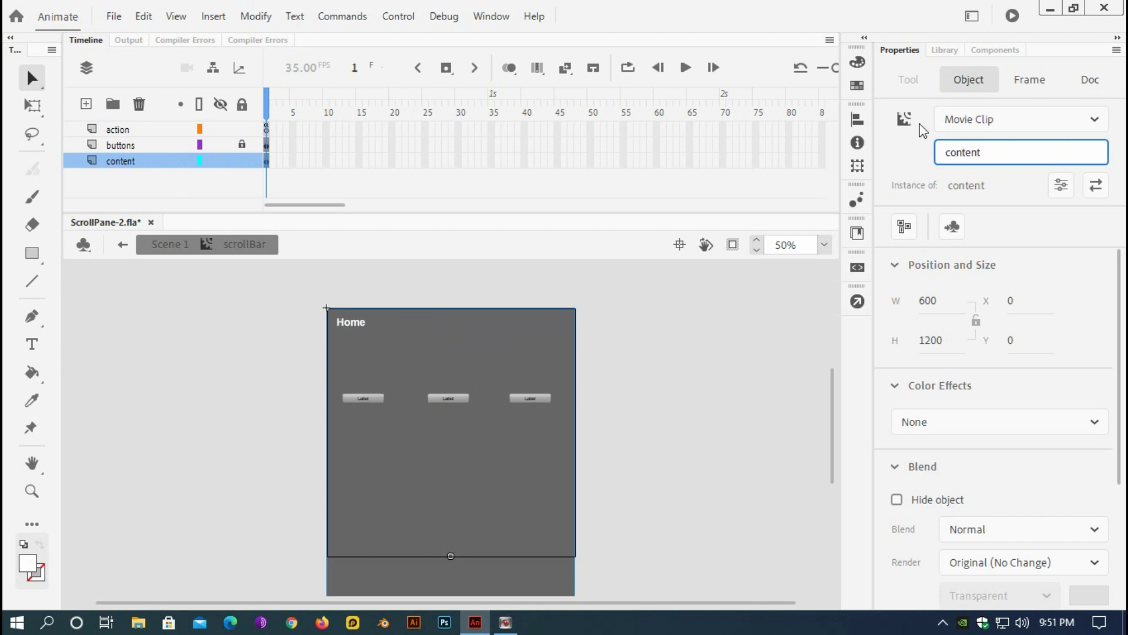
left_click(496, 335)
left_click(268, 130)
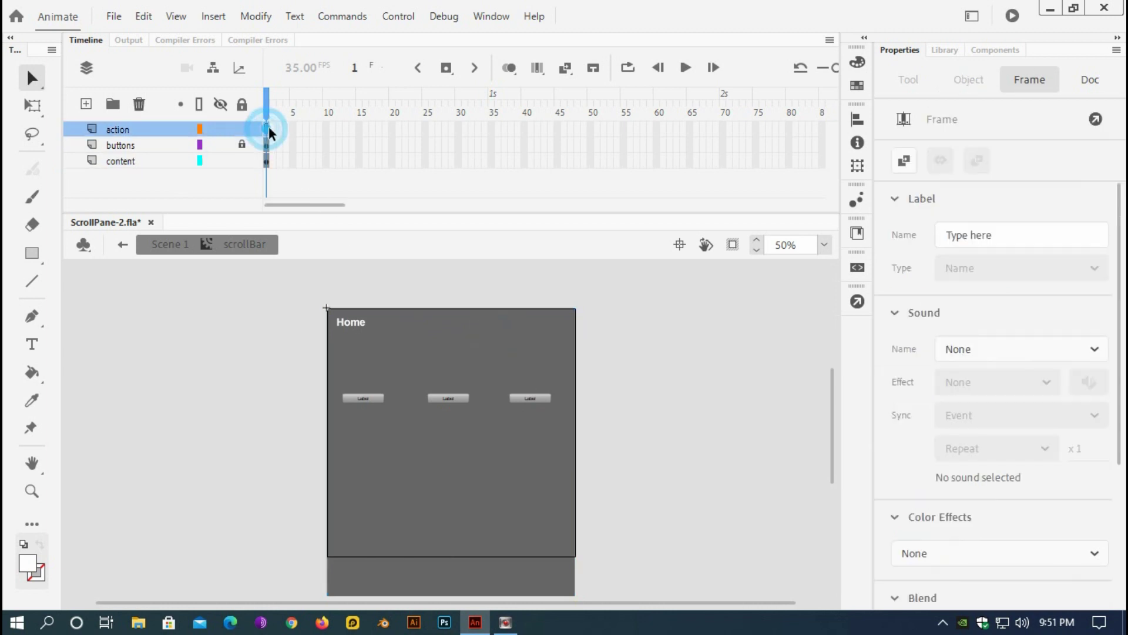
- Add content.gotoAndStop(1); under the homeBtn case and copy that statement
left_click(857, 301)
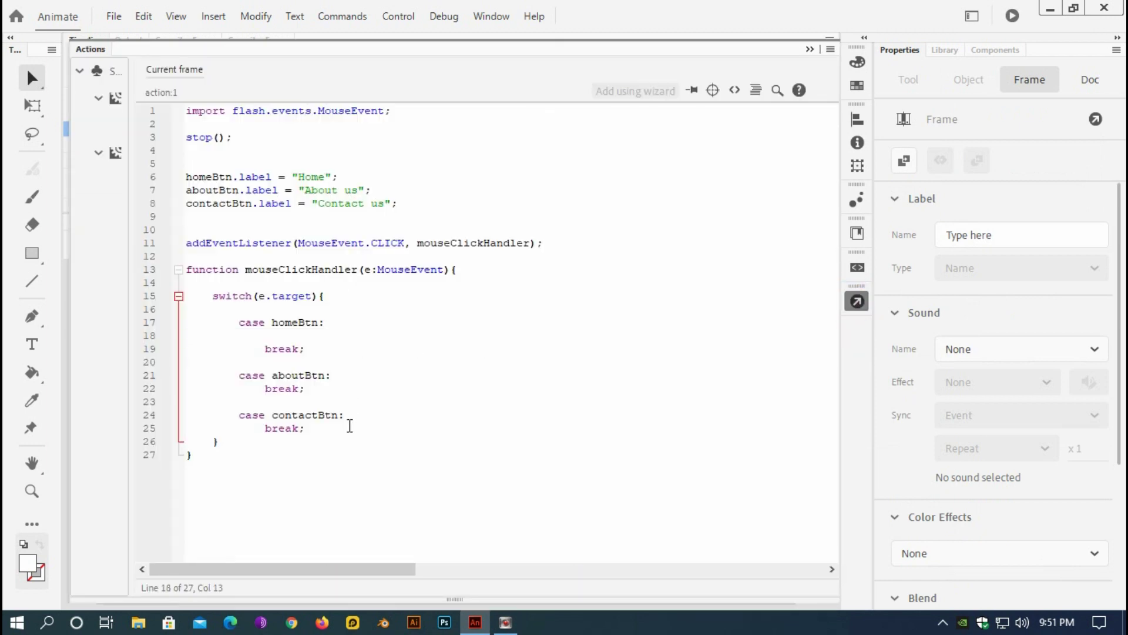
left_click(281, 336)
type("conte")
key("BackSpace")
key("BackSpace")
key("BackSpace")
key("BackSpace")
key("BackSpace")
type("contactBtn")
key("BackSpace")
key("BackSpace")
key("BackSpace")
key("BackSpace")
key("BackSpace")
key("BackSpace")
type("ent.gotoAn")
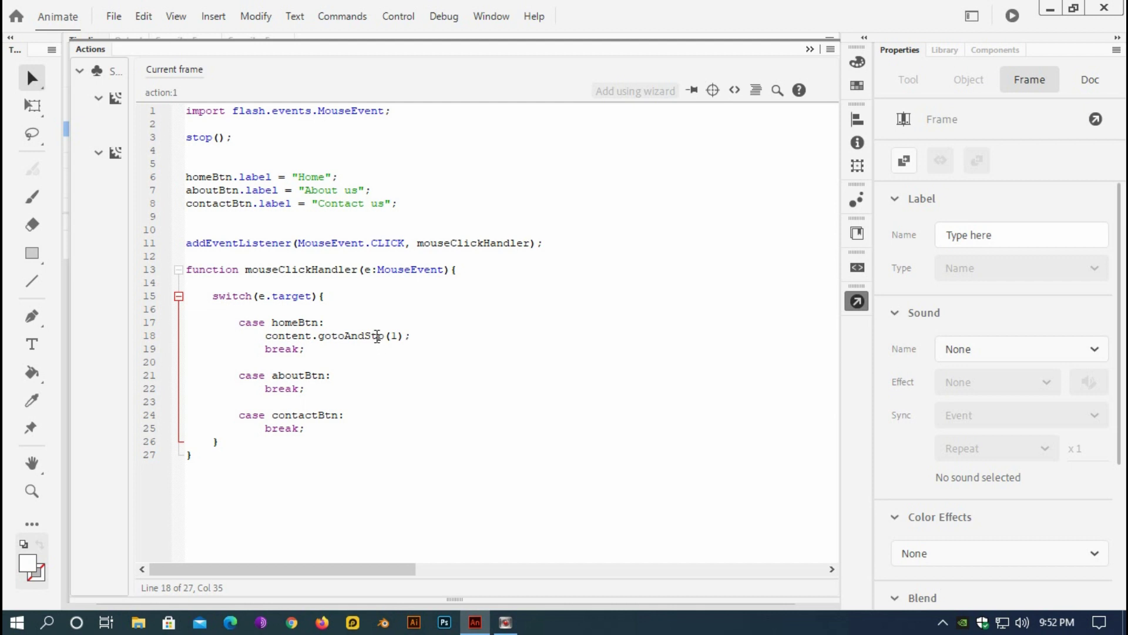
left_click(377, 336)
type("o")
left_click(261, 338)
left_click_drag(262, 338, 419, 337)
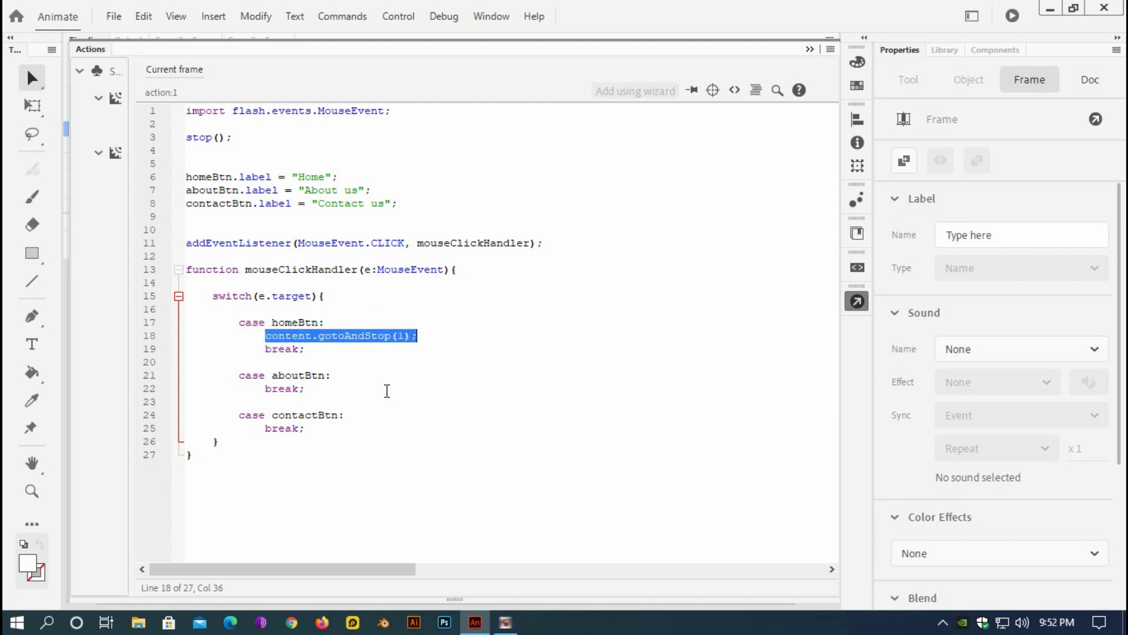
key("ctrl+c")
- Paste the statement under aboutBtn and contactBtn, changing the frame to 2 and 3
left_click(330, 377)
key("Return")
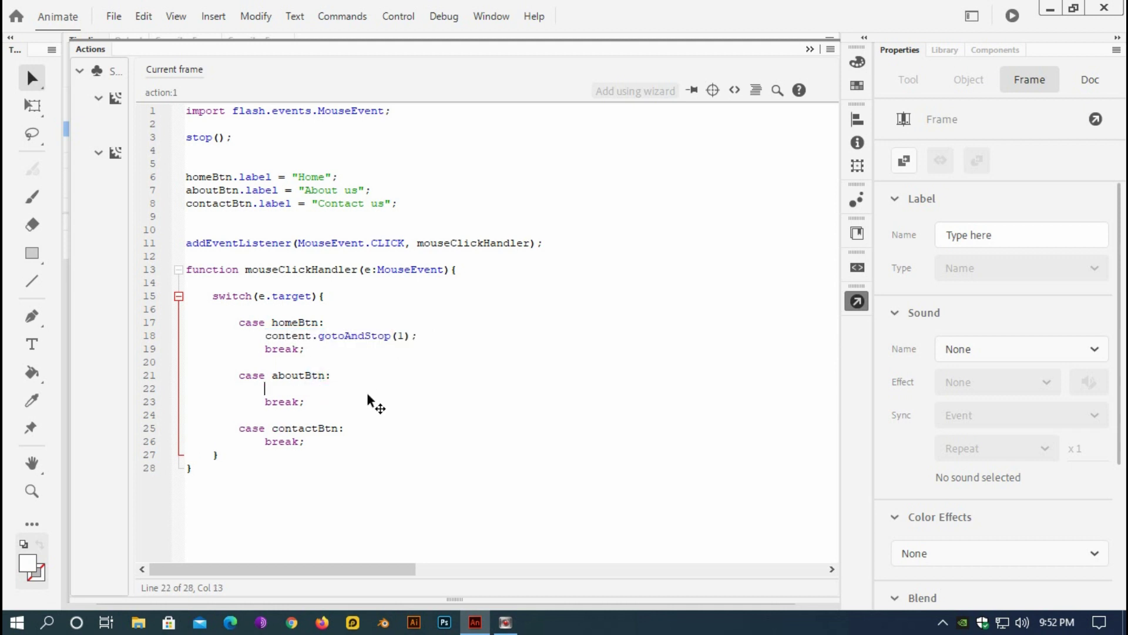
key("ctrl+v")
double_click(402, 390)
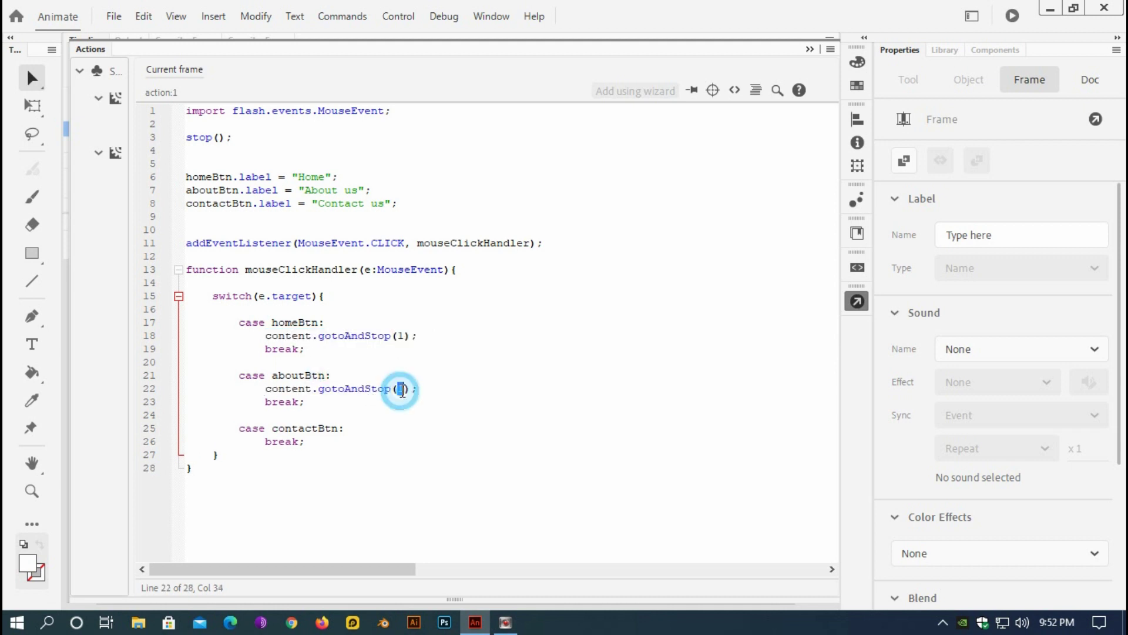
type("2")
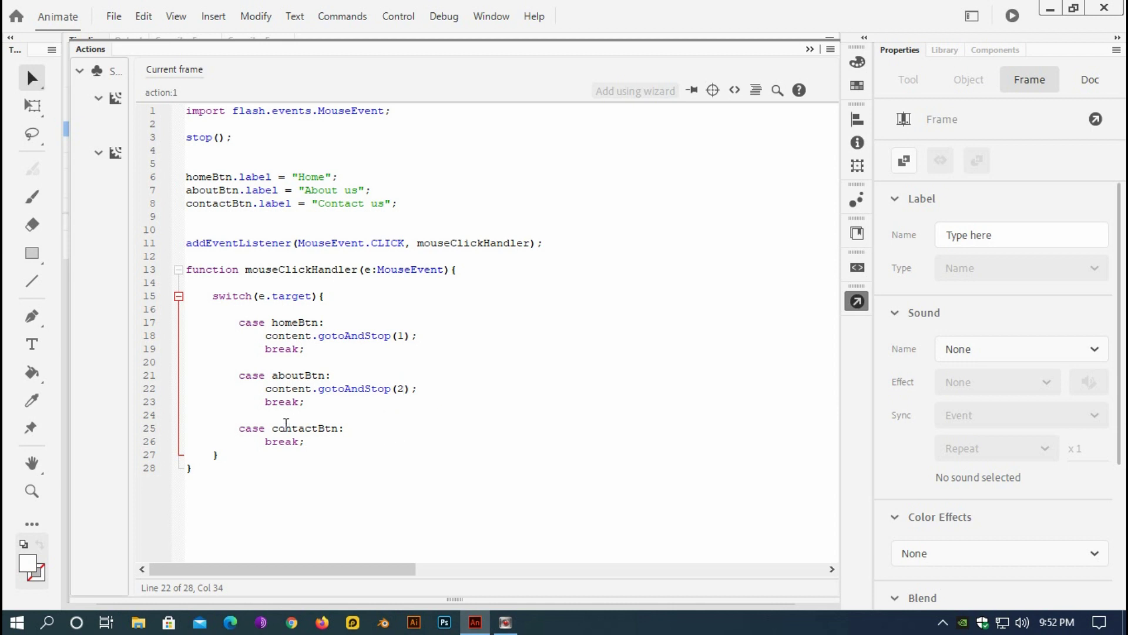
left_click(347, 428)
key("Return")
key("ctrl+v")
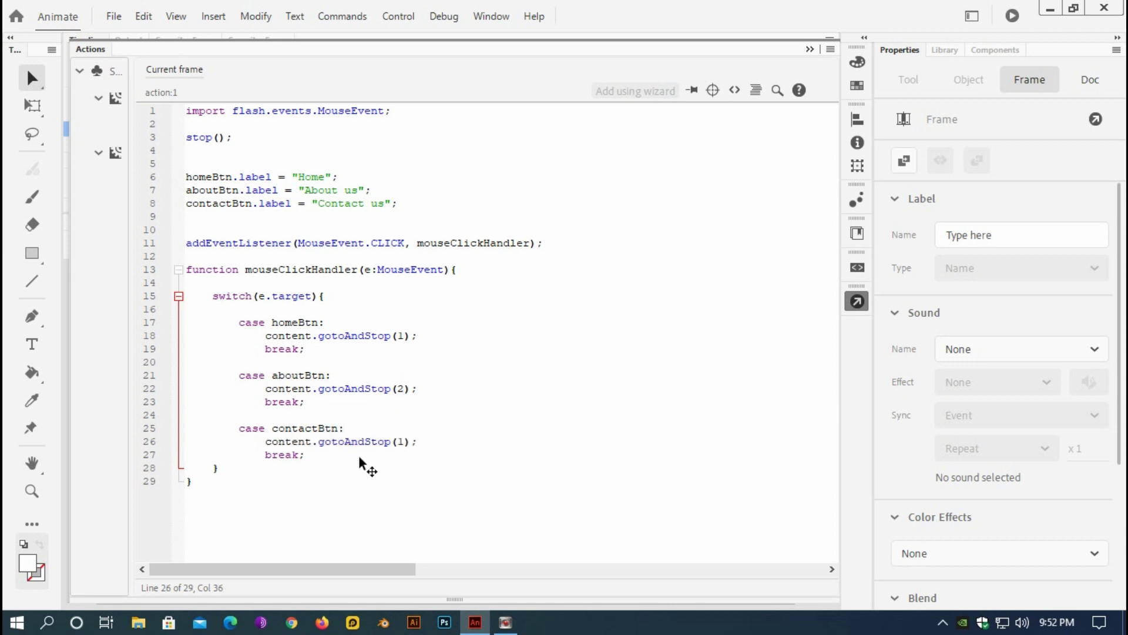
double_click(400, 442)
type("3")
- Test the movie from the Control menu
left_click(570, 352)
left_click(399, 16)
left_click(444, 171)
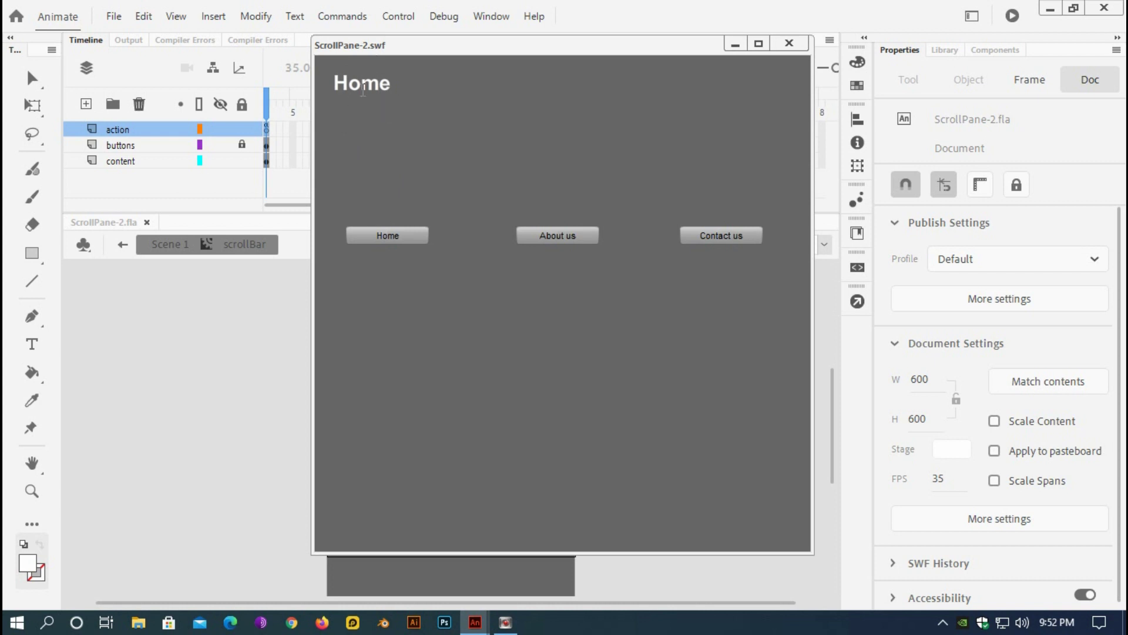
- Try the About us, Contact us and Home buttons in the SWF preview, then close it
left_click(549, 232)
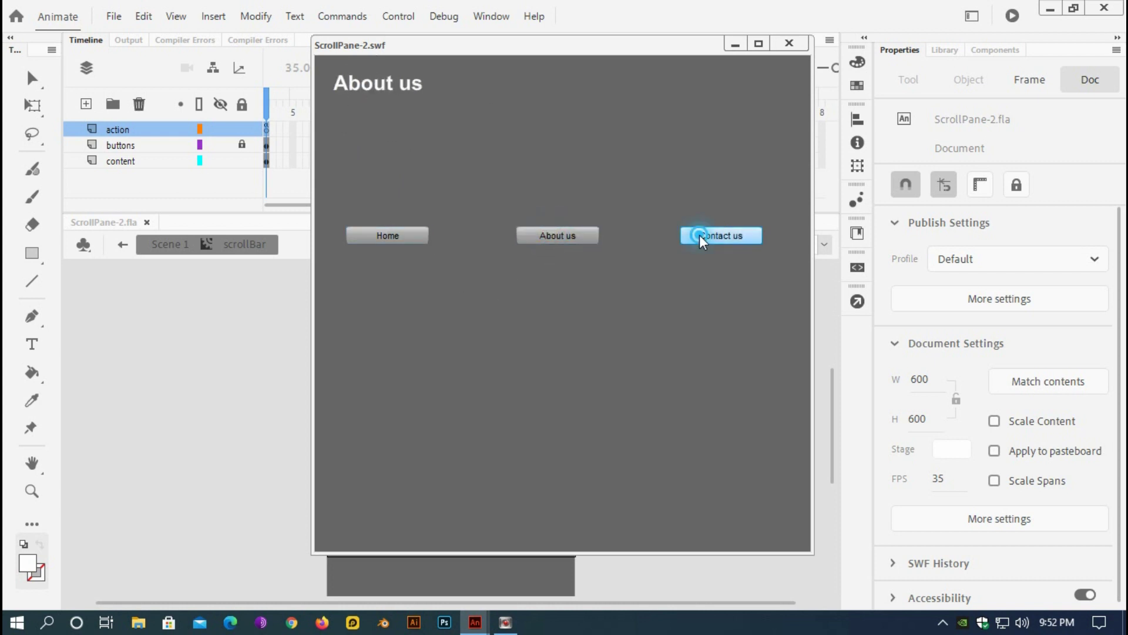
left_click(699, 235)
left_click(563, 235)
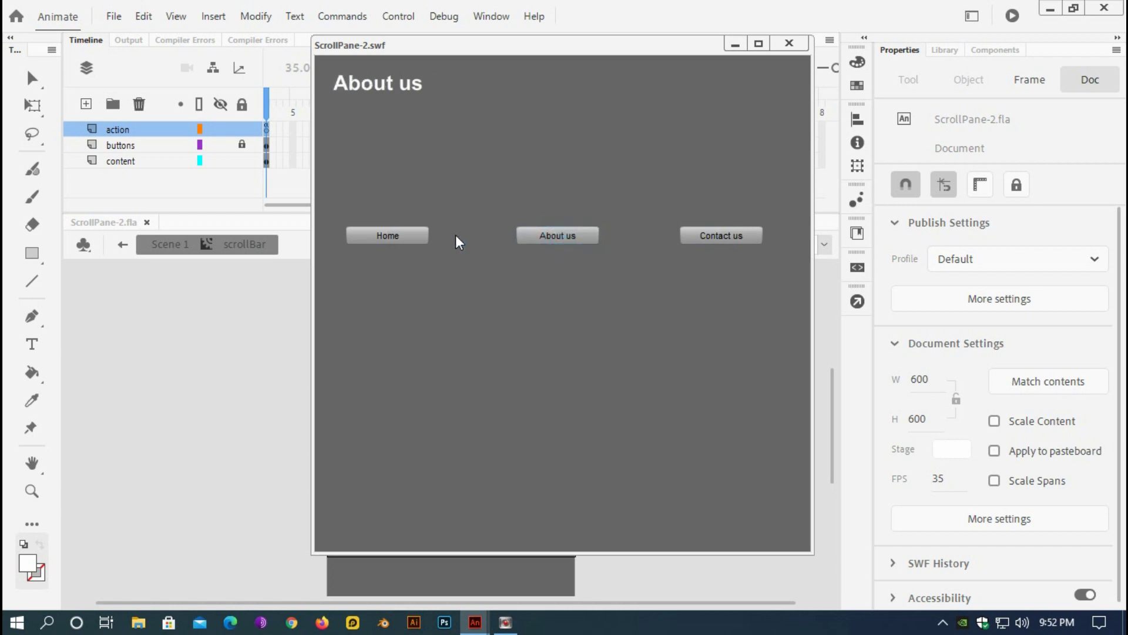
left_click(411, 234)
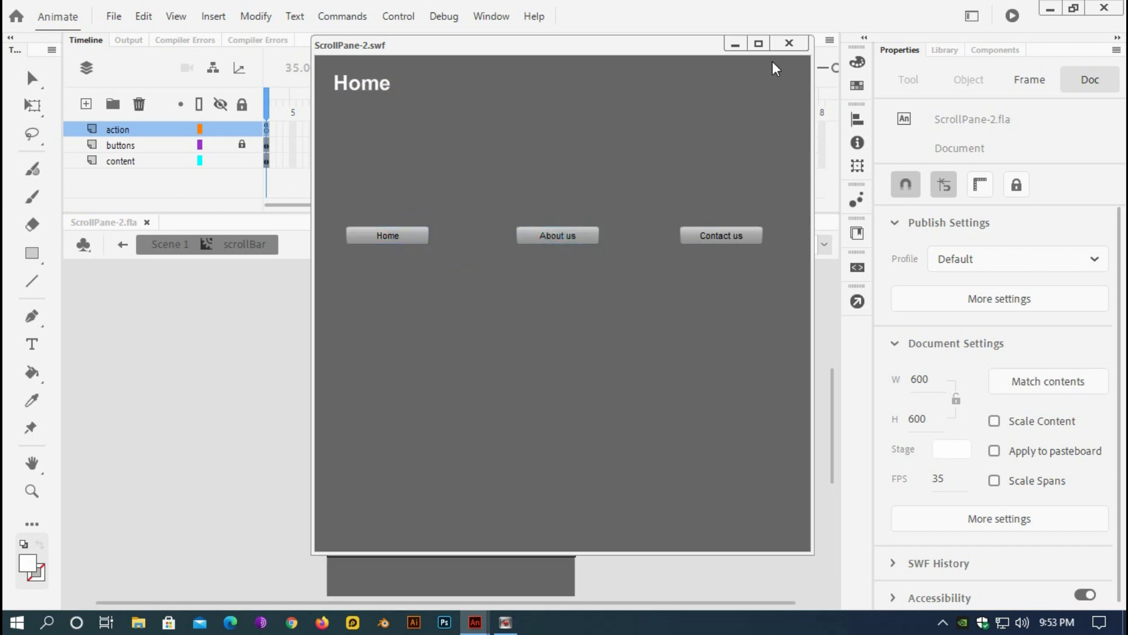
left_click(786, 44)
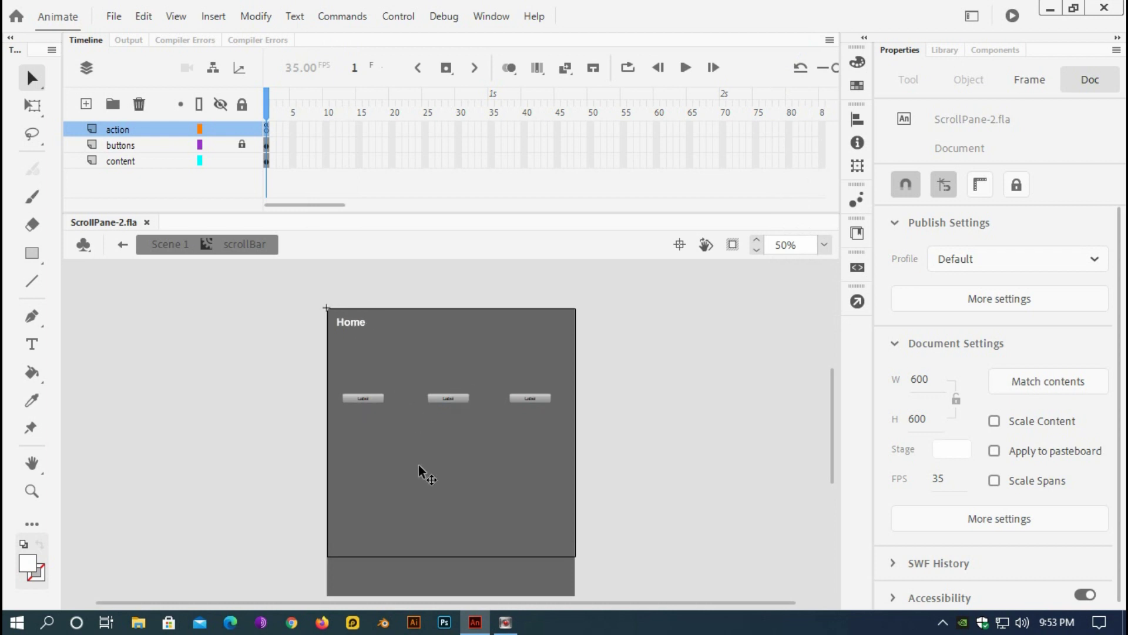
- Enter the content symbol and go to frame 3 to view the Contact us page's photo and paragraph
left_click(266, 161)
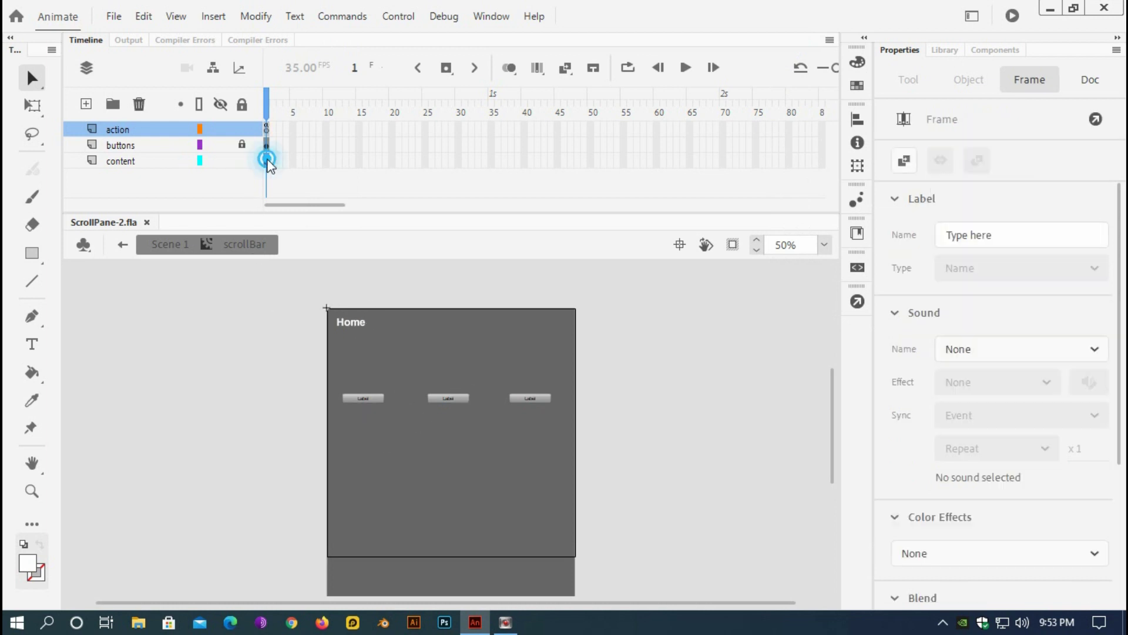
double_click(443, 486)
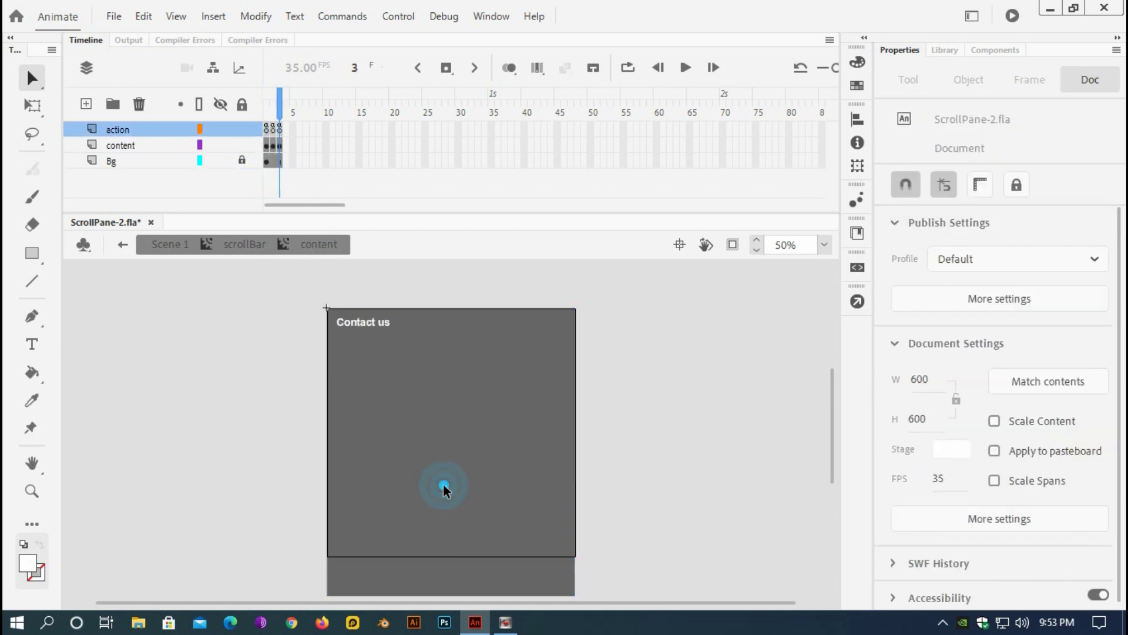
left_click(266, 145)
left_click_drag(266, 143, 280, 146)
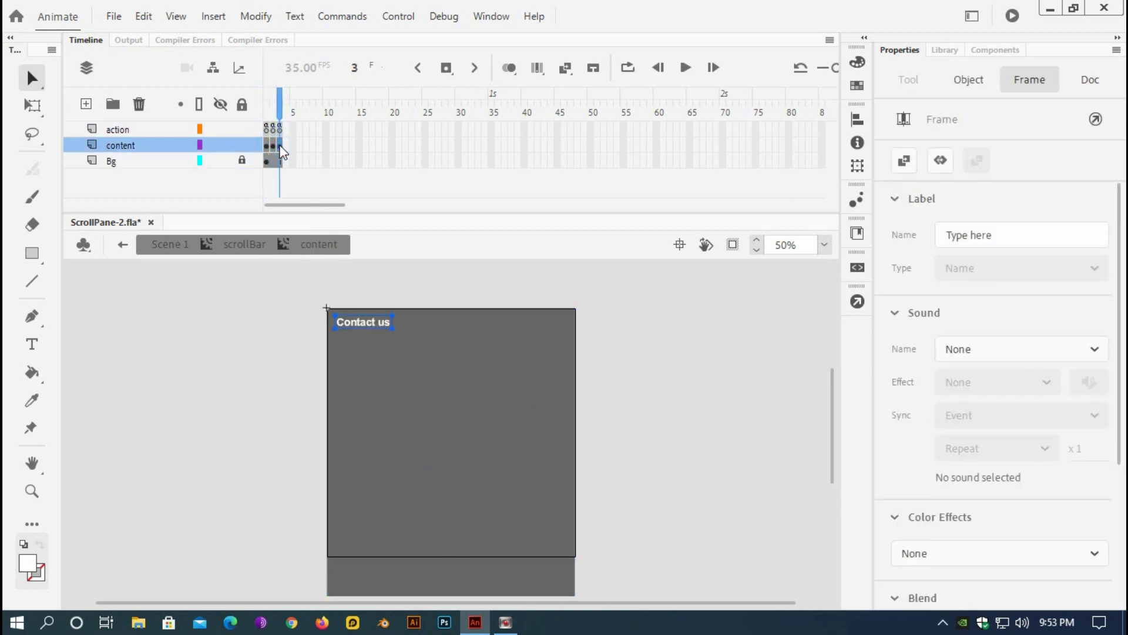
scroll(412, 370, "down", 3)
scroll(414, 372, "up", 3)
scroll(414, 372, "down", 2)
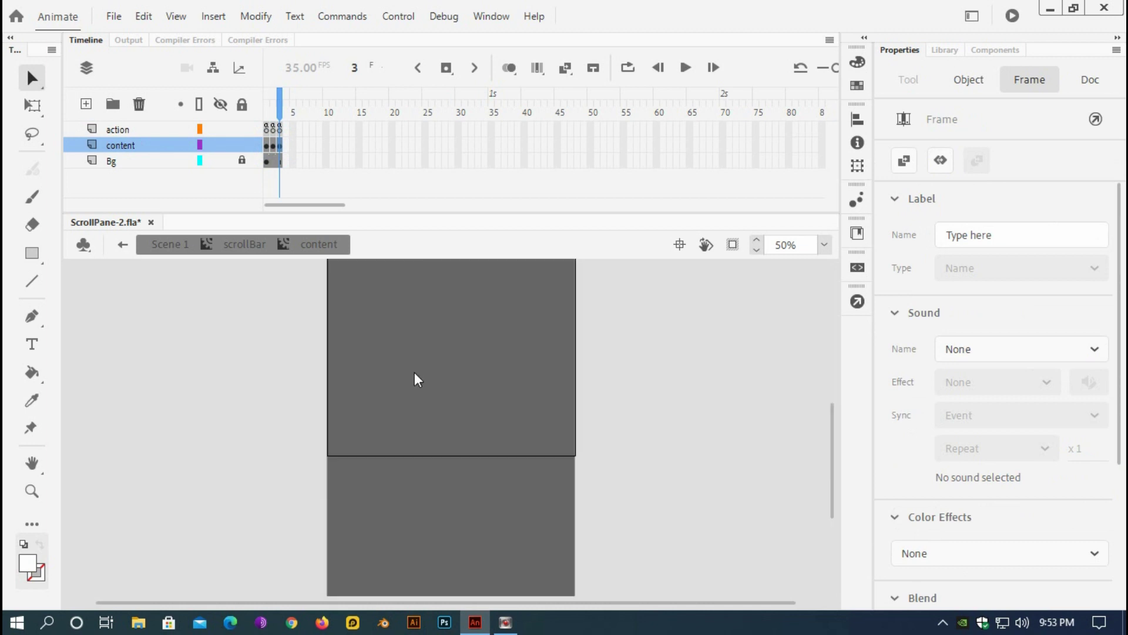
scroll(414, 370, "up", 3)
scroll(414, 372, "down", 3)
scroll(414, 372, "up", 1)
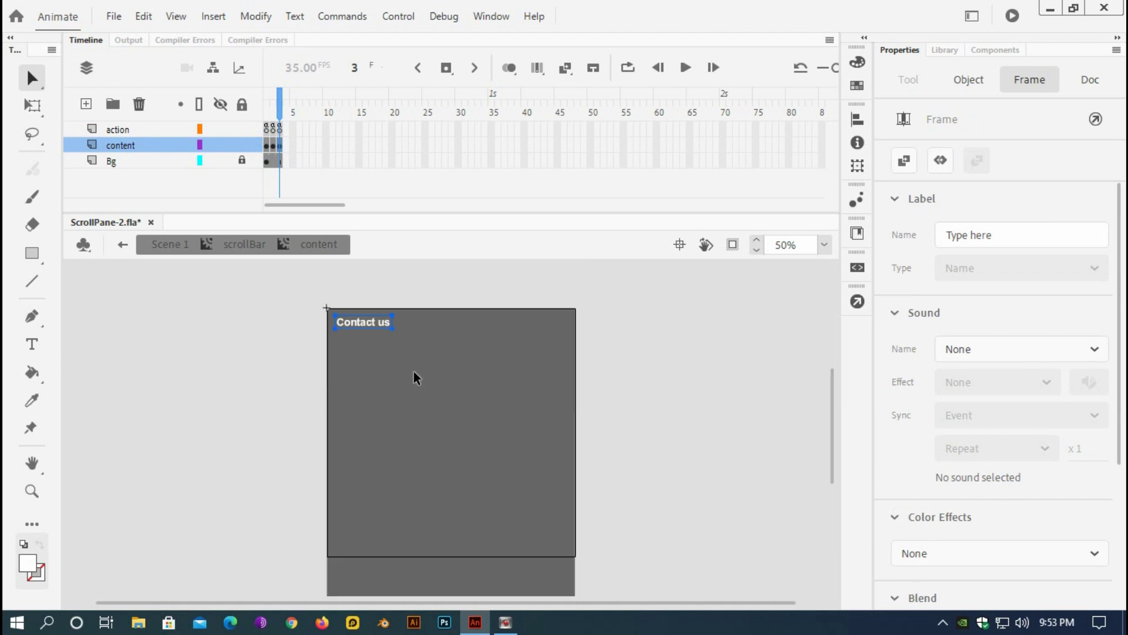
scroll(414, 370, "down", 1)
scroll(414, 372, "up", 2)
left_click(428, 388)
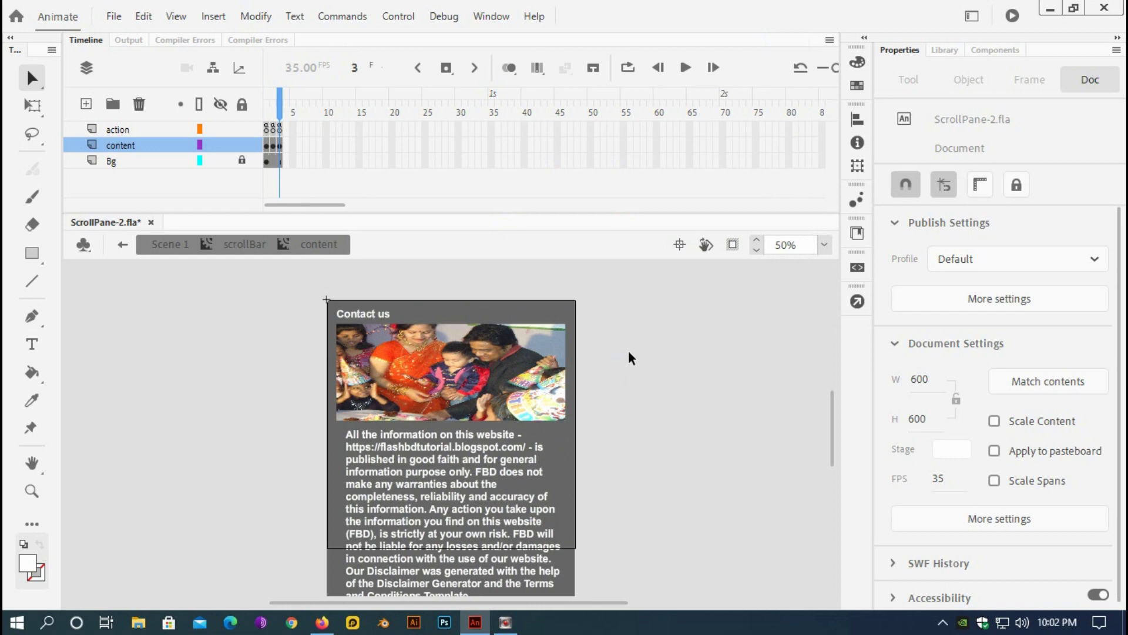
- Step through the content clip's frames 1, 2 and 3, finishing on the Home frame
left_click(274, 110)
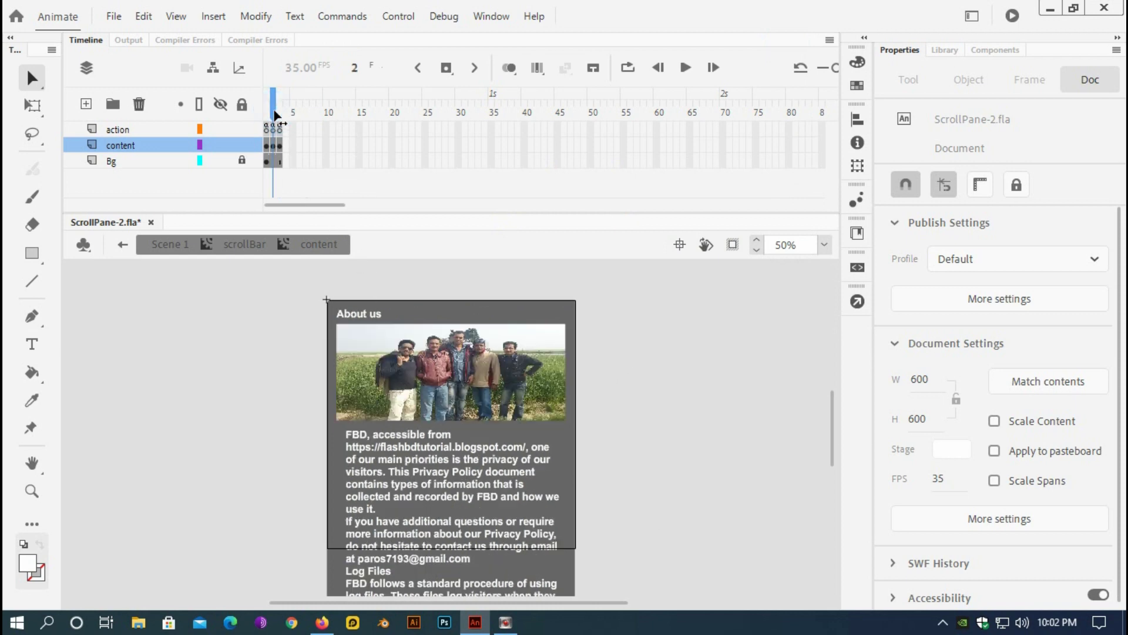
key("comma")
left_click(274, 112)
left_click(281, 112)
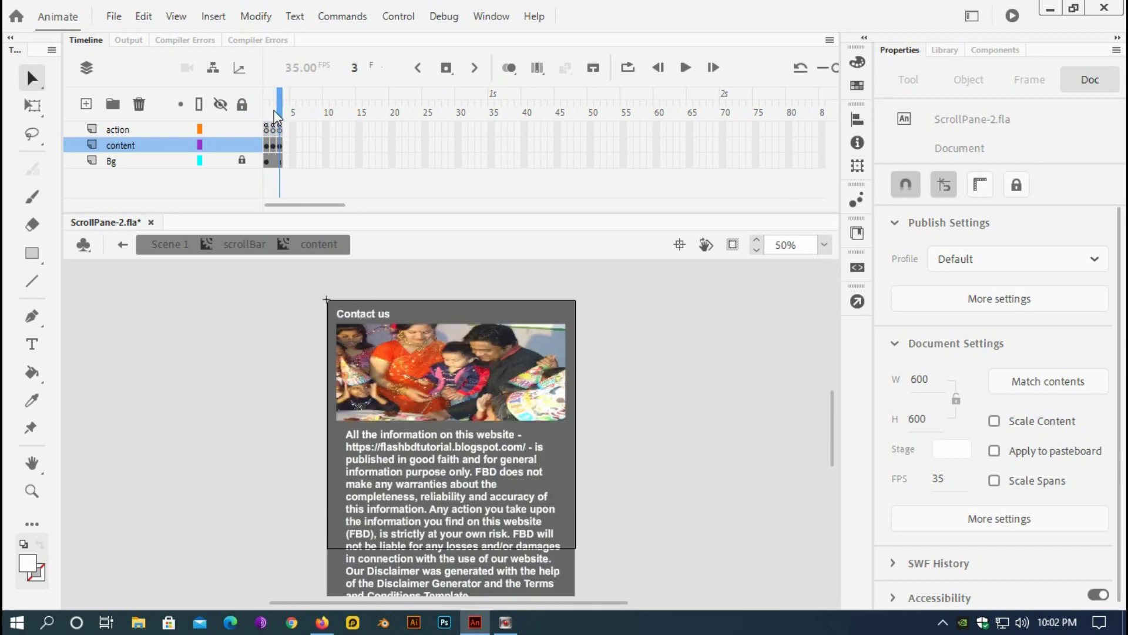
left_click(274, 111)
left_click(266, 113)
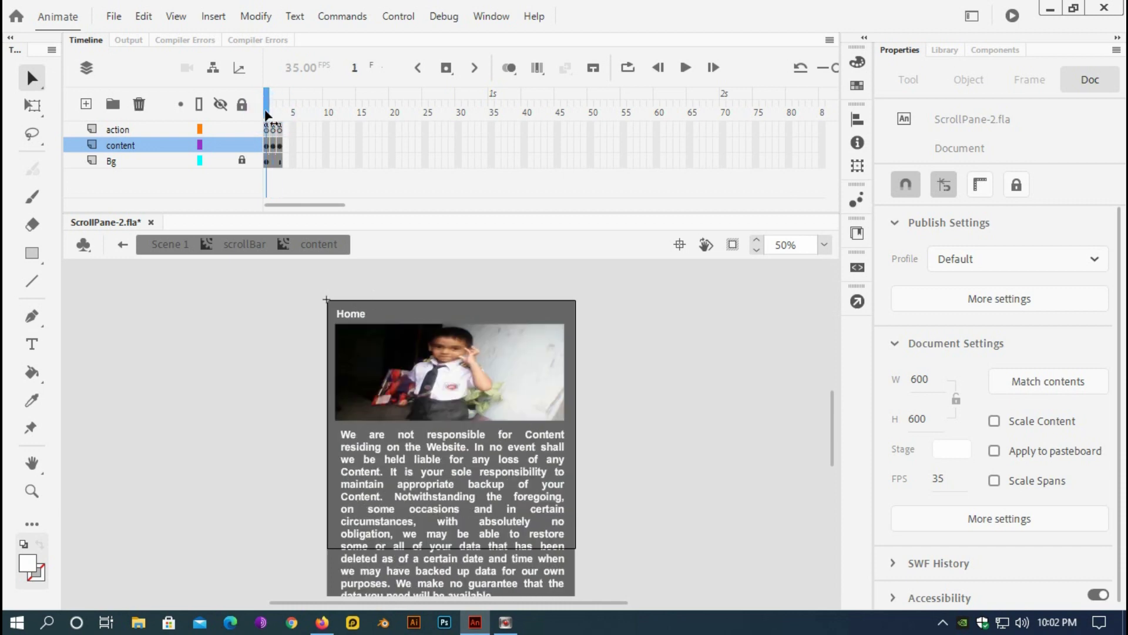
left_click(399, 16)
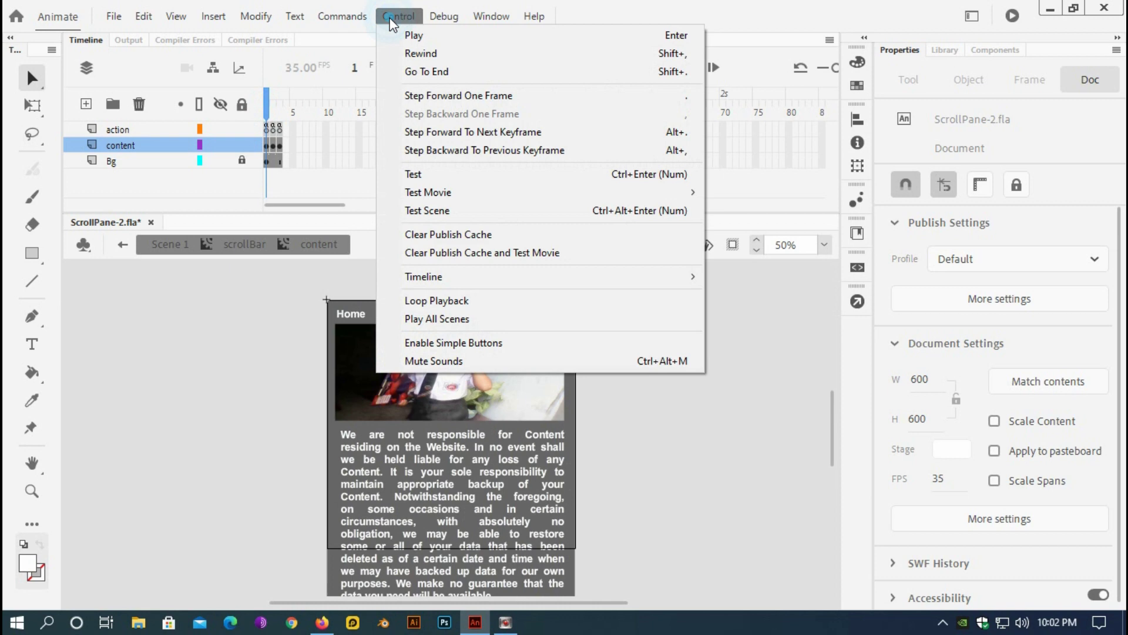
left_click(424, 168)
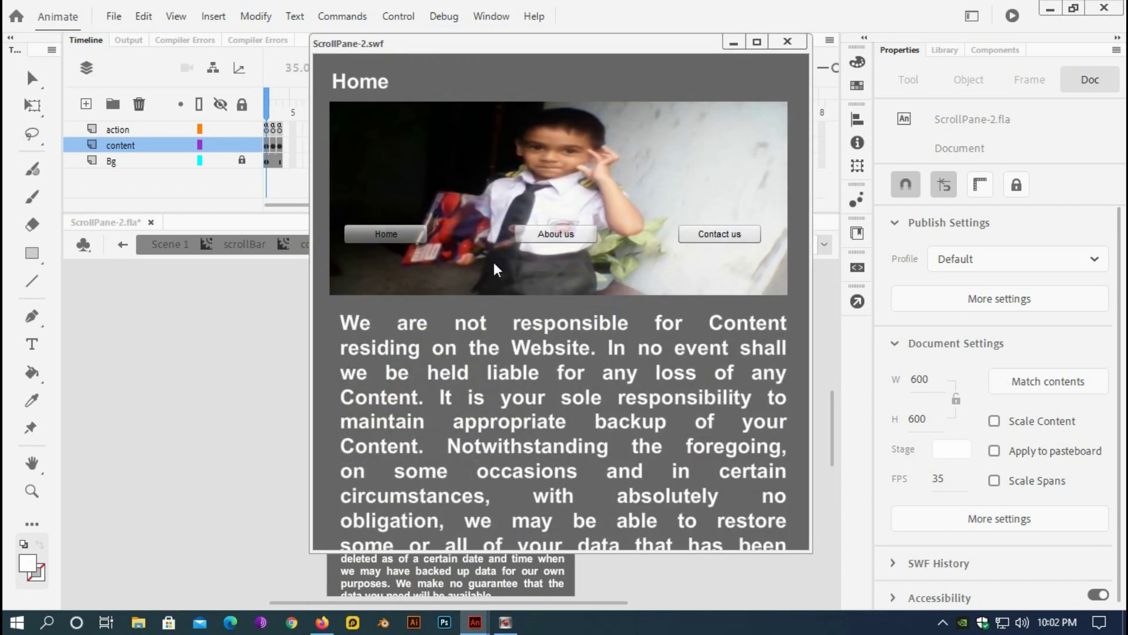
left_click(556, 232)
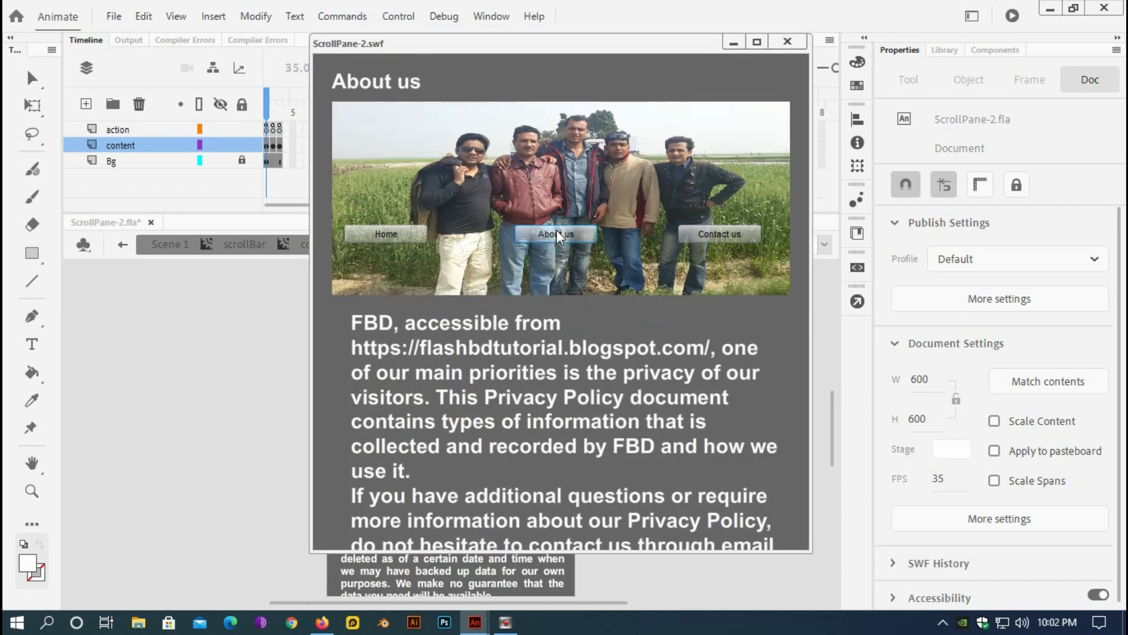
left_click(699, 232)
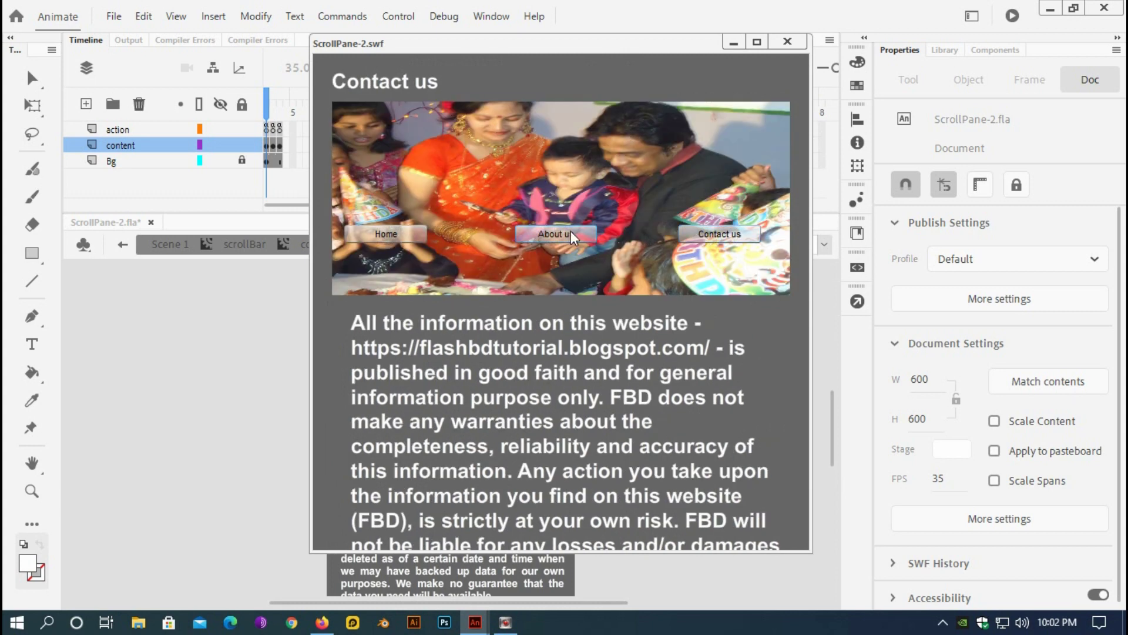
left_click(525, 234)
left_click(412, 232)
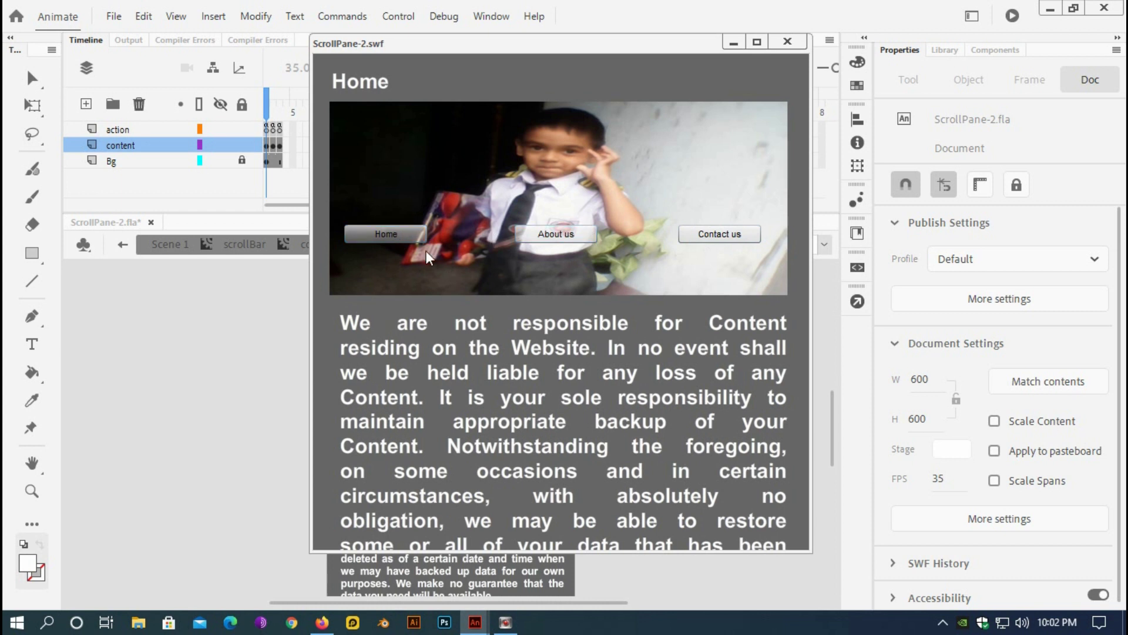
left_click(787, 42)
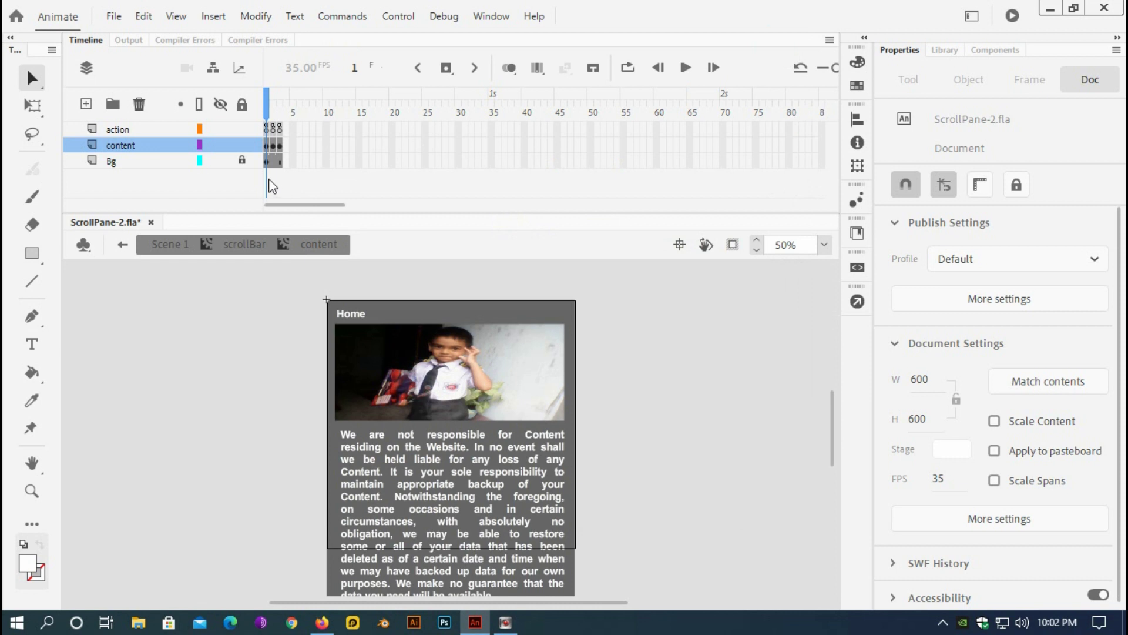
- In scrollBar, unlock the buttons layer, drag the buttons below the photo to Y 296.85, and relock it
left_click(242, 244)
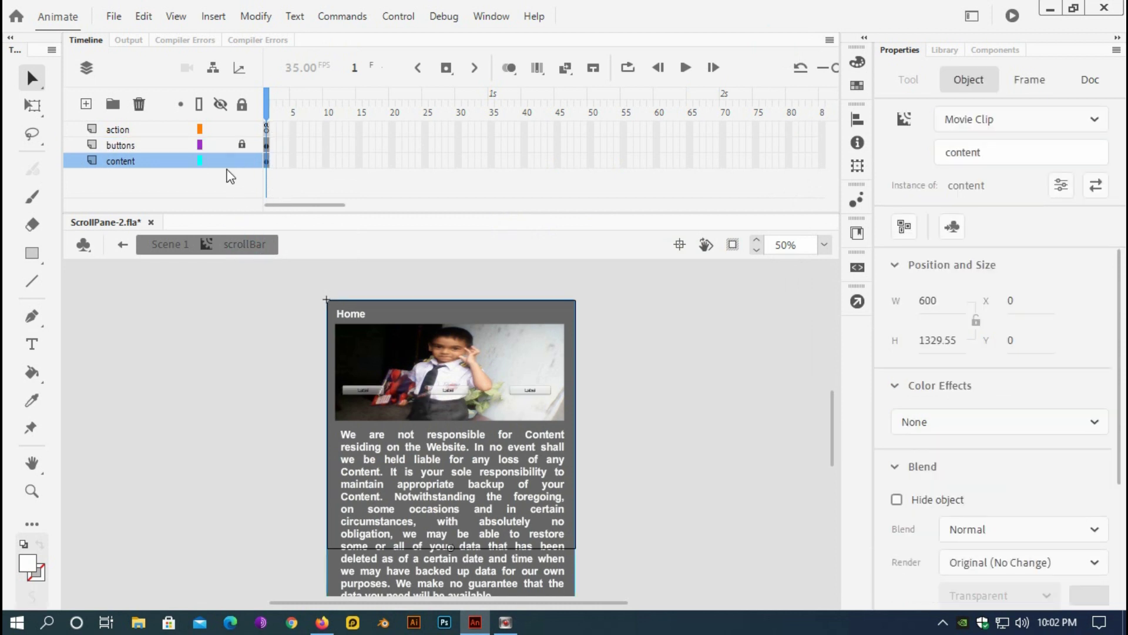
left_click(242, 144)
left_click(266, 144)
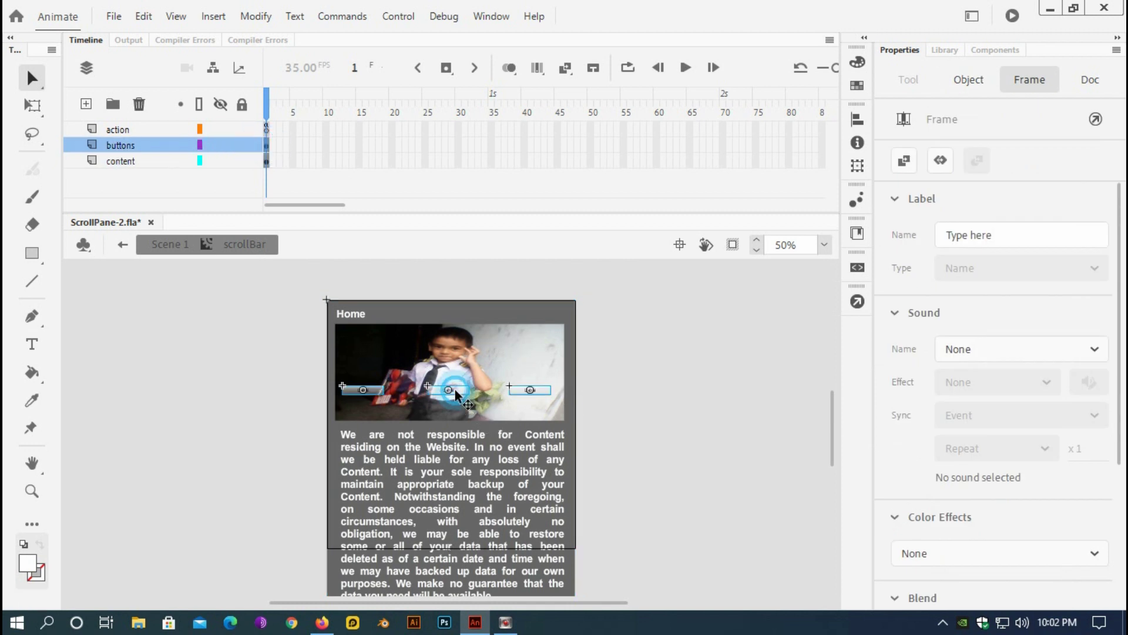
left_click_drag(456, 389, 453, 426)
left_click(626, 372)
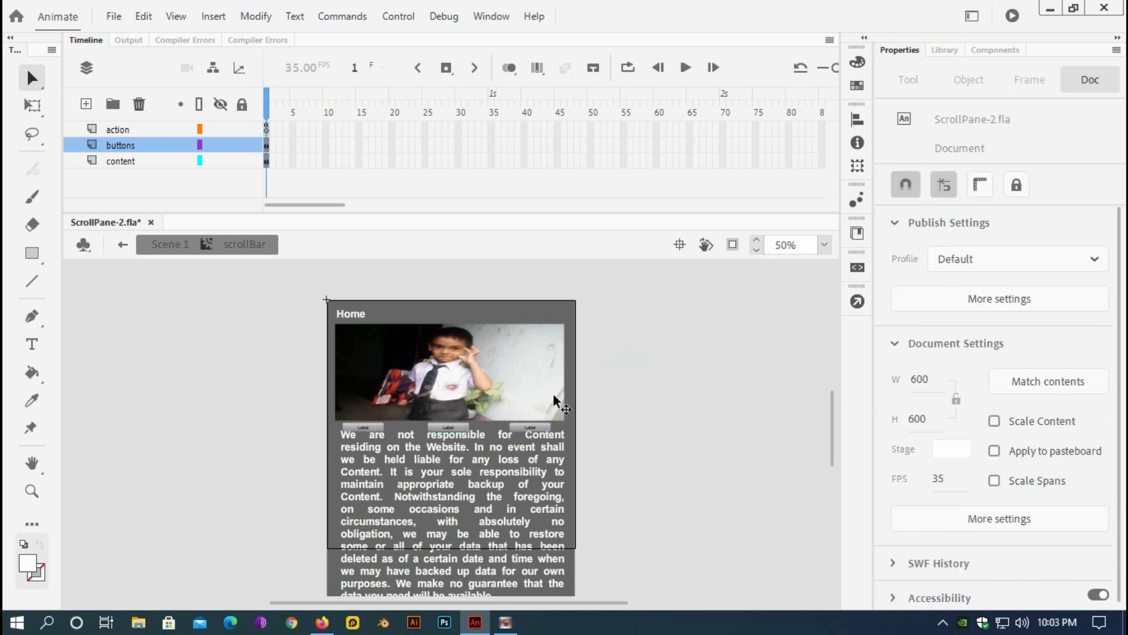
left_click(241, 145)
- Enter the content symbol and shift the Home page paragraph down a little
left_click(267, 160)
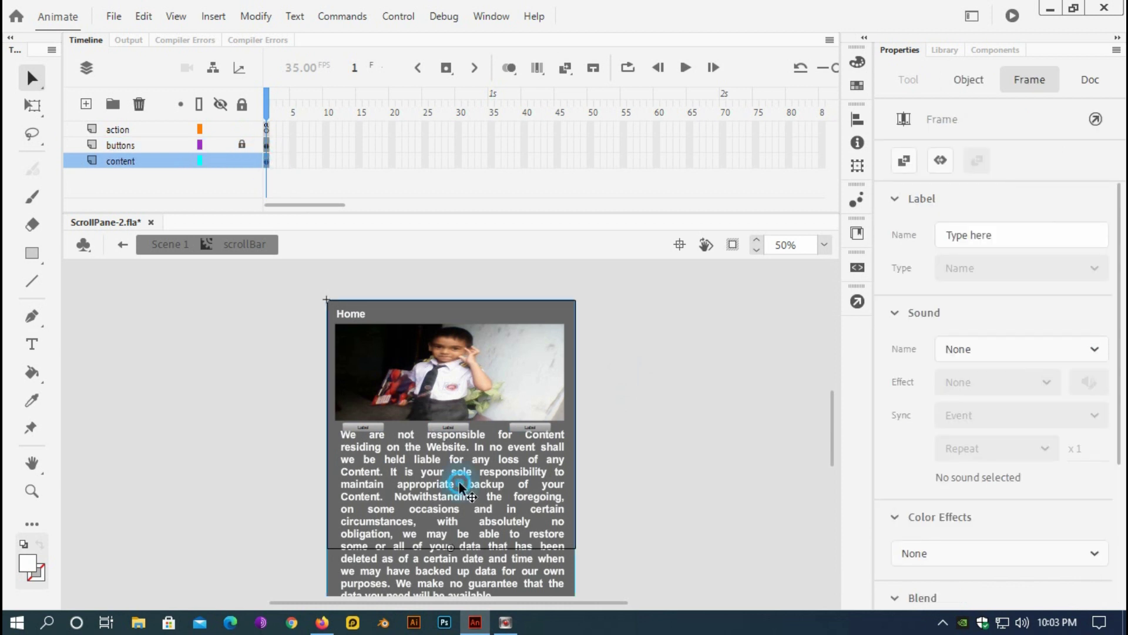
double_click(460, 482)
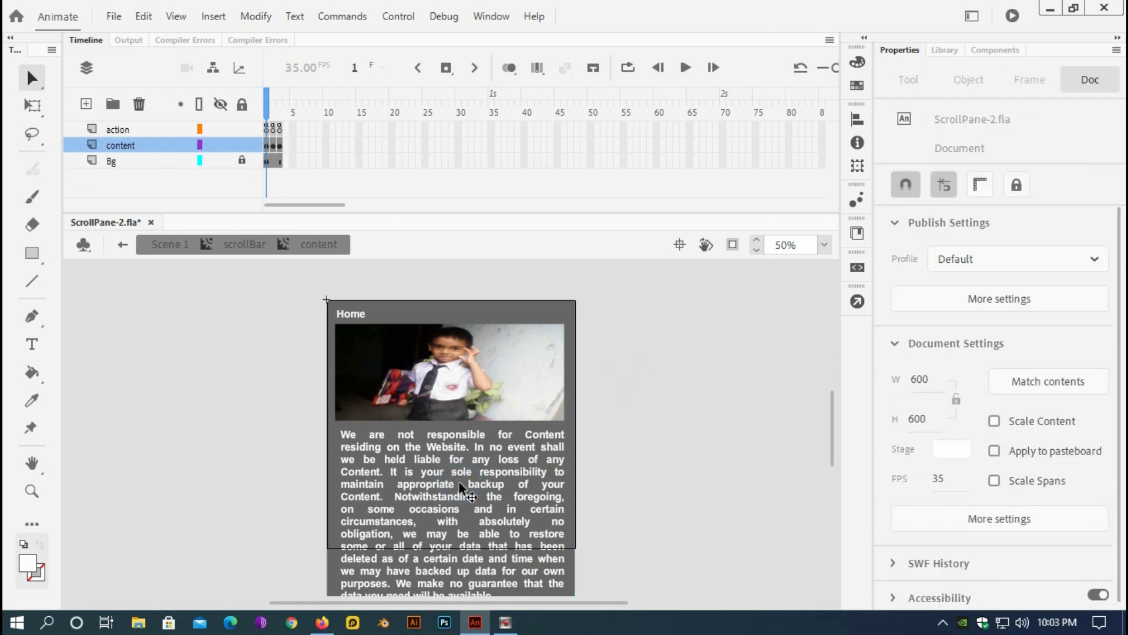
left_click(268, 146)
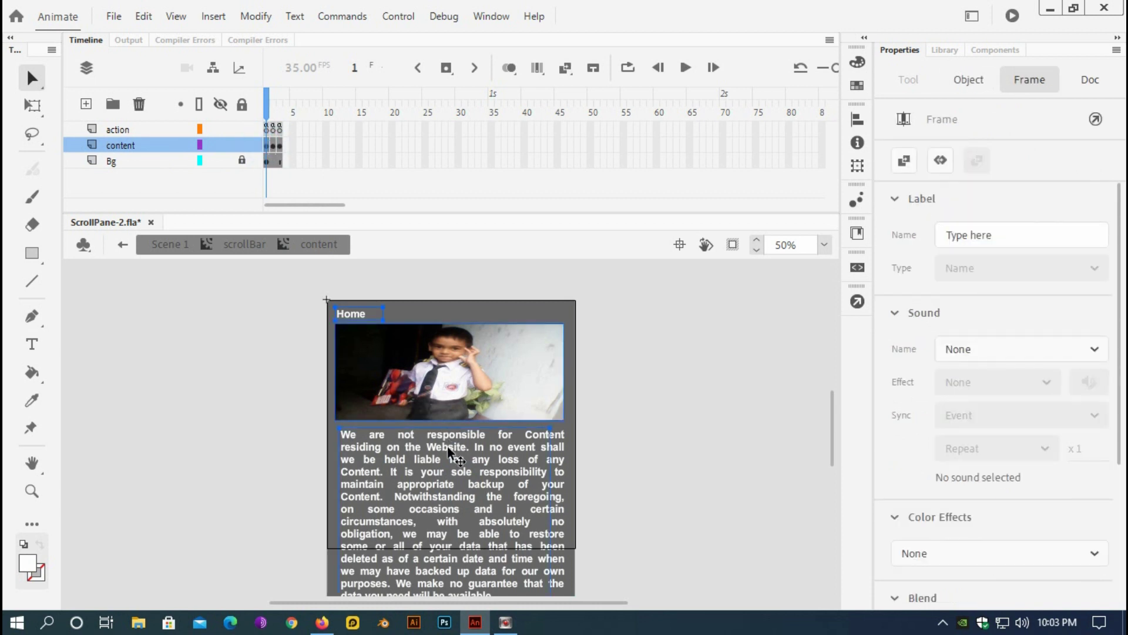
left_click(643, 410)
left_click(471, 450)
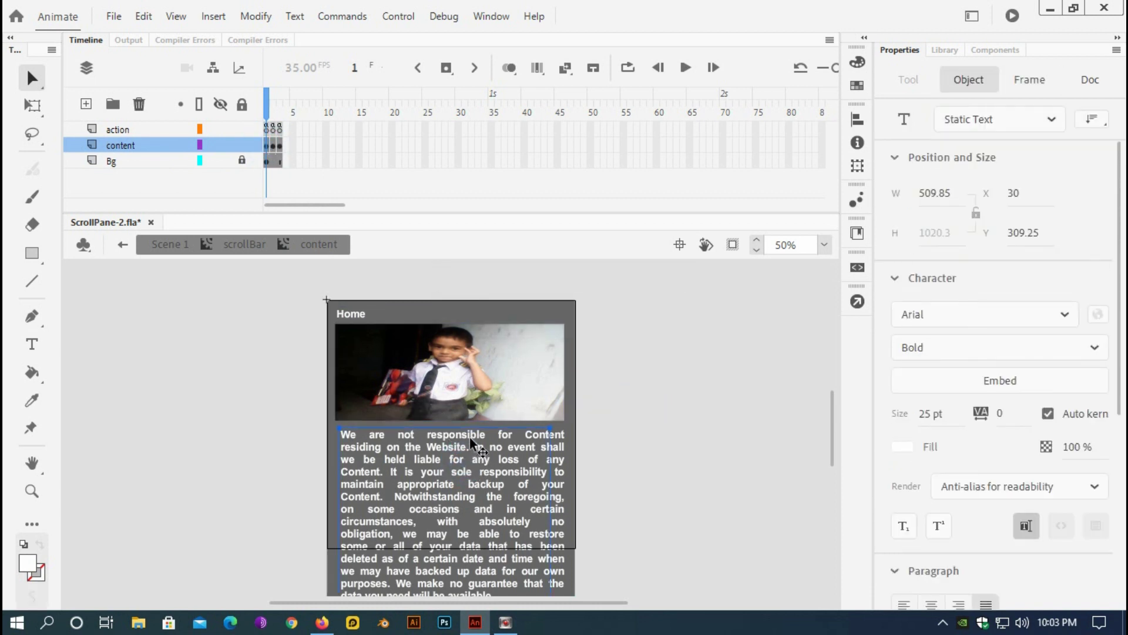
left_click_drag(471, 438, 471, 447)
- Move the About us and Contact us paragraphs down on frames 2 and 3
left_click(273, 145)
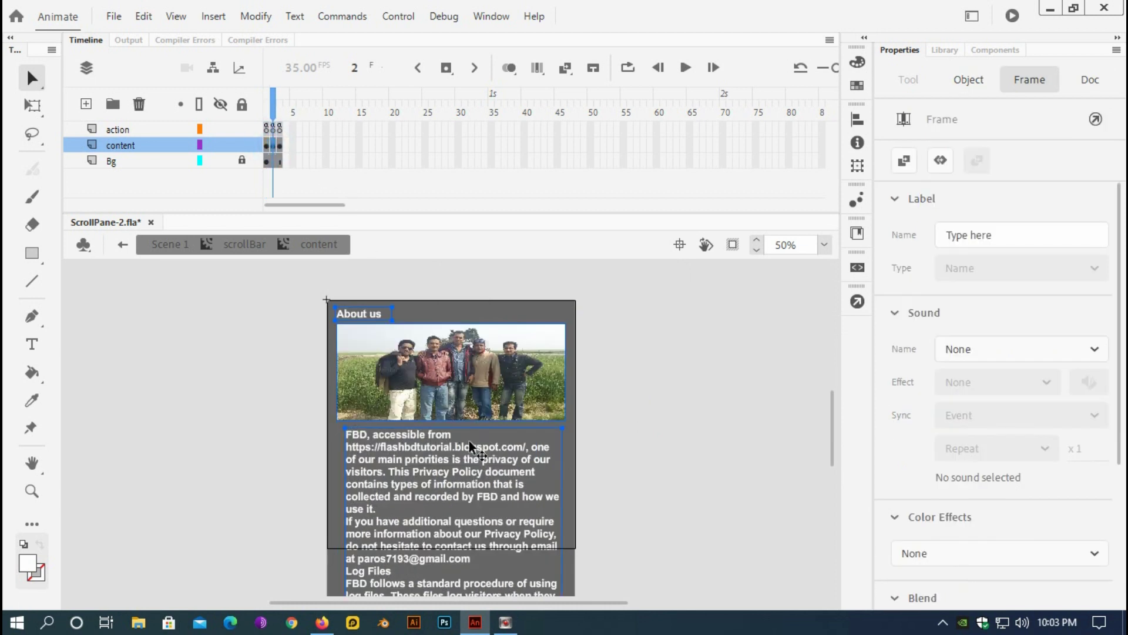
left_click(620, 431)
left_click(441, 451)
left_click_drag(441, 452, 441, 459)
left_click(279, 145)
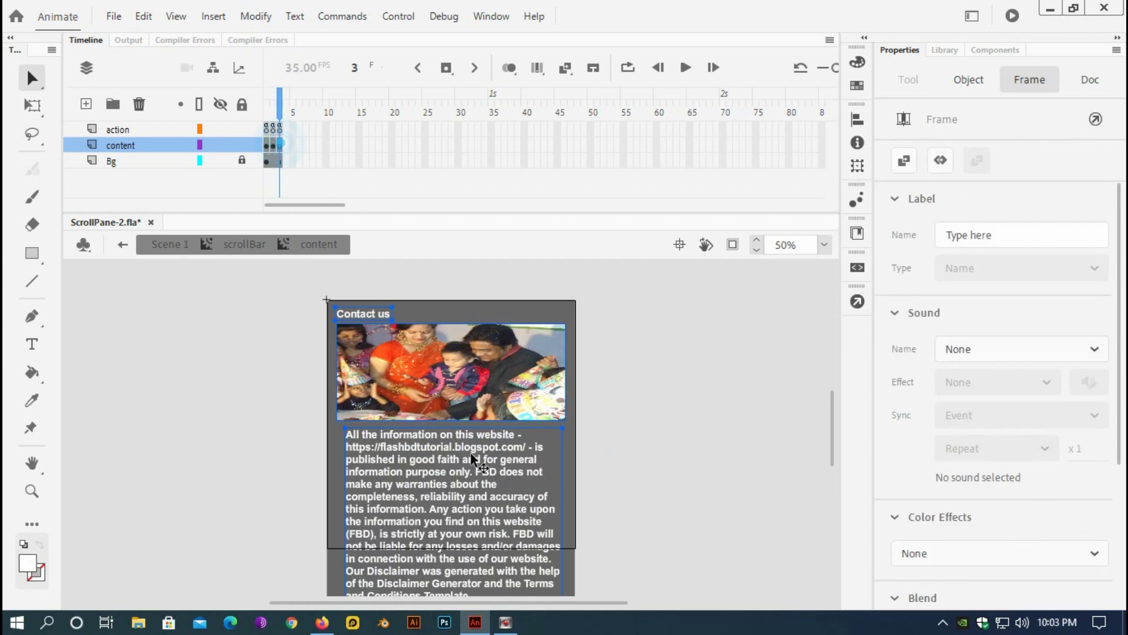
left_click(622, 456)
left_click(467, 449)
left_click_drag(467, 448, 472, 462)
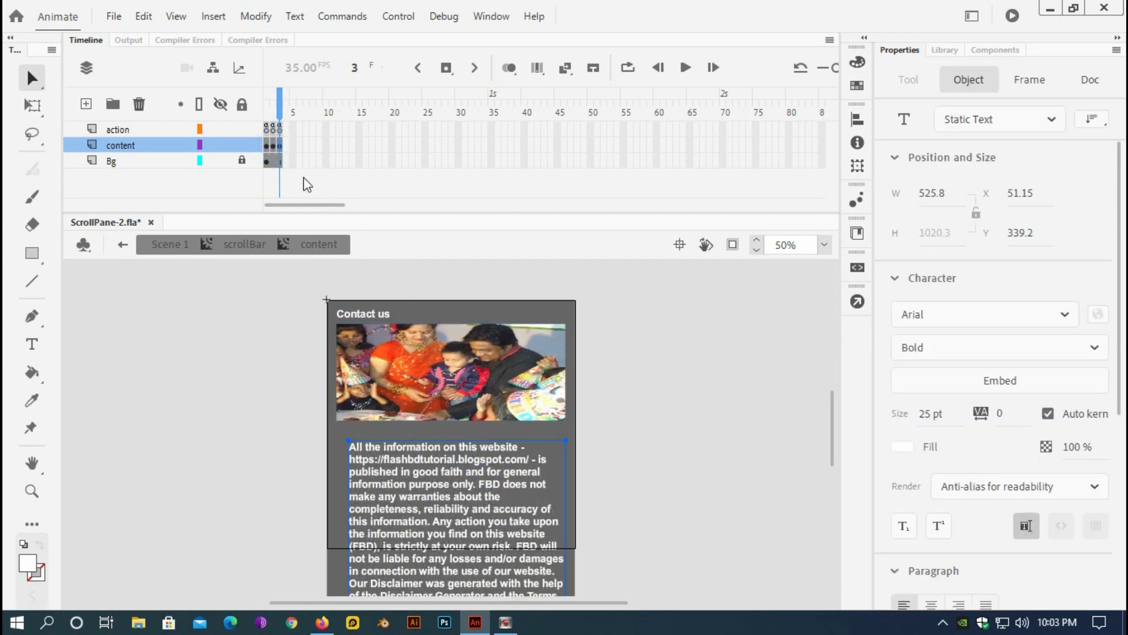
- Nudge the About us paragraph on frame 2 slightly lower again
left_click(273, 145)
left_click(658, 372)
left_click(450, 468)
left_click_drag(450, 468, 450, 475)
left_click(653, 406)
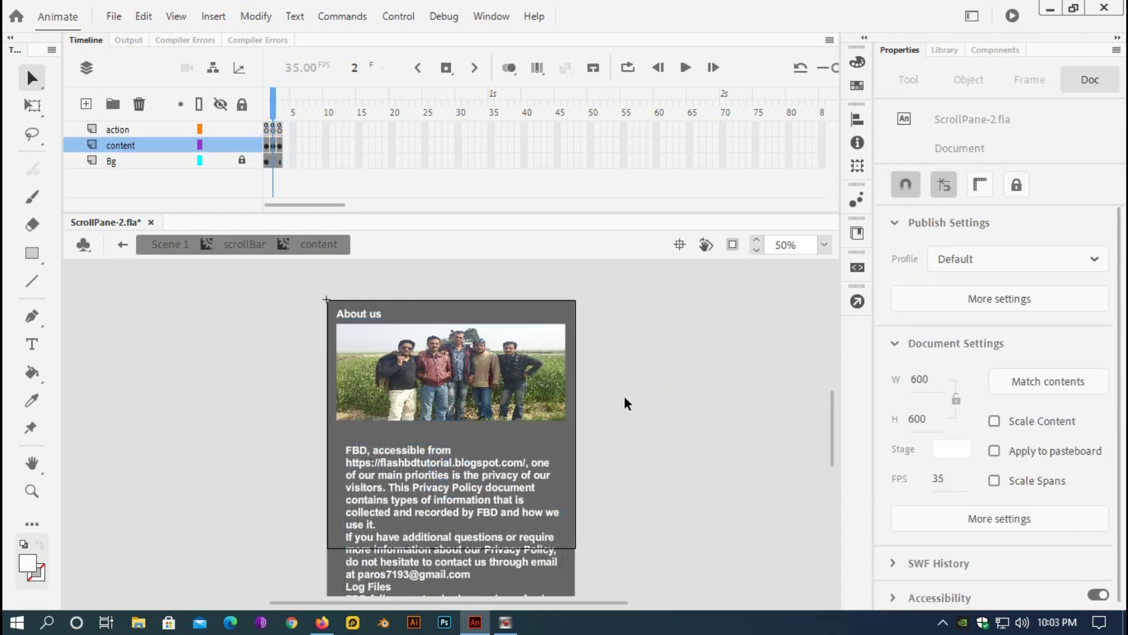
- Test the movie, cycle About us, Contact us and Home twice, close it, and return to frame 1
left_click(398, 16)
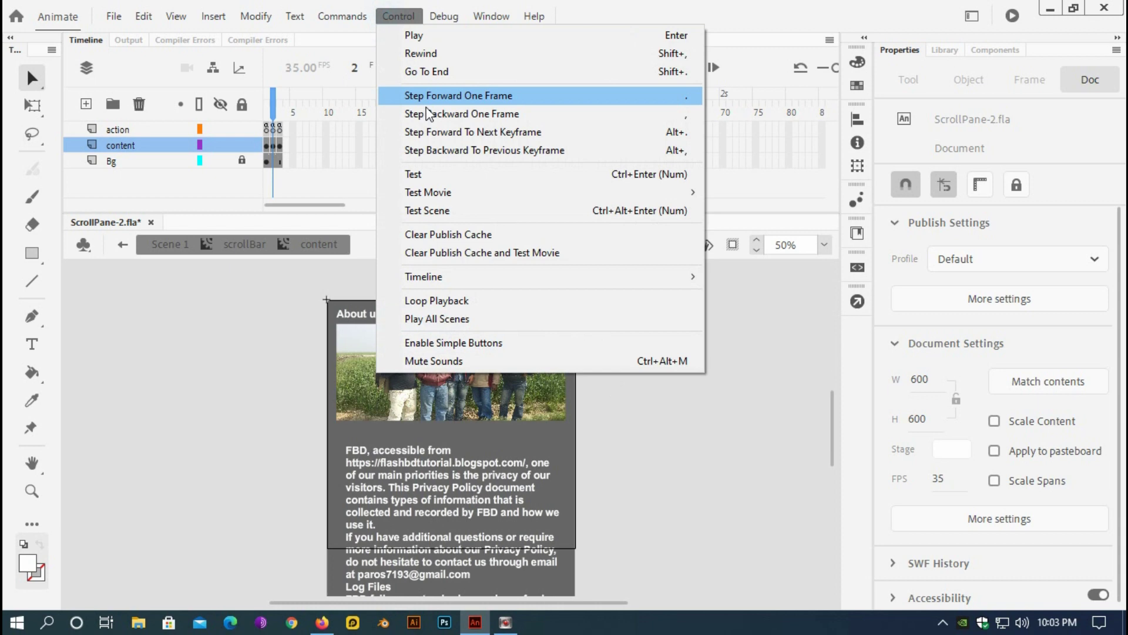
left_click(420, 173)
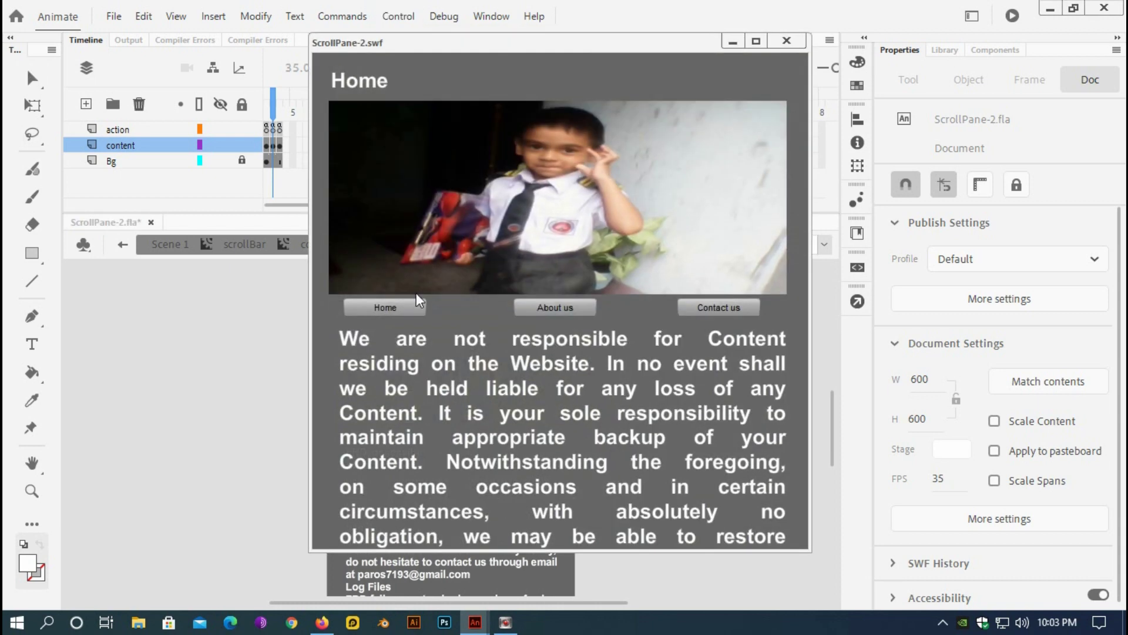
left_click(547, 309)
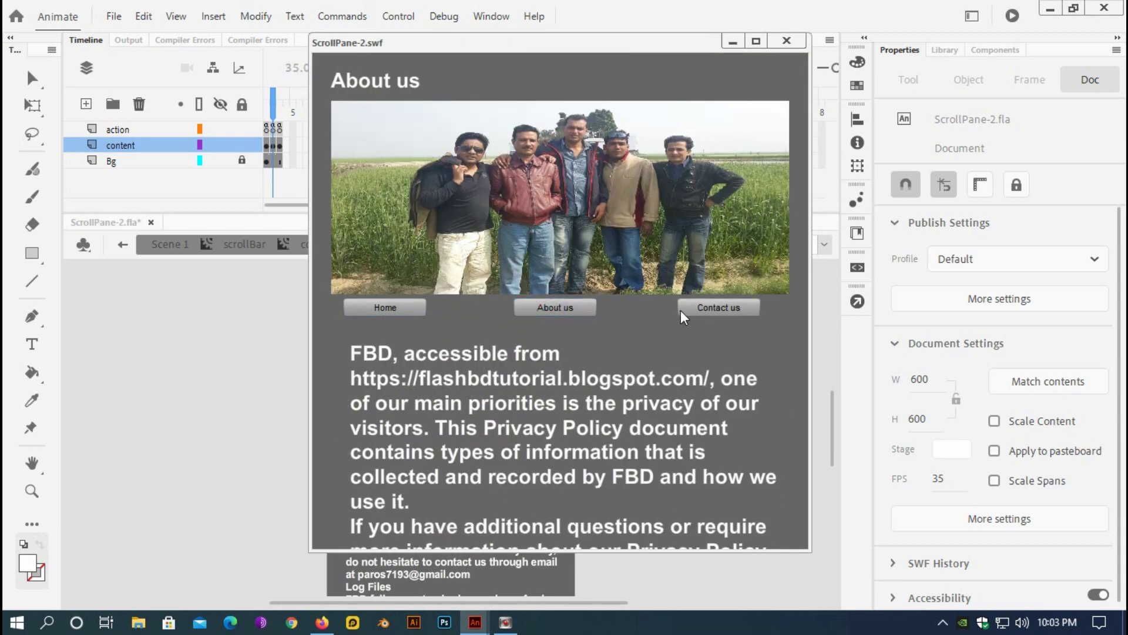
left_click(714, 306)
left_click(404, 304)
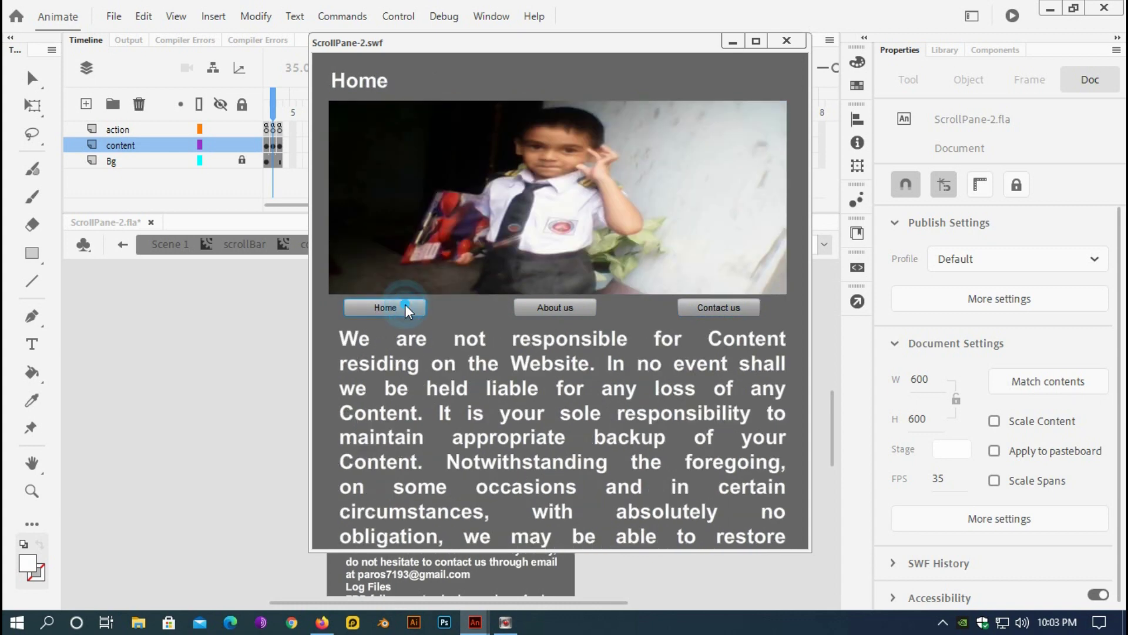
left_click(548, 309)
left_click(707, 308)
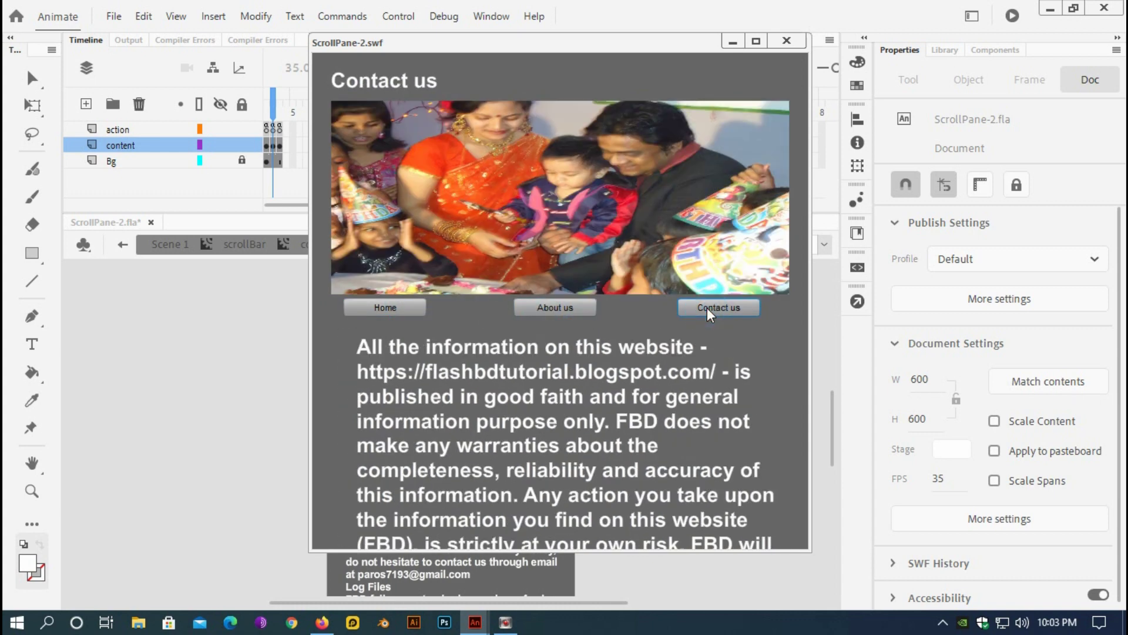
left_click(408, 308)
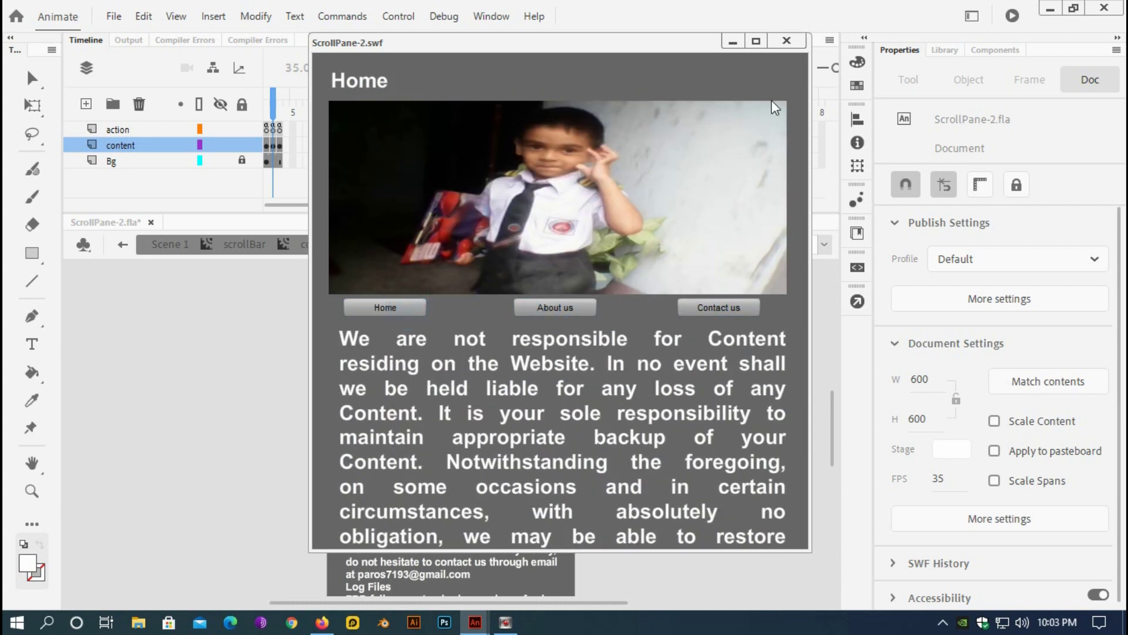
left_click(786, 41)
left_click(268, 147)
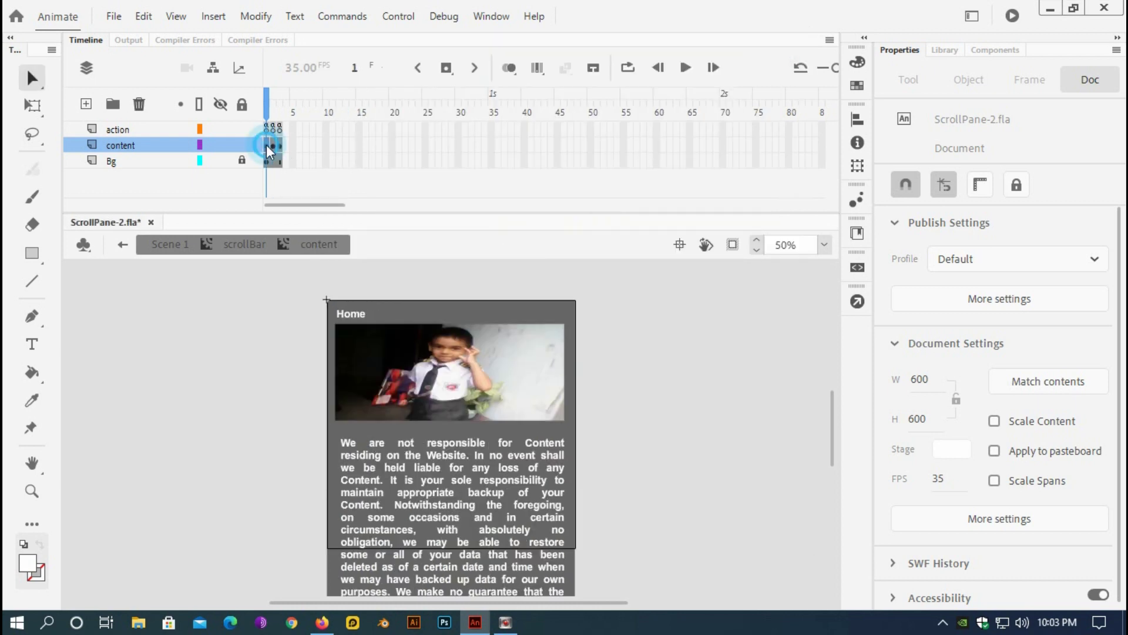
- Change the Home paragraph from justified to left-aligned, then test the movie with Ctrl+Enter
left_click(614, 411)
left_click(496, 464)
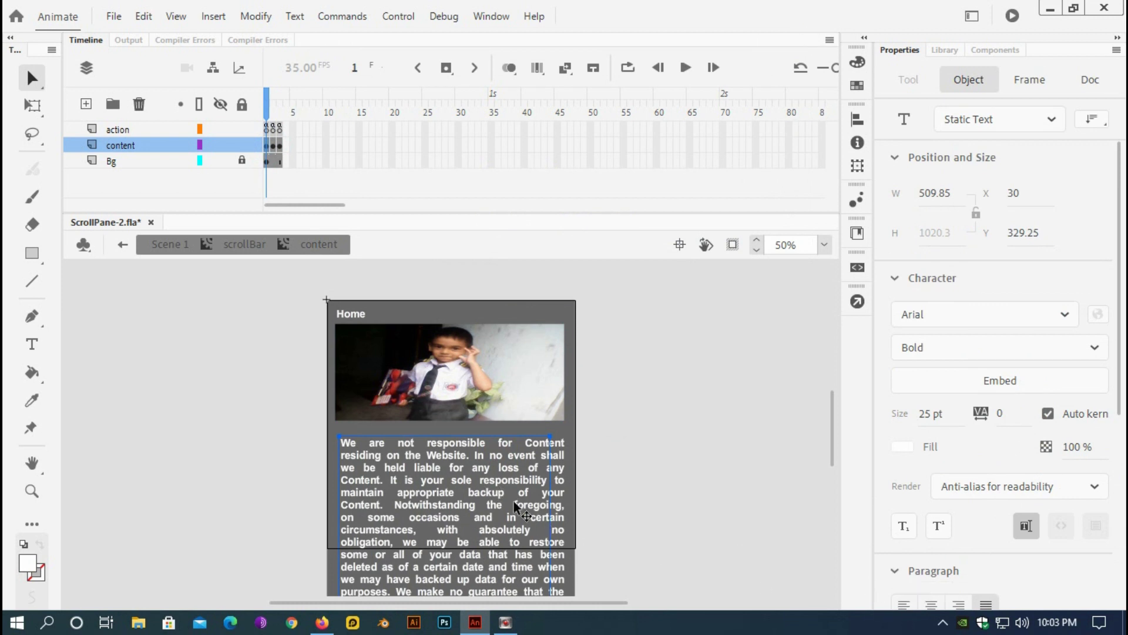
left_click(904, 605)
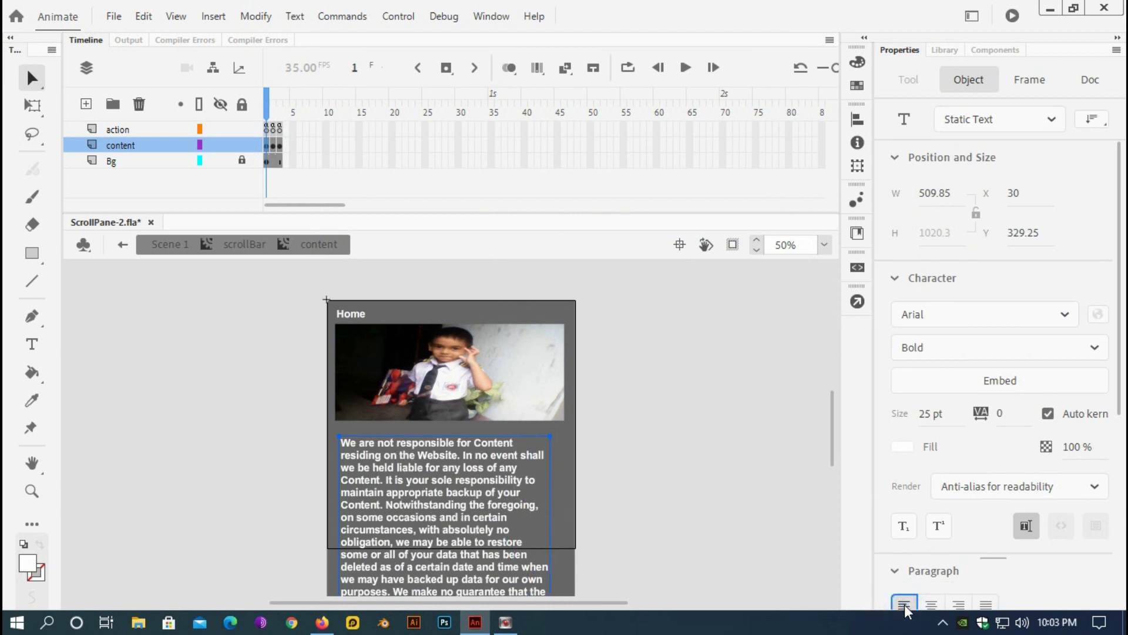
left_click(709, 424)
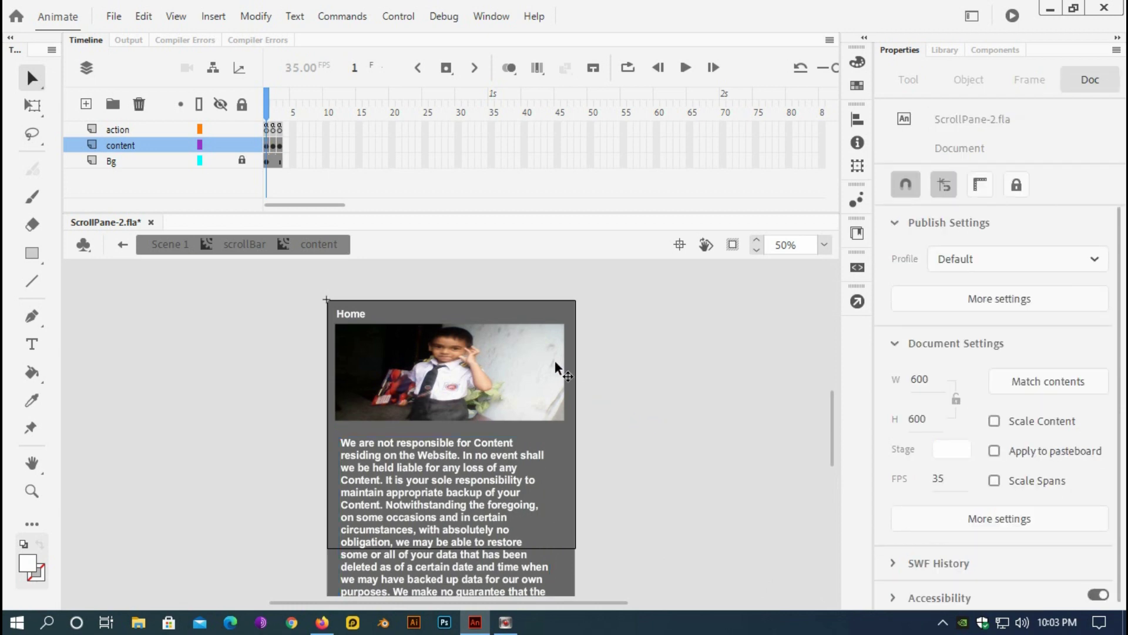
key("ctrl+Return")
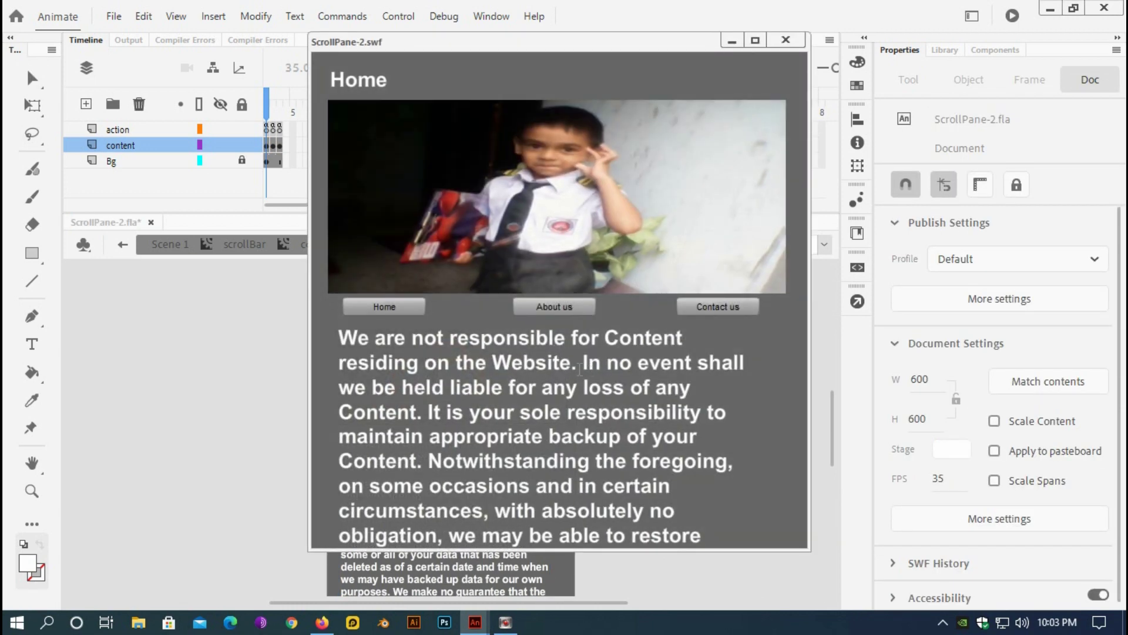
- Switch repeatedly between About us, Contact us and Home in the SWF preview, then close it
left_click(556, 311)
left_click(691, 305)
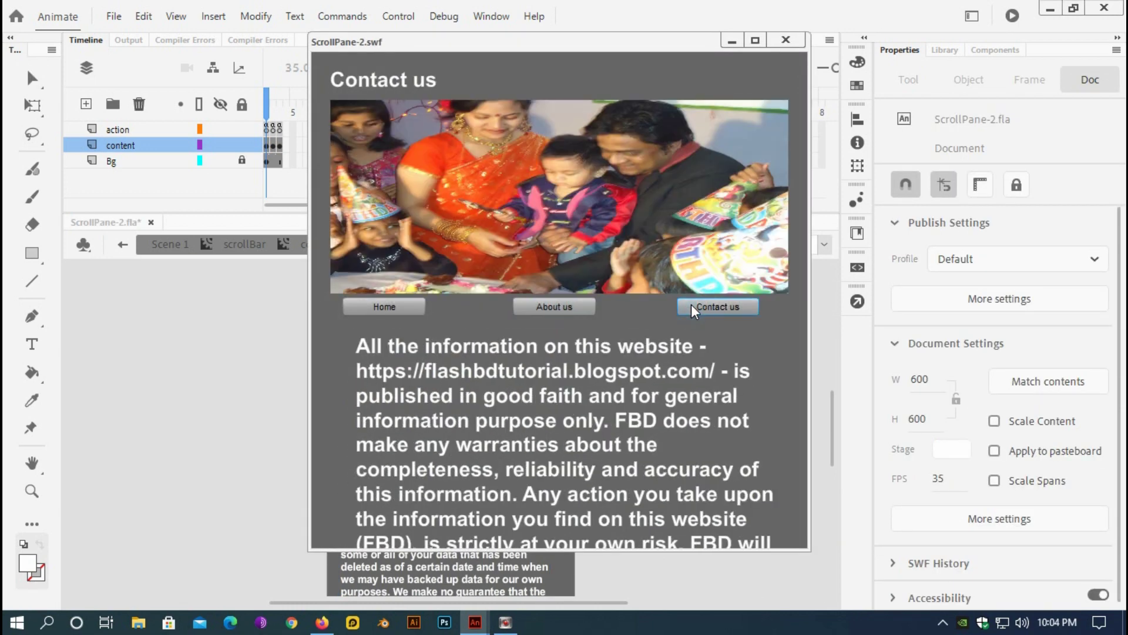
left_click(575, 312)
left_click(389, 304)
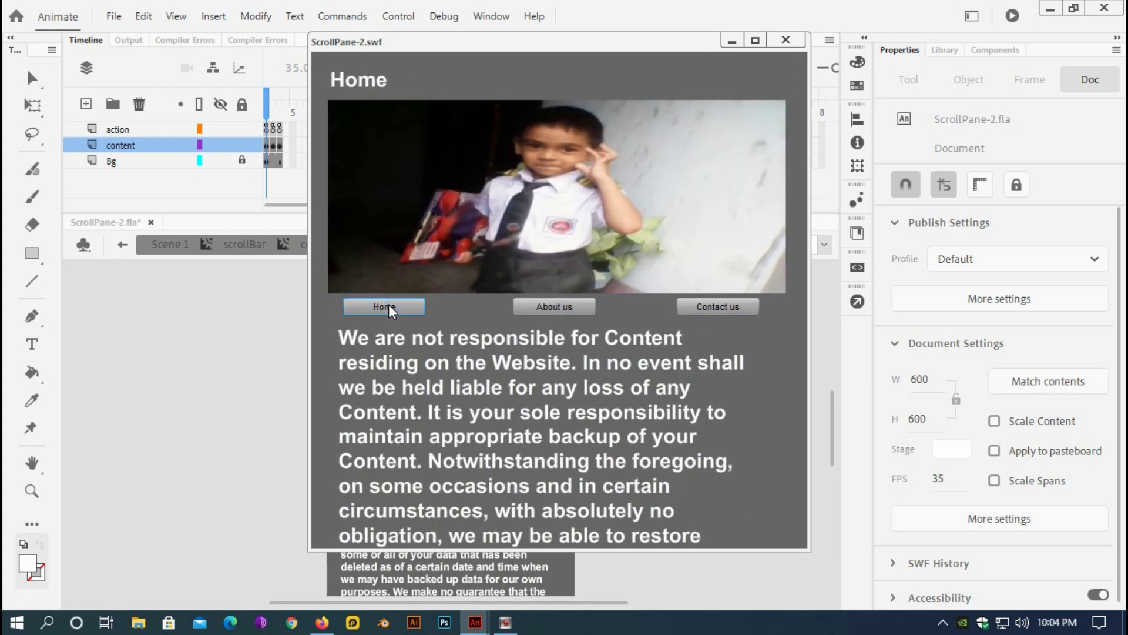
left_click(583, 304)
left_click(694, 305)
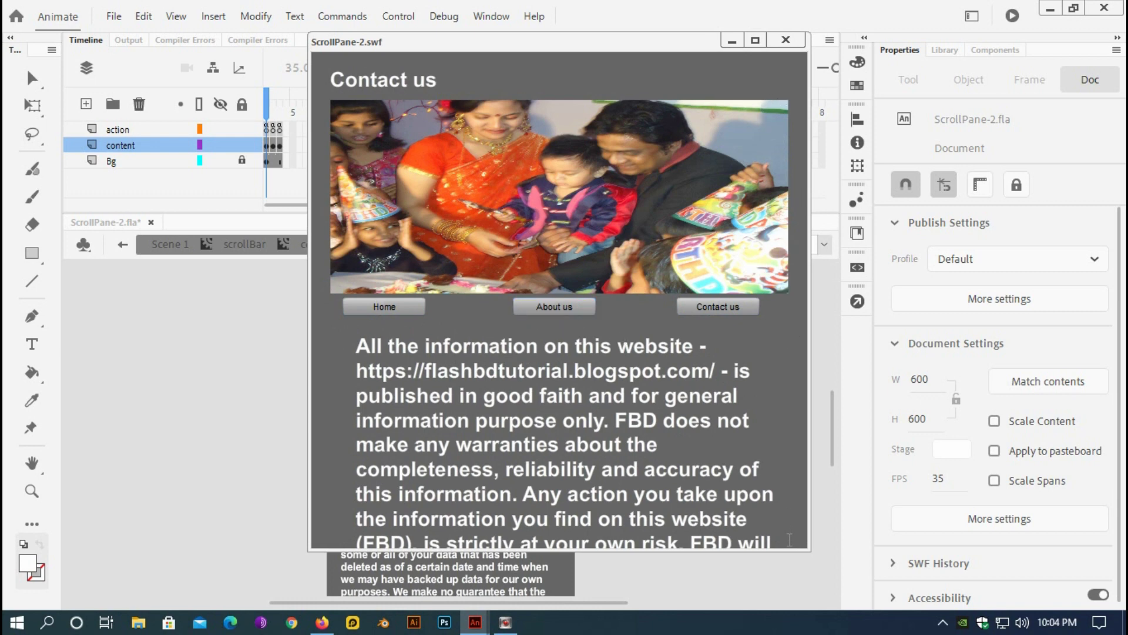
left_click(571, 306)
left_click(710, 306)
left_click(548, 310)
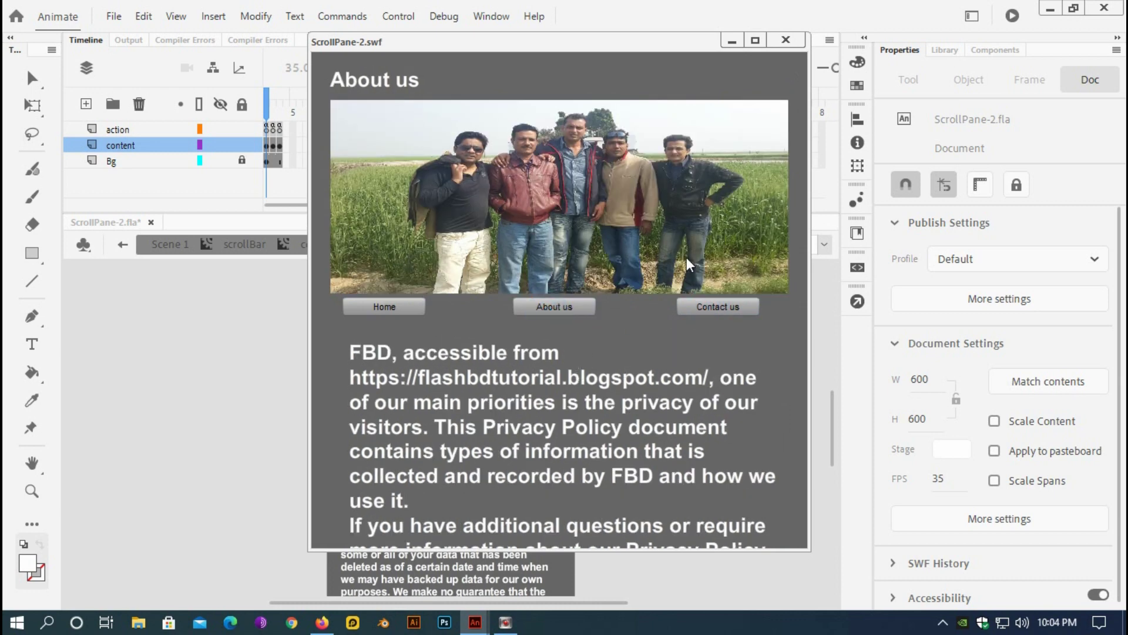
left_click(786, 40)
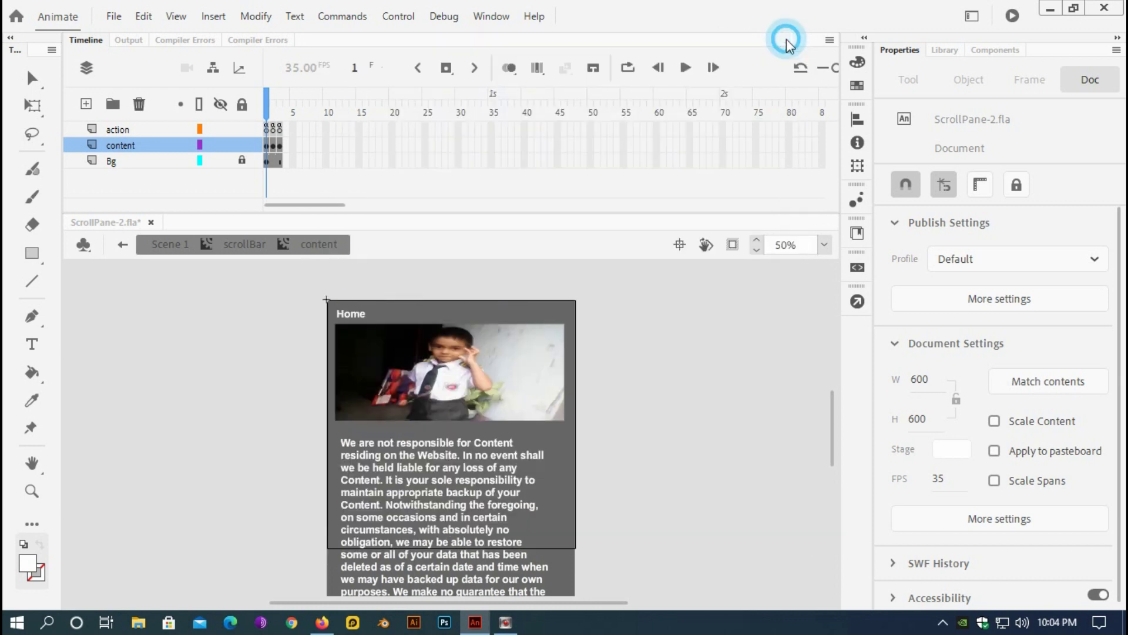
- Back on Scene 1, delete the picture-and-text clip from the stage and select scrollBar in the Library
left_click(180, 251)
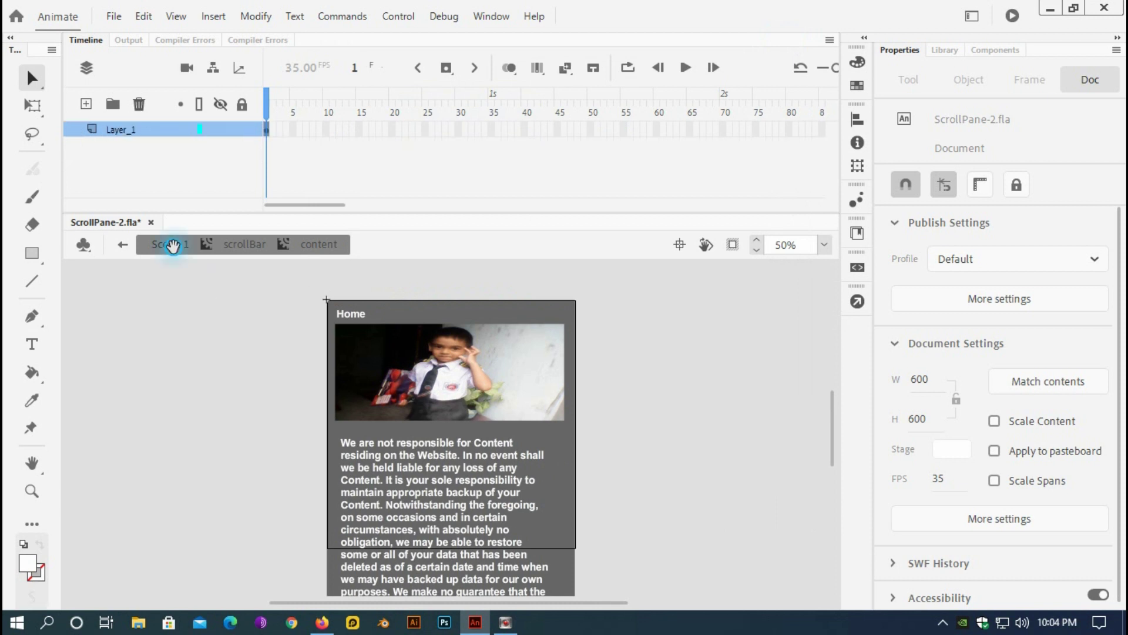
left_click(216, 383)
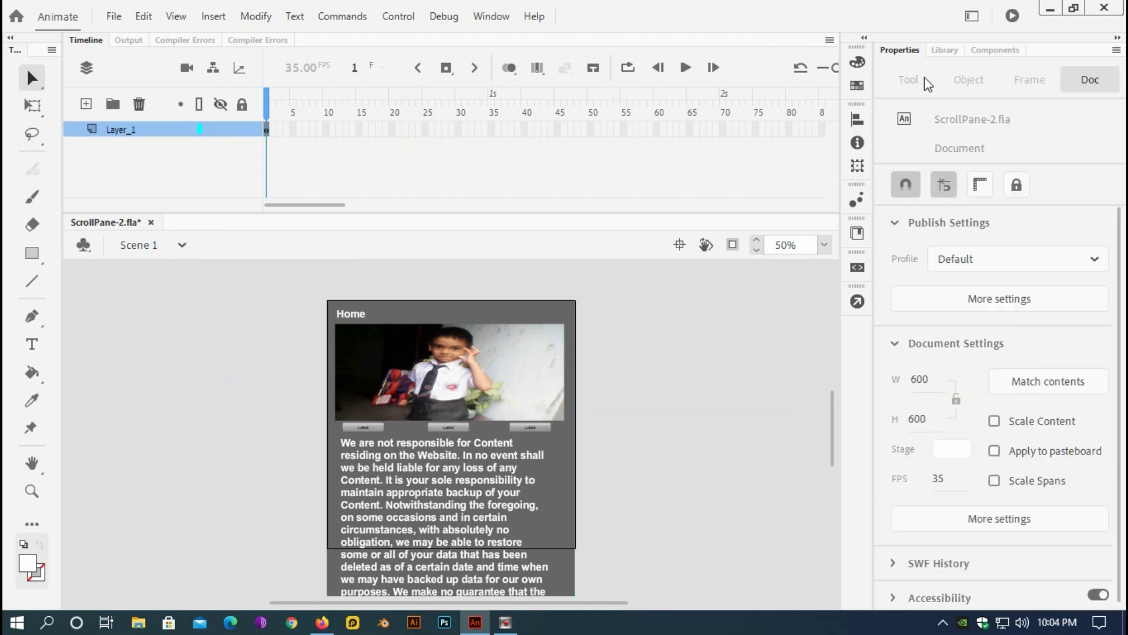
left_click(936, 50)
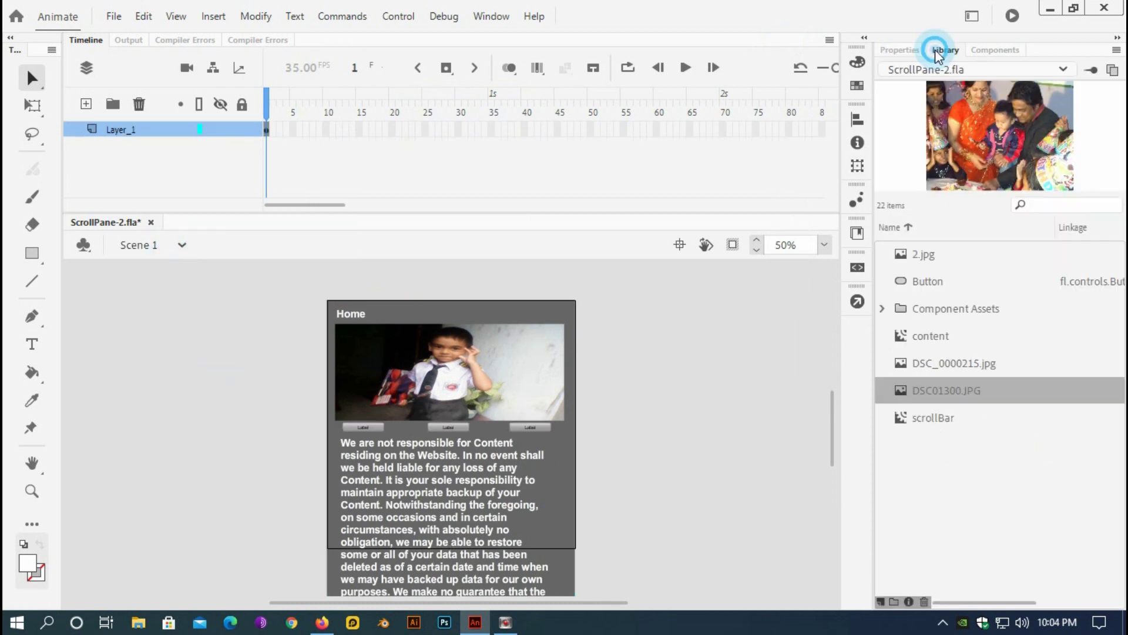
left_click(450, 347)
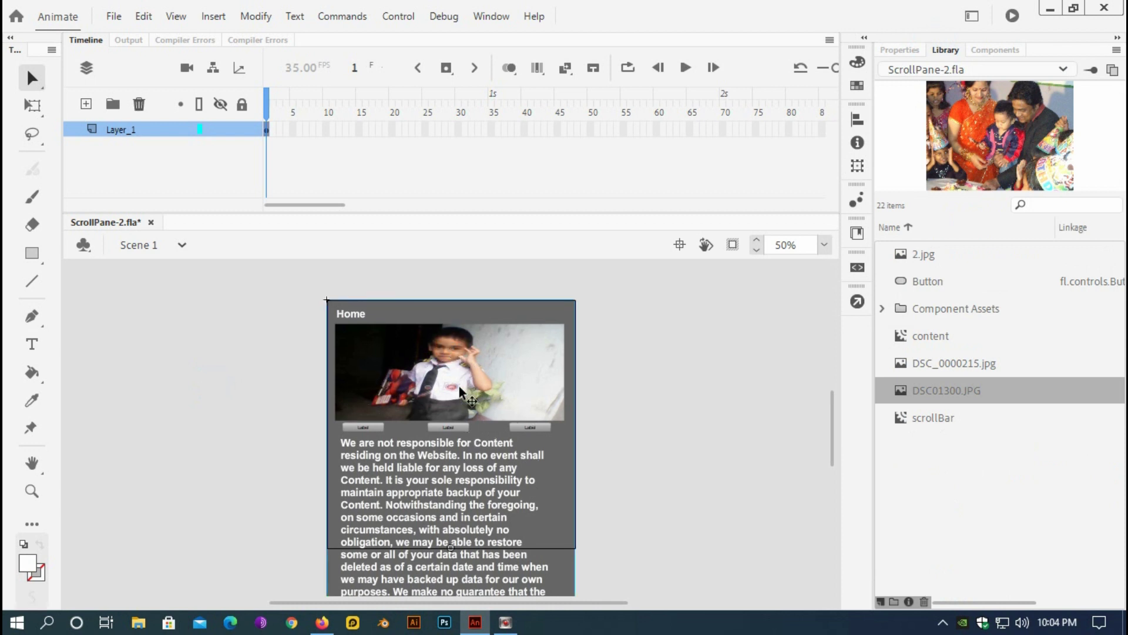
key("Delete")
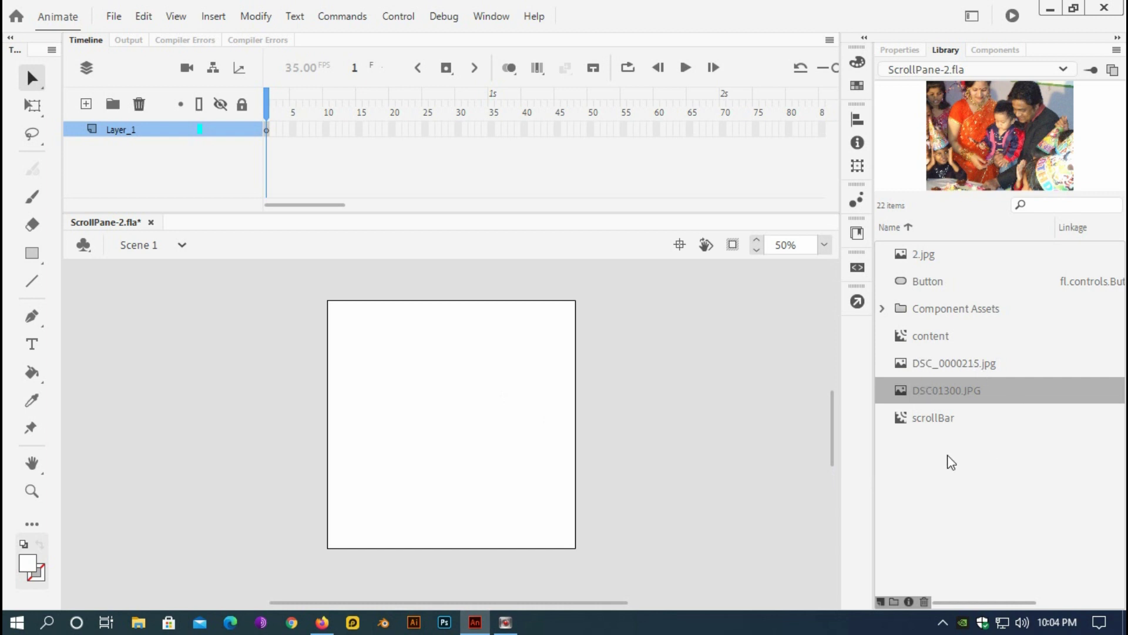
left_click(925, 416)
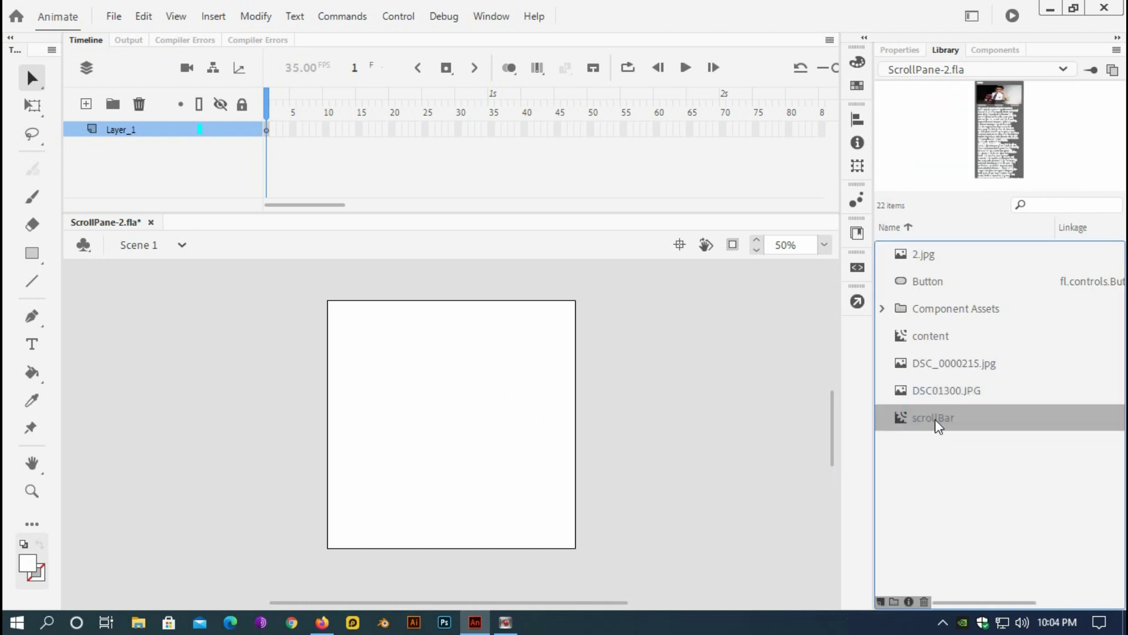
- Export the scrollBar symbol for ActionScript with class scrollBar, accepting the class warning
right_click(936, 418)
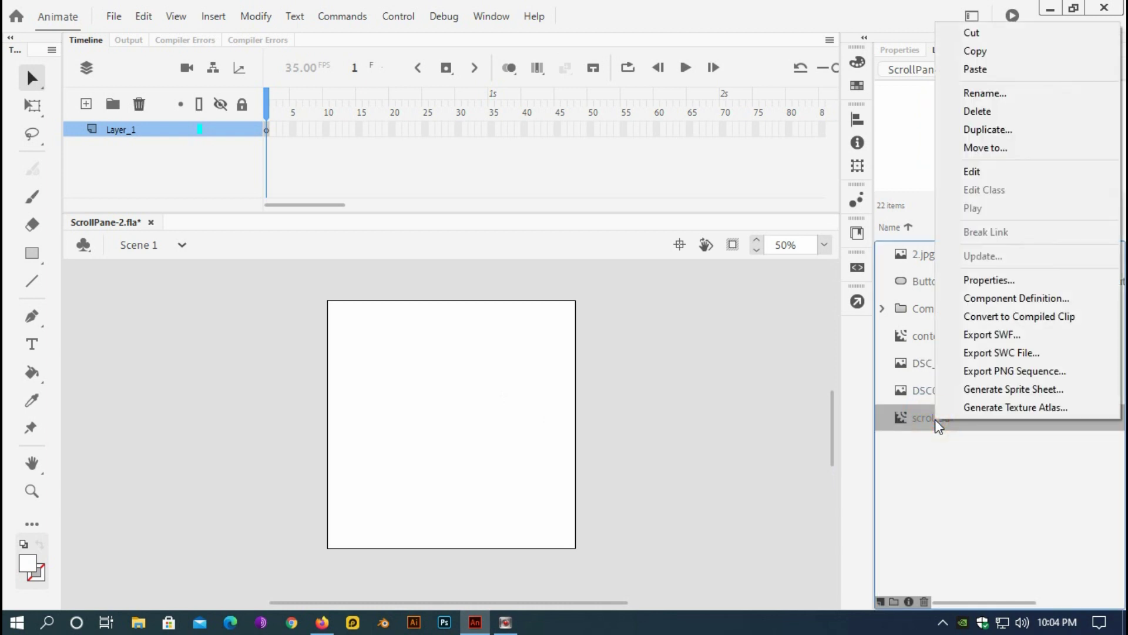
left_click(976, 281)
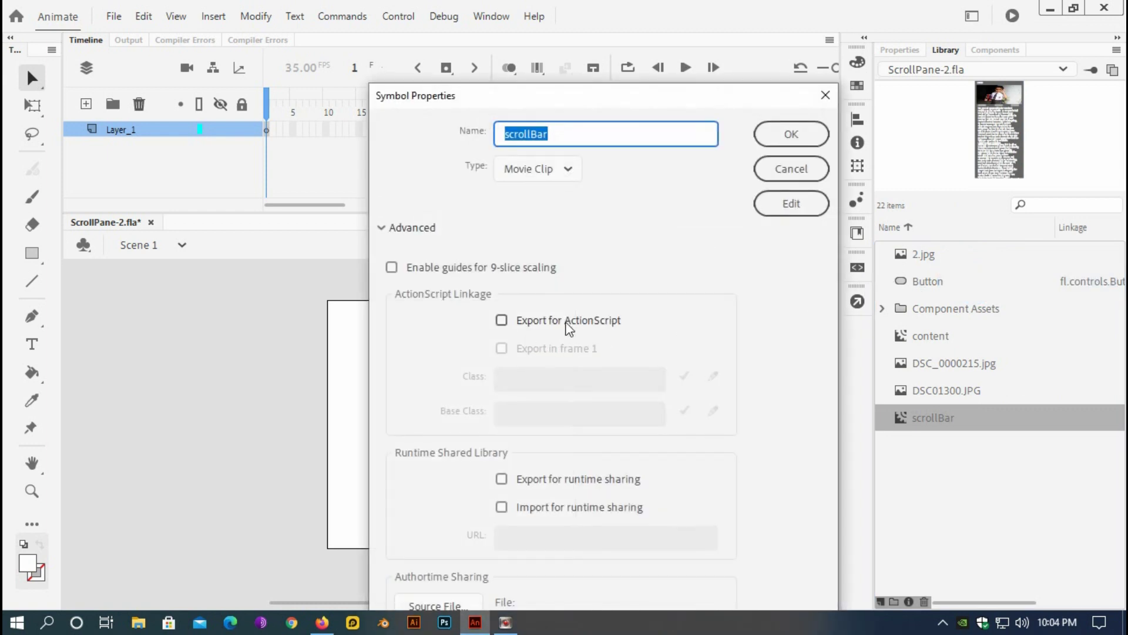
left_click(501, 321)
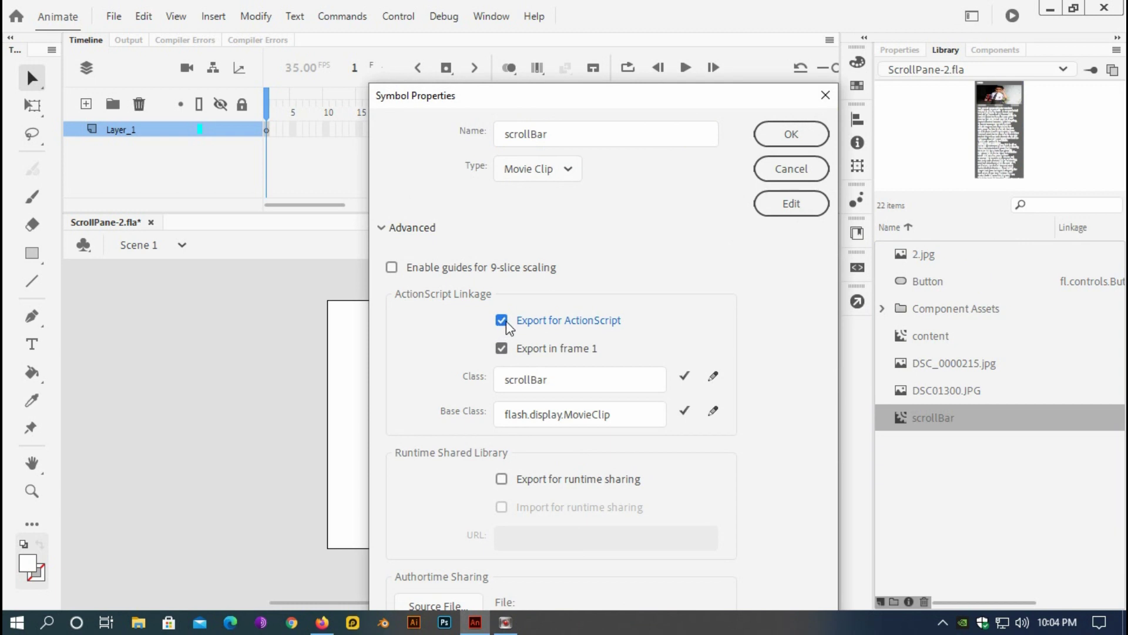
left_click(795, 137)
left_click(691, 445)
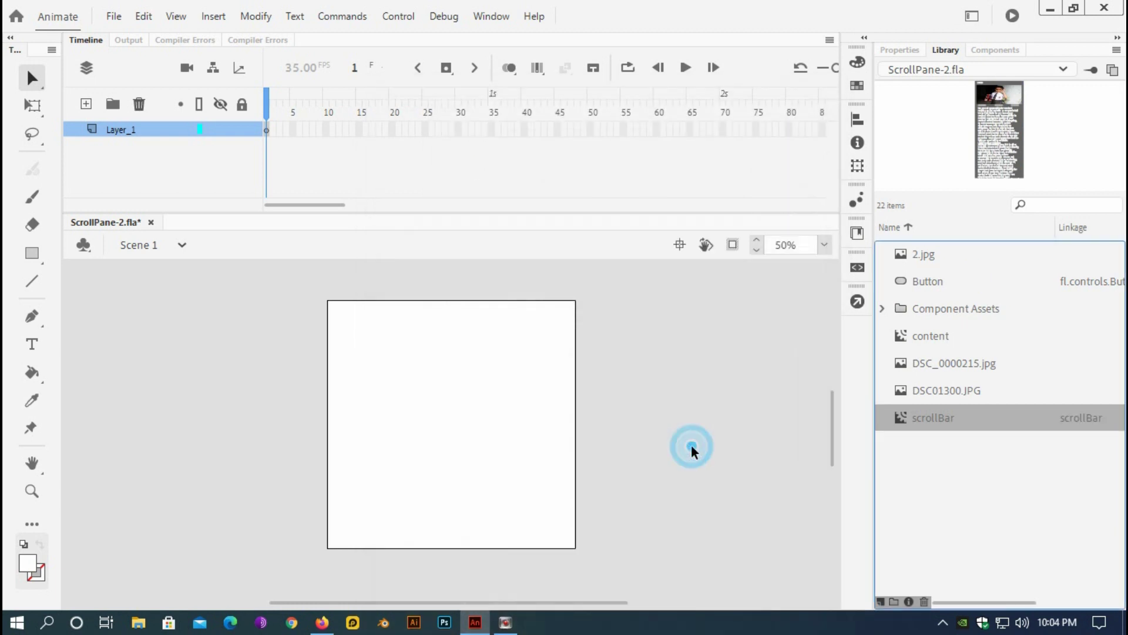
left_click(685, 359)
left_click(415, 350)
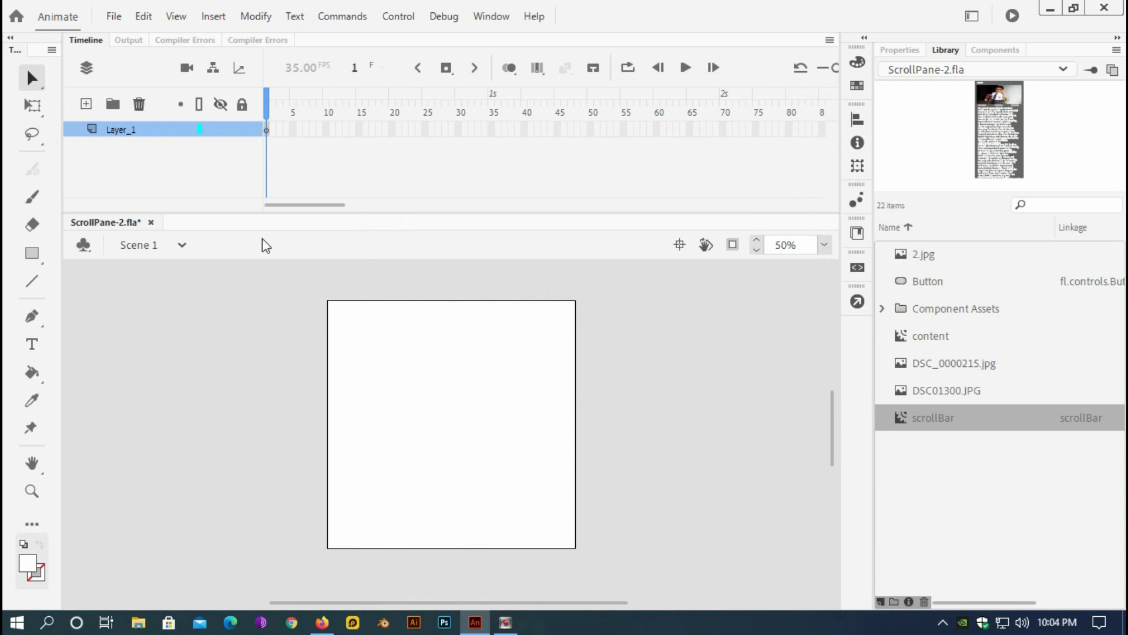
- Add a new layer named action and rename Layer_1 to content
left_click(87, 104)
left_click(114, 128)
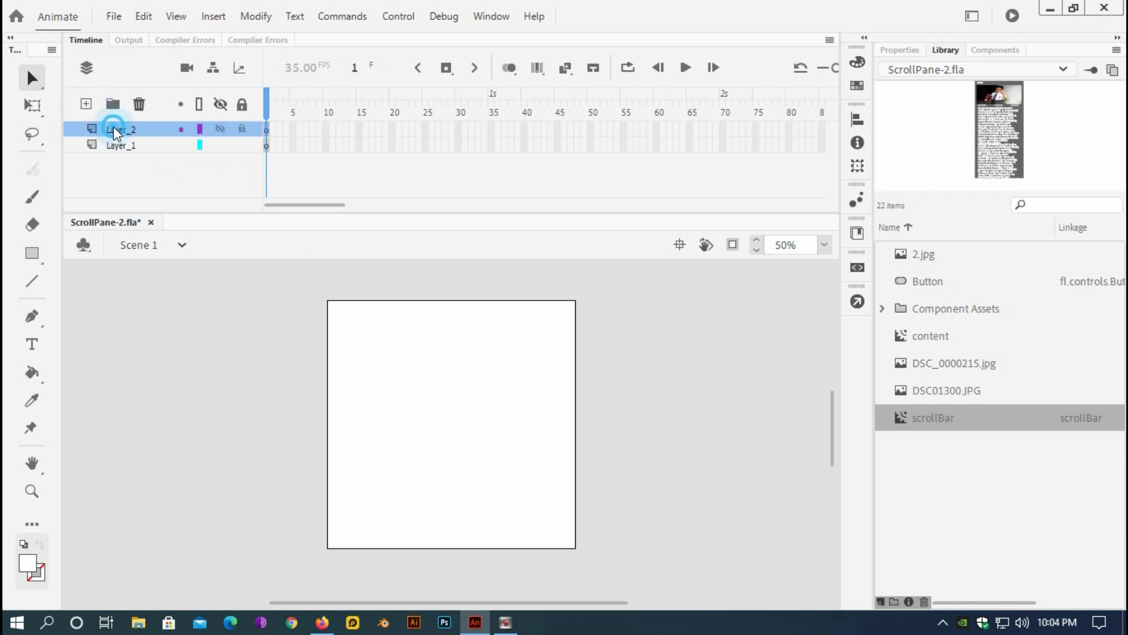
double_click(114, 128)
type("acti")
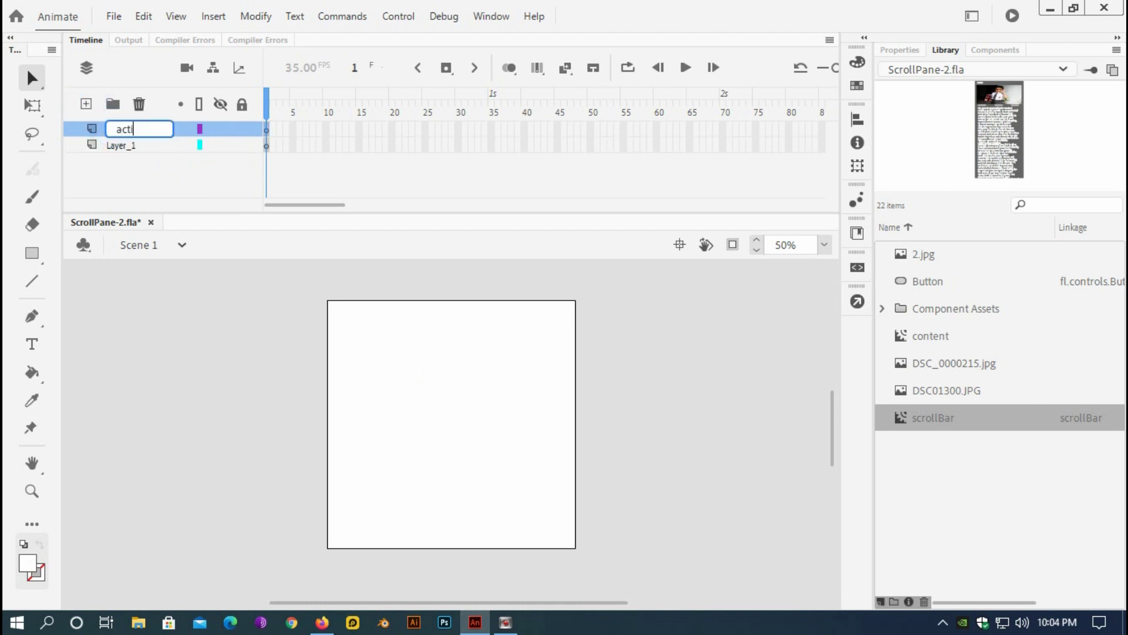
type("on")
double_click(120, 147)
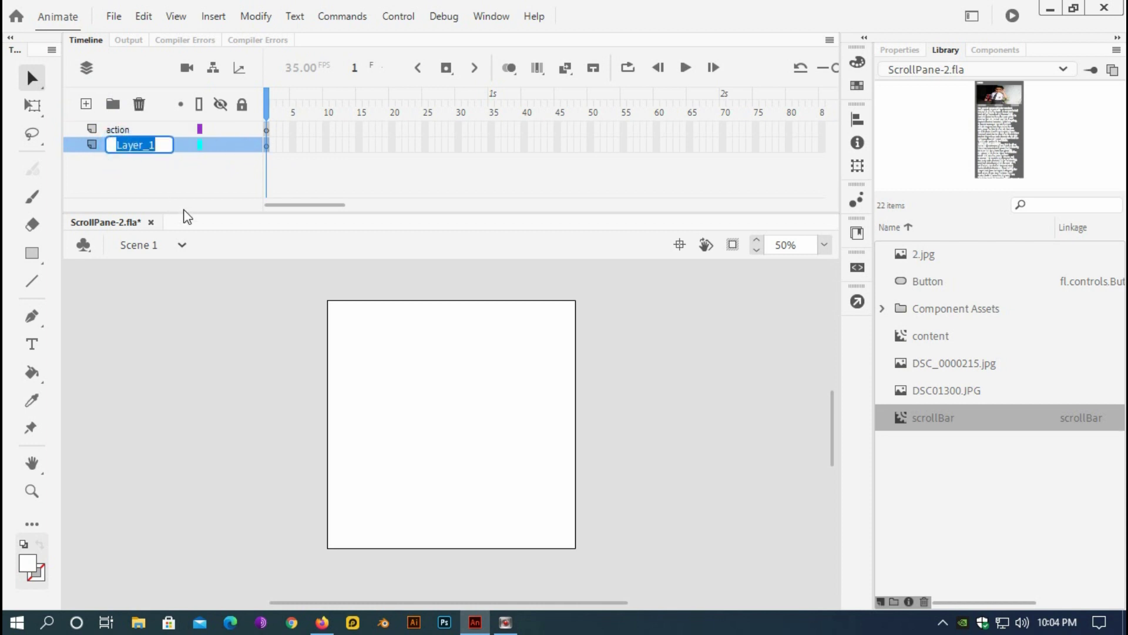
type("content")
left_click(269, 142)
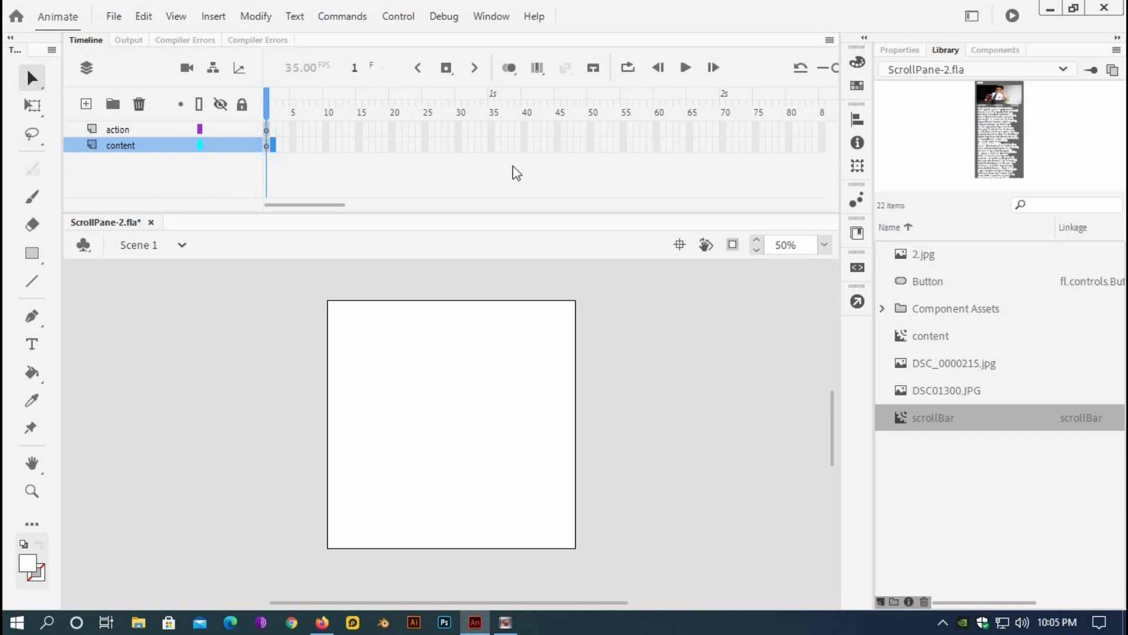
- Drag a ScrollPane from the User Interface components onto the stage and select it
left_click(995, 50)
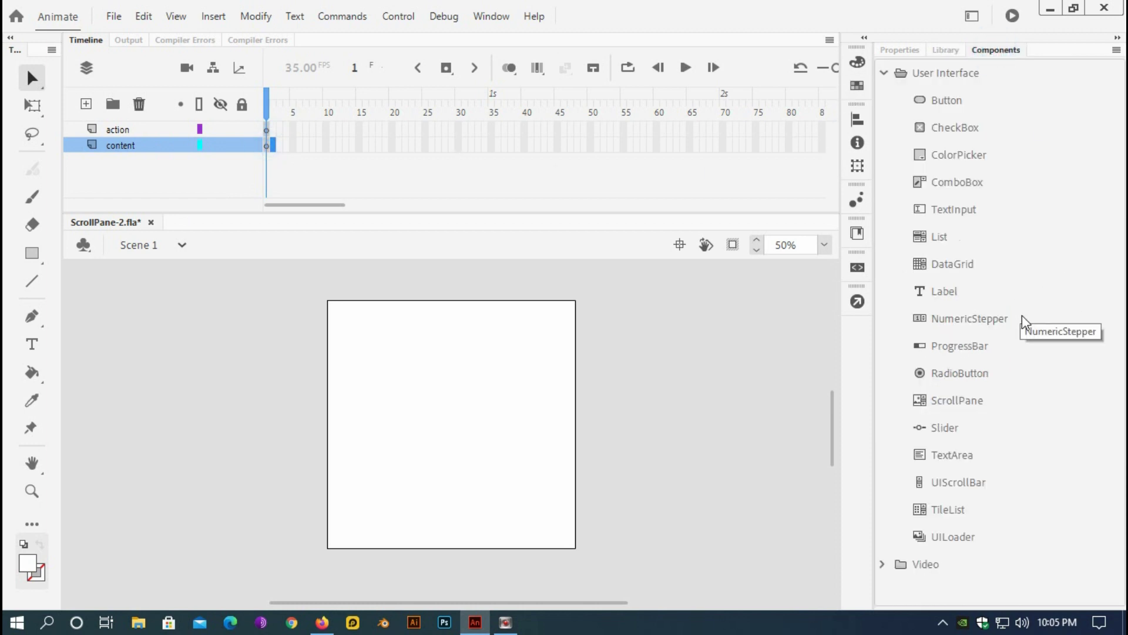
left_click(951, 399)
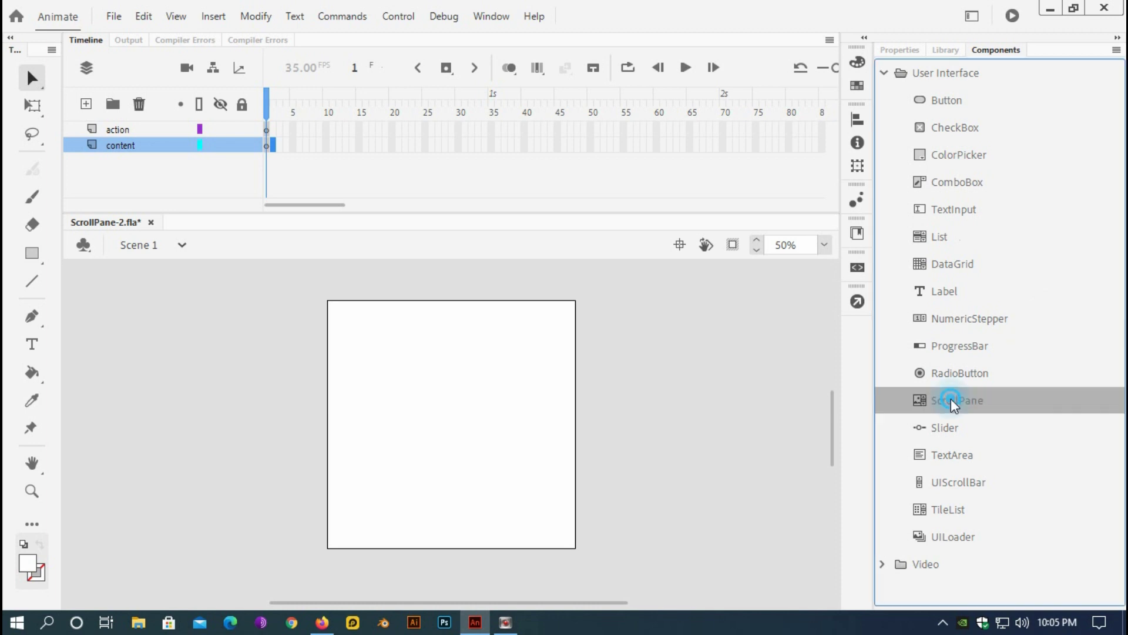
left_click_drag(951, 399, 483, 406)
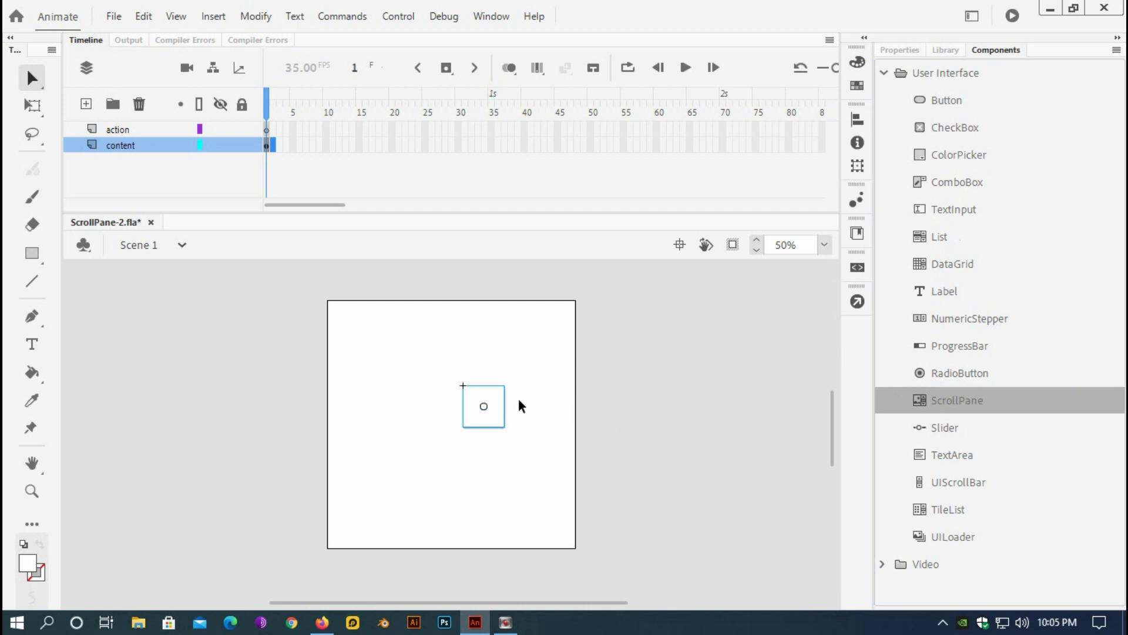
left_click(890, 51)
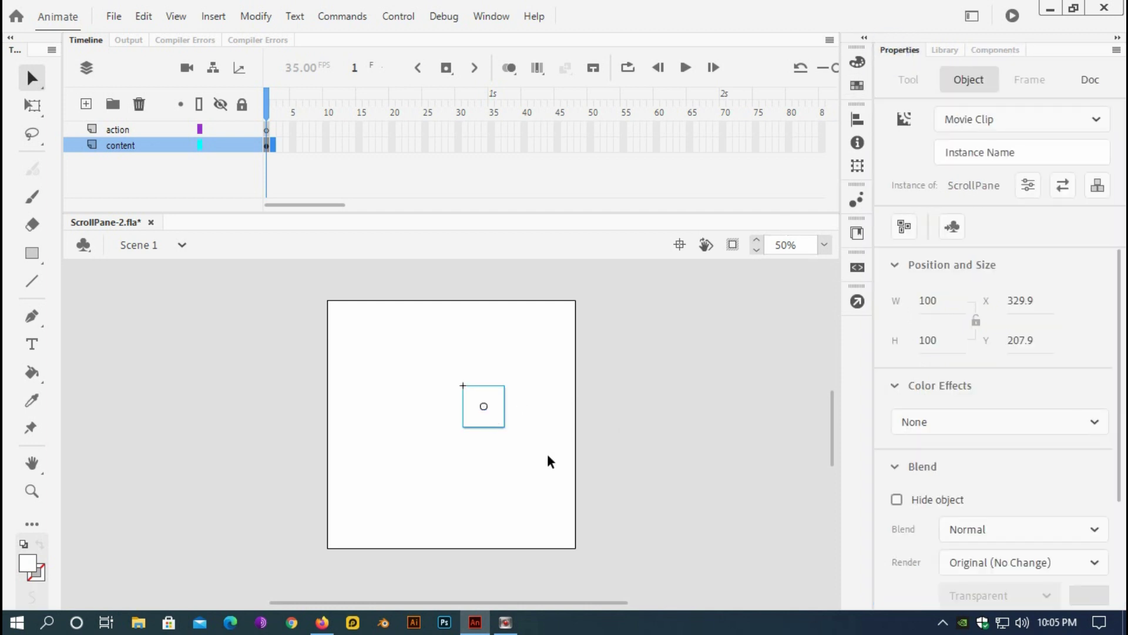
left_click(488, 398)
- Resize the ScrollPane to width 600 and height 600
left_click(926, 301)
type("600")
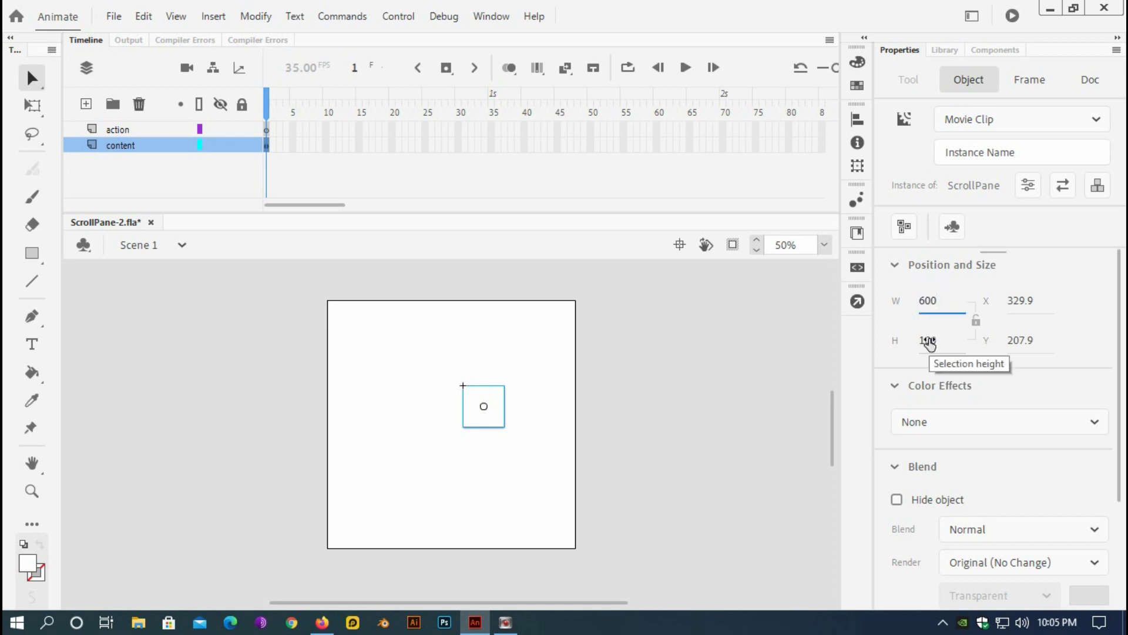
left_click(929, 340)
type("600")
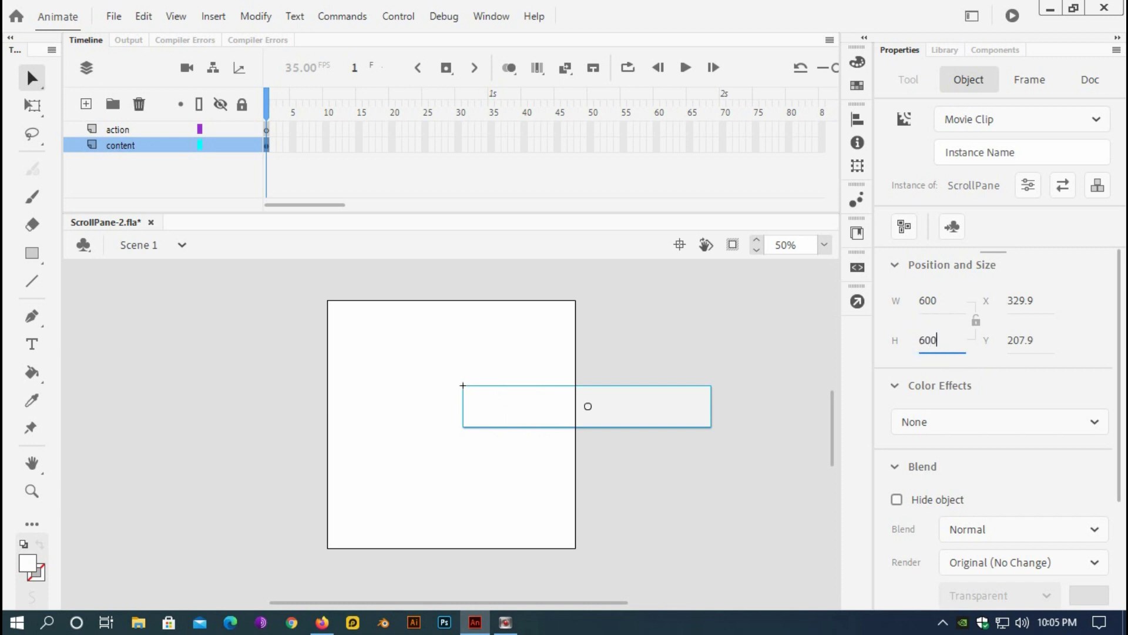
left_click(637, 329)
left_click(625, 408)
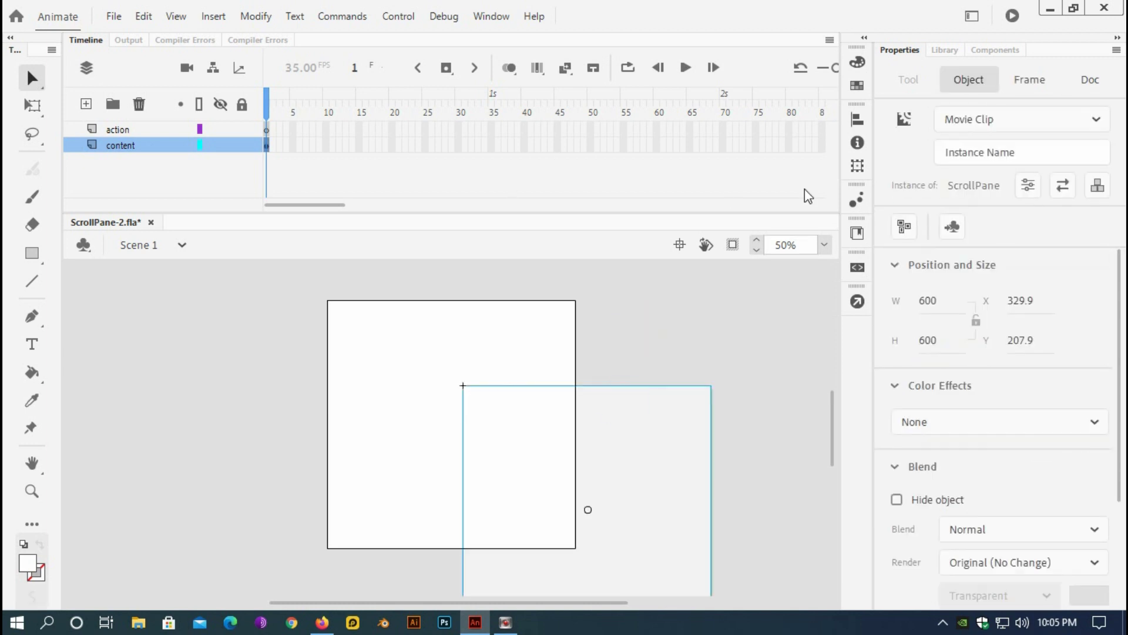
- Align the ScrollPane to the stage's left and top edges, placing it at 0, 0
left_click(859, 120)
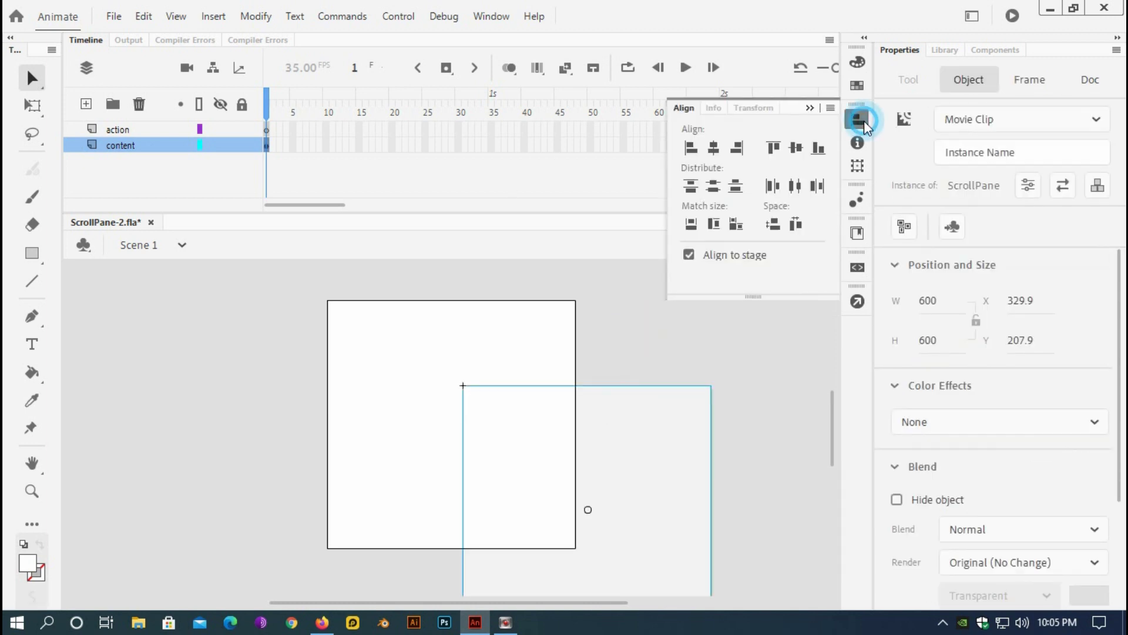
left_click(692, 148)
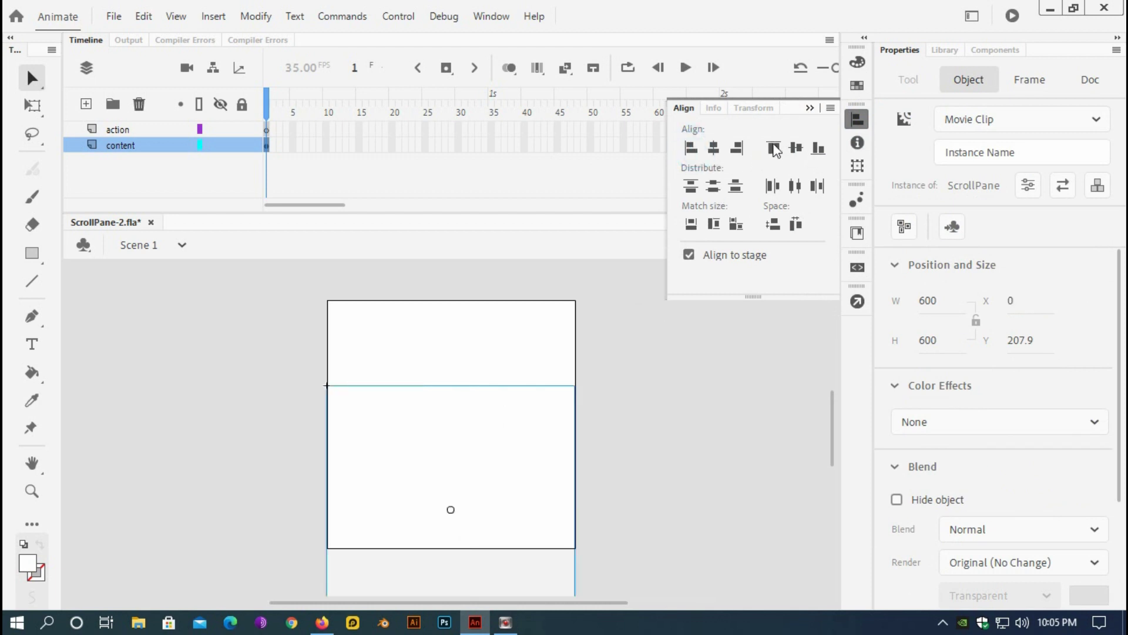
left_click(796, 147)
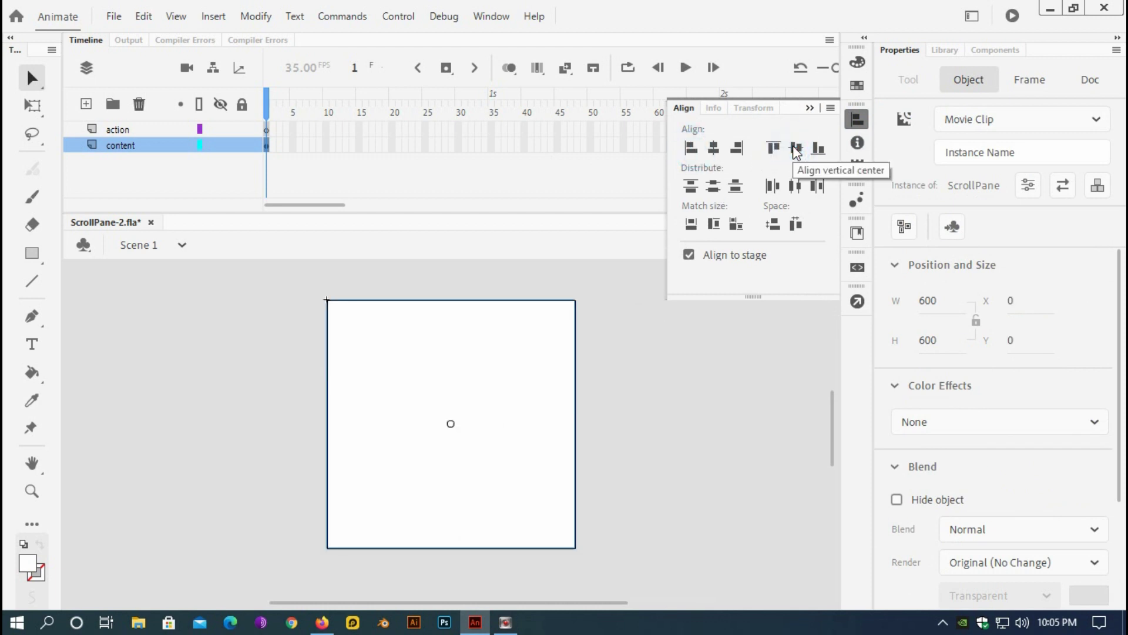
left_click(810, 107)
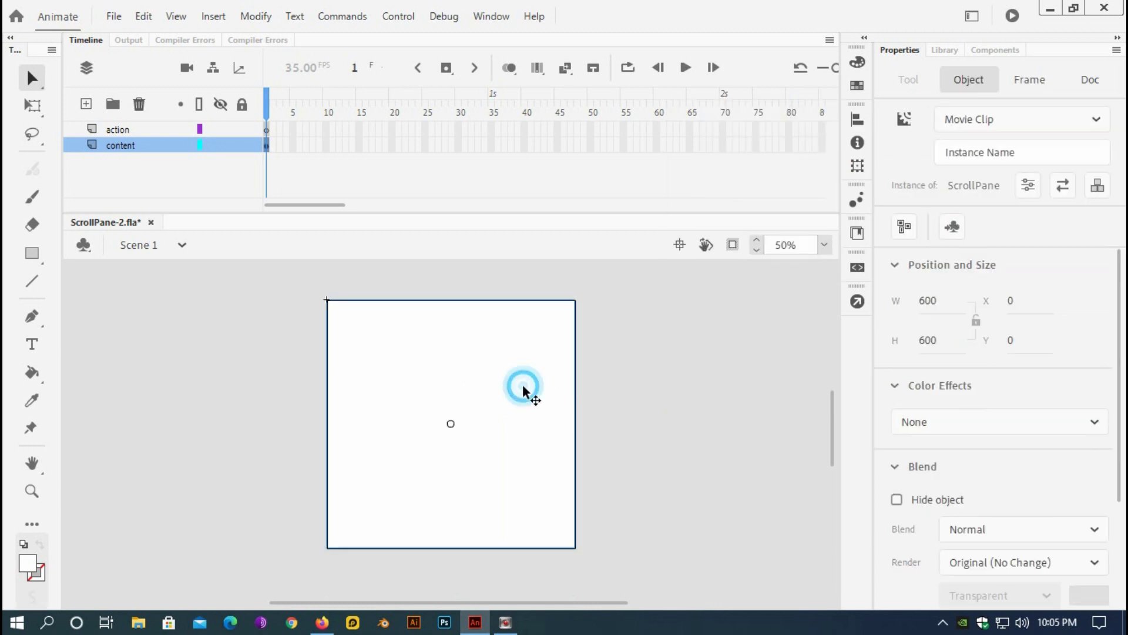
- Test the movie, close the empty preview, and select frame 1 of the action layer
left_click(399, 16)
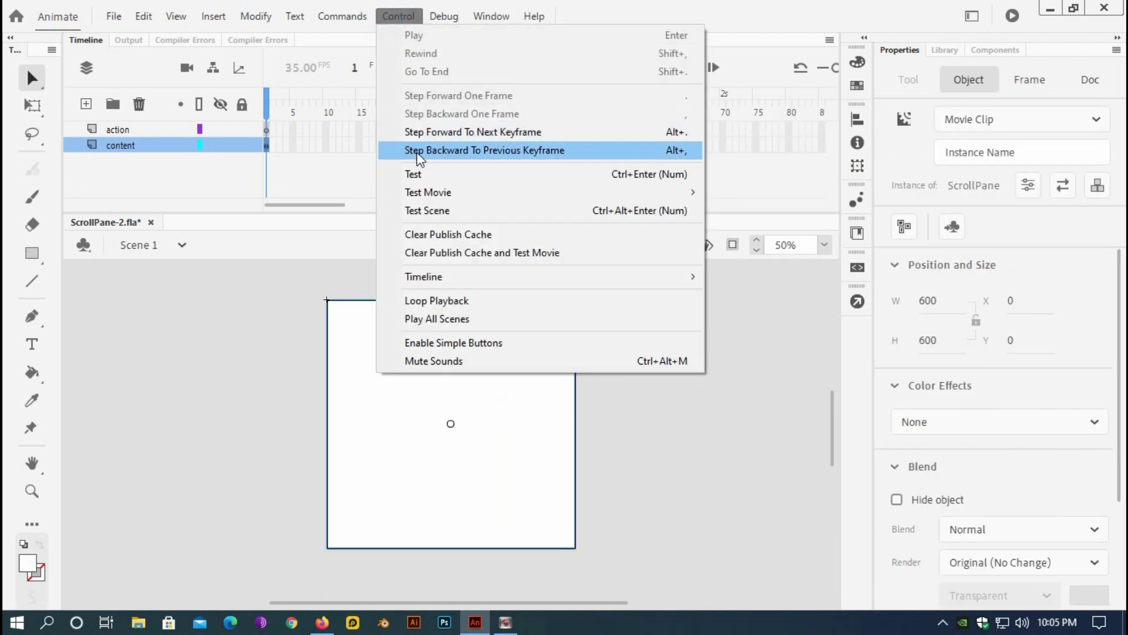
left_click(418, 174)
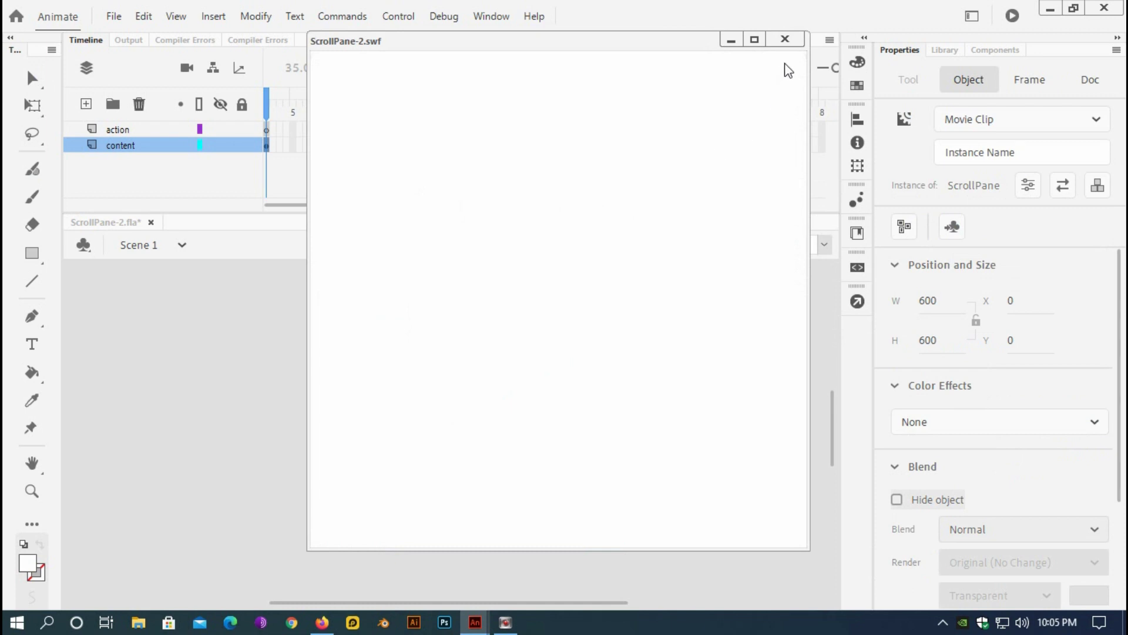
left_click(797, 47)
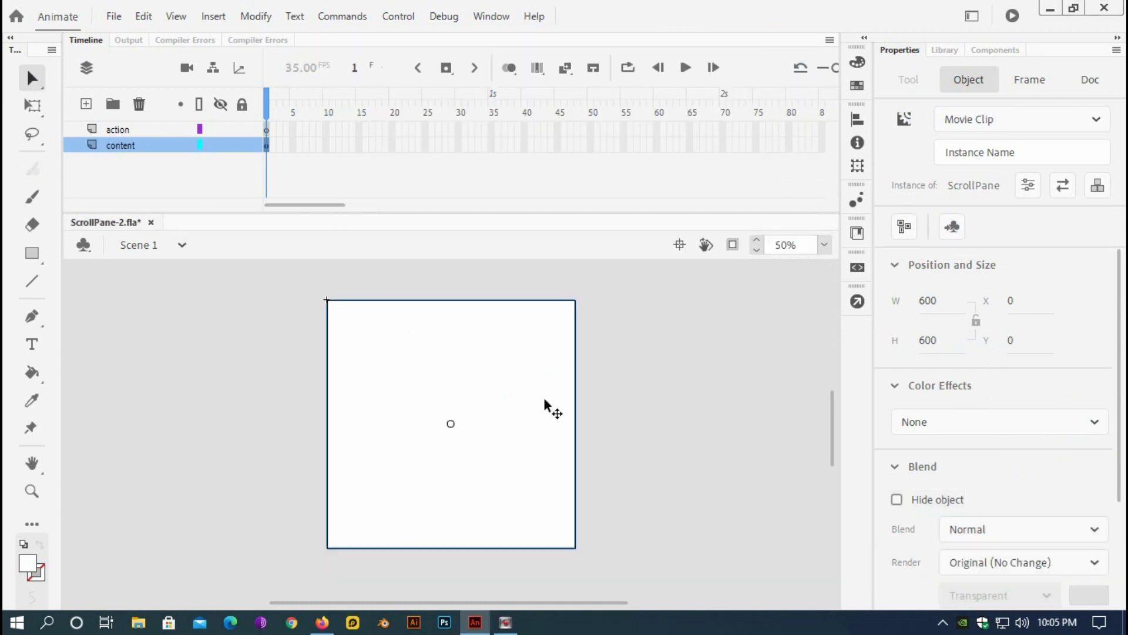
left_click(519, 395)
left_click(266, 129)
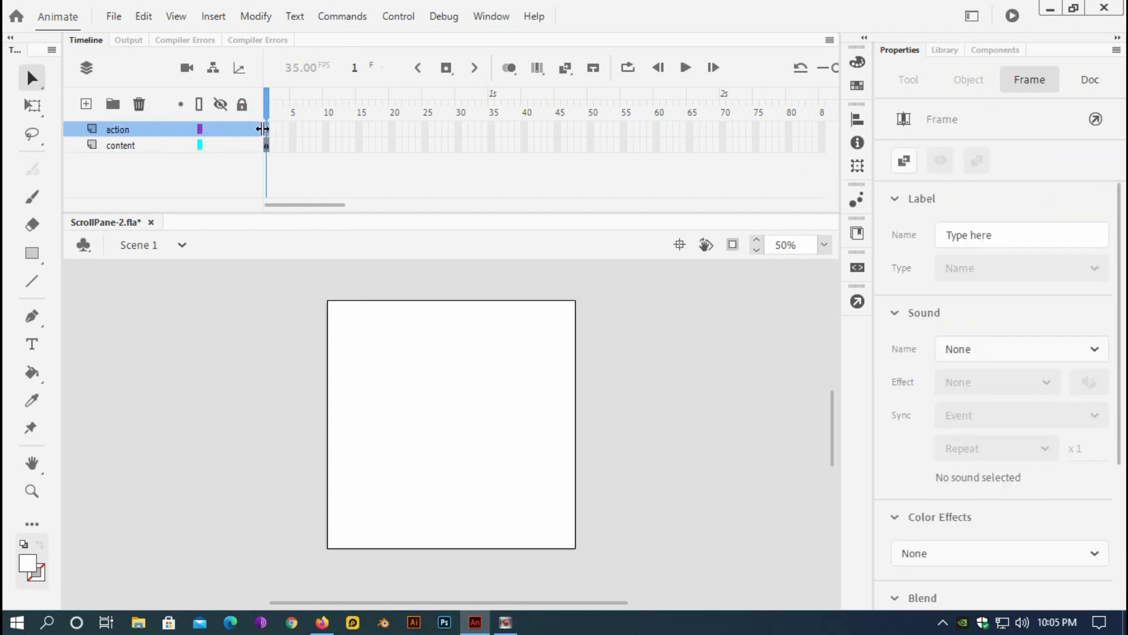
- Write stop(); in the action layer's frame 1 script, then reselect the ScrollPane on stage
left_click(858, 302)
left_click(266, 185)
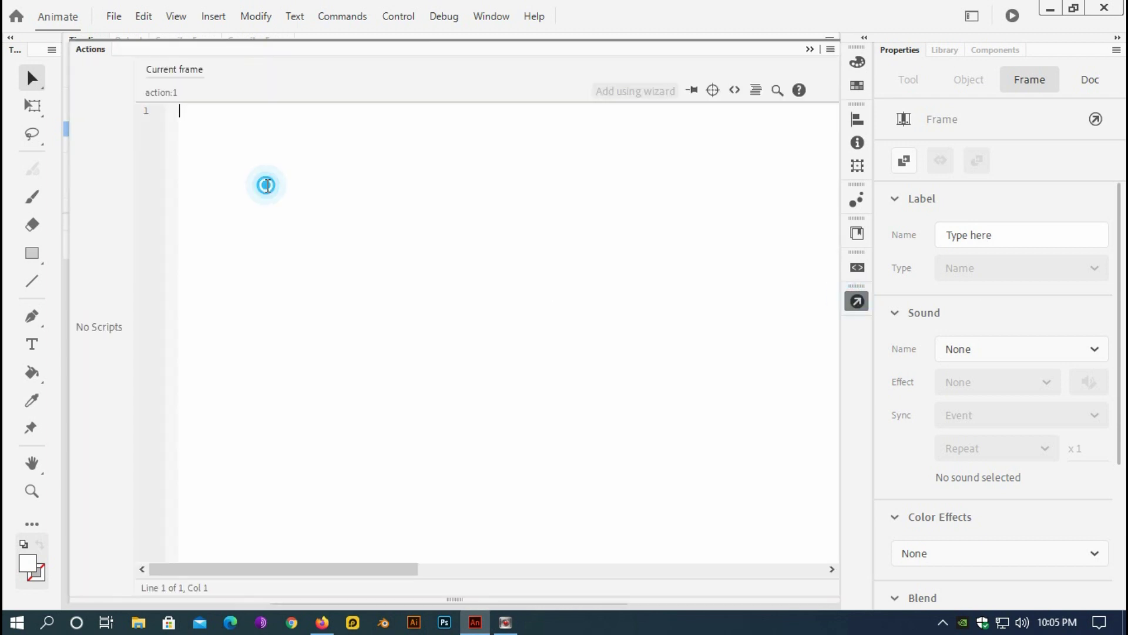
type("st")
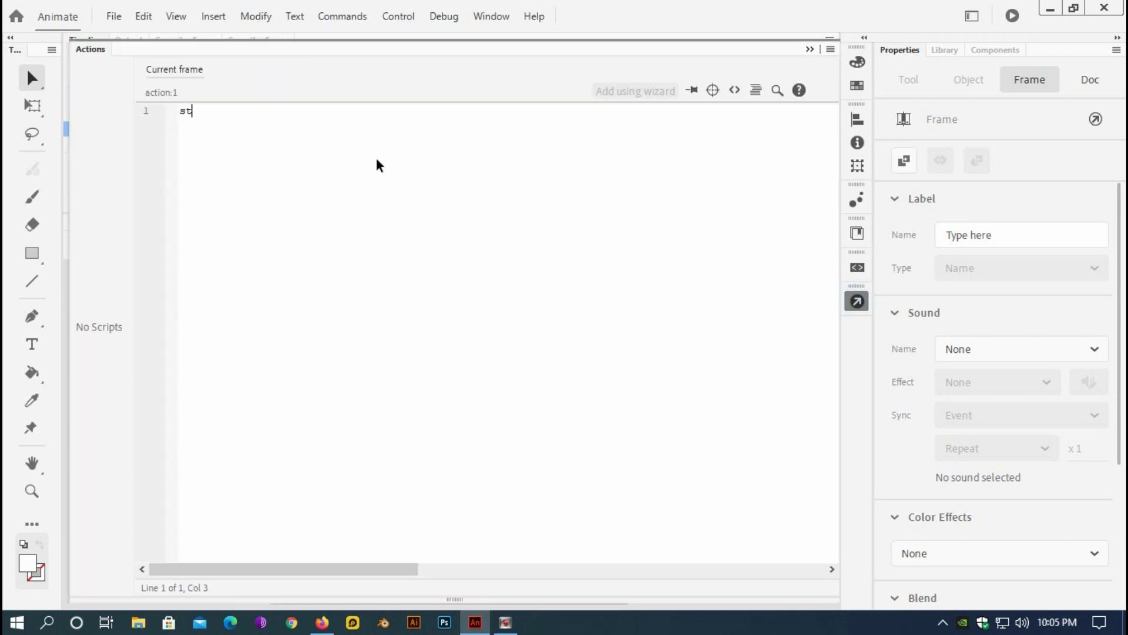
type("op();")
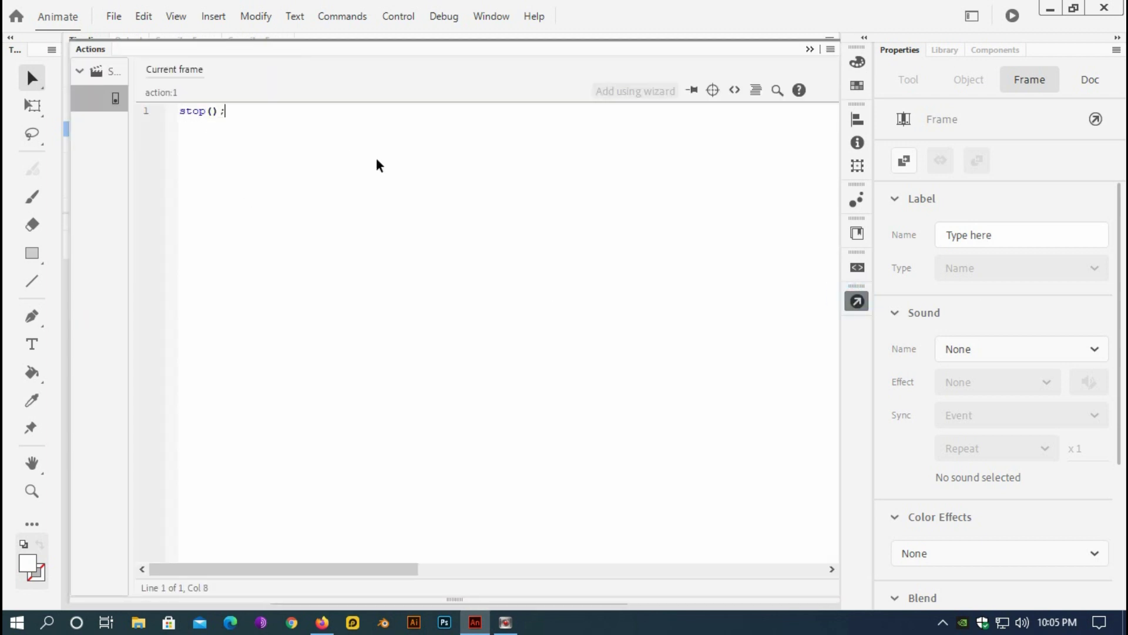
key("Return")
key("Return")
left_click(810, 50)
left_click(449, 435)
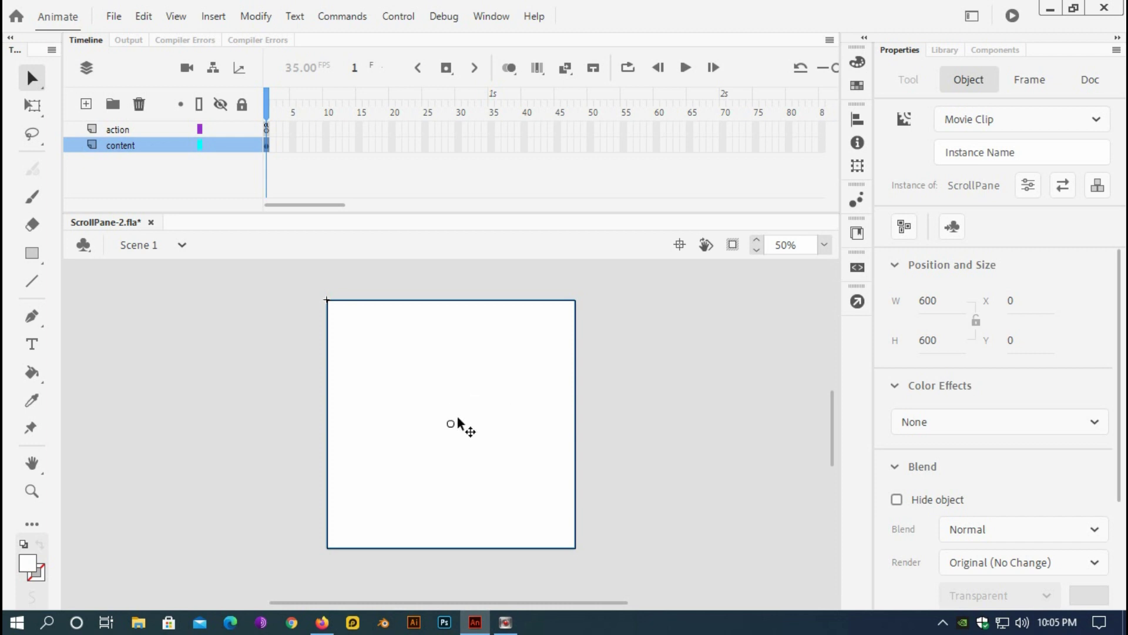
- Give the ScrollPane the instance name scrollPane, then reselect frame 1 of the action layer
left_click(958, 154)
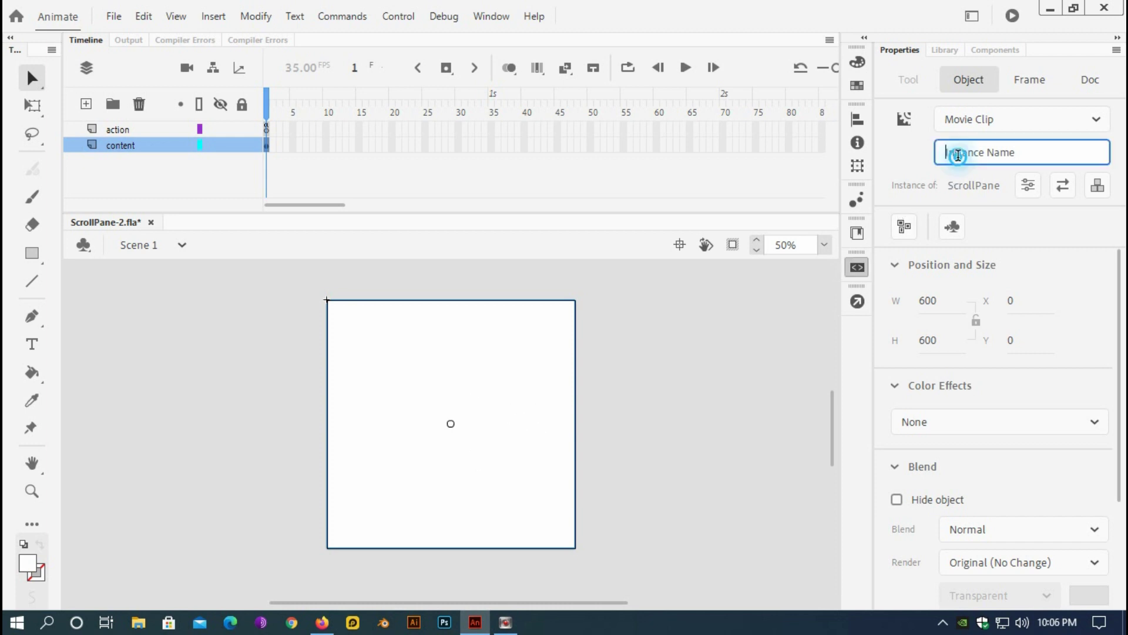
type("sc")
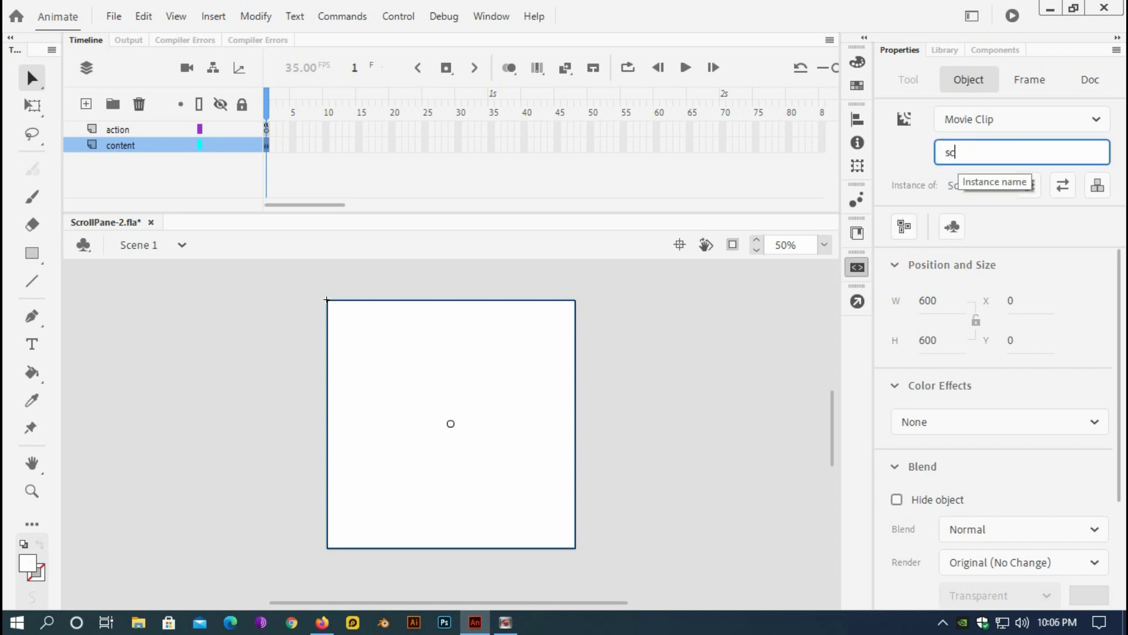
type("rollPane")
left_click(464, 379)
left_click(267, 129)
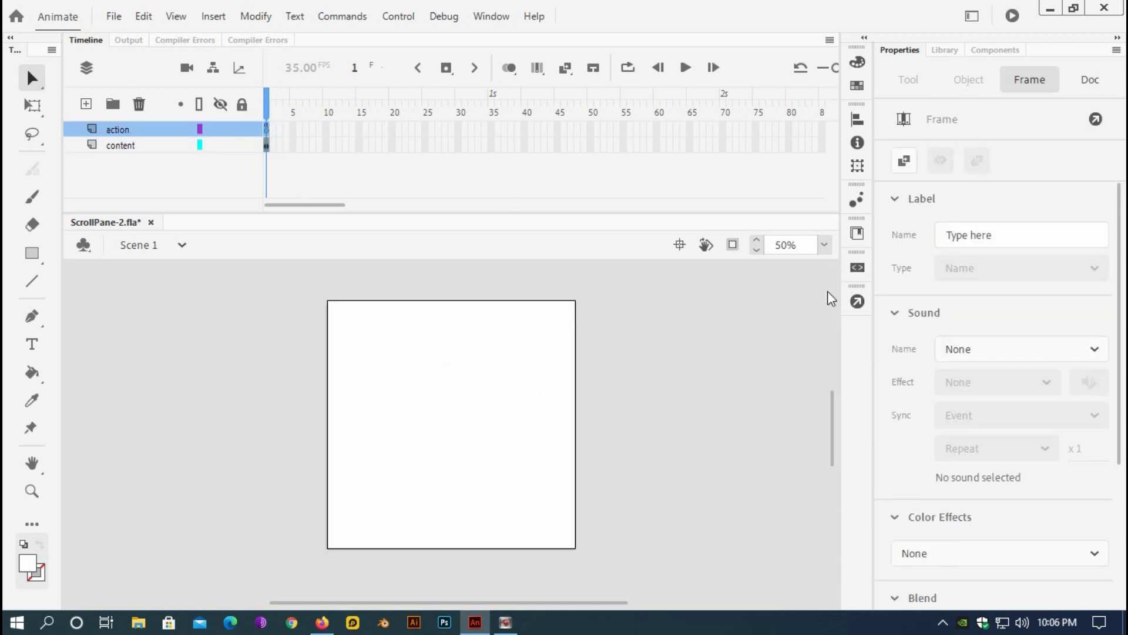
- Add the line scrollPane.source = scrollBar; to the frame 1 script after checking the Library linkage
left_click(857, 301)
left_click(242, 122)
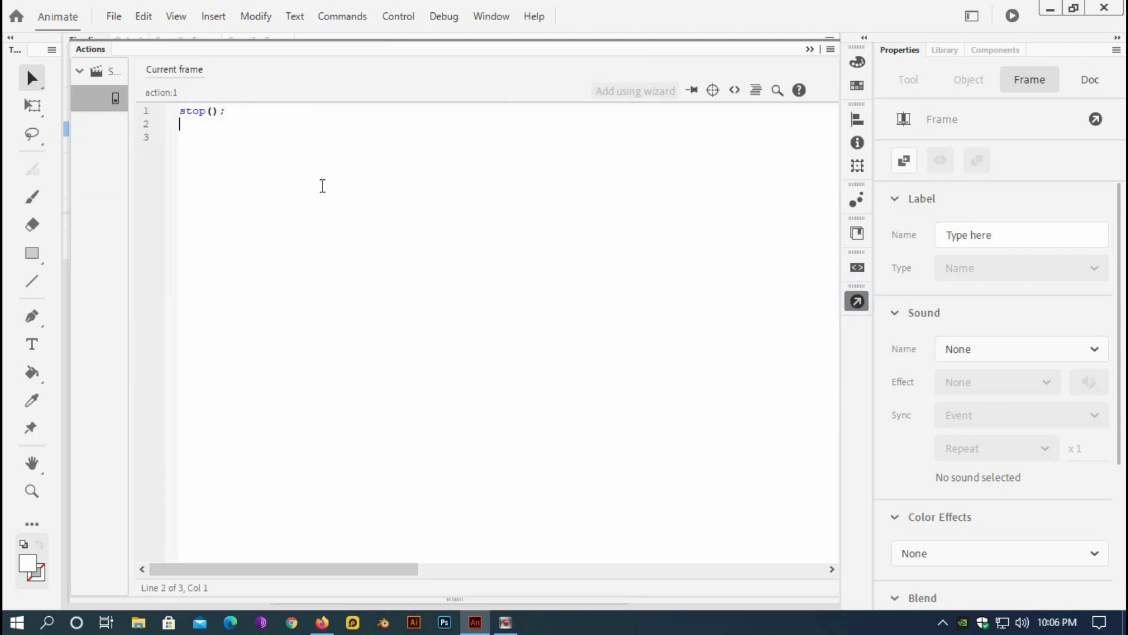
key("Return")
key("Return")
type("scrollPane.source =")
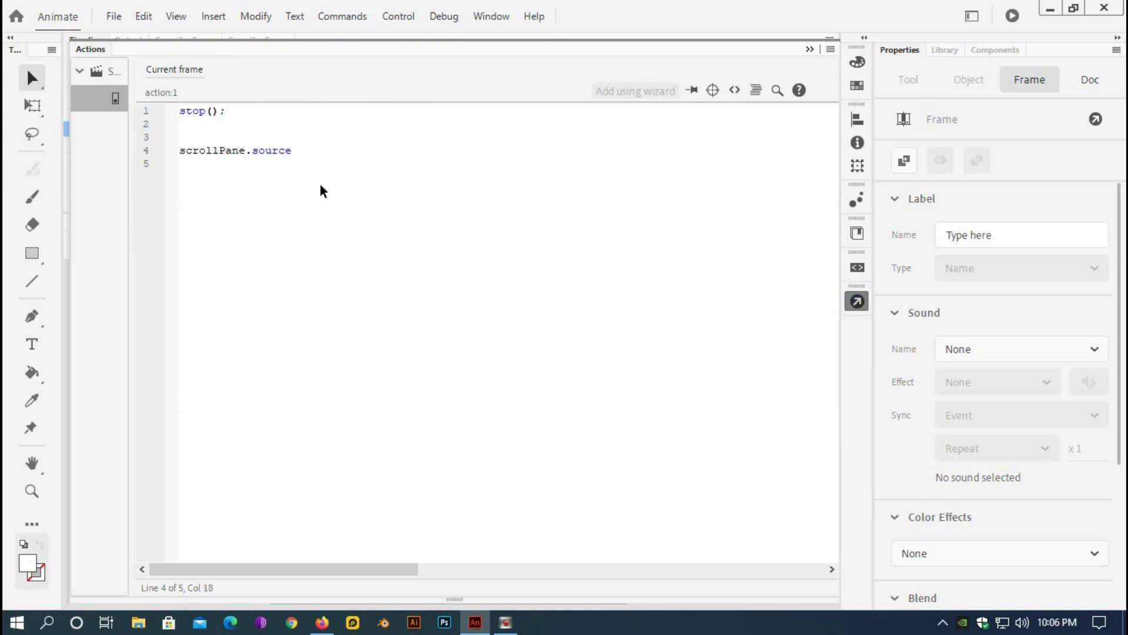
left_click(948, 53)
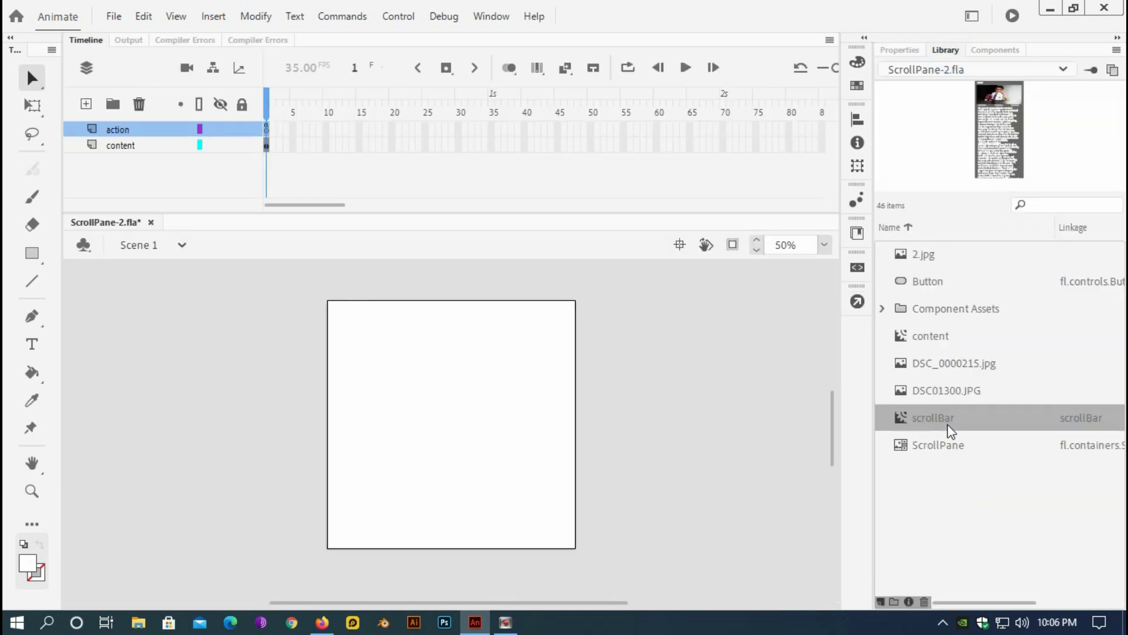
left_click(857, 302)
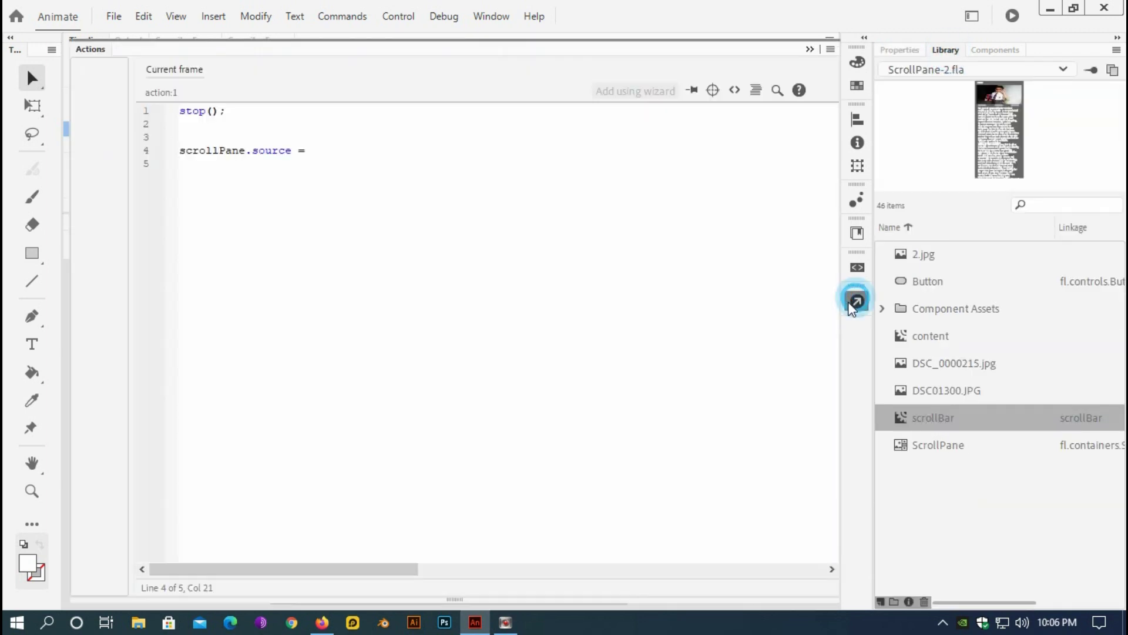
left_click(317, 148)
type("scroll")
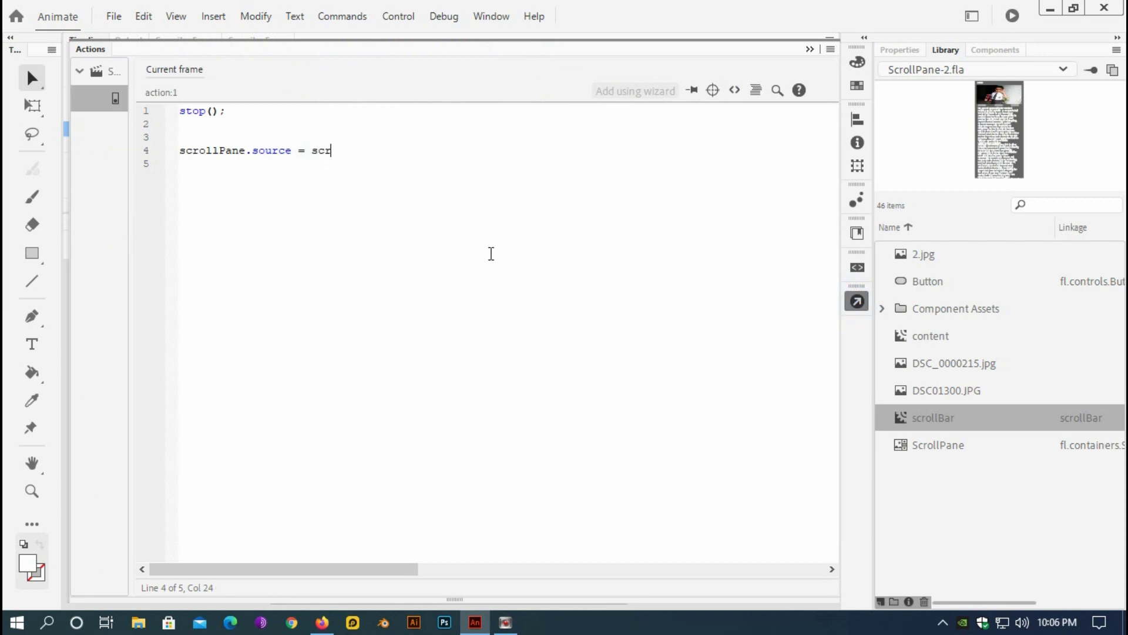
type("Bar;")
- Test the movie and scroll the Home page in the ScrollPane
left_click(407, 16)
left_click(418, 174)
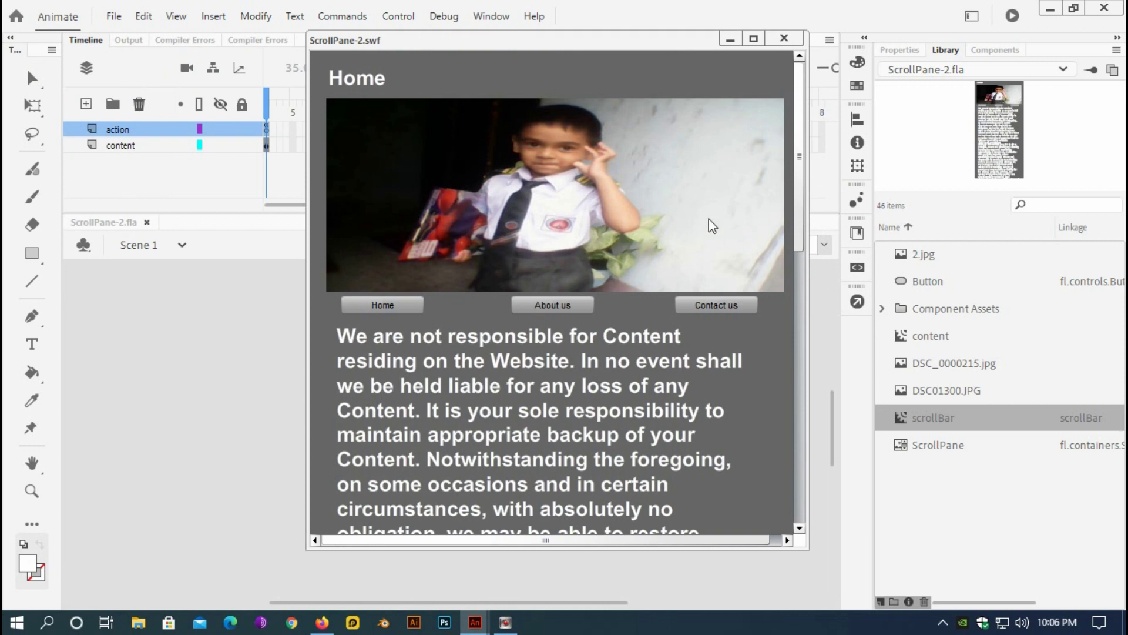
left_click_drag(802, 134, 788, 102)
scroll(622, 309, "down", 5)
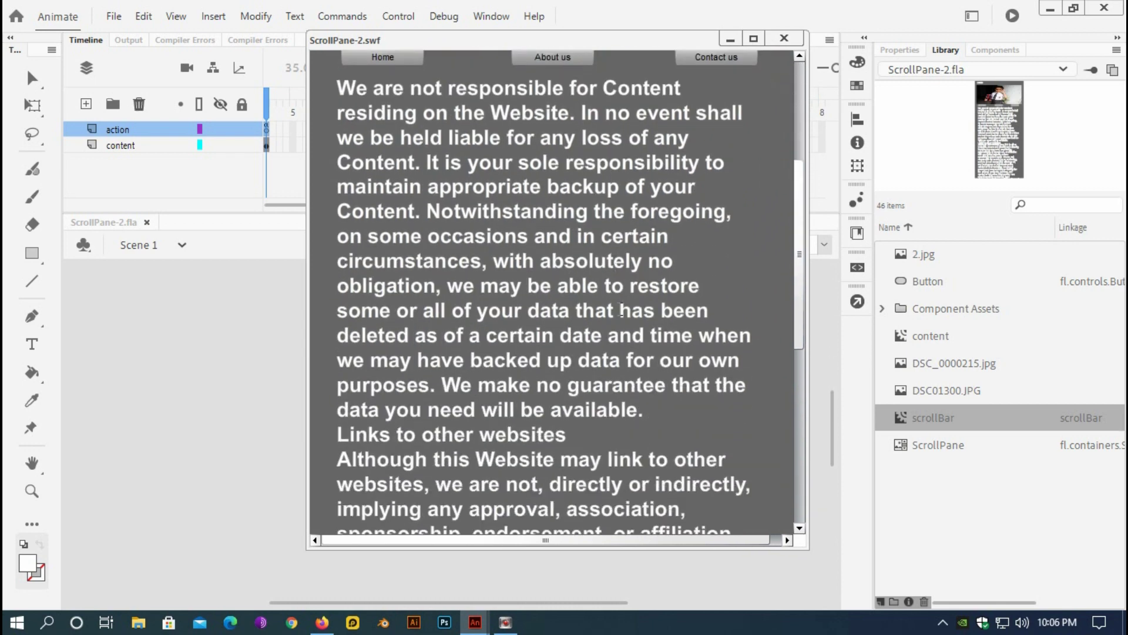
scroll(621, 309, "down", 2)
scroll(503, 309, "up", 5)
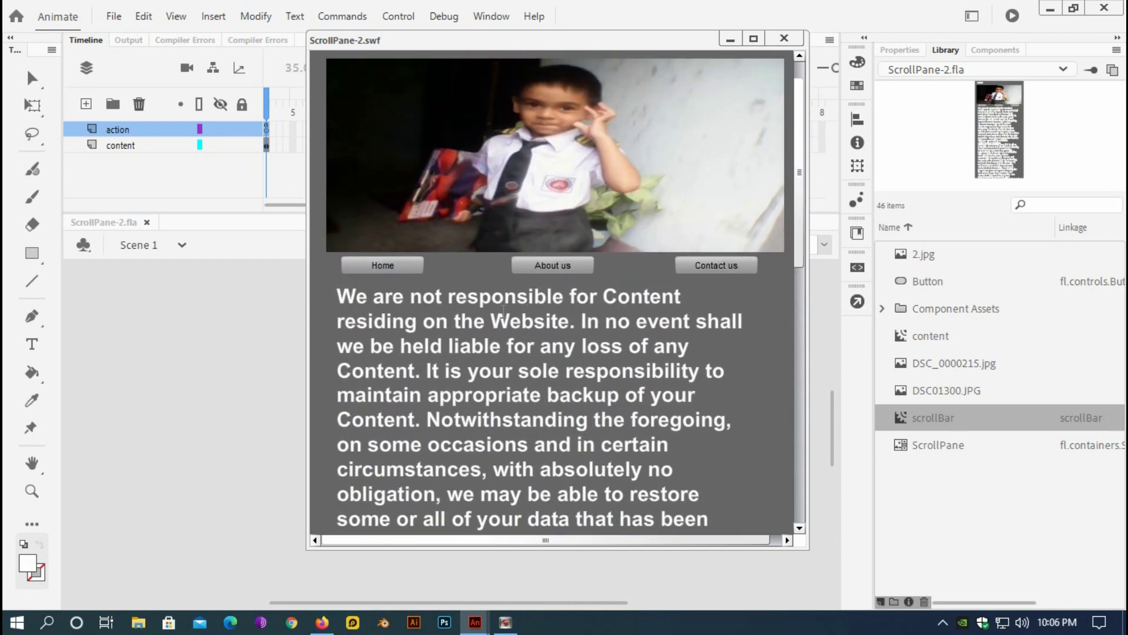
- Switch to the About us page and scroll through it
left_click(566, 266)
scroll(629, 182, "down", 3)
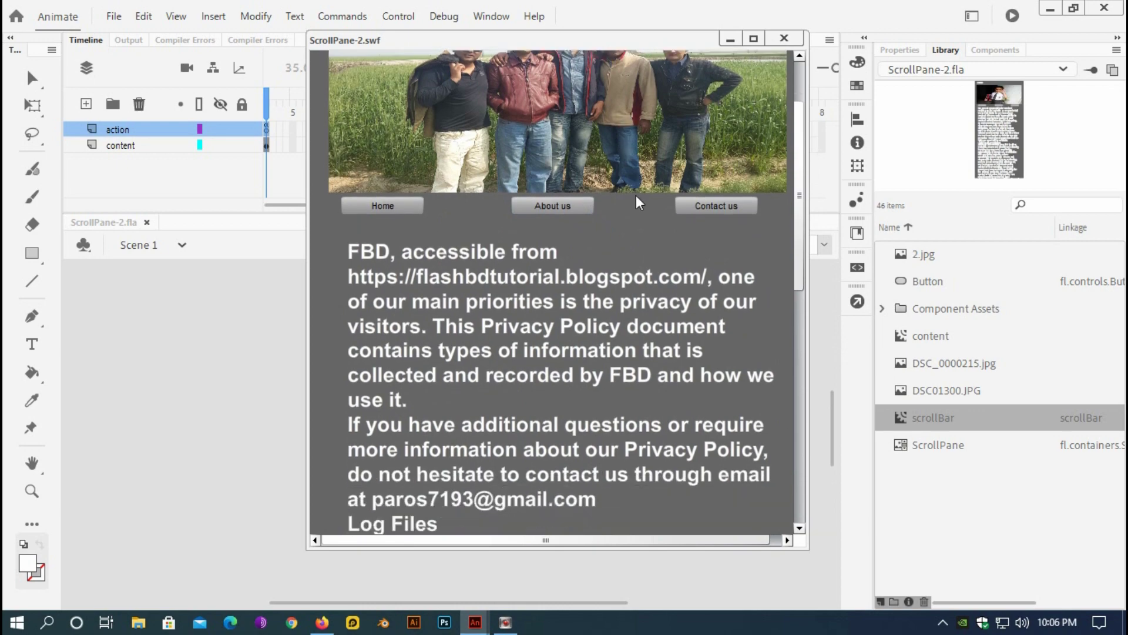
scroll(643, 220, "down", 4)
scroll(696, 319, "up", 4)
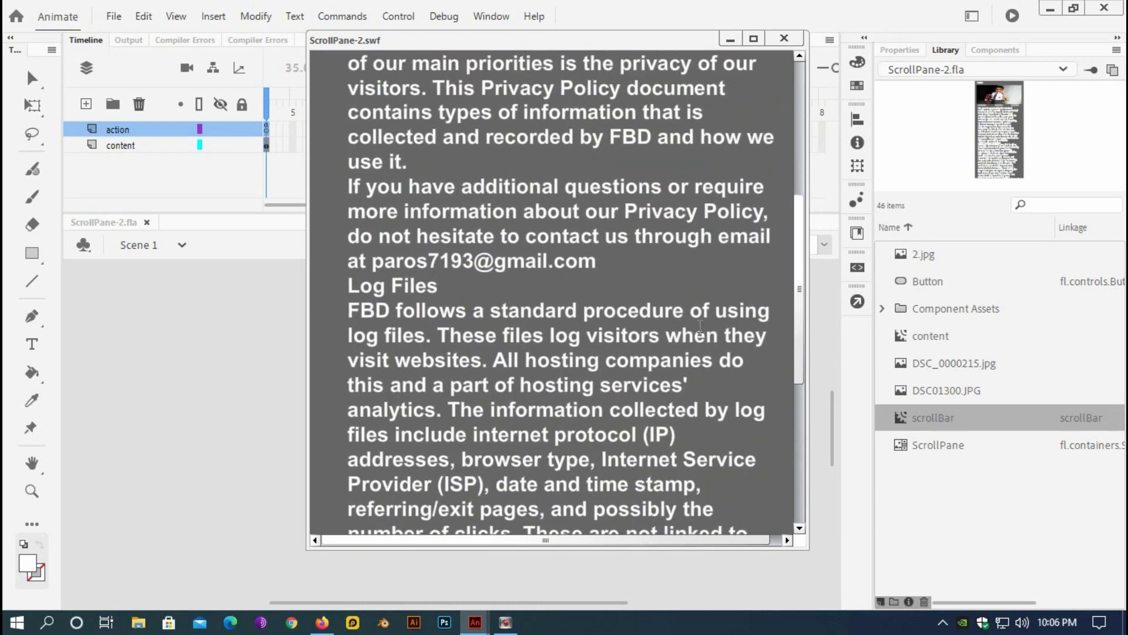
scroll(696, 319, "up", 3)
left_click(801, 396)
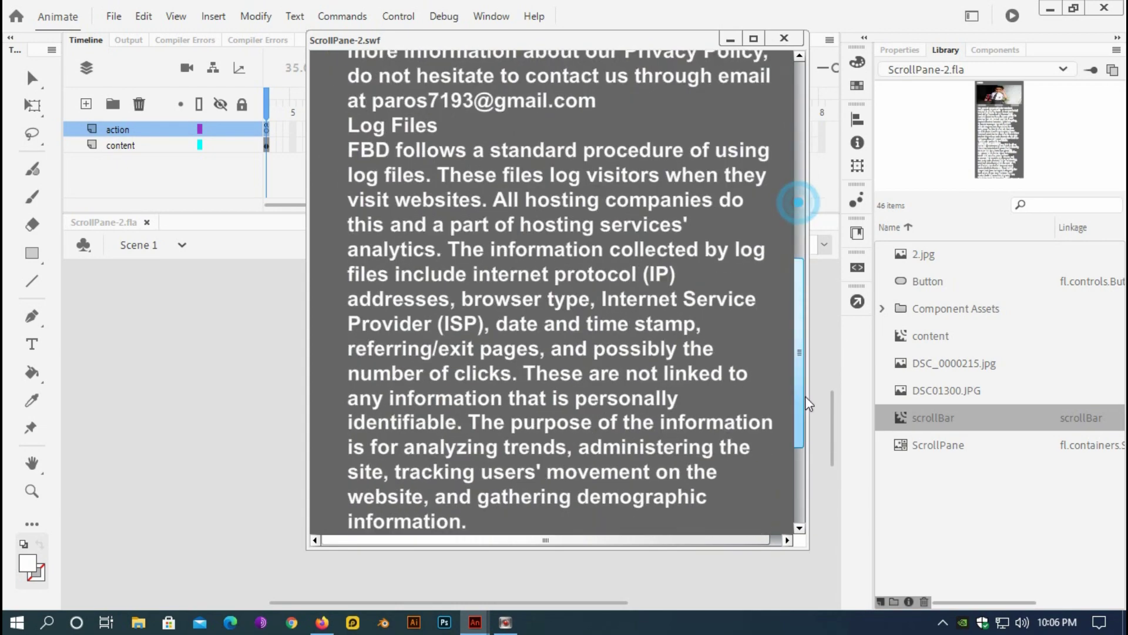
scroll(801, 276, "up", 10)
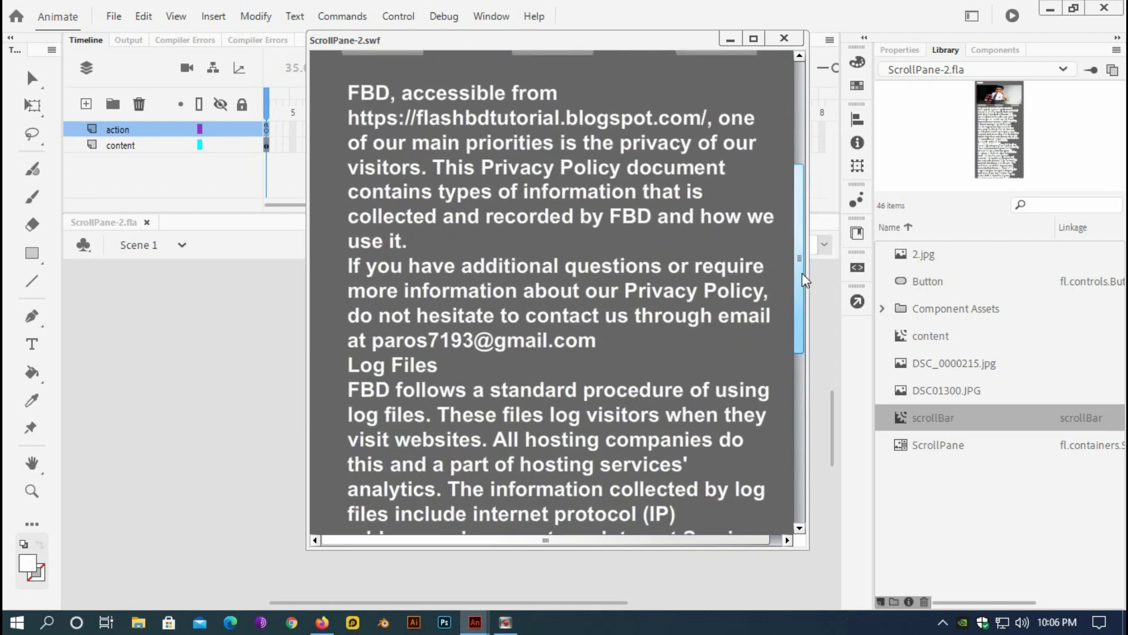
- Switch to the Contact us page, scroll it, and close the test preview
left_click(700, 305)
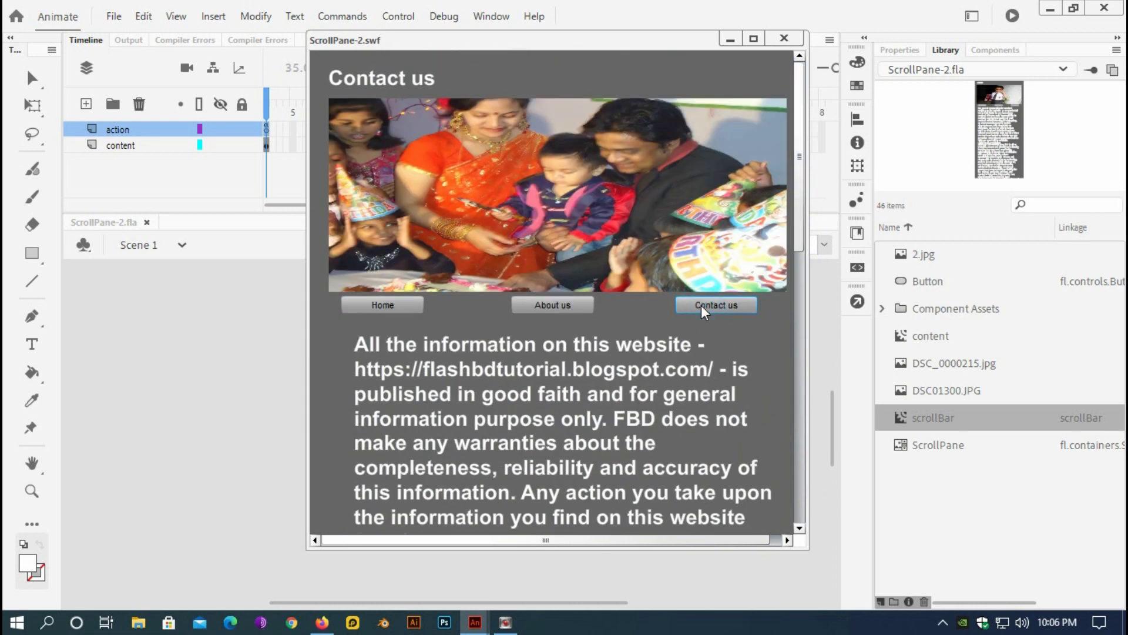
scroll(617, 241, "down", 2)
scroll(628, 259, "down", 8)
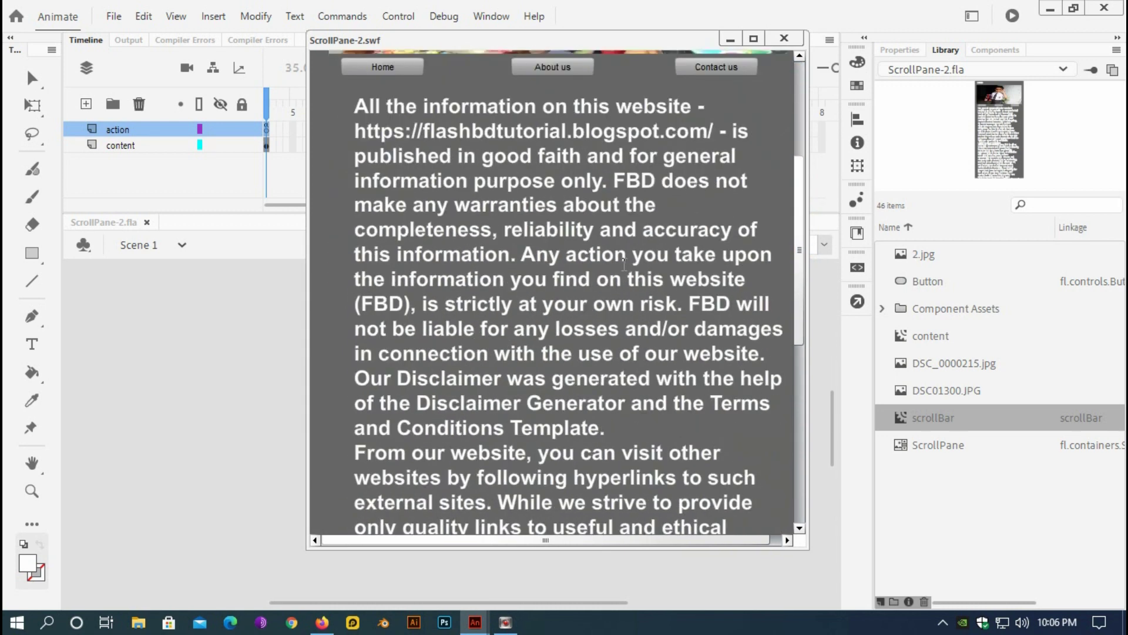
scroll(622, 264, "up", 7)
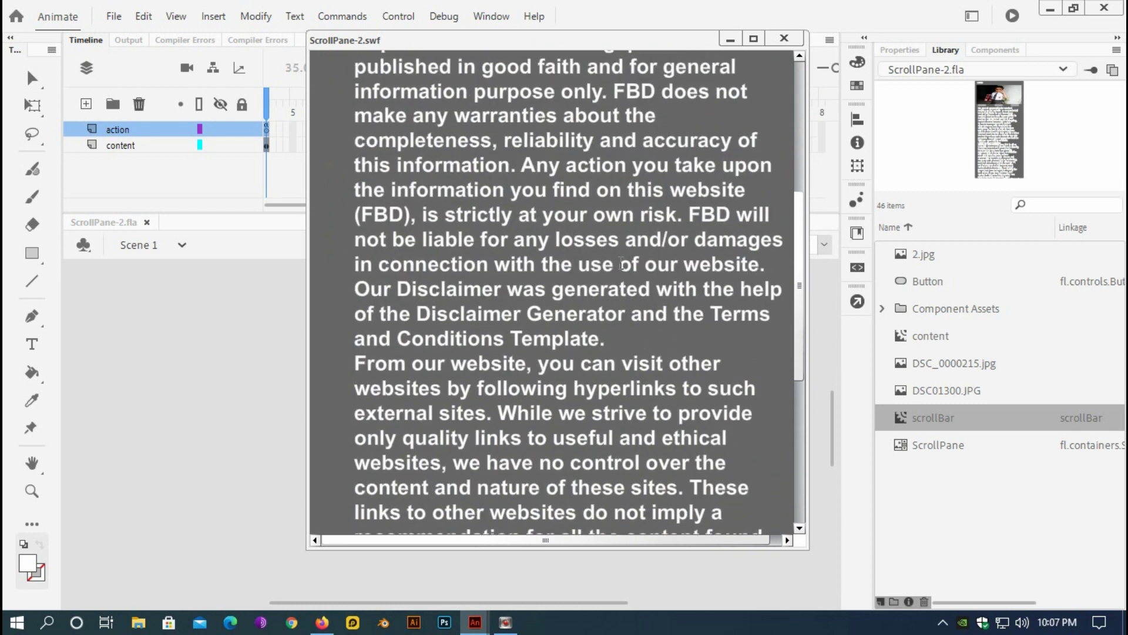
scroll(600, 250, "up", 3)
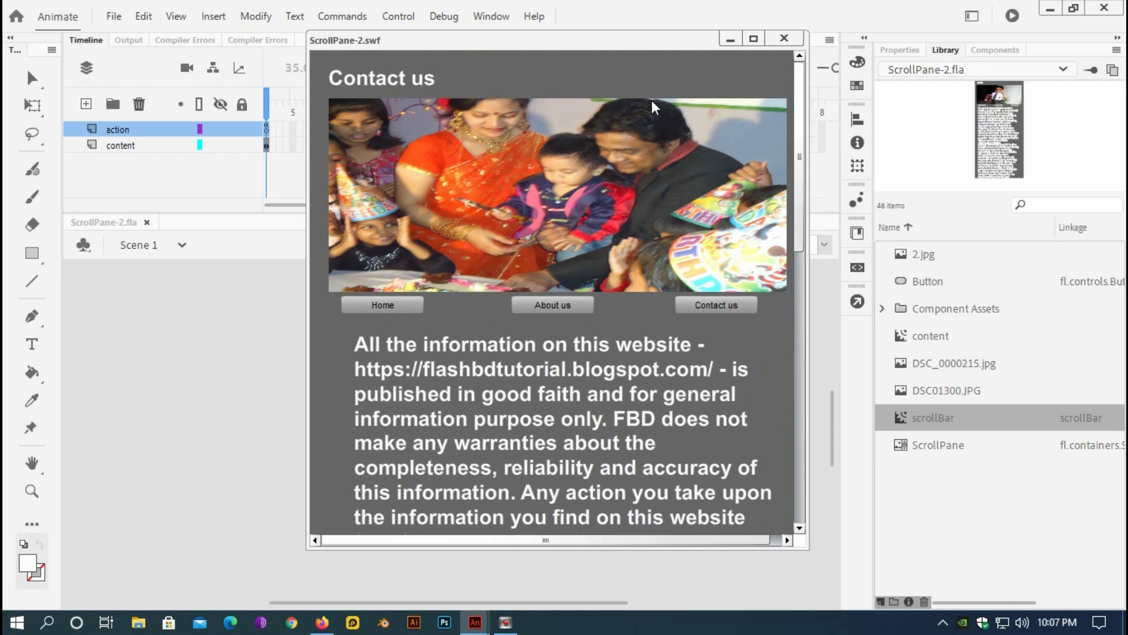
left_click(784, 39)
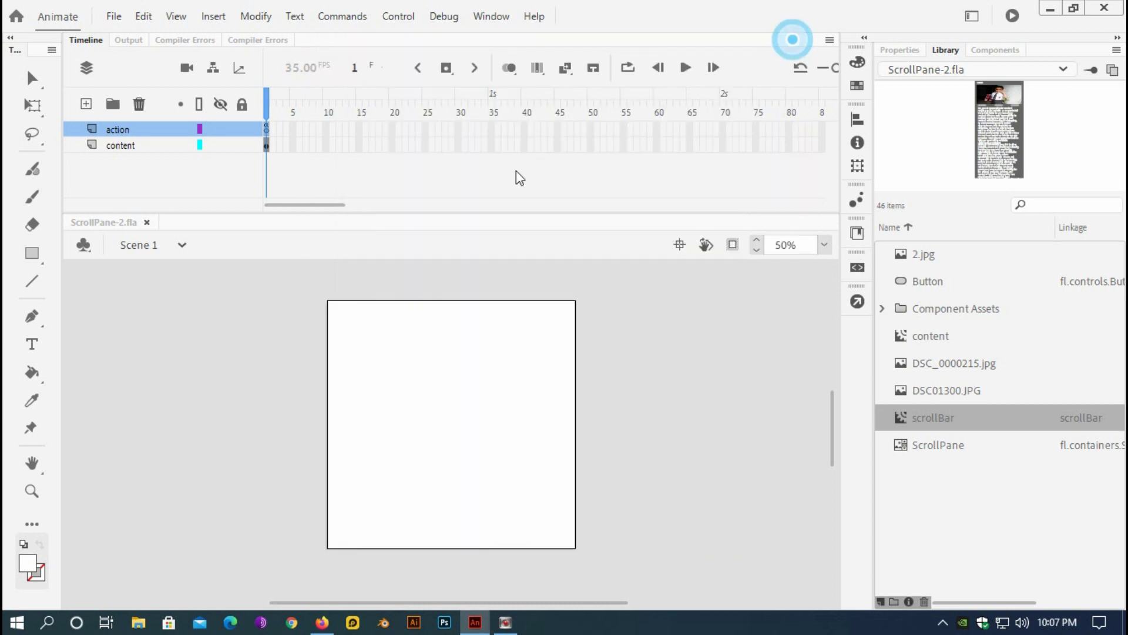
- Reopen the frame 1 script and review the scrollPane.source = scrollBar; line, ending on empty line 5
left_click(858, 302)
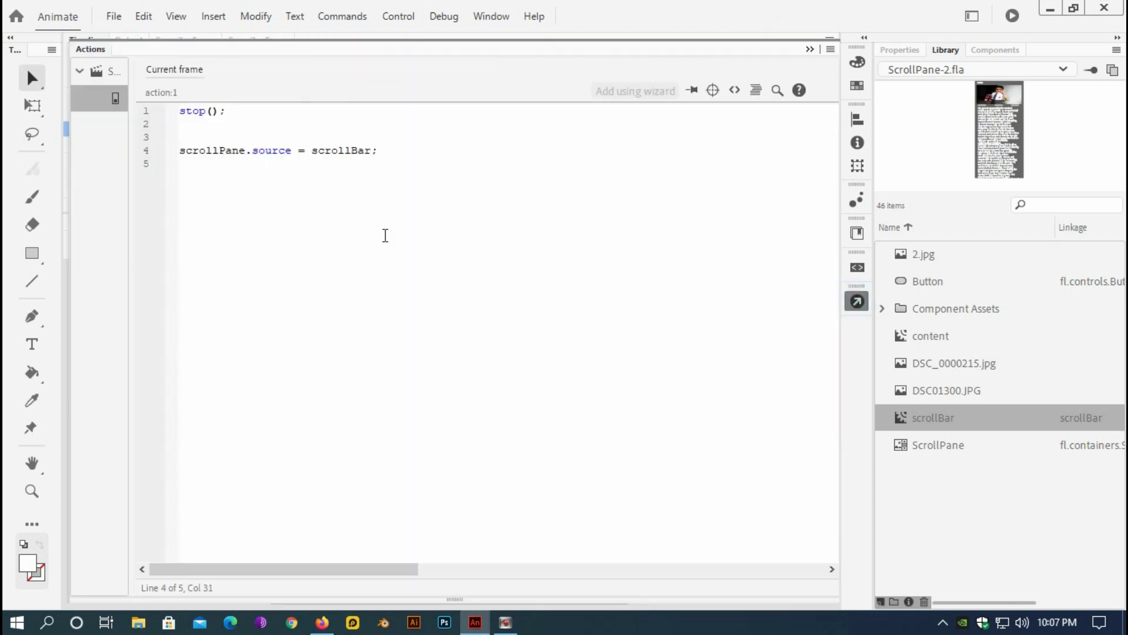
left_click_drag(385, 148, 258, 150)
left_click(383, 151)
left_click(180, 150, "shift")
left_click(263, 175)
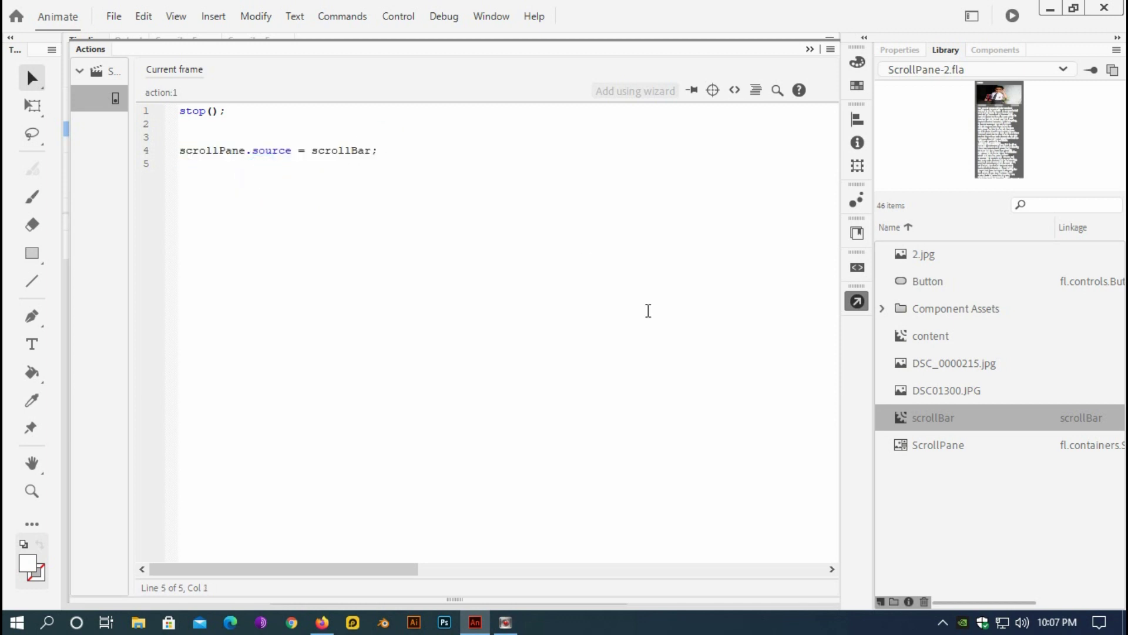